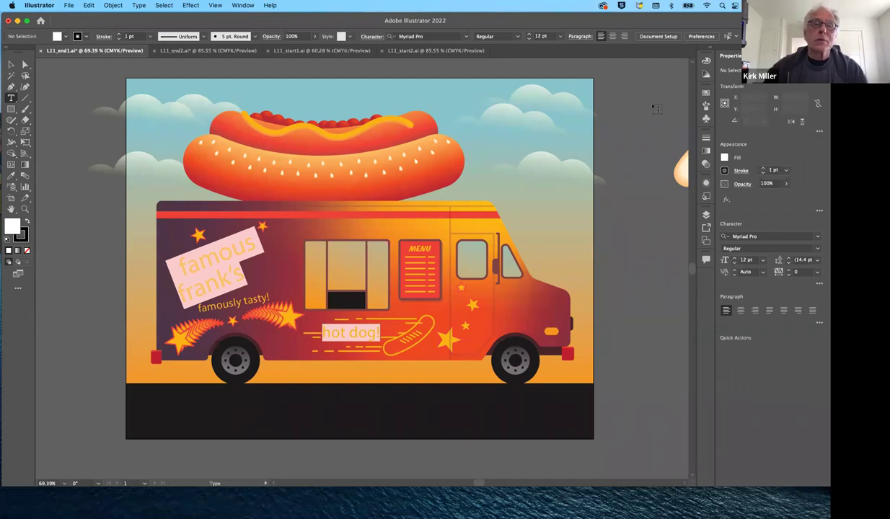
pyautogui.scroll(1, 655, 108)
pyautogui.scroll(1, 652, 108)
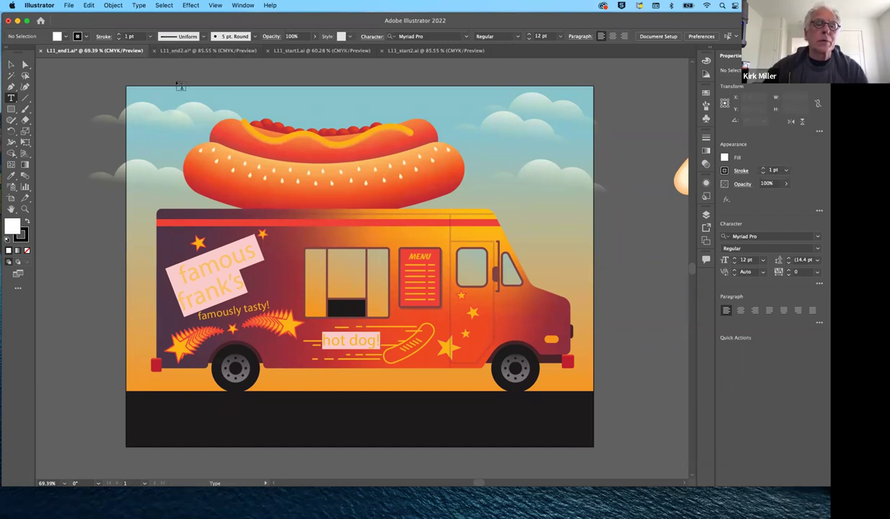
pyautogui.click(223, 262)
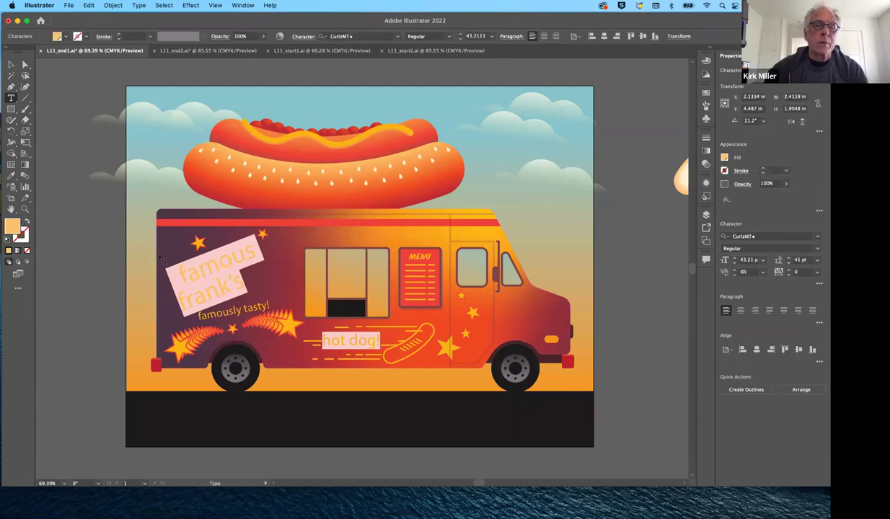
pyautogui.moveTo(180, 271); pyautogui.dragTo(340, 358)
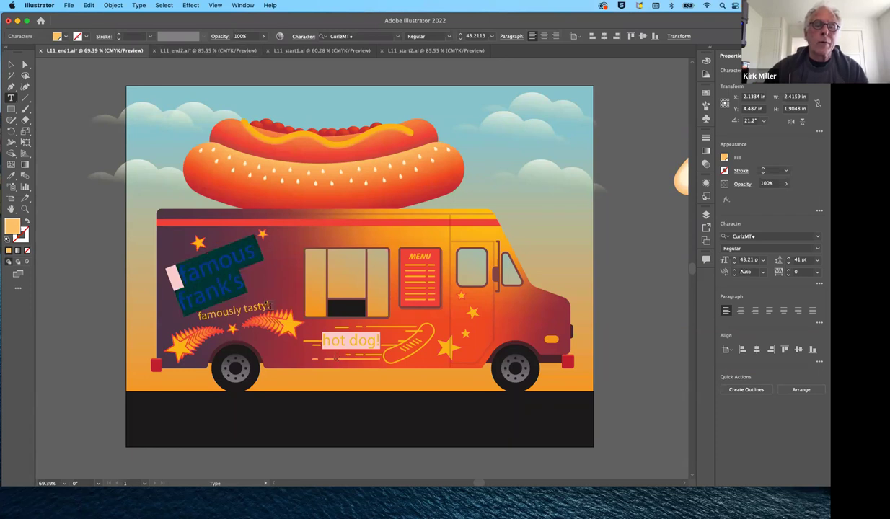
pyautogui.click(241, 253)
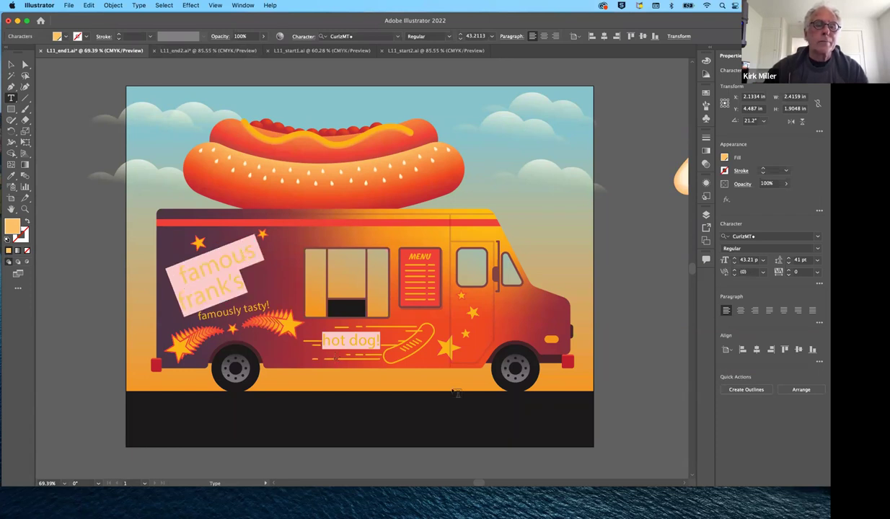
# Change the "hot dog!" lettering on the truck to the Eds Market Regular Slant font.
pyautogui.click(328, 340)
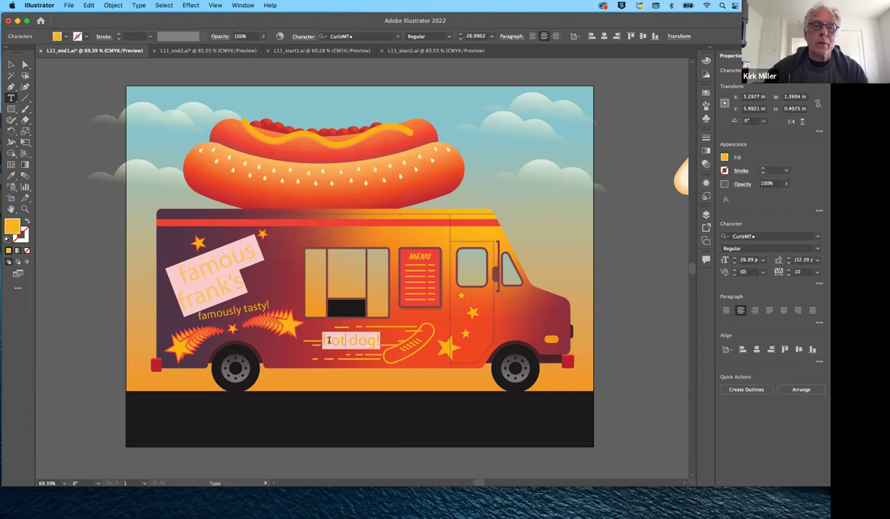
pyautogui.moveTo(323, 341); pyautogui.dragTo(381, 344)
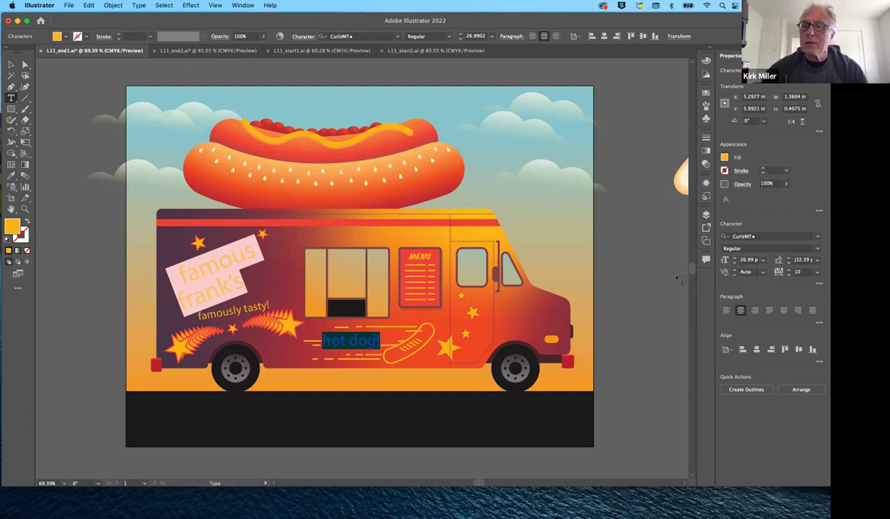
pyautogui.click(791, 236)
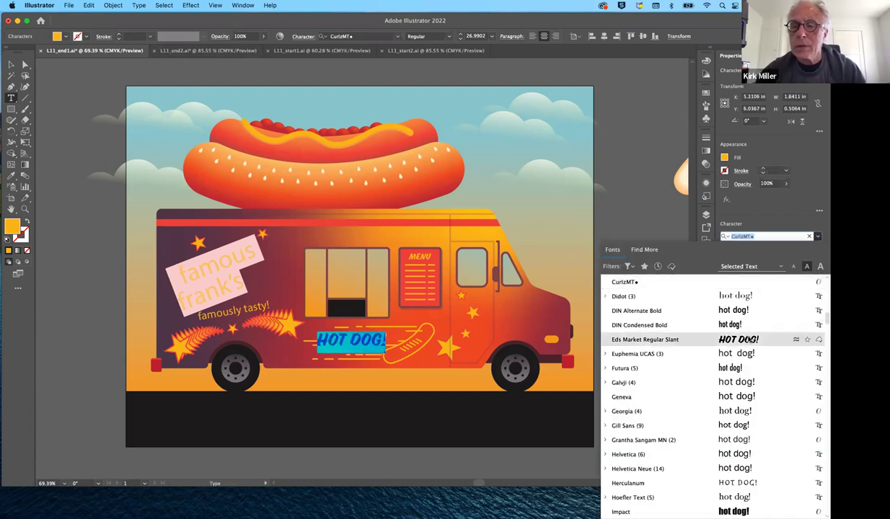
pyautogui.click(646, 339)
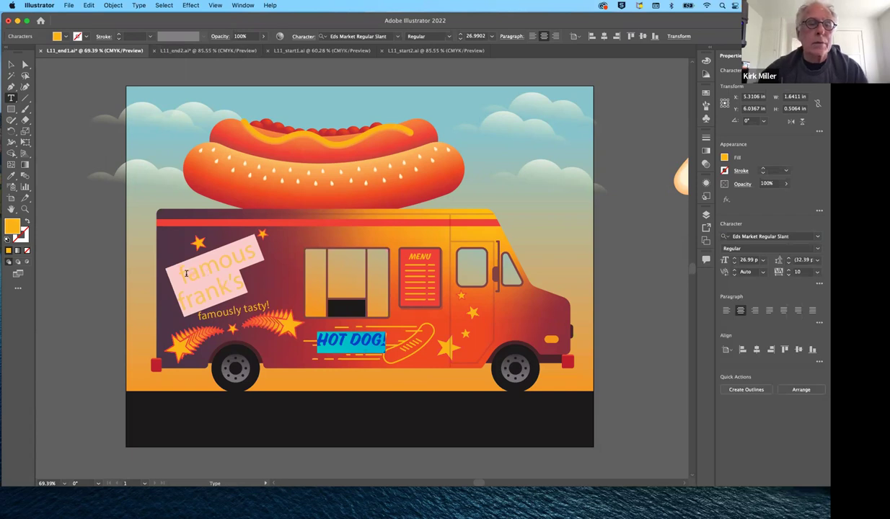
# Change the slanted "famous frank's" lettering on the truck to the Chalkboard SE font and deselect the text.
pyautogui.moveTo(174, 275); pyautogui.dragTo(246, 287)
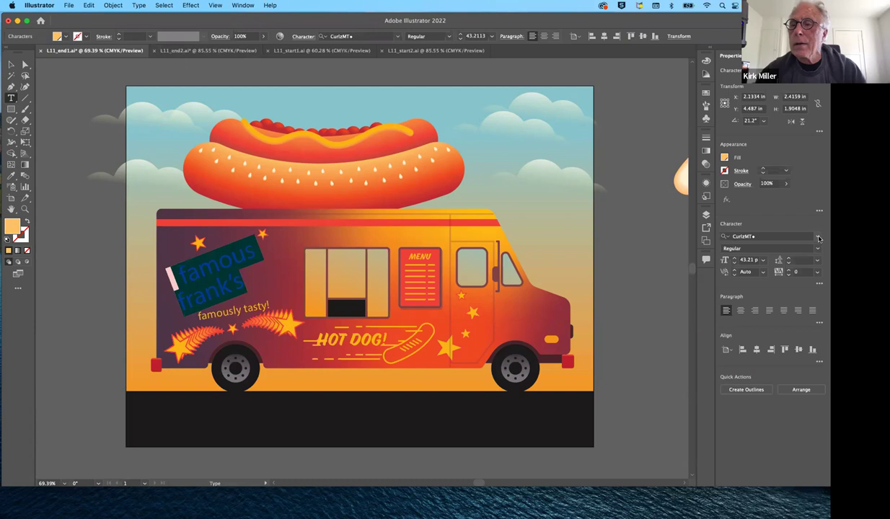
pyautogui.click(818, 237)
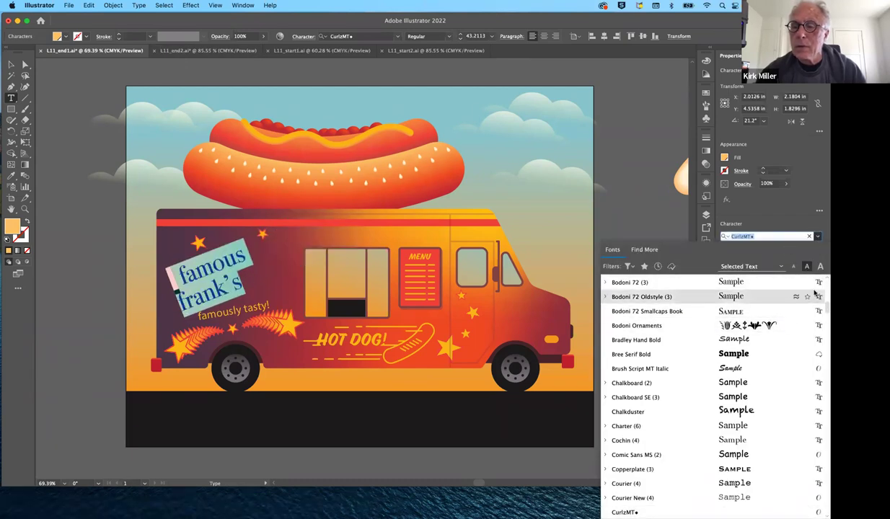
pyautogui.click(744, 398)
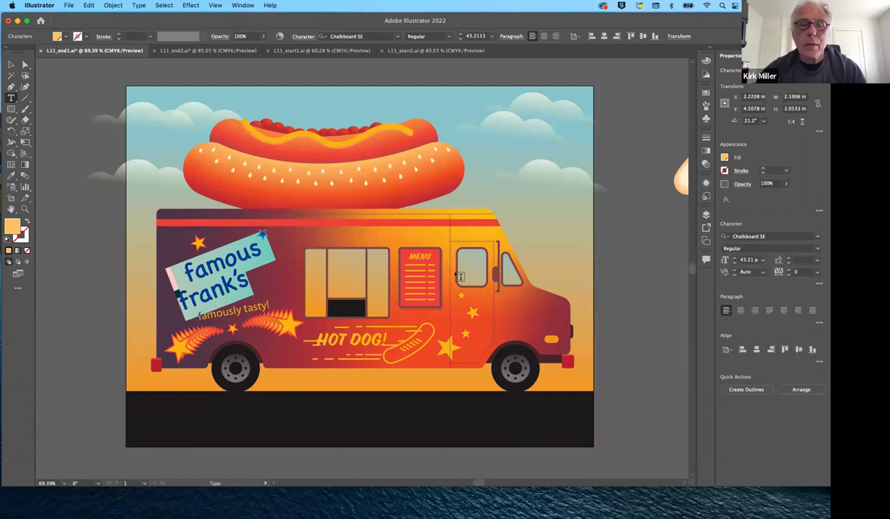
pyautogui.press('Left')
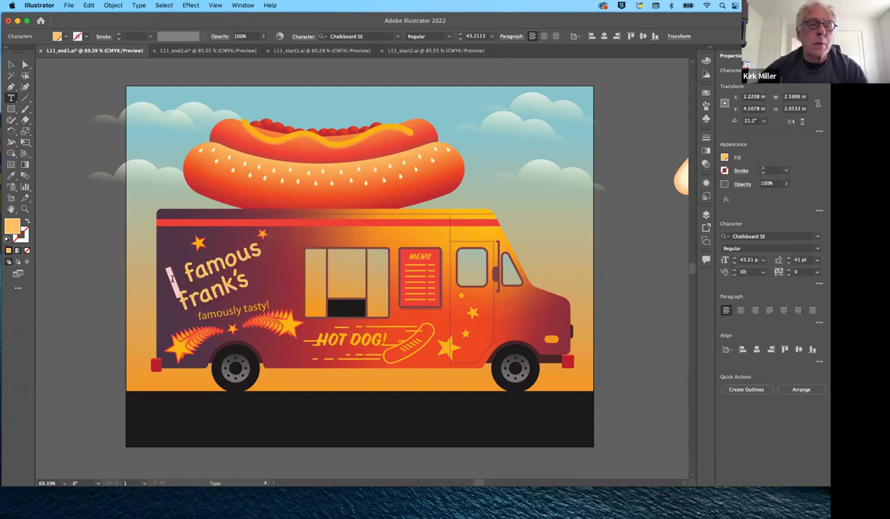
pyautogui.press('Down')
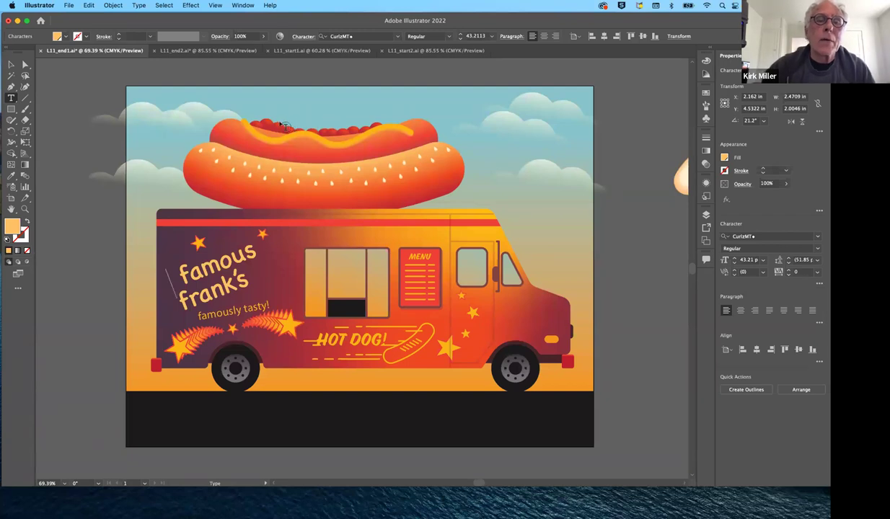
# Examine the hot dog's toppings and bun up close, as well as the truck body with its gradient and star trails.
pyautogui.scroll(3, 284, 125)
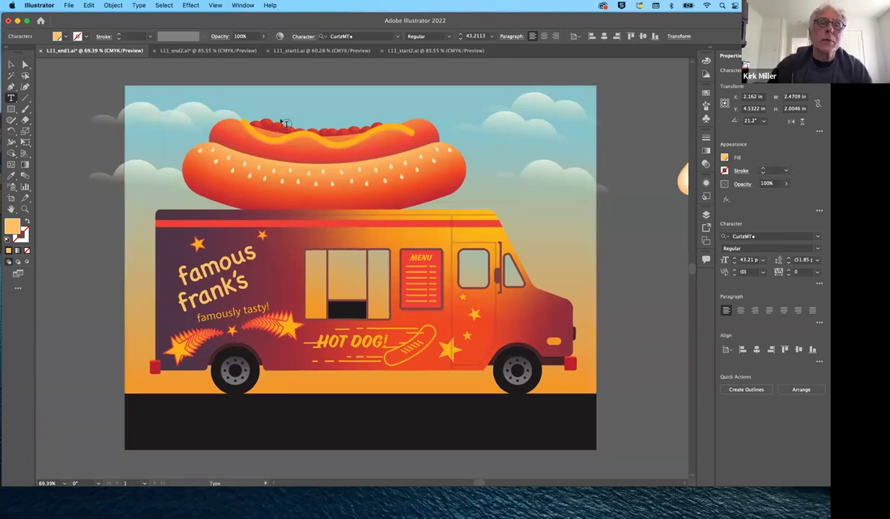
pyautogui.scroll(3, 284, 124)
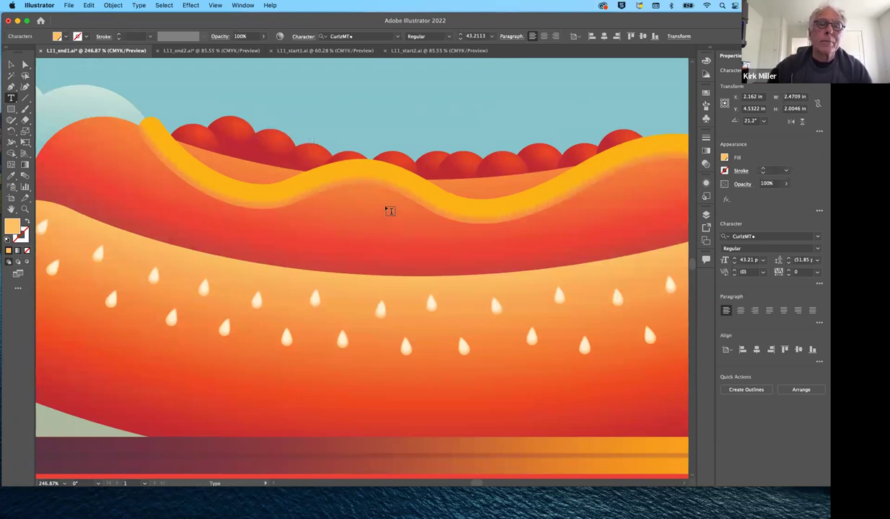
pyautogui.scroll(-4, 390, 211)
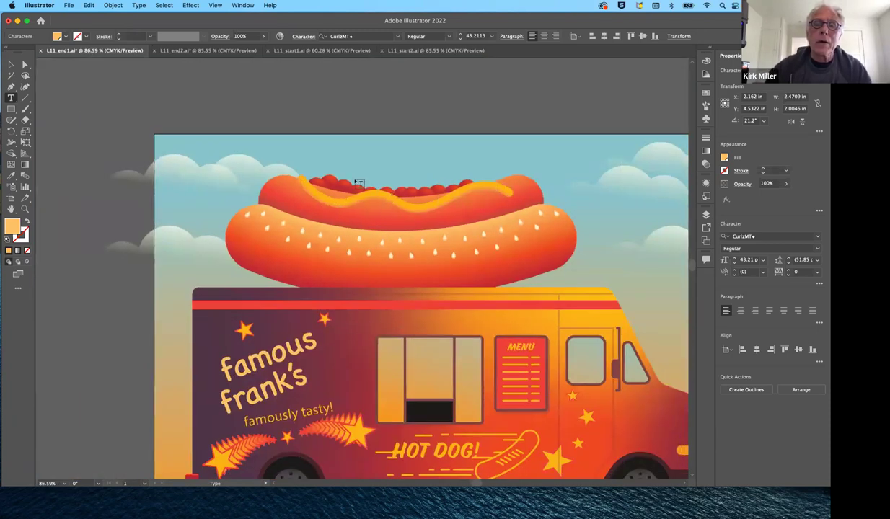
pyautogui.scroll(-2, 419, 281)
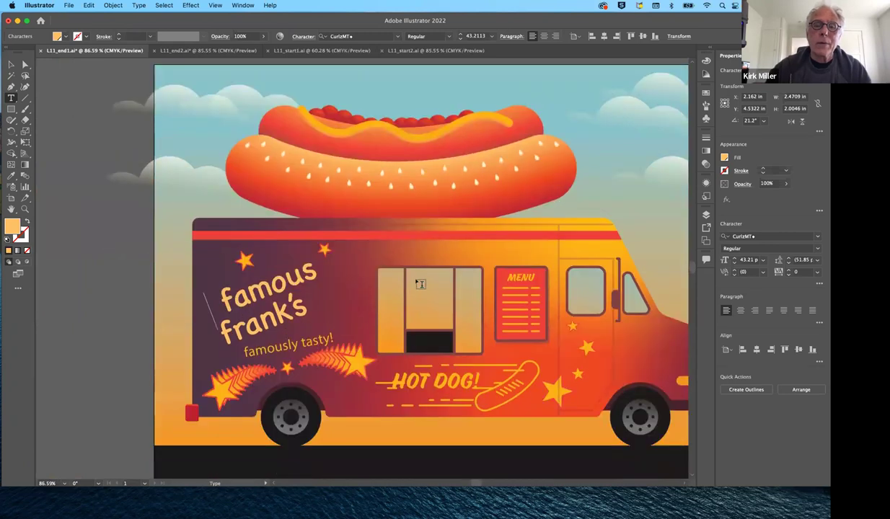
pyautogui.scroll(-2, 505, 288)
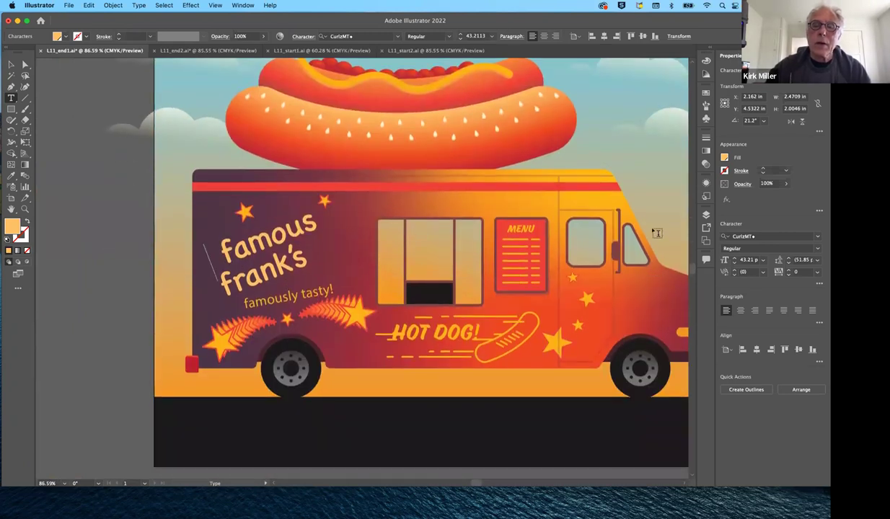
pyautogui.click(25, 66)
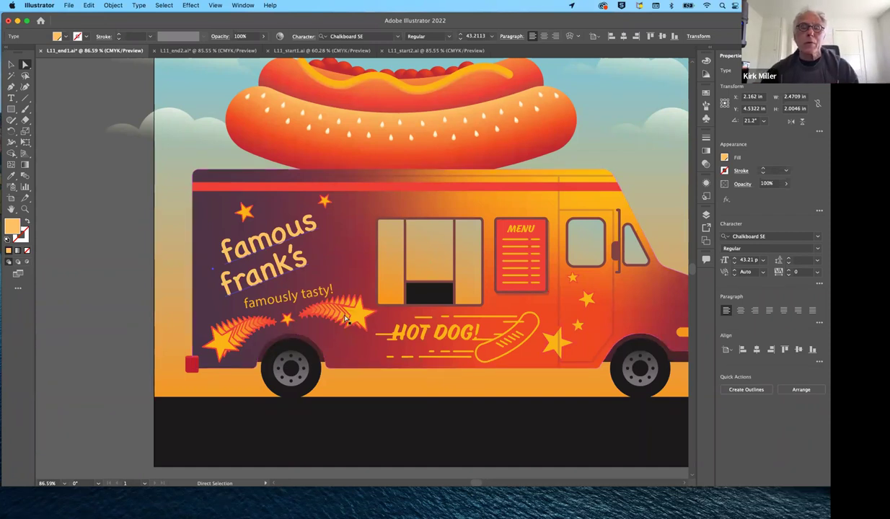
pyautogui.moveTo(352, 314); pyautogui.dragTo(305, 314)
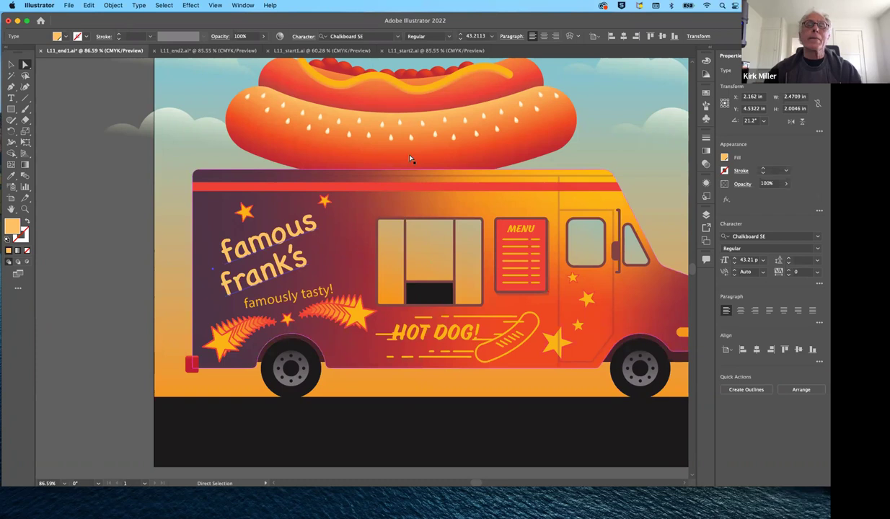
# Switch to the L11_end2.ai document and examine the patterned truck and the pattern artwork beside the artboard.
pyautogui.click(235, 51)
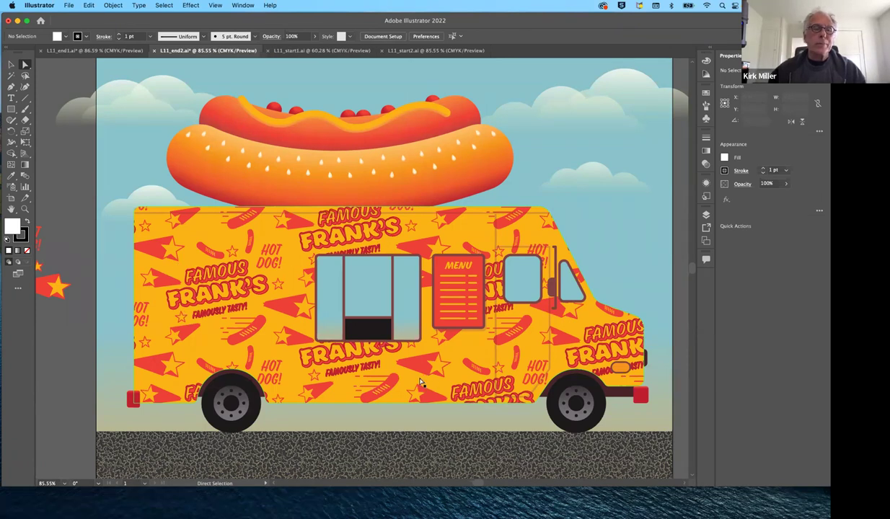
pyautogui.hscroll(-5, 420, 383)
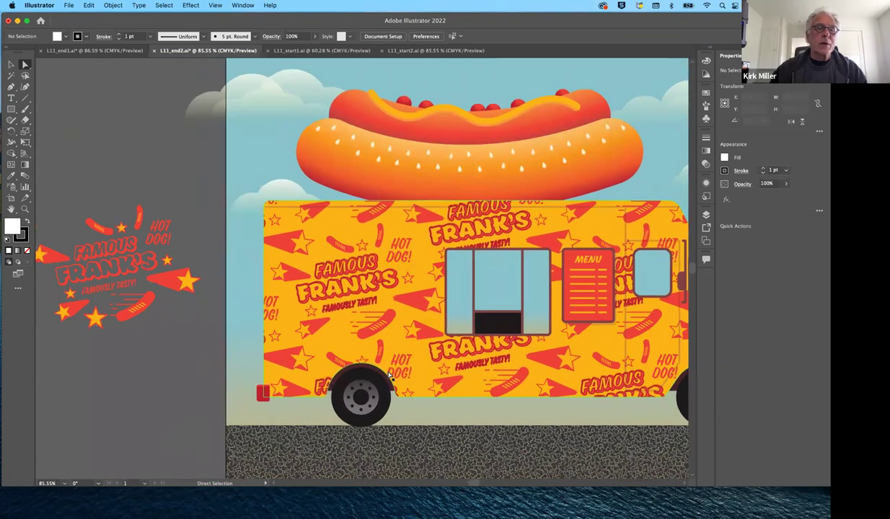
pyautogui.hscroll(-1, 390, 375)
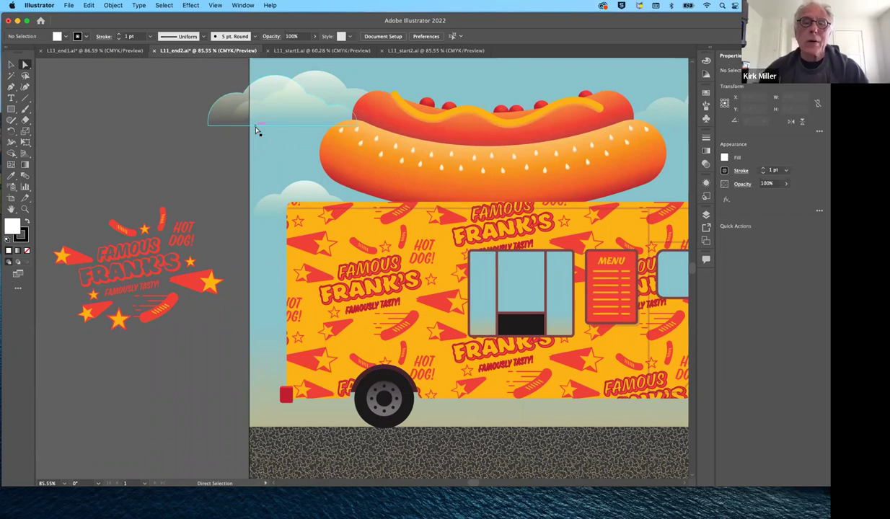
pyautogui.hscroll(2, 433, 212)
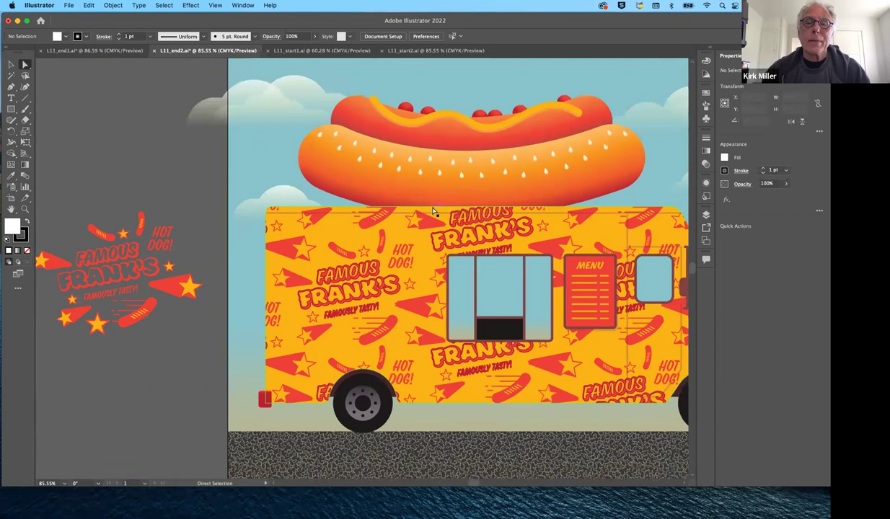
pyautogui.hscroll(5, 433, 212)
pyautogui.hscroll(1, 432, 212)
pyautogui.hscroll(2, 433, 211)
pyautogui.scroll(2, 432, 211)
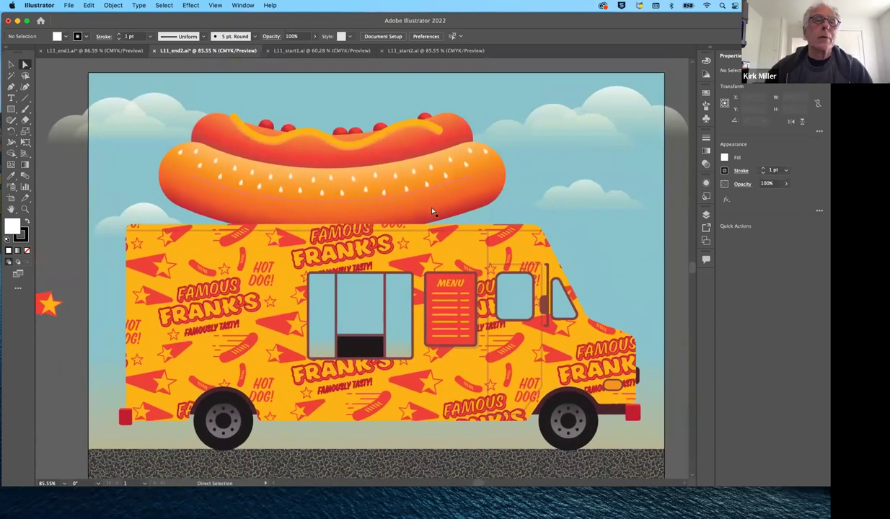
# Create a new one-artboard document from the Letter preset in landscape orientation, 792 x 612 pt, CMYK Color.
pyautogui.click(69, 5)
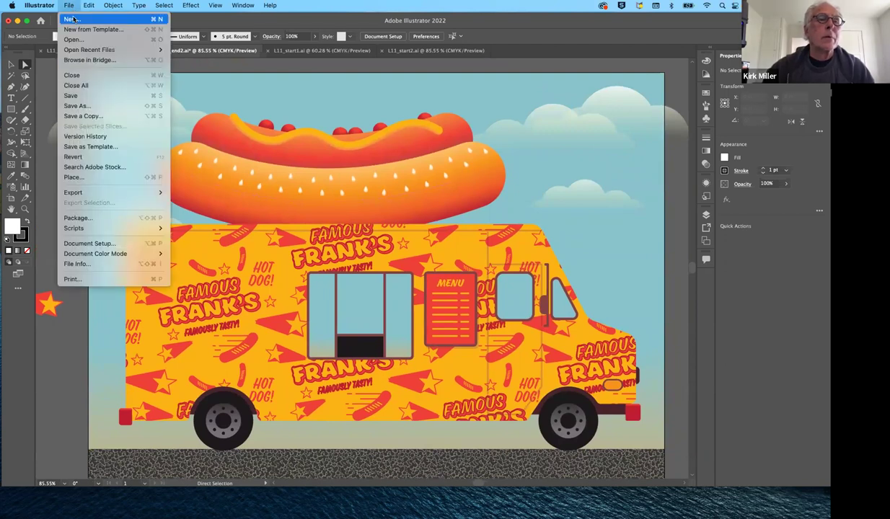
pyautogui.click(224, 77)
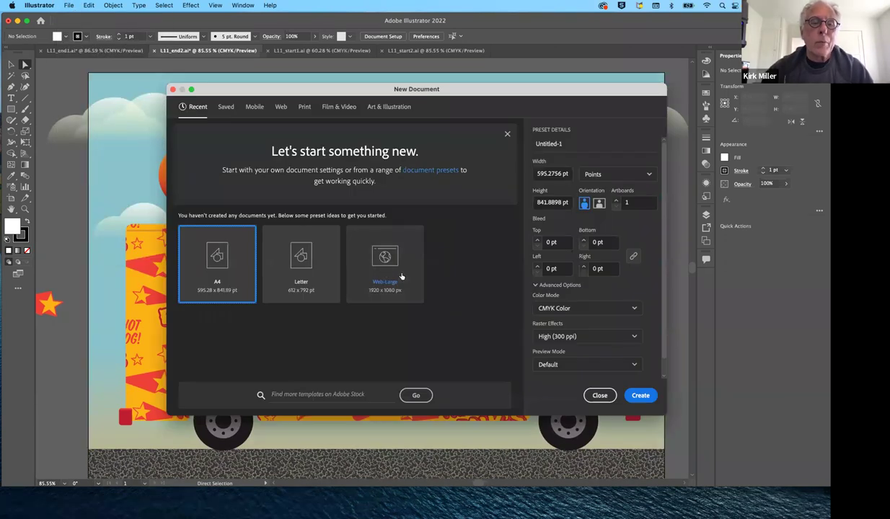
pyautogui.click(327, 262)
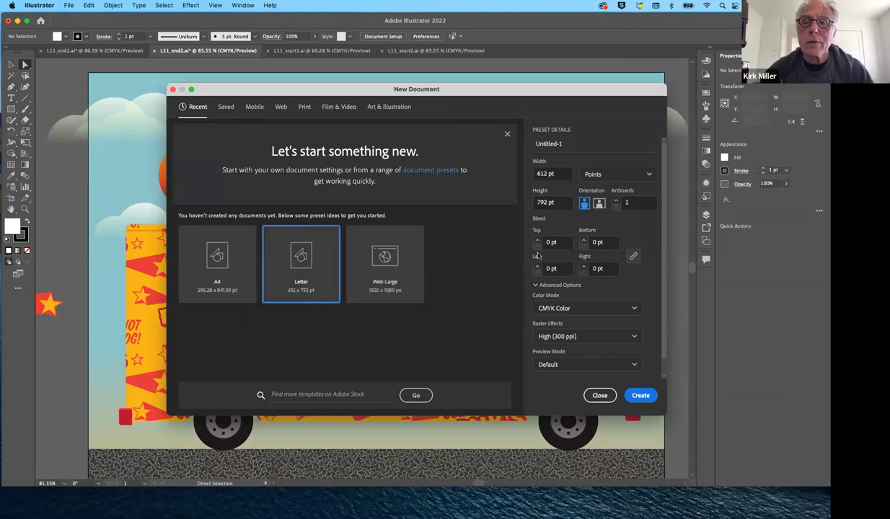
pyautogui.click(599, 203)
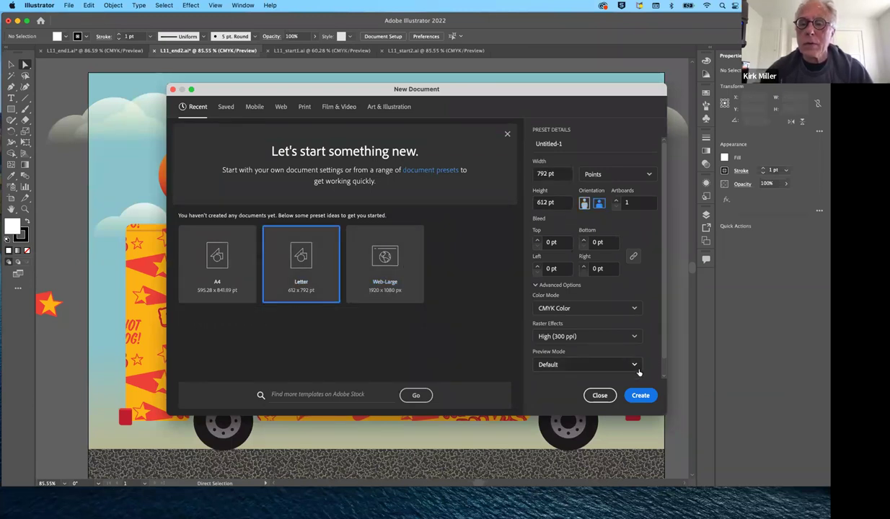
pyautogui.click(639, 396)
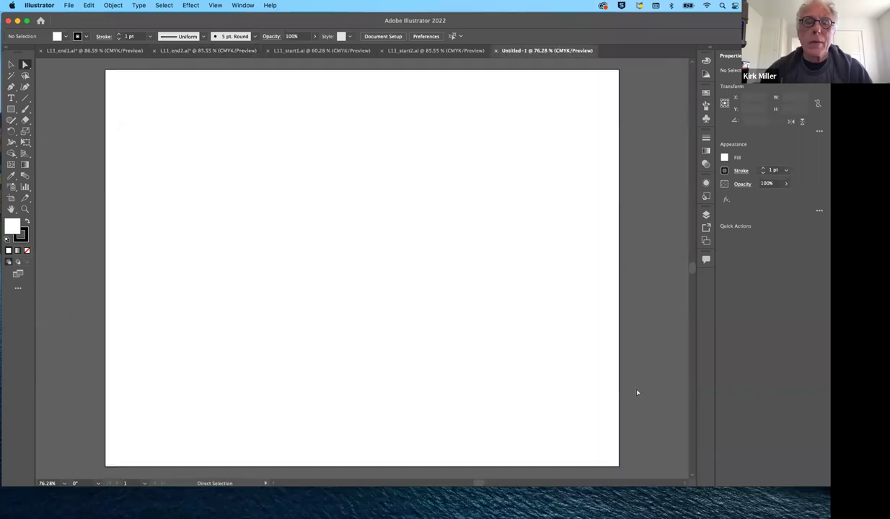
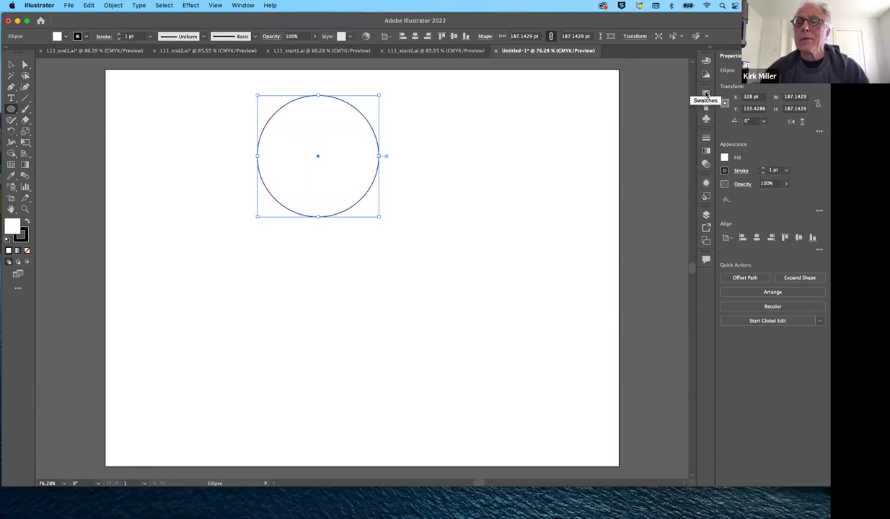
# Fill the circle with the yellow-to-red gradient swatch and float the enlarged Swatches panel on its own.
pyautogui.click(705, 94)
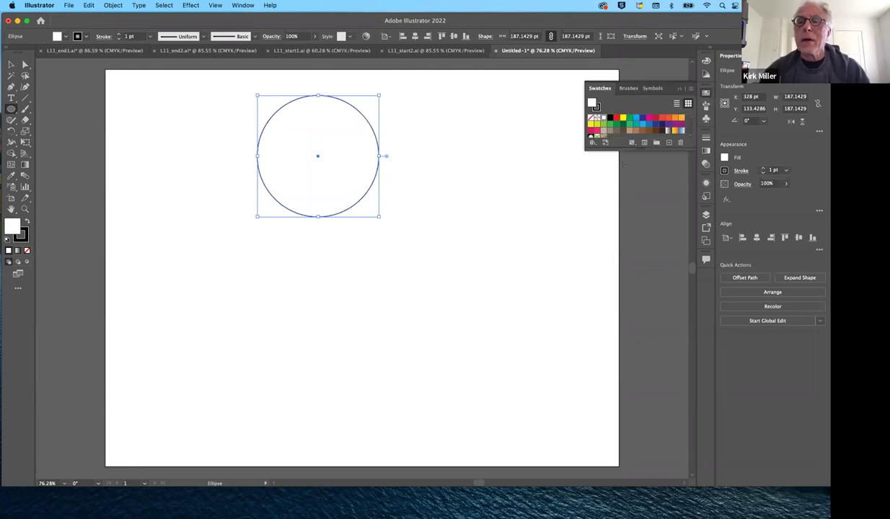
pyautogui.moveTo(658, 149); pyautogui.dragTo(657, 189)
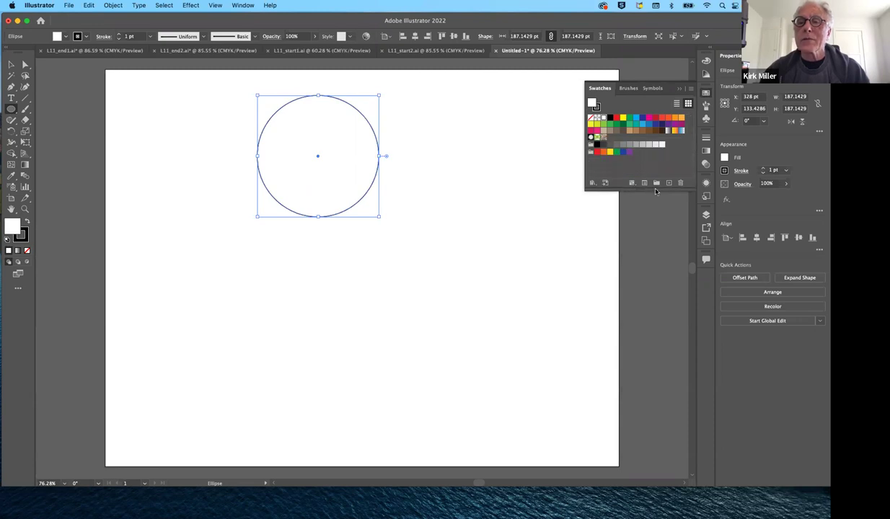
pyautogui.click(675, 131)
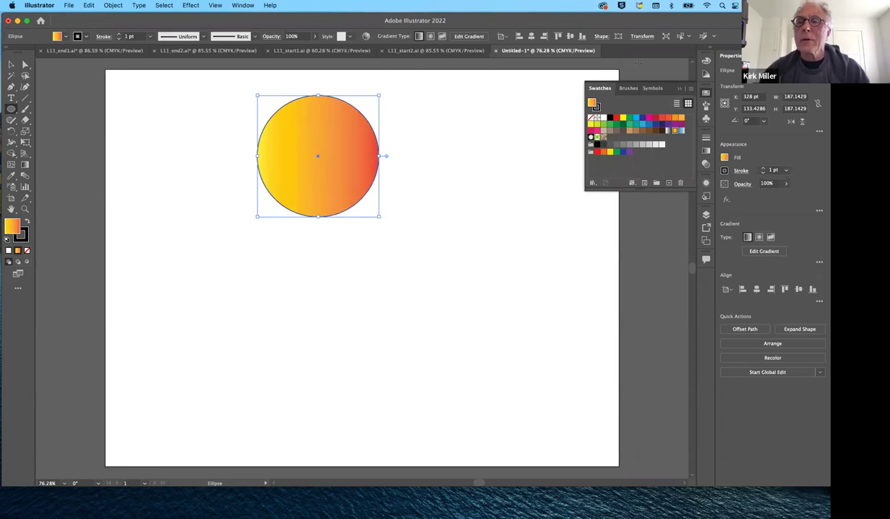
pyautogui.moveTo(600, 90); pyautogui.dragTo(485, 88)
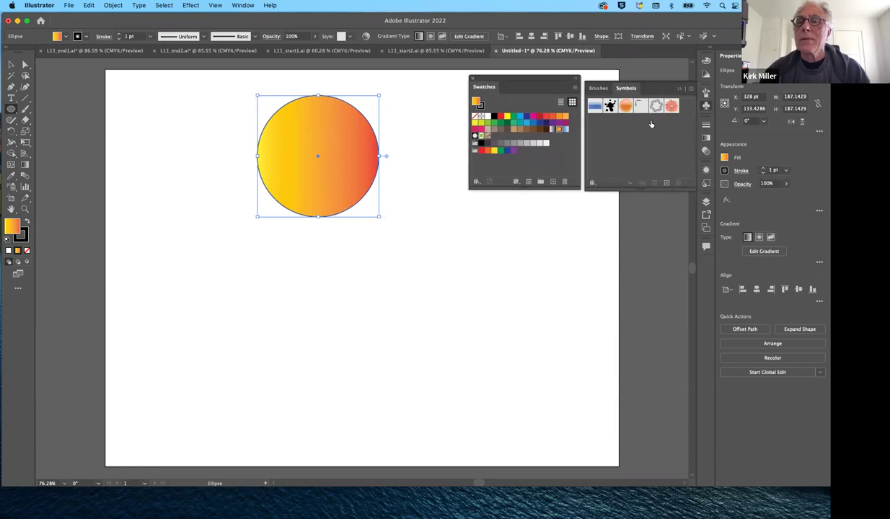
# Collapse the Symbols panel and float the Gradient panel on its own below the Swatches panel.
pyautogui.click(680, 88)
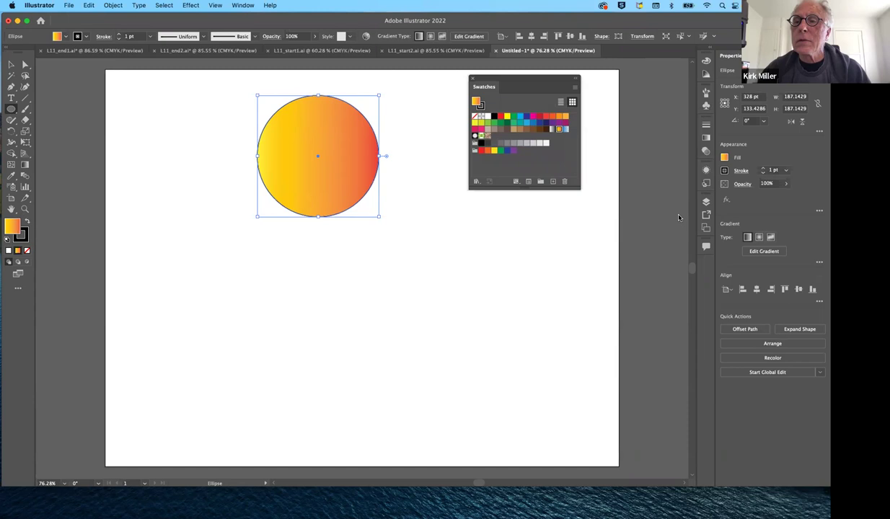
pyautogui.click(703, 139)
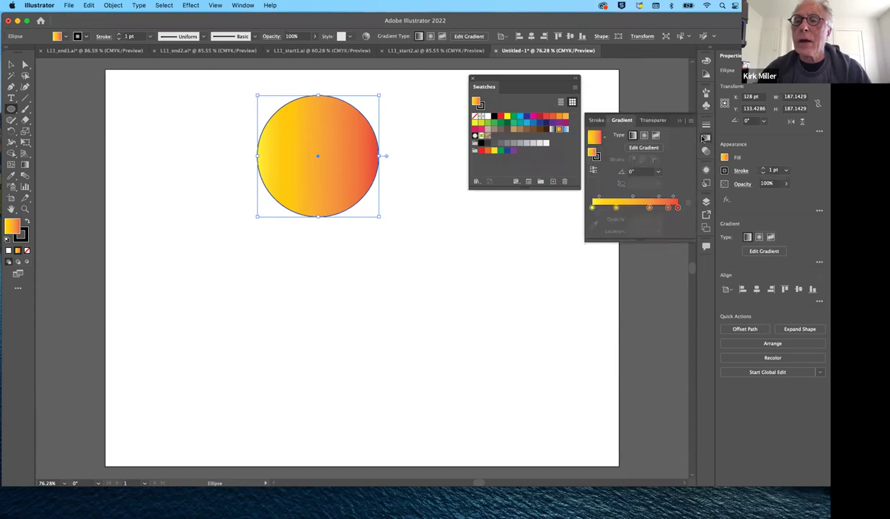
pyautogui.moveTo(623, 121); pyautogui.dragTo(482, 216)
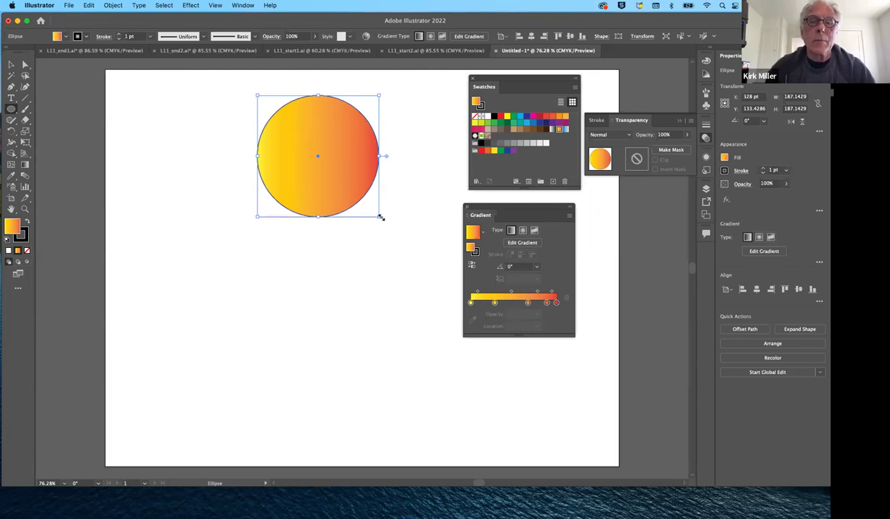
# Enlarge the circle proportionally to about 255.5 pt across and move it down to about X 308 pt, Y 283 pt.
pyautogui.moveTo(378, 216); pyautogui.dragTo(423, 272)
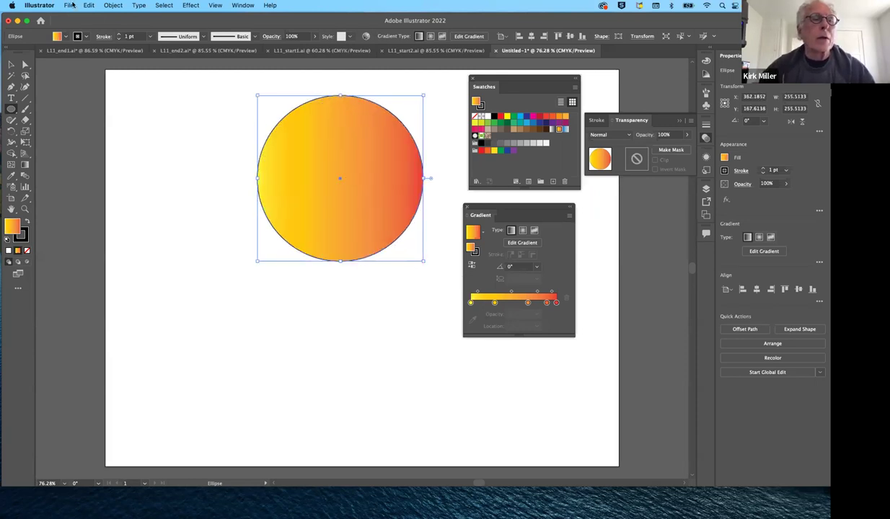
pyautogui.click(12, 66)
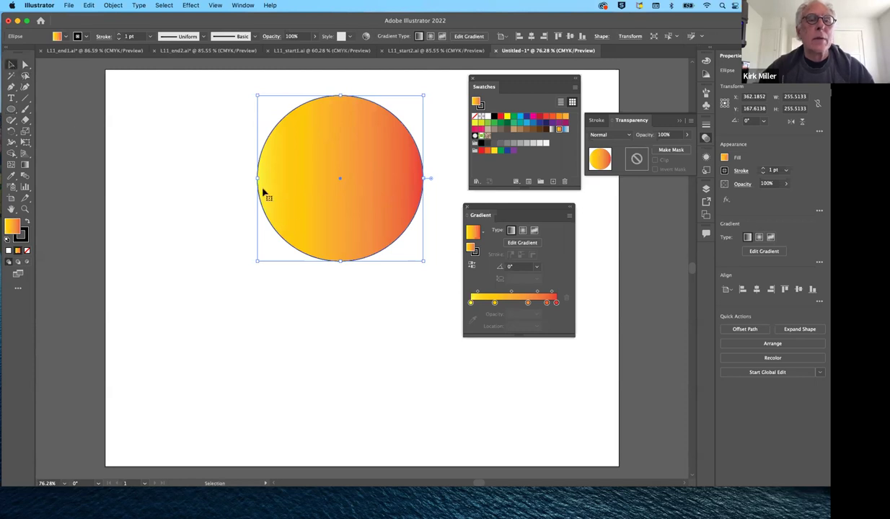
pyautogui.moveTo(333, 231); pyautogui.dragTo(298, 321)
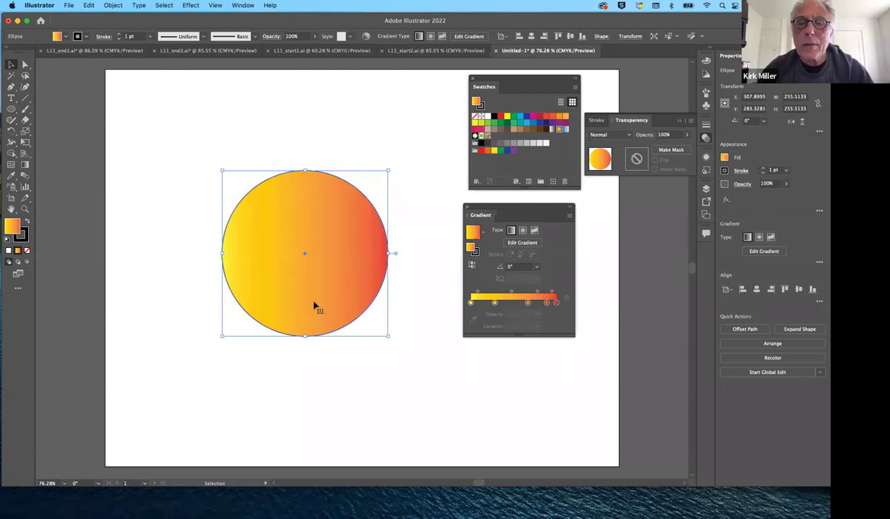
# Try the Fading Sky and White, Black preset gradients on the circle, returning to Orange, Yellow.
pyautogui.click(483, 235)
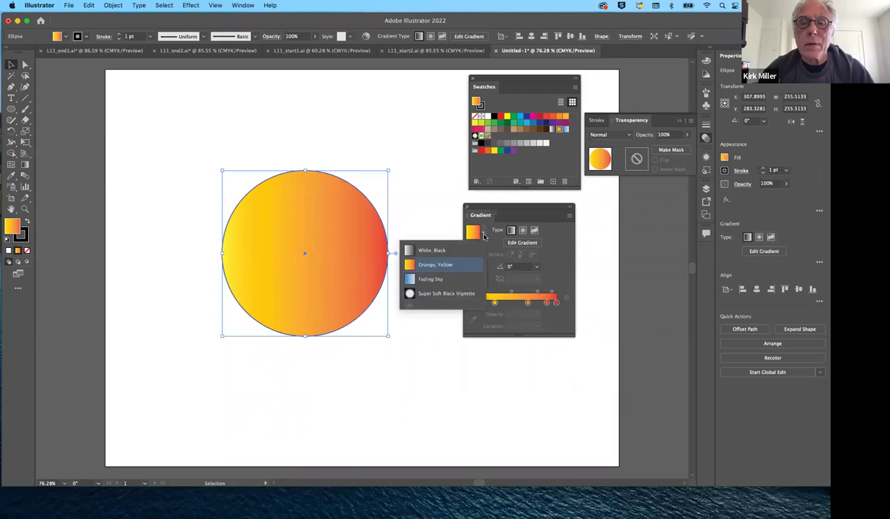
pyautogui.click(454, 282)
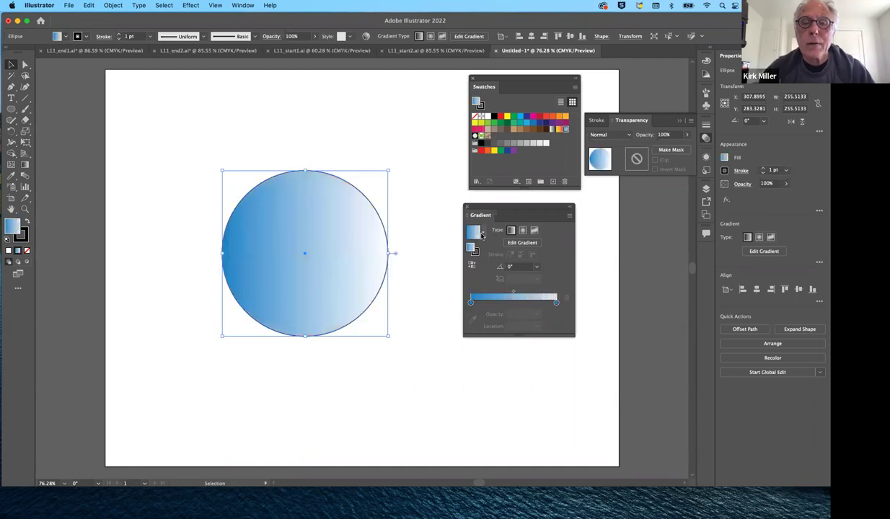
pyautogui.click(481, 235)
pyautogui.click(457, 252)
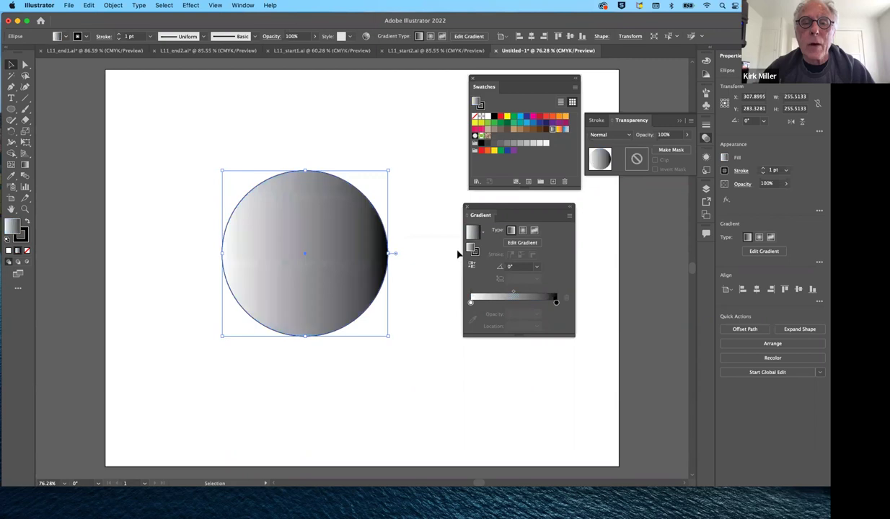
pyautogui.click(482, 234)
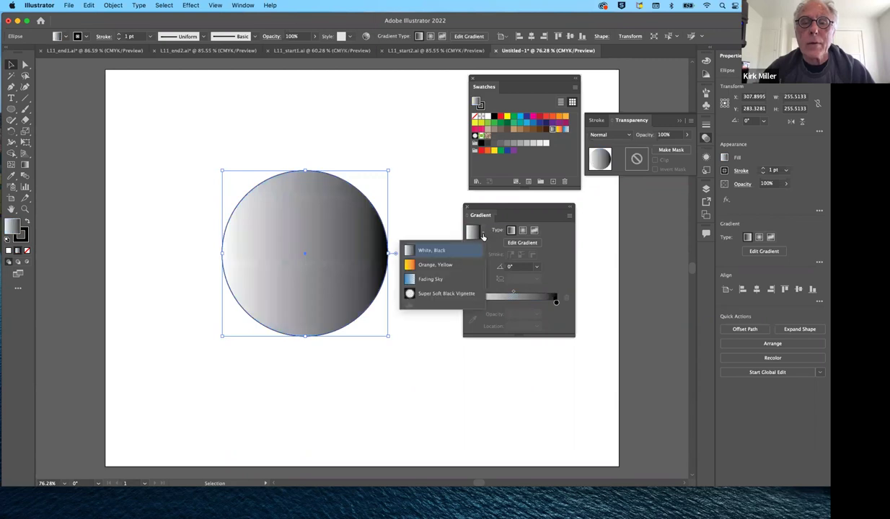
pyautogui.click(443, 267)
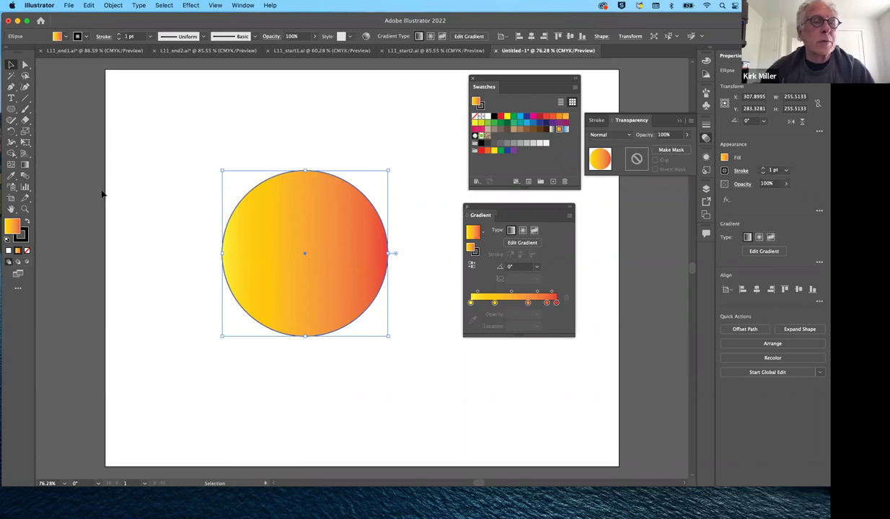
# With the Gradient tool, rotate the circle's gradient to about 90° and shift it to run from yellow at the bottom edge to red at the top.
pyautogui.click(25, 165)
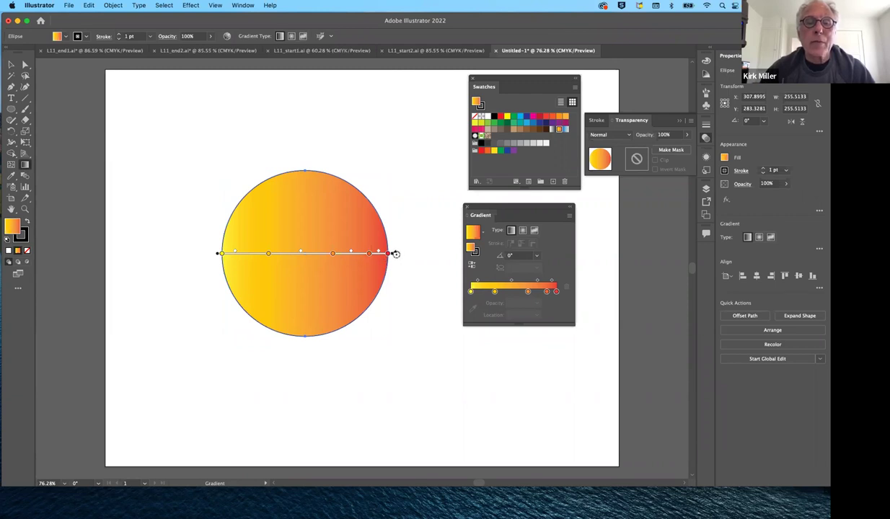
pyautogui.moveTo(395, 253)
pyautogui.mouseDown()
pyautogui.moveTo(383, 213)
pyautogui.moveTo(331, 168)
pyautogui.mouseUp()
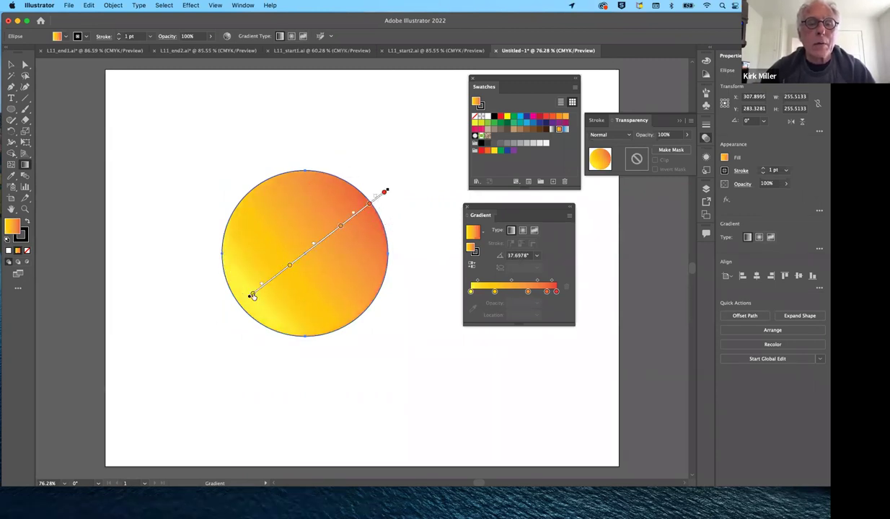
pyautogui.moveTo(250, 298)
pyautogui.mouseDown()
pyautogui.moveTo(317, 244)
pyautogui.moveTo(208, 314)
pyautogui.moveTo(234, 287)
pyautogui.mouseUp()
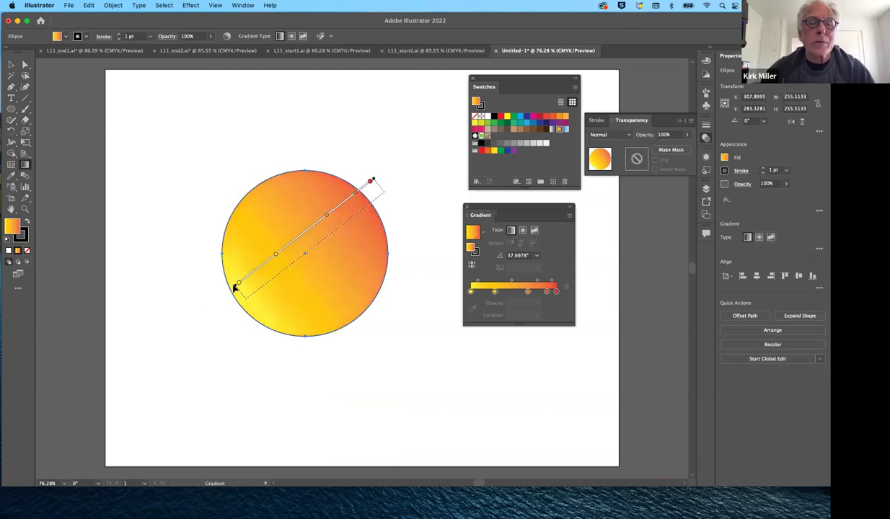
pyautogui.moveTo(234, 287)
pyautogui.mouseDown()
pyautogui.moveTo(324, 235)
pyautogui.moveTo(310, 237)
pyautogui.moveTo(238, 308)
pyautogui.mouseUp()
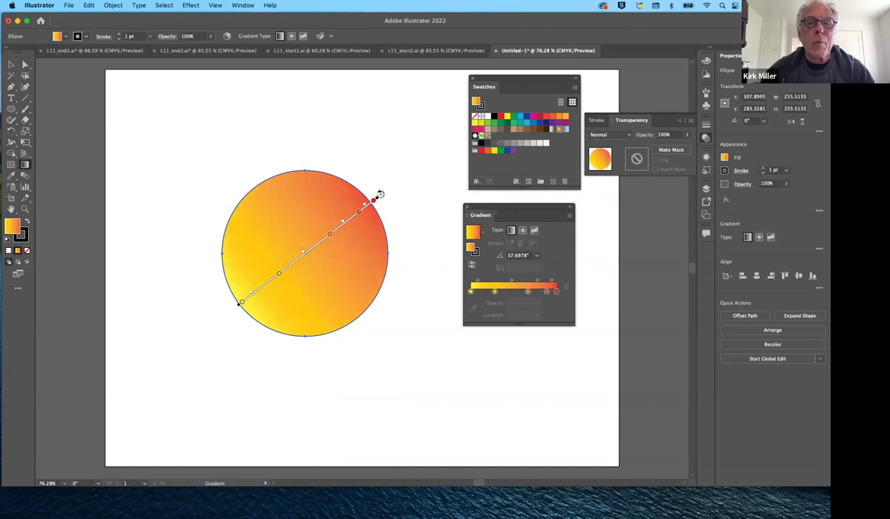
pyautogui.moveTo(377, 190)
pyautogui.mouseDown()
pyautogui.moveTo(284, 142)
pyautogui.moveTo(241, 140)
pyautogui.moveTo(236, 151)
pyautogui.mouseUp()
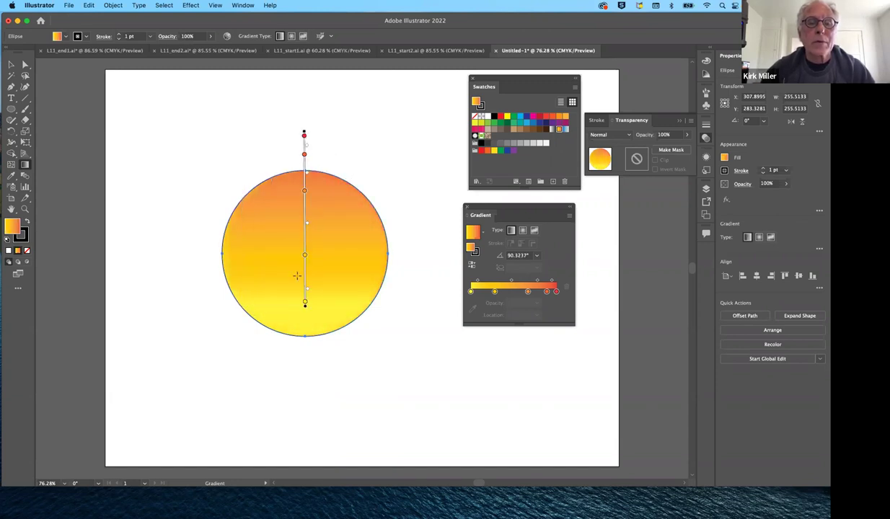
pyautogui.moveTo(306, 308); pyautogui.dragTo(305, 341)
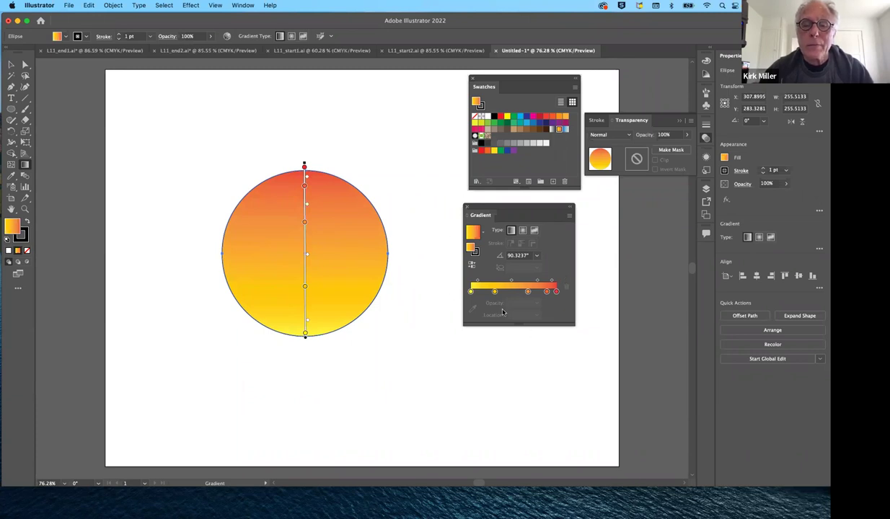
# Recolor the red-orange color stop just below the gradient's red end with the dark blue swatch.
pyautogui.click(305, 187)
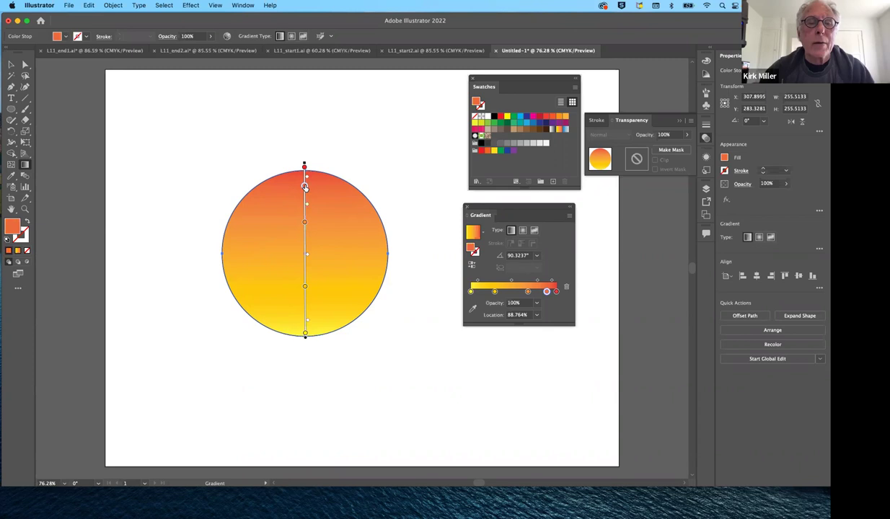
pyautogui.doubleClick(305, 187)
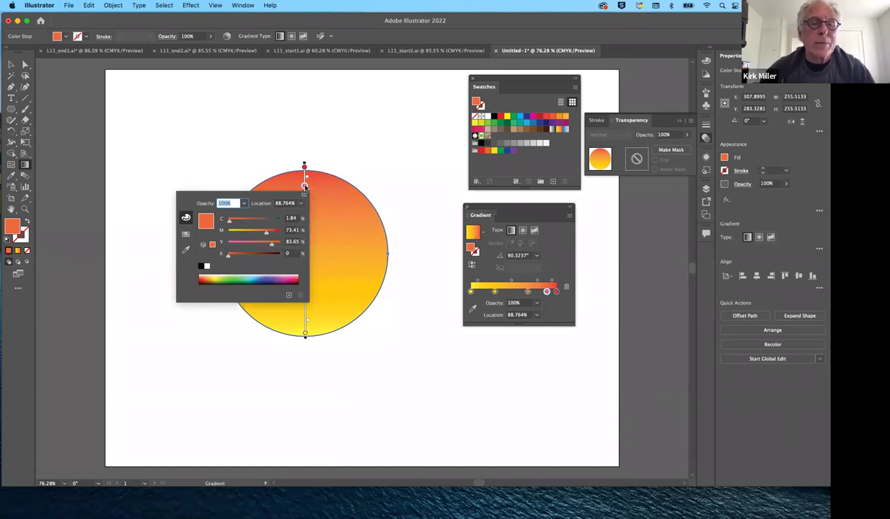
pyautogui.click(186, 235)
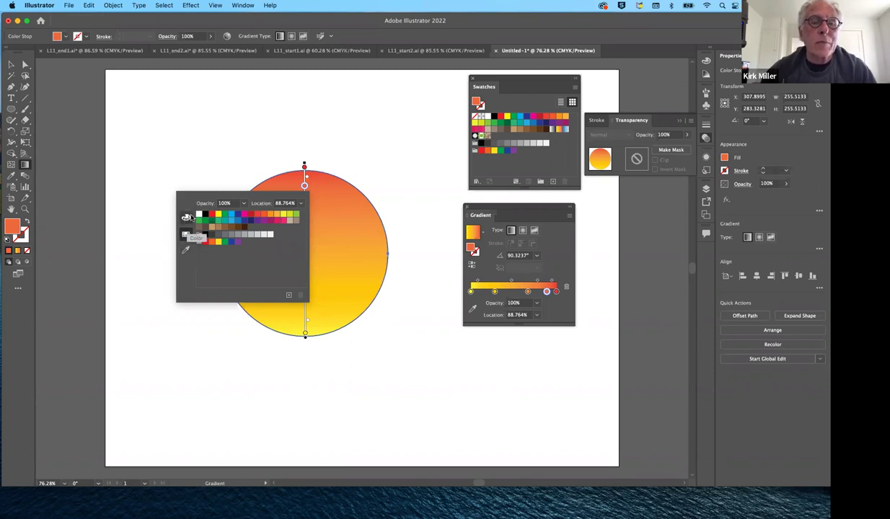
pyautogui.click(250, 221)
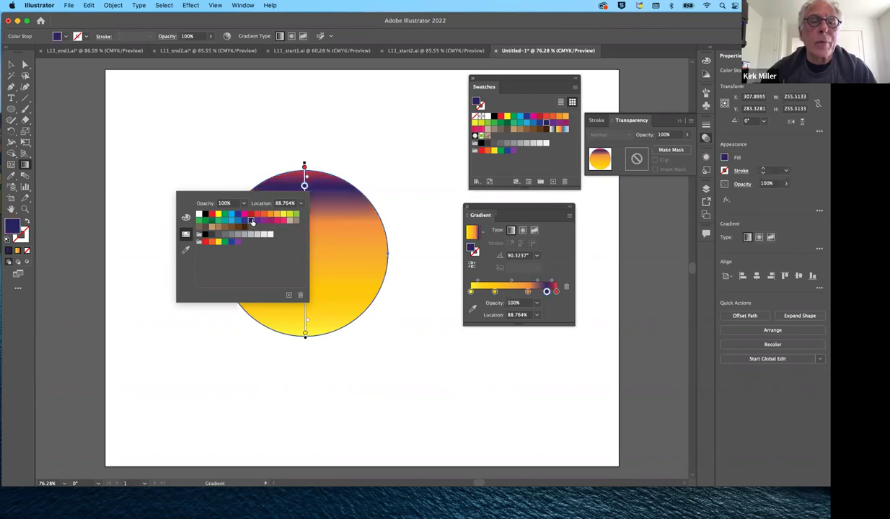
pyautogui.click(419, 325)
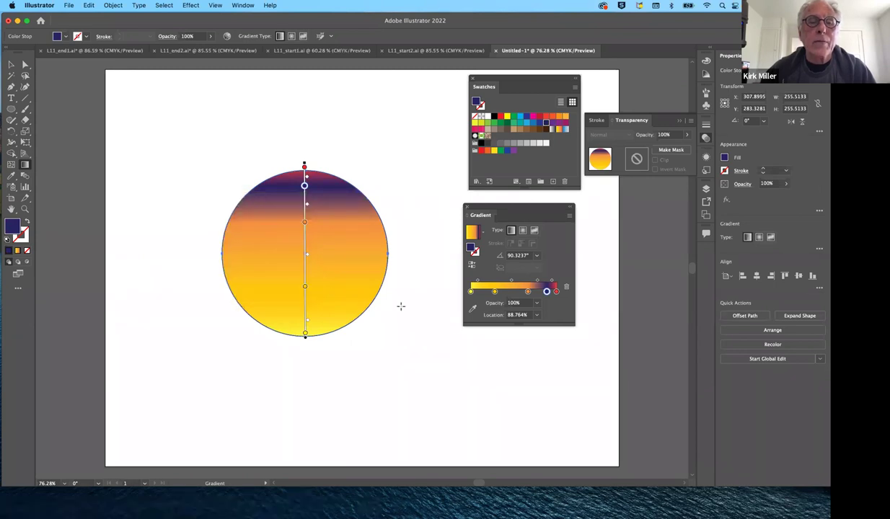
# Move the dark blue color stop to about 84% and the orange one to about 56%, and adjust the midpoint below the orange stop.
pyautogui.moveTo(304, 186)
pyautogui.mouseDown()
pyautogui.moveTo(304, 204)
pyautogui.moveTo(305, 169)
pyautogui.mouseUp()
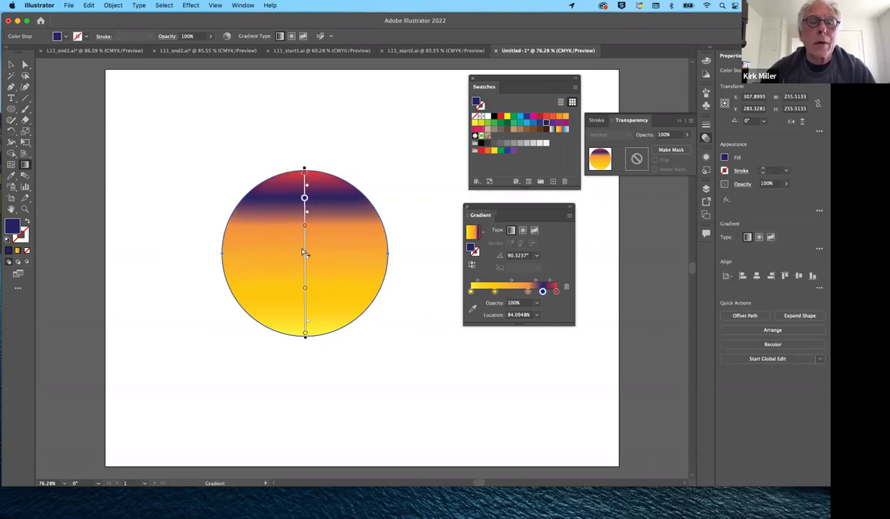
pyautogui.moveTo(305, 226); pyautogui.dragTo(304, 244)
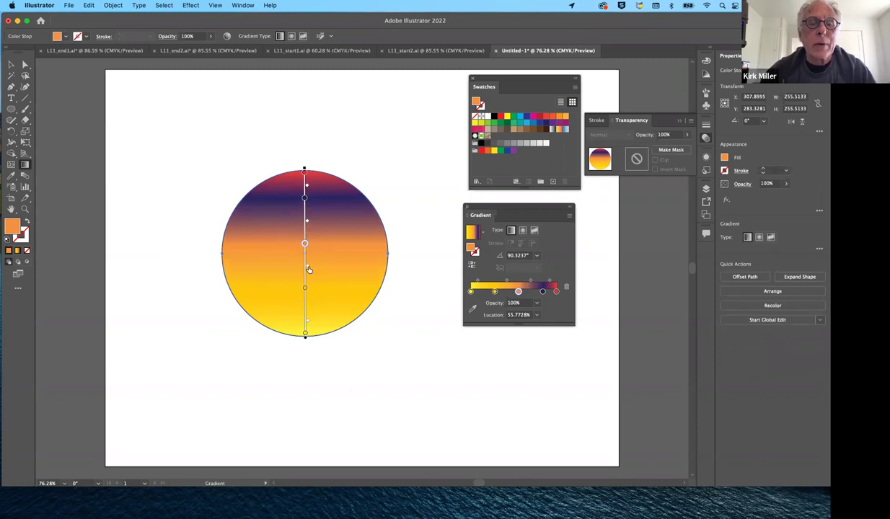
pyautogui.moveTo(308, 269)
pyautogui.mouseDown()
pyautogui.moveTo(309, 253)
pyautogui.moveTo(309, 274)
pyautogui.moveTo(309, 258)
pyautogui.moveTo(309, 267)
pyautogui.mouseUp()
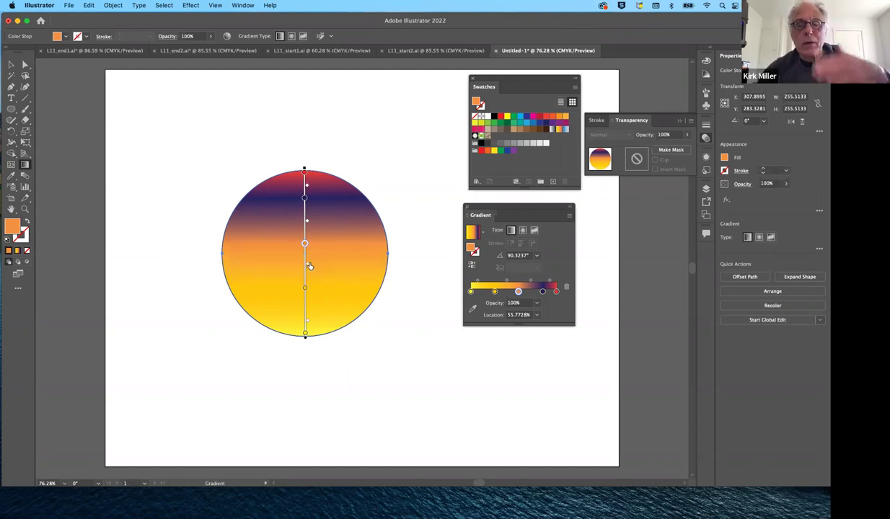
pyautogui.moveTo(309, 266)
pyautogui.mouseDown()
pyautogui.moveTo(309, 254)
pyautogui.moveTo(308, 282)
pyautogui.moveTo(308, 250)
pyautogui.moveTo(306, 275)
pyautogui.moveTo(308, 264)
pyautogui.mouseUp()
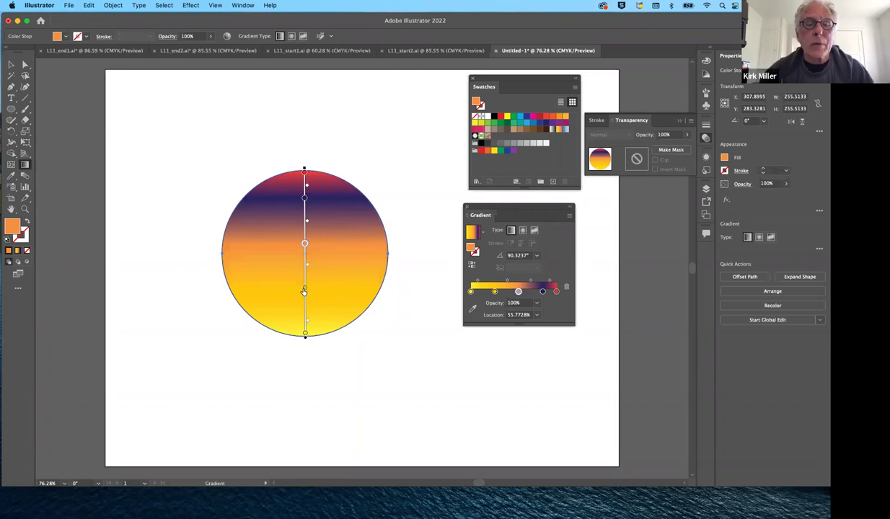
# Recolor the yellow color stop at the gradient's lower end with the green swatch, placing it at about 0.6%.
pyautogui.click(305, 334)
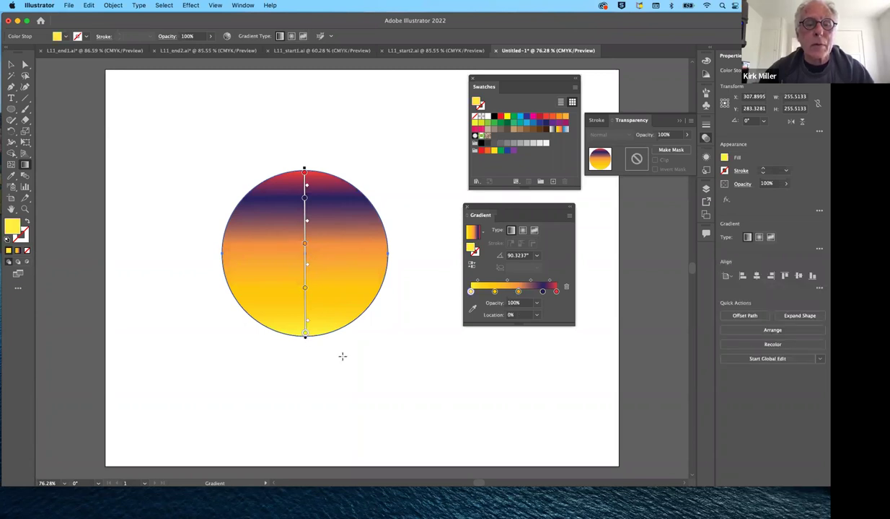
pyautogui.moveTo(470, 293); pyautogui.dragTo(471, 292)
pyautogui.doubleClick(471, 292)
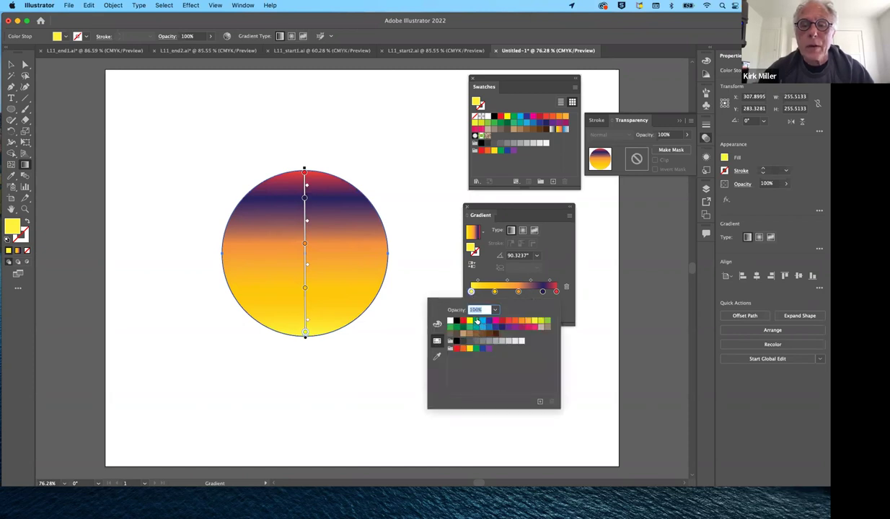
pyautogui.click(476, 320)
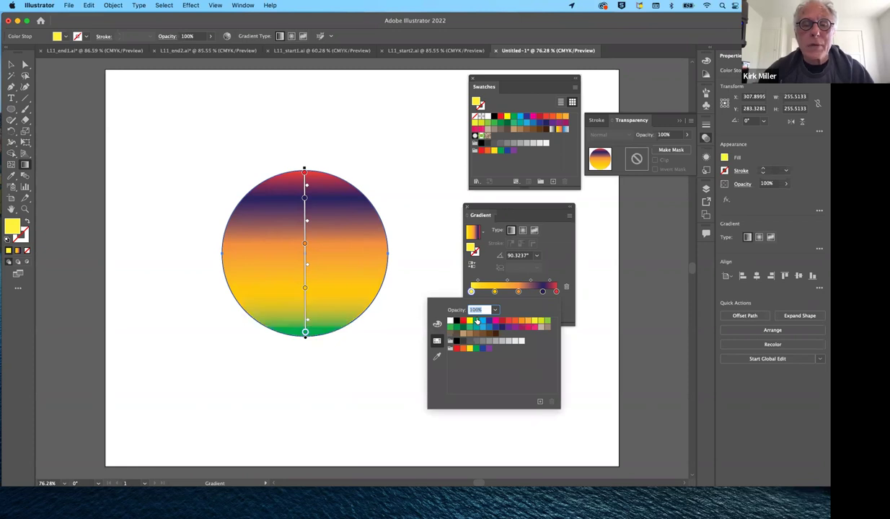
pyautogui.click(377, 361)
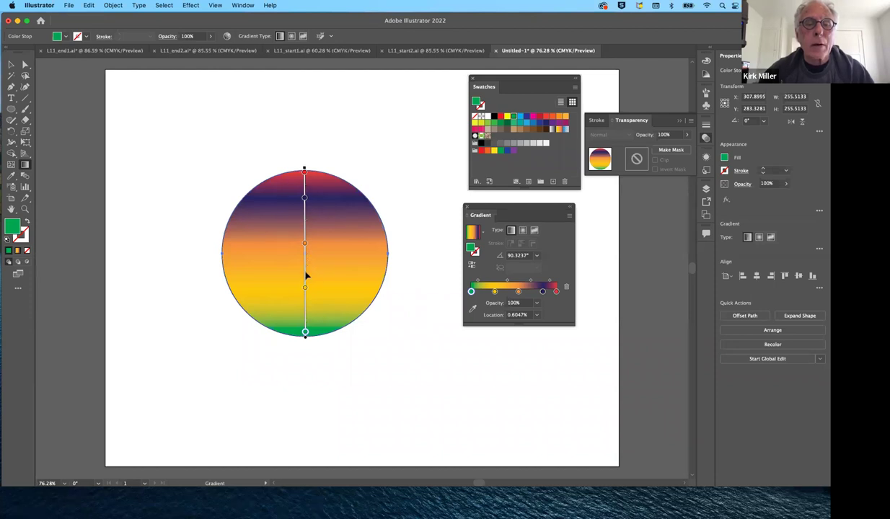
# Shift the whole gradient down past the circle's lower edge and add a color stop between green and yellow at about 14%.
pyautogui.moveTo(306, 274)
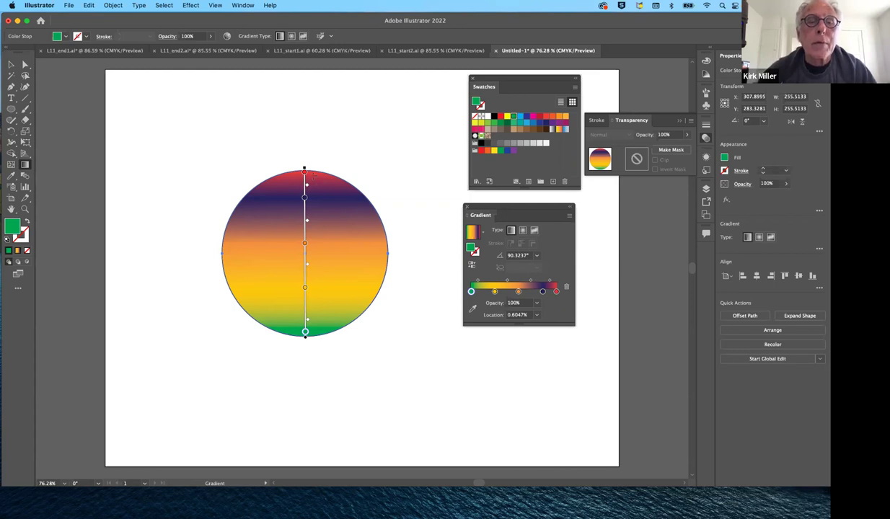
pyautogui.moveTo(305, 333); pyautogui.dragTo(303, 385)
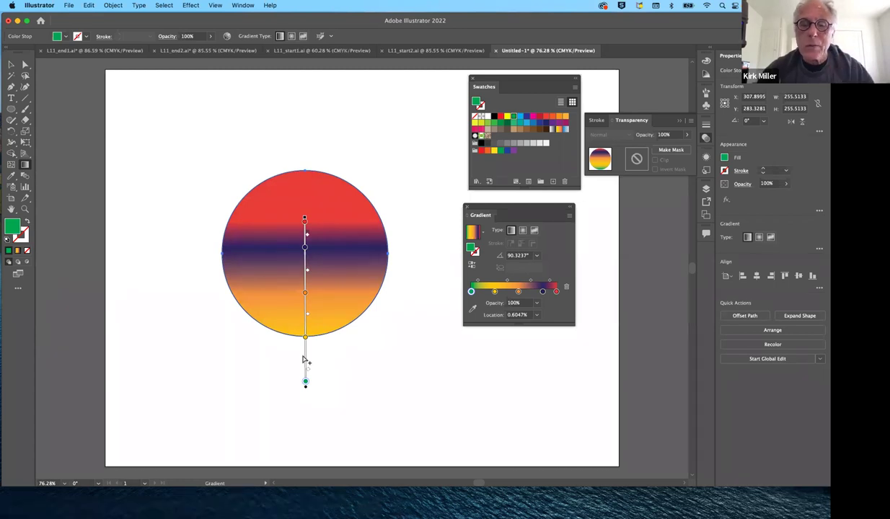
pyautogui.click(305, 355)
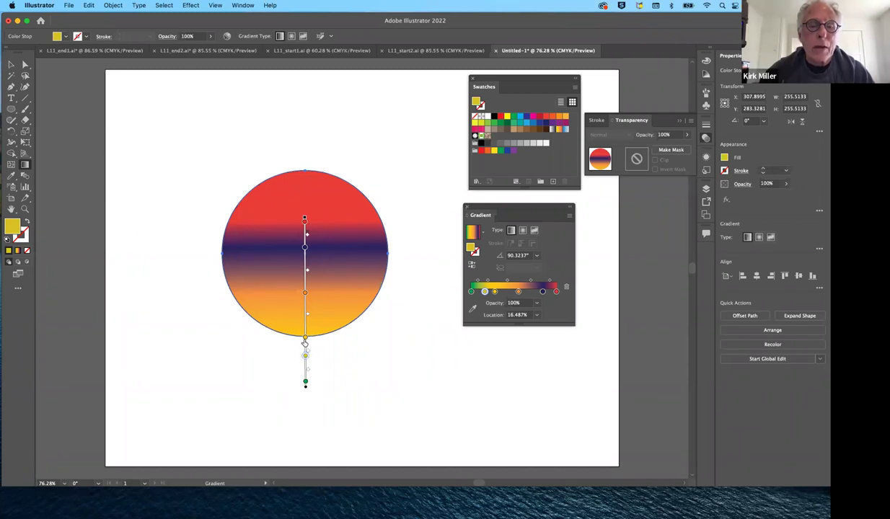
pyautogui.moveTo(306, 357); pyautogui.dragTo(306, 364)
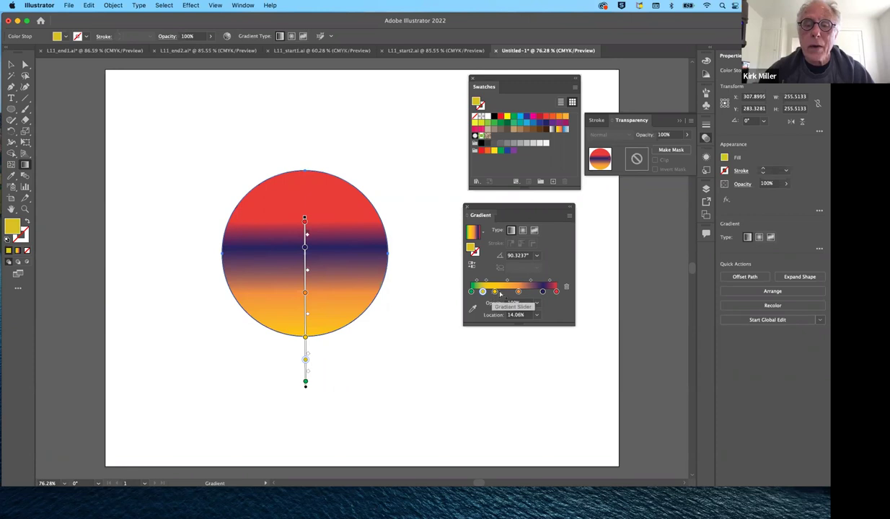
# Recolor the stop at about 14% with the C=40 M=45 Y=50 K=5 swatch and shift the gradient up until it spans the circle.
pyautogui.click(483, 232)
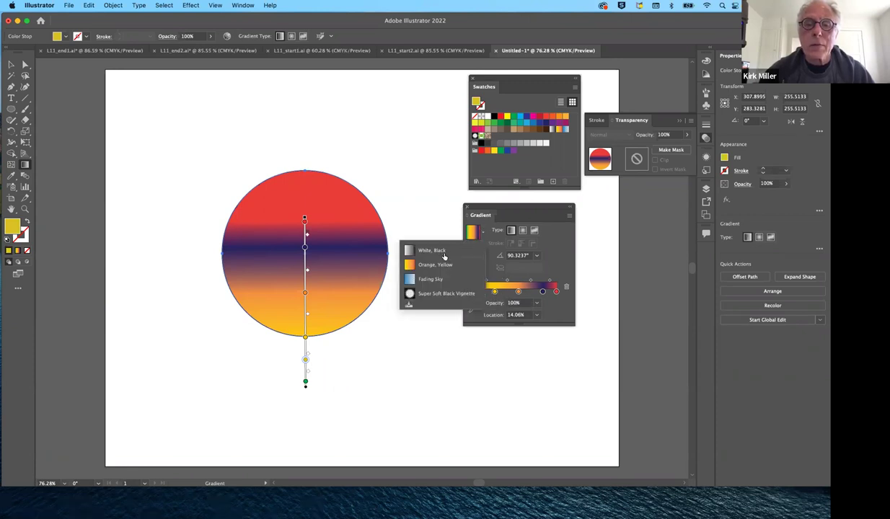
pyautogui.click(570, 241)
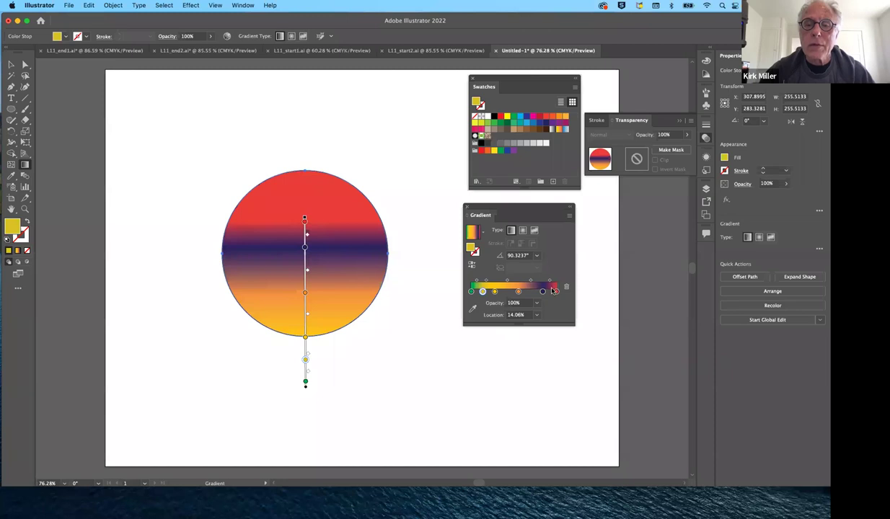
pyautogui.doubleClick(306, 361)
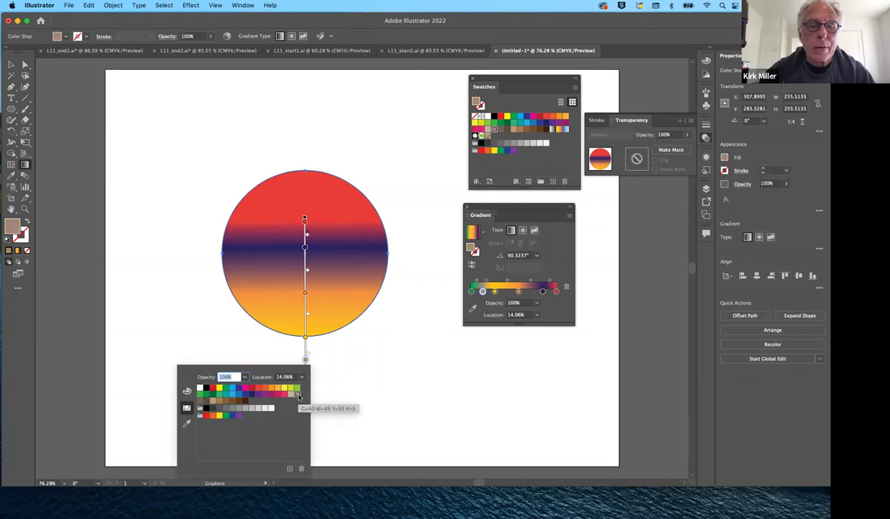
pyautogui.click(359, 368)
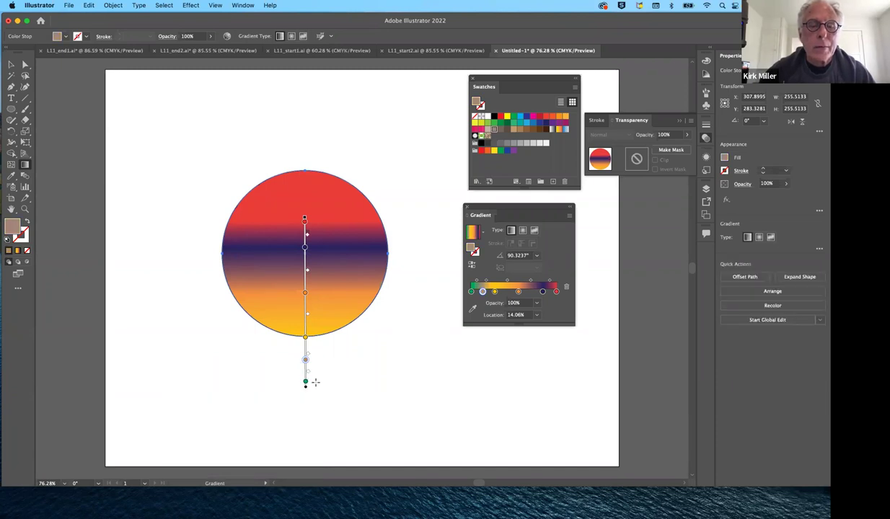
pyautogui.moveTo(306, 388); pyautogui.dragTo(305, 337)
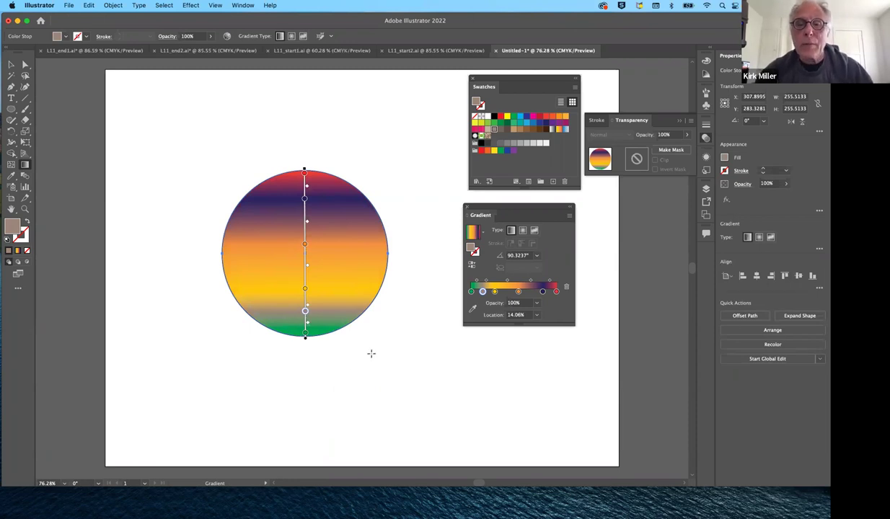
pyautogui.click(484, 232)
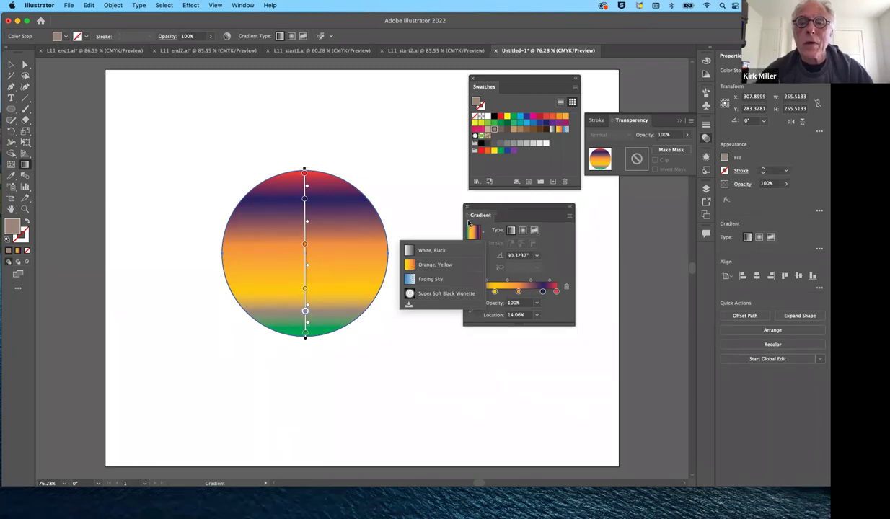
pyautogui.click(482, 158)
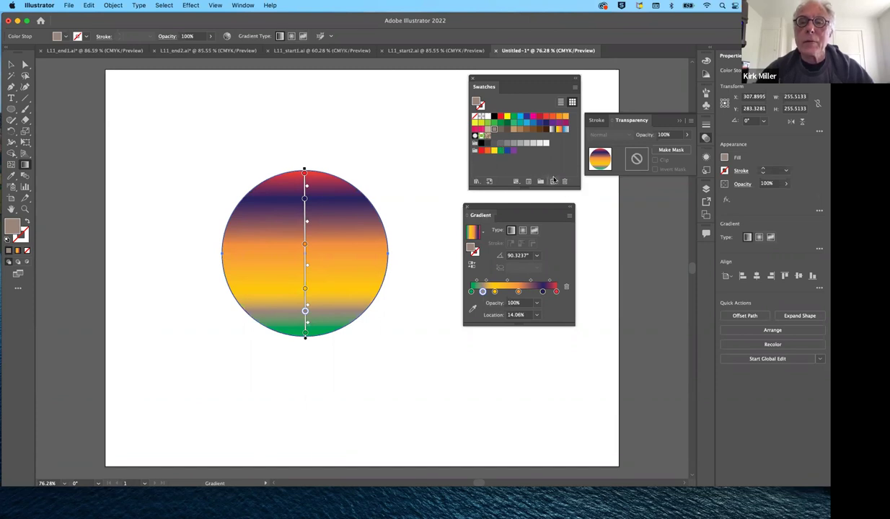
pyautogui.click(553, 182)
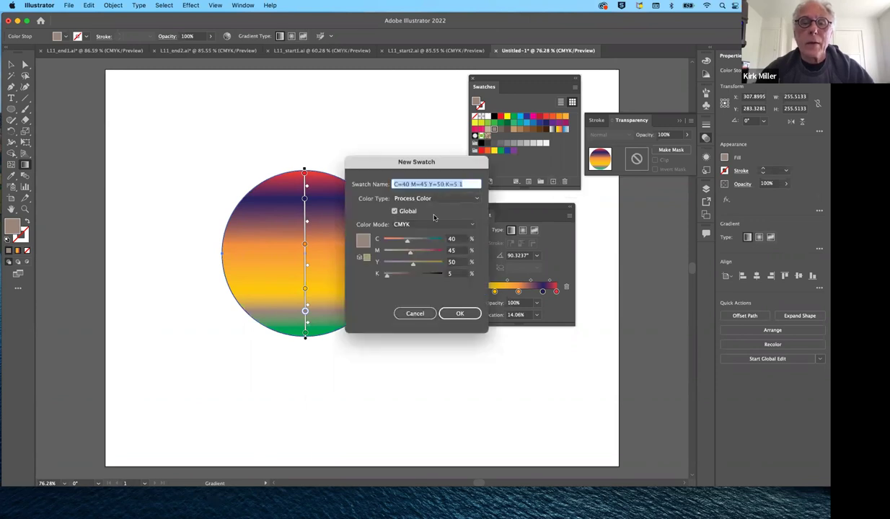
pyautogui.click(415, 313)
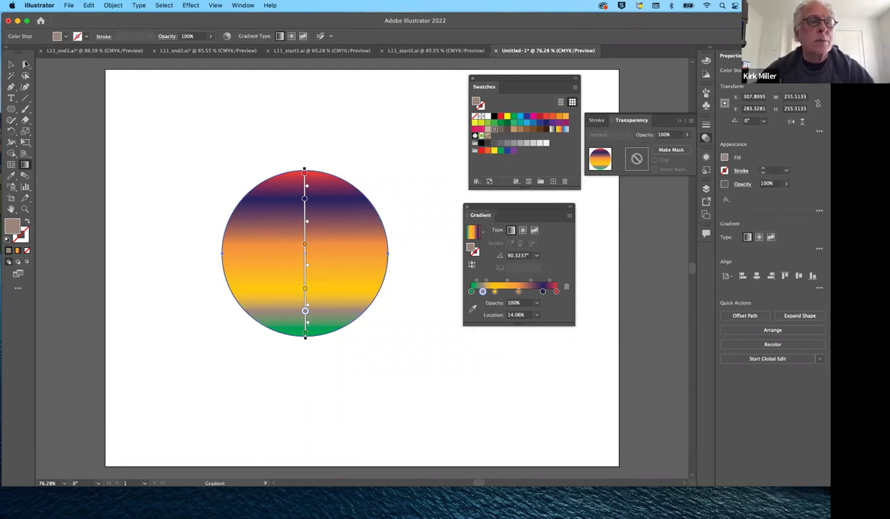
pyautogui.click(11, 64)
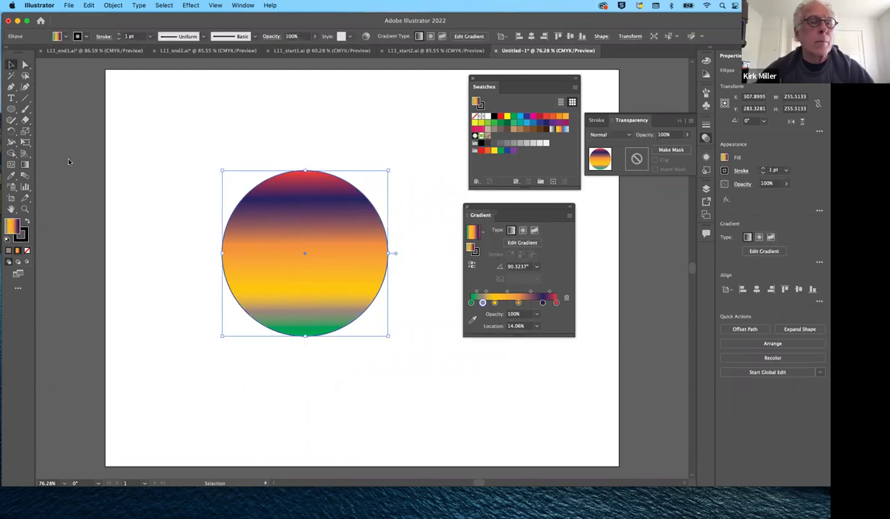
pyautogui.click(24, 164)
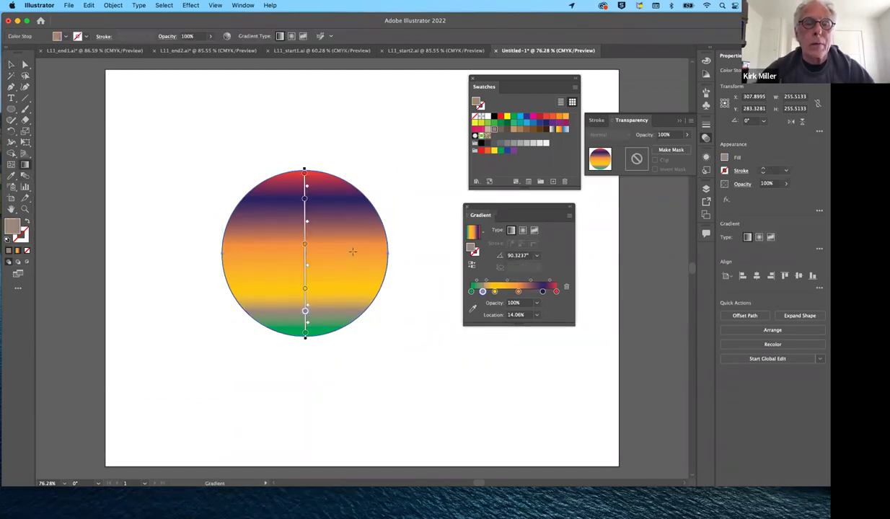
pyautogui.click(553, 183)
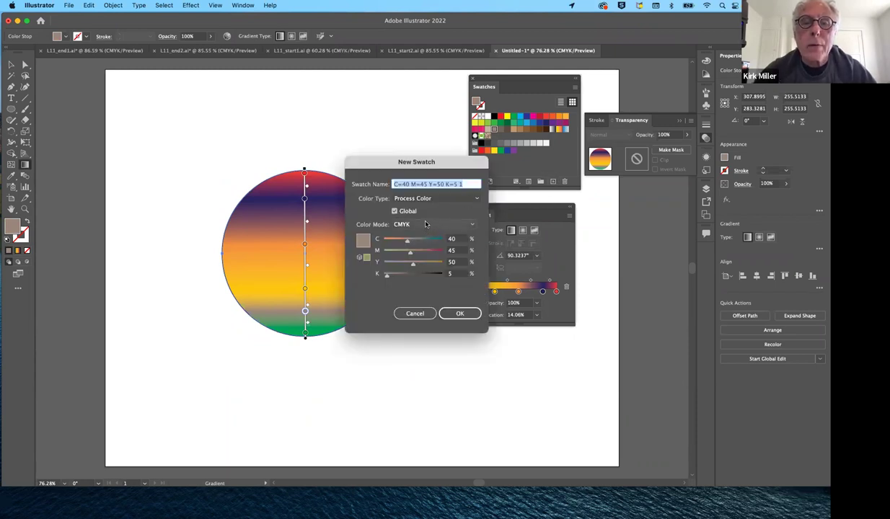
pyautogui.click(404, 312)
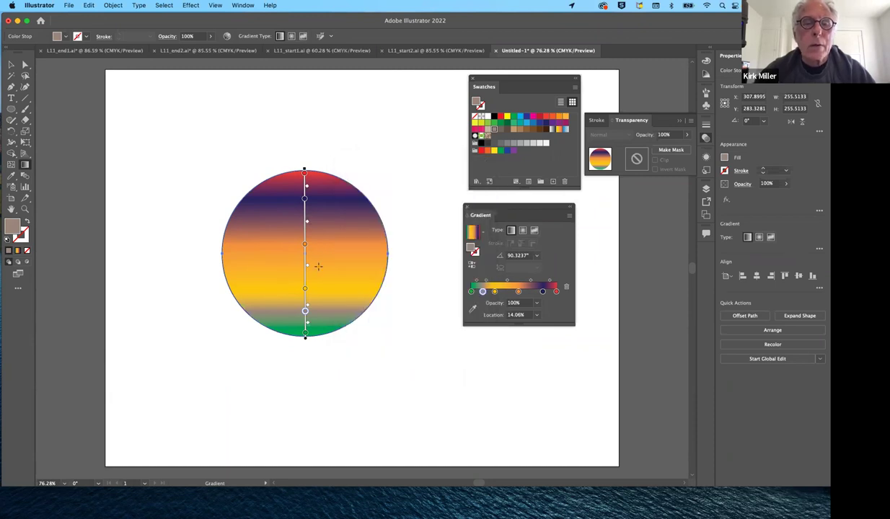
# Save the circle's multicolor gradient as a new gradient swatch among the document's swatches.
pyautogui.click(305, 246)
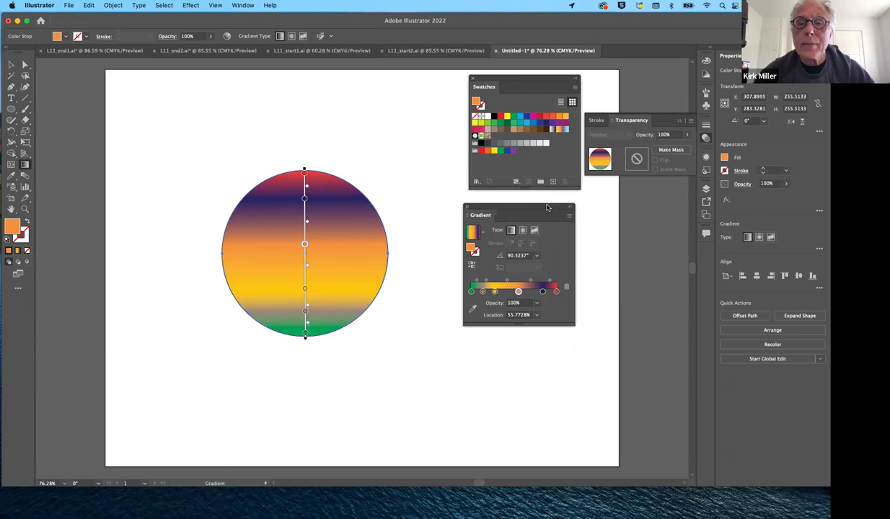
pyautogui.moveTo(547, 208); pyautogui.dragTo(565, 207)
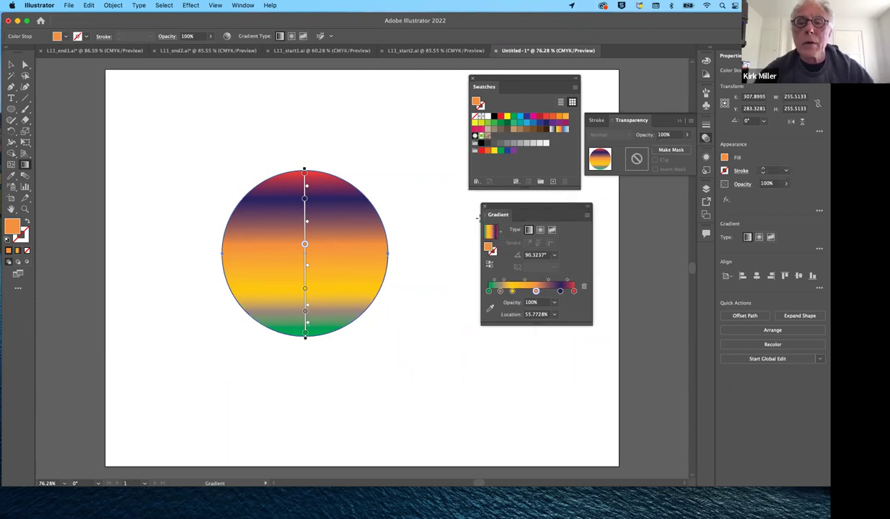
pyautogui.moveTo(489, 233); pyautogui.dragTo(552, 139)
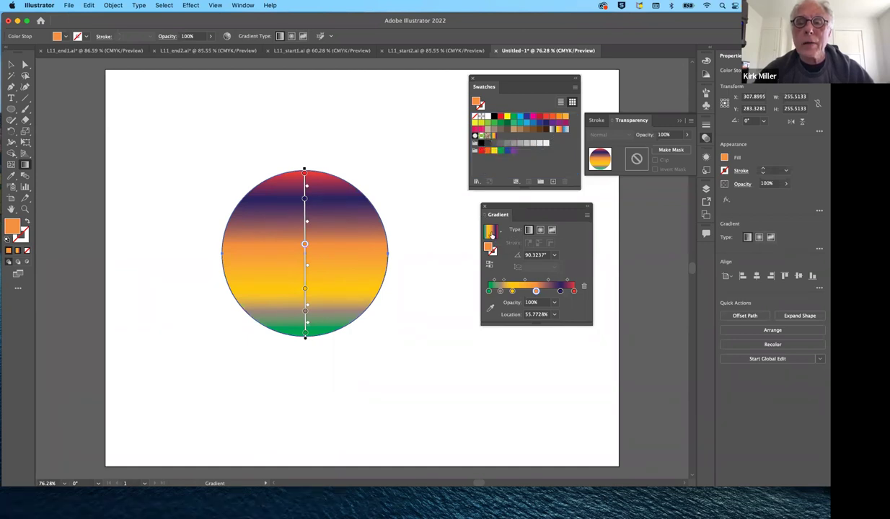
# Apply the Orange, Yellow gradient preset to the circle and switch back to the saved multicolor gradient swatch.
pyautogui.click(489, 231)
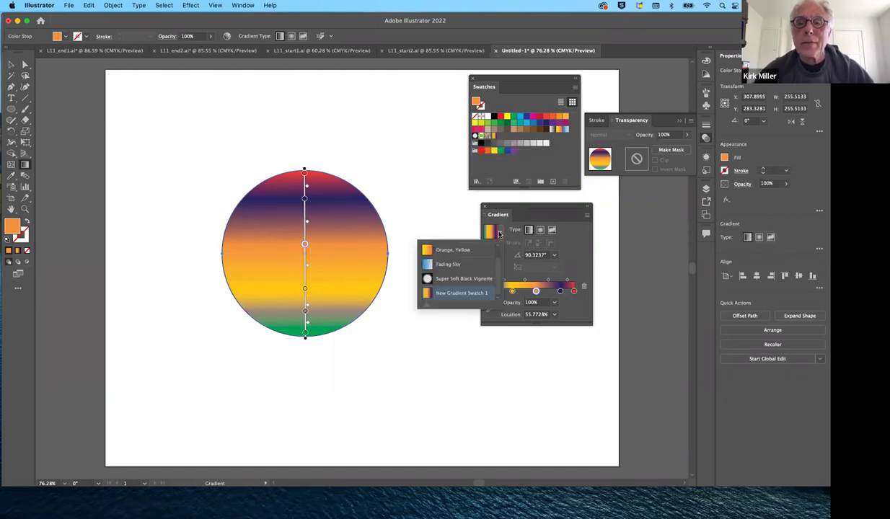
pyautogui.click(431, 250)
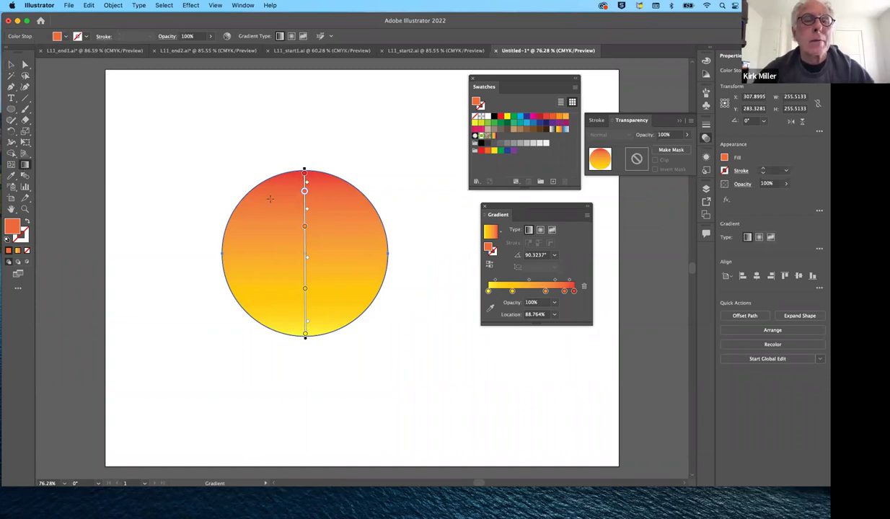
pyautogui.click(12, 65)
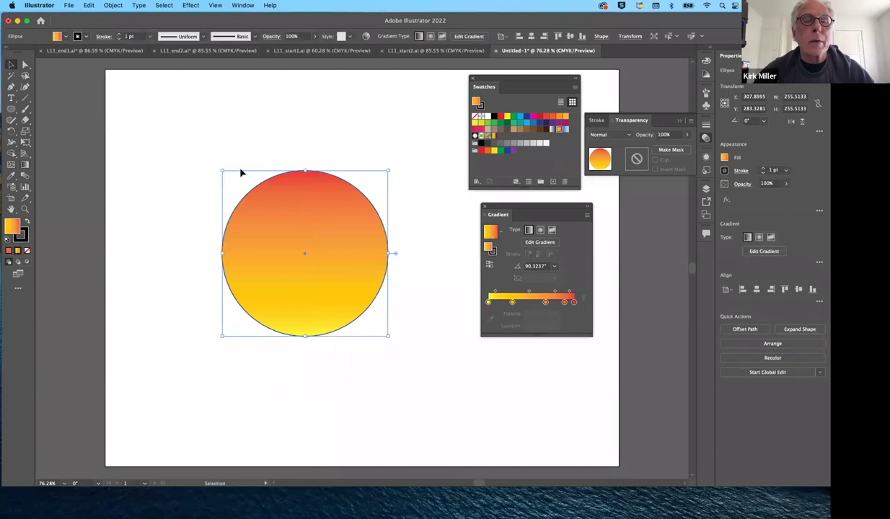
pyautogui.click(24, 164)
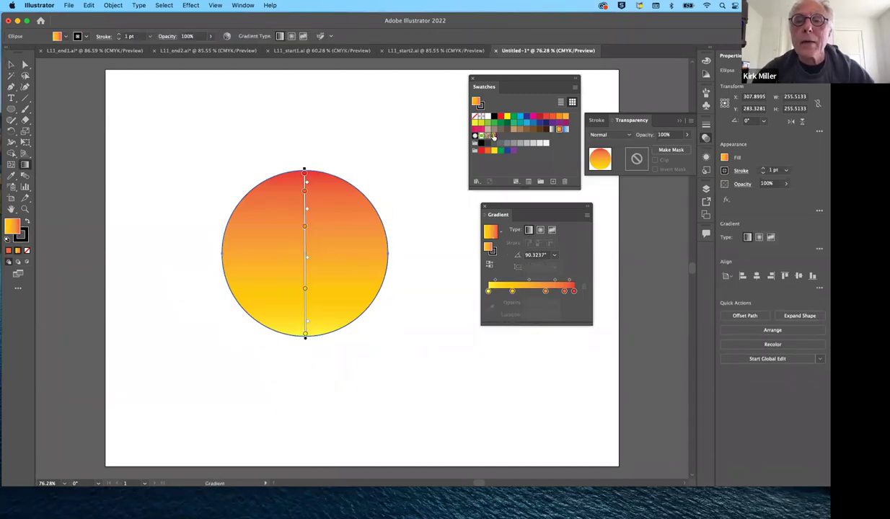
pyautogui.click(493, 136)
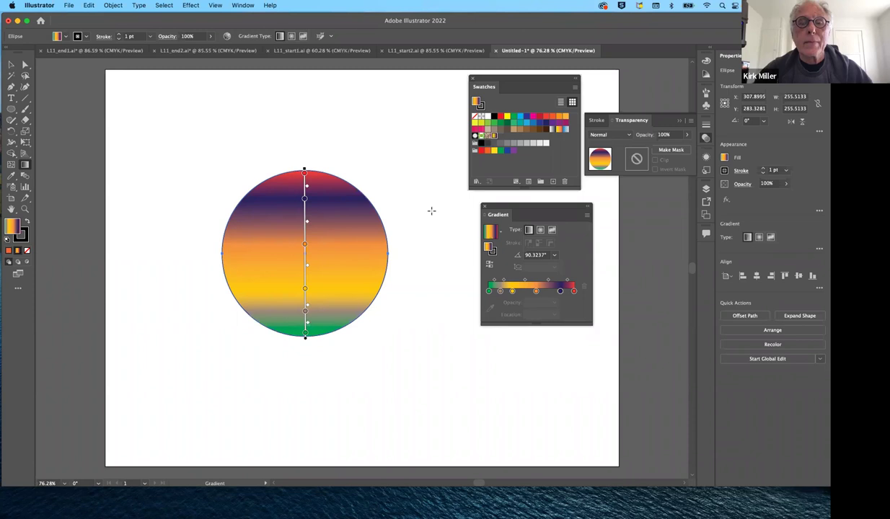
# Apply the Orange, Yellow gradient preset to the circle again and change its gradient type to radial.
pyautogui.click(502, 230)
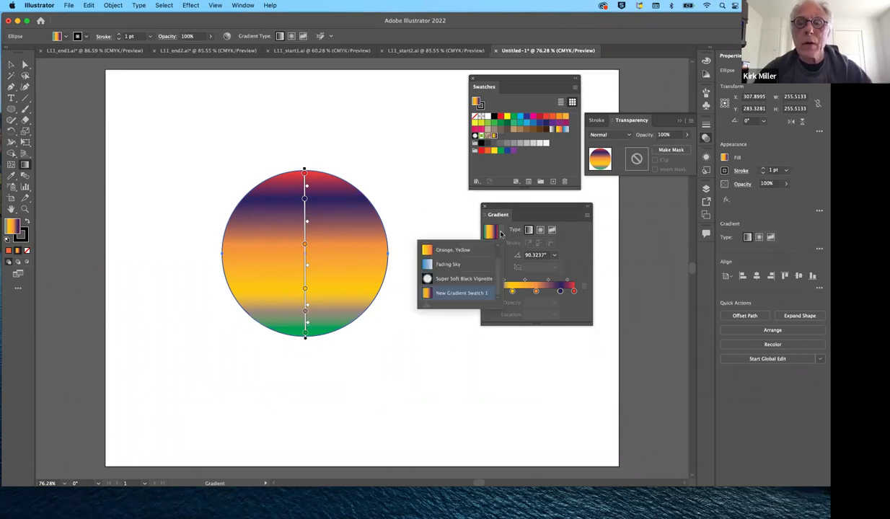
pyautogui.click(445, 249)
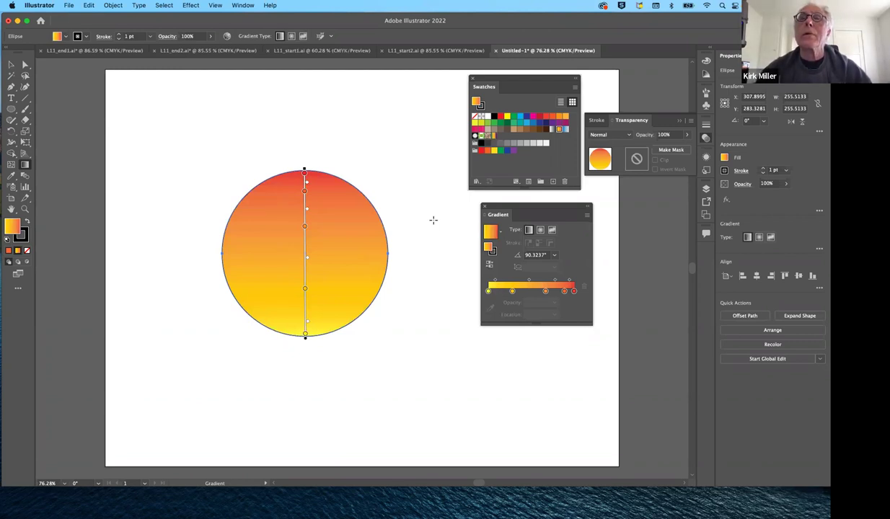
pyautogui.click(541, 231)
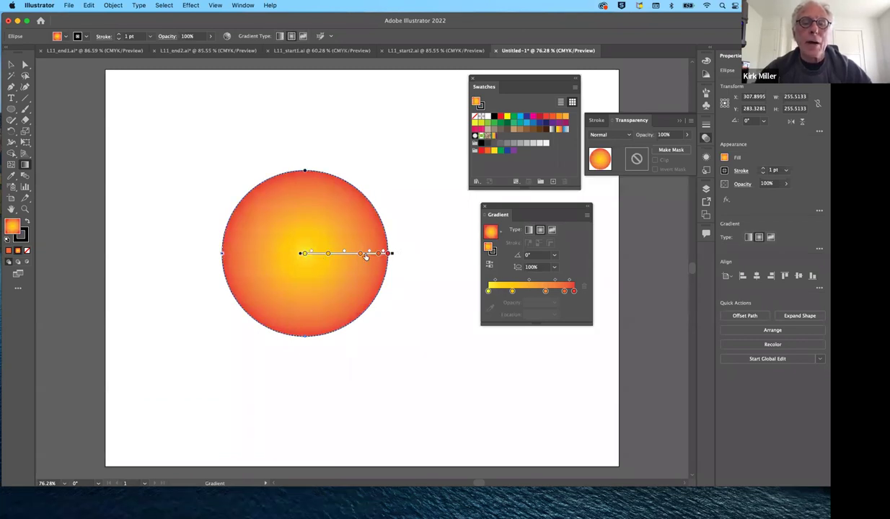
# Move the yellow center stop to about 1.8% and rotate the radial gradient's axis toward the circle's upper-right edge.
pyautogui.click(302, 255)
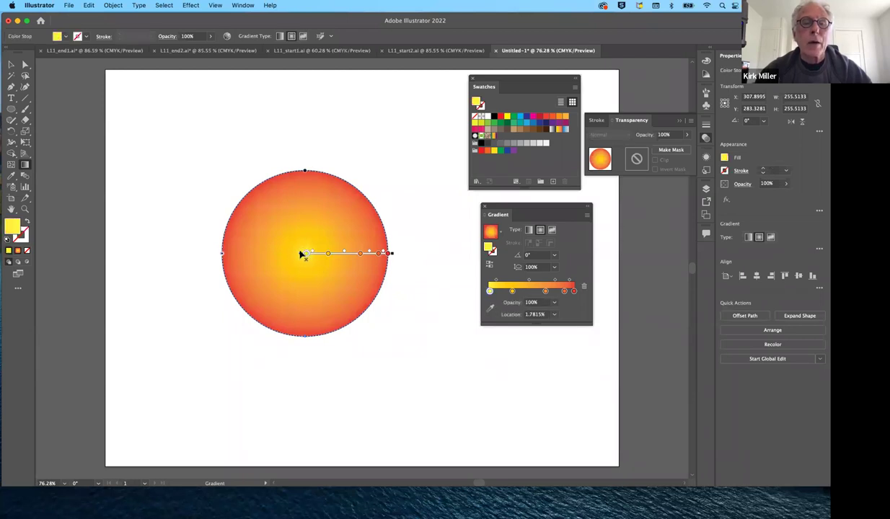
pyautogui.moveTo(301, 254)
pyautogui.mouseDown()
pyautogui.moveTo(310, 264)
pyautogui.moveTo(299, 261)
pyautogui.mouseUp()
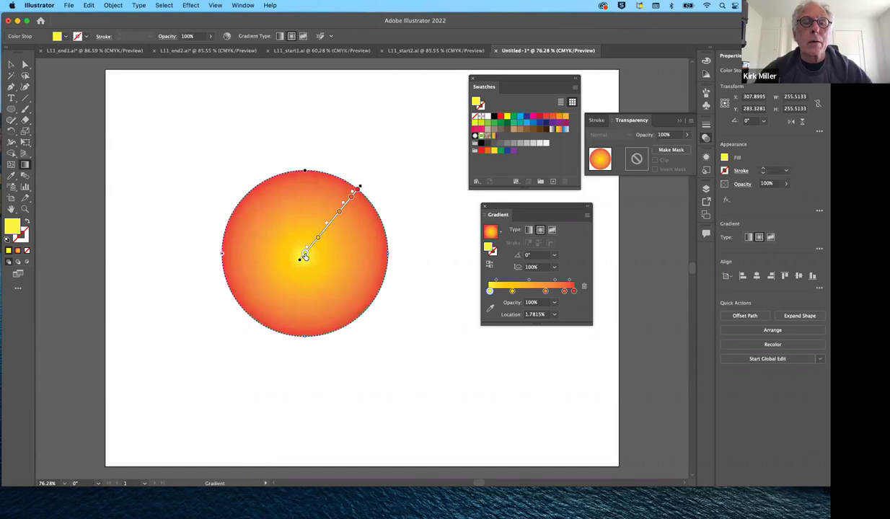
# Shrink the radial gradient to about two thirds of the circle's size and move the golden-yellow stop to about 35%.
pyautogui.moveTo(303, 256); pyautogui.dragTo(308, 250)
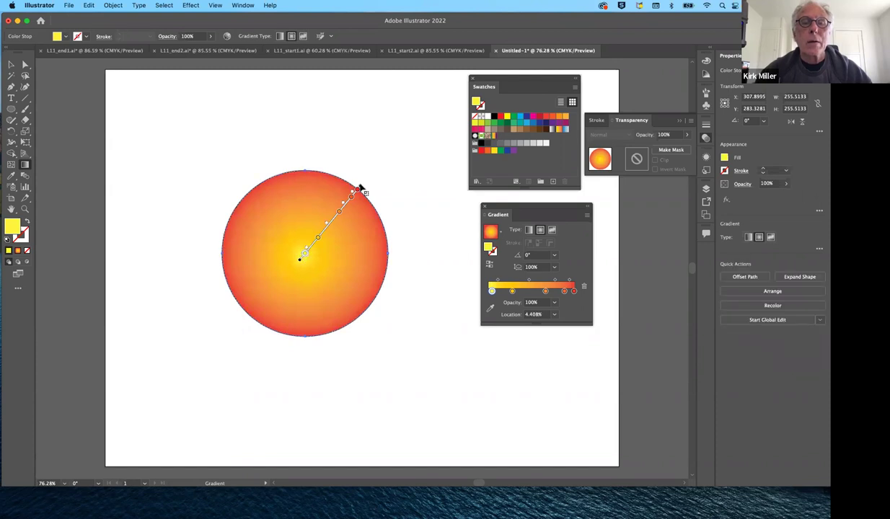
pyautogui.moveTo(366, 194)
pyautogui.mouseDown()
pyautogui.moveTo(385, 159)
pyautogui.moveTo(342, 209)
pyautogui.mouseUp()
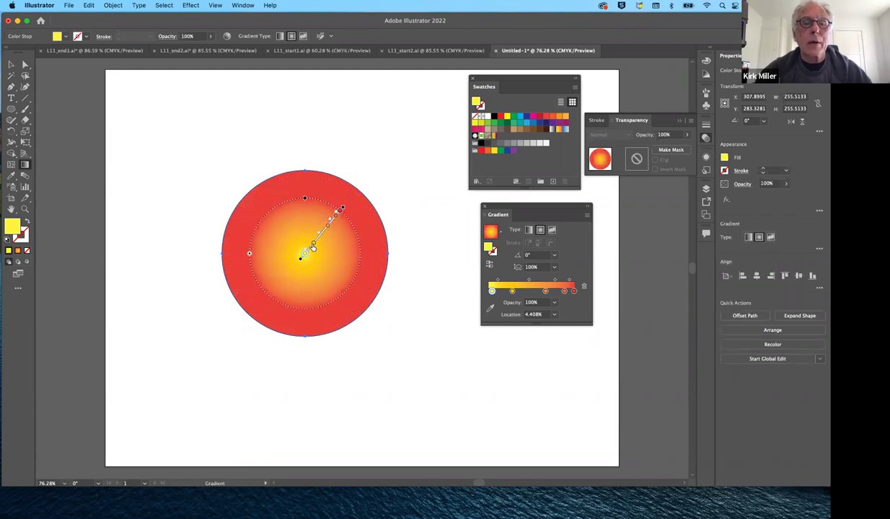
pyautogui.click(313, 246)
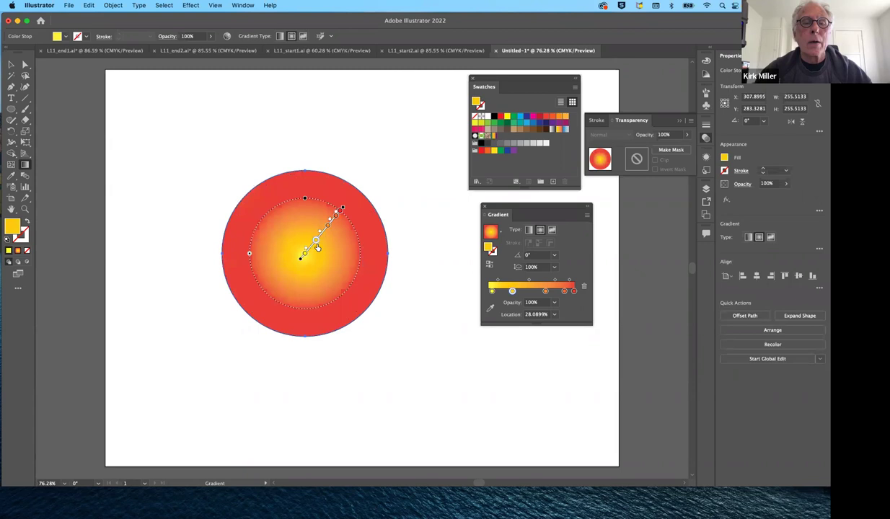
pyautogui.moveTo(316, 250)
pyautogui.mouseDown()
pyautogui.moveTo(310, 229)
pyautogui.moveTo(304, 268)
pyautogui.moveTo(309, 234)
pyautogui.moveTo(339, 212)
pyautogui.moveTo(330, 221)
pyautogui.mouseUp()
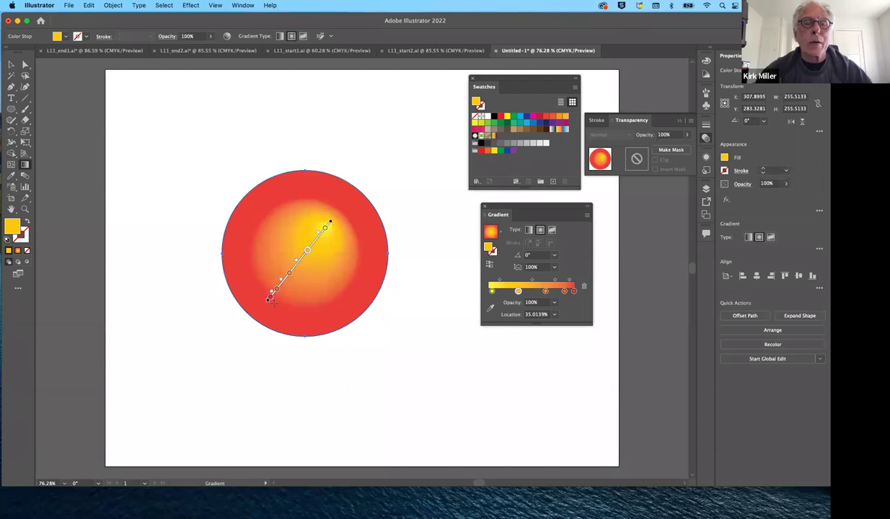
# Undo the redrawing, resizing and color stop changes of the radial gradient back to its full-circle size.
pyautogui.moveTo(273, 303); pyautogui.dragTo(265, 292)
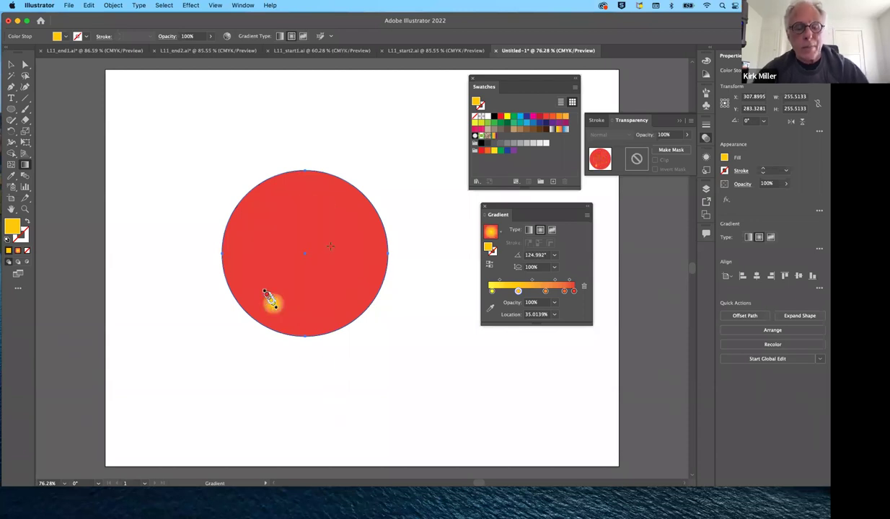
pyautogui.press('v')
pyautogui.press('super+z')
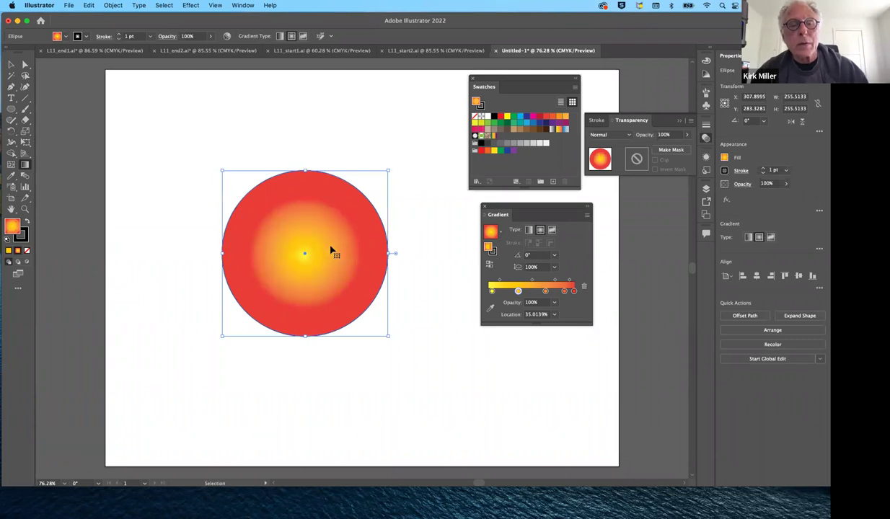
pyautogui.press('g')
pyautogui.click(304, 254)
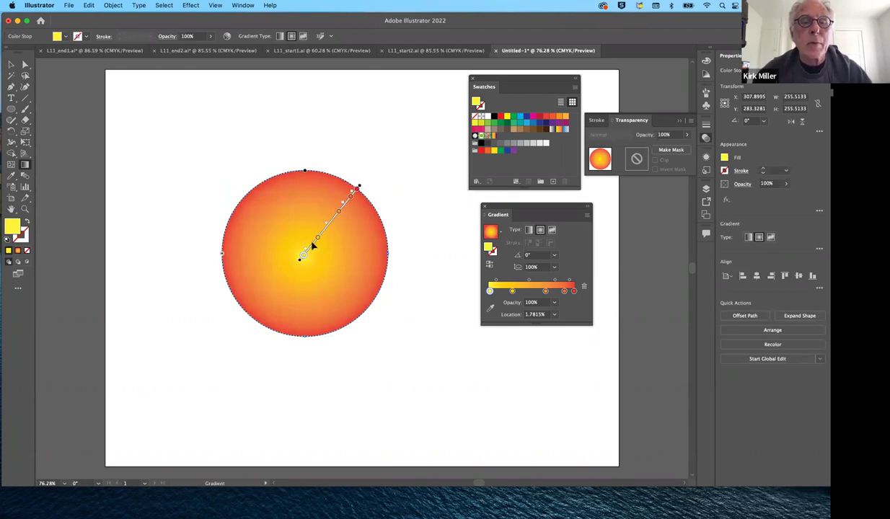
# Move the radial gradient's center toward the circle's upper right and shrink its radius to about half the circle's.
pyautogui.moveTo(312, 245)
pyautogui.mouseDown()
pyautogui.moveTo(353, 189)
pyautogui.moveTo(346, 195)
pyautogui.mouseUp()
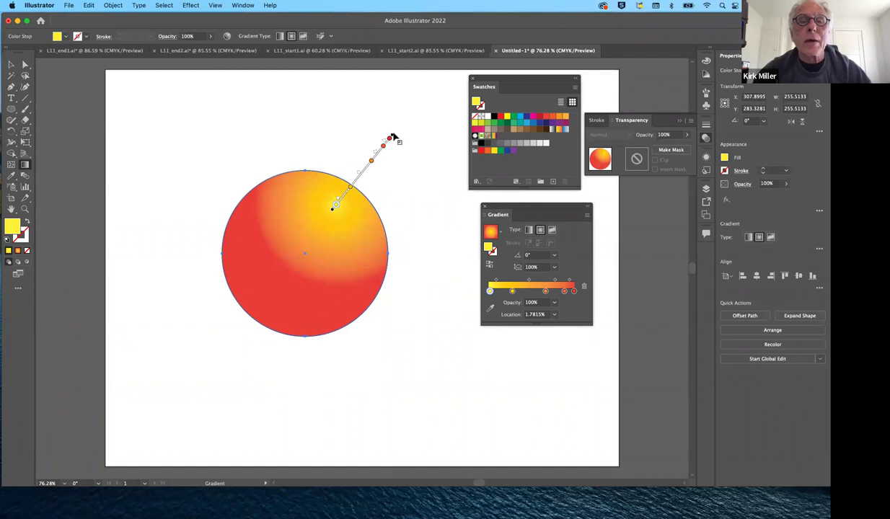
pyautogui.moveTo(392, 137); pyautogui.dragTo(335, 212)
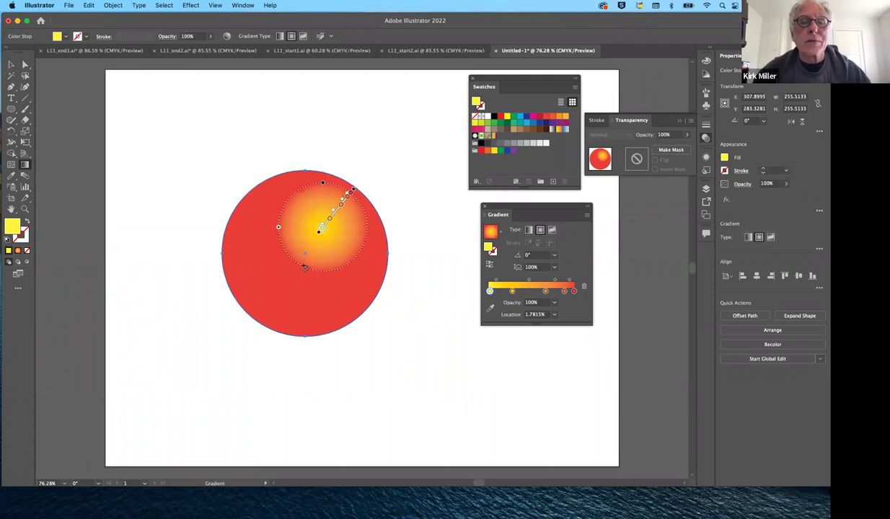
# Undo the rotation, repositioning and shrinking of the radial gradient back to its centered, full-circle size.
pyautogui.moveTo(352, 189); pyautogui.dragTo(355, 194)
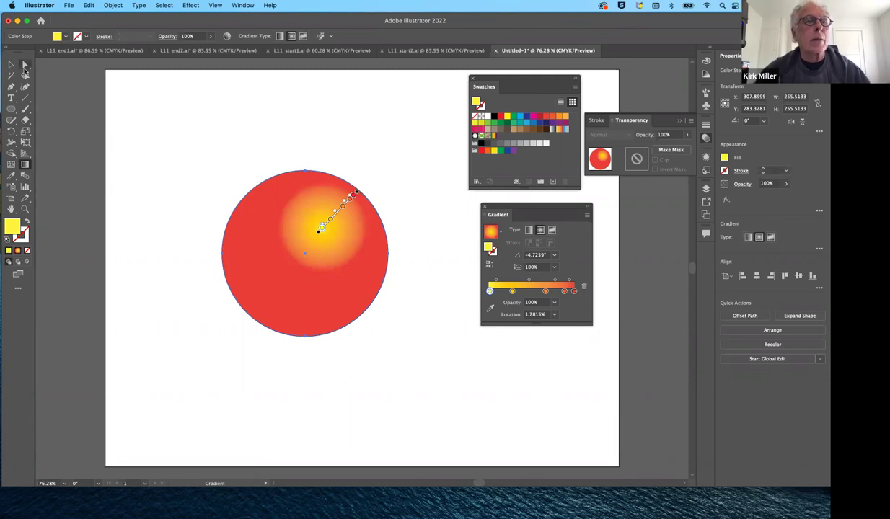
pyautogui.click(10, 64)
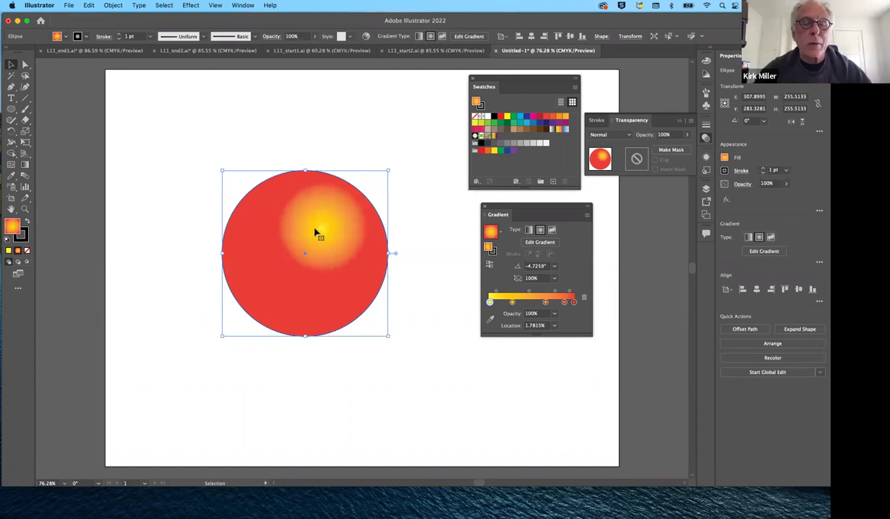
pyautogui.press('a')
pyautogui.press('super+z')
pyautogui.press('super+z')
pyautogui.press('super+z')
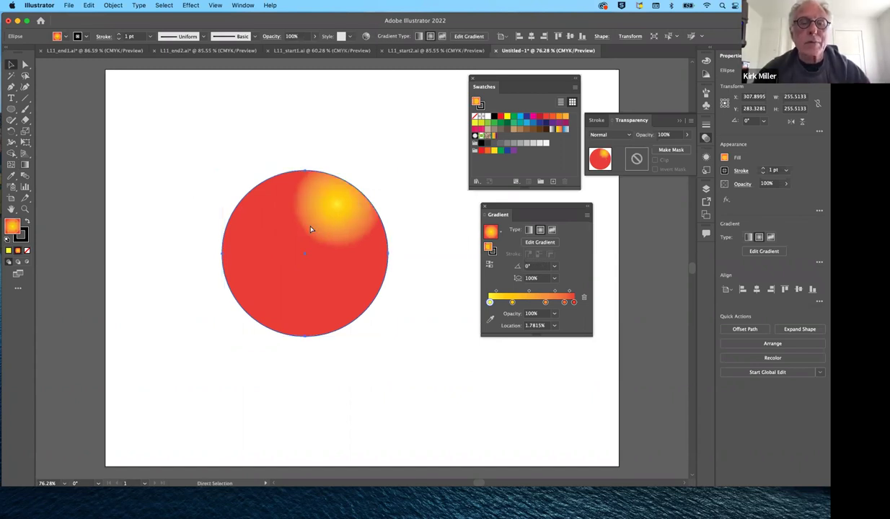
pyautogui.press('v')
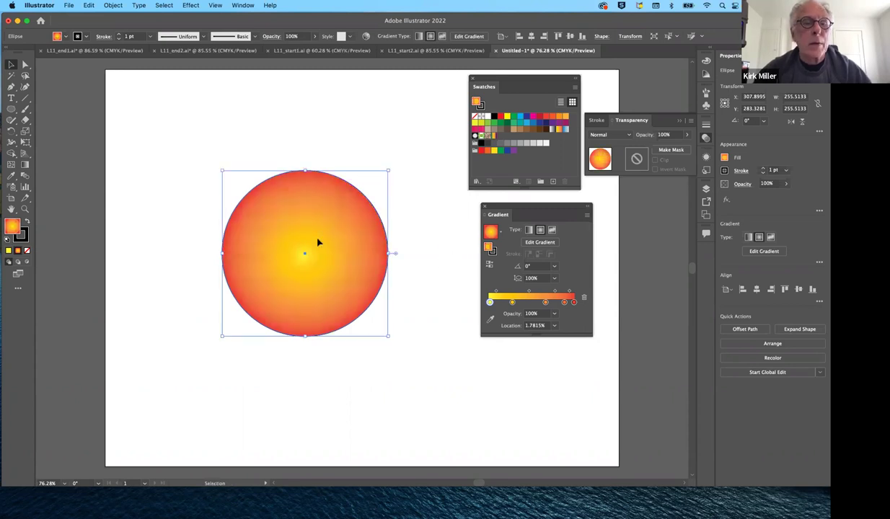
# Shrink the radial gradient to about two thirds of the circle, and redraw it as a small highlight near the upper-right edge.
pyautogui.click(26, 164)
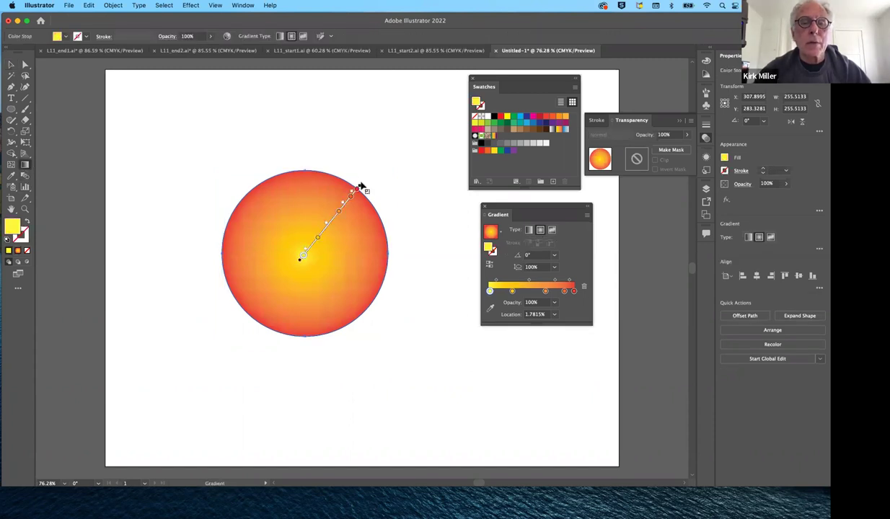
pyautogui.moveTo(378, 233); pyautogui.dragTo(357, 219)
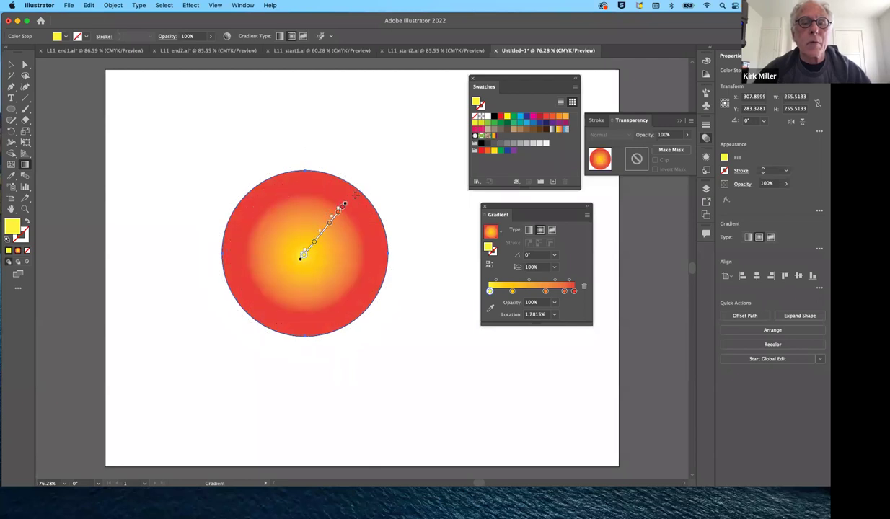
pyautogui.moveTo(347, 193); pyautogui.dragTo(369, 219)
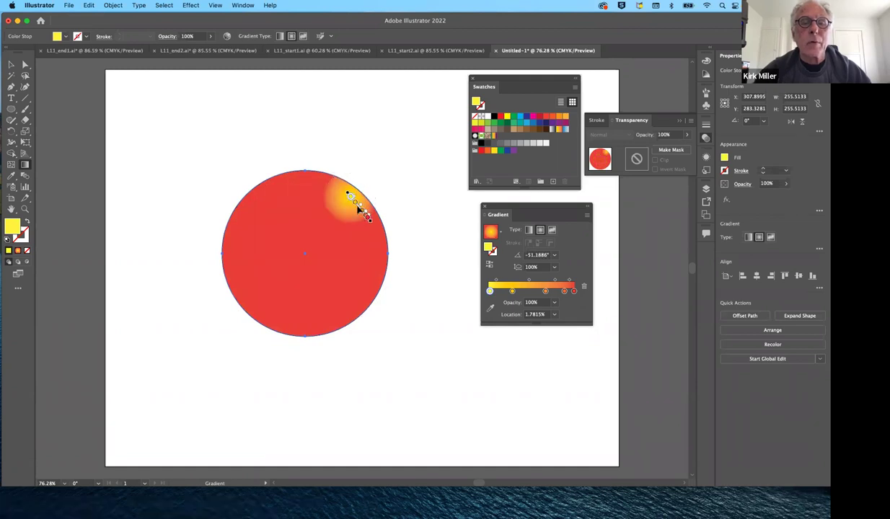
# Remove the golden-yellow stop from the radial gradient and move the highlight to the circle's lower left.
pyautogui.click(356, 202)
pyautogui.click(358, 199)
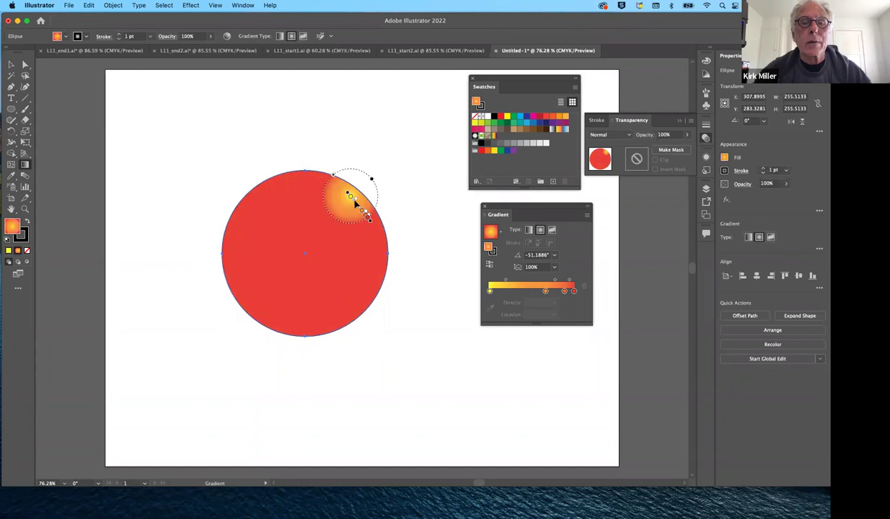
pyautogui.moveTo(351, 199); pyautogui.dragTo(285, 293)
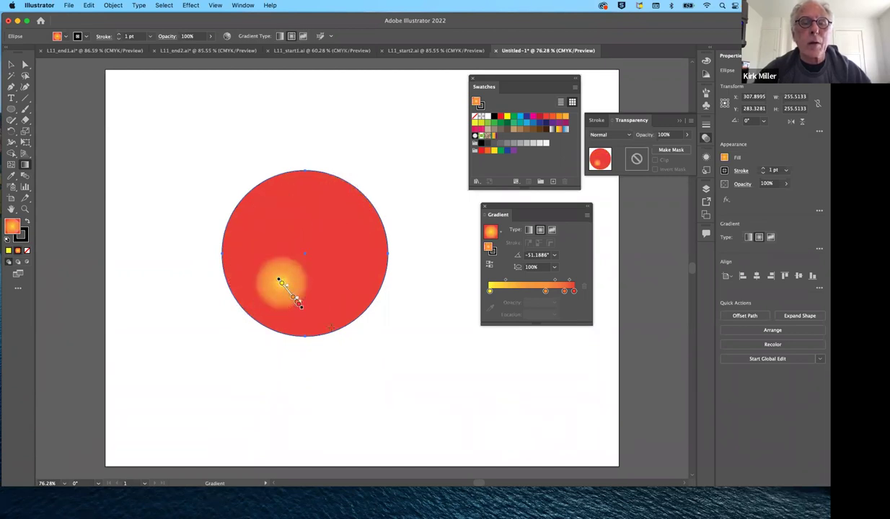
# Undo the highlight's move, the stop removal and the gradient redrawing back to the centered, full-circle gradient.
pyautogui.press('super+z')
pyautogui.press('super+z')
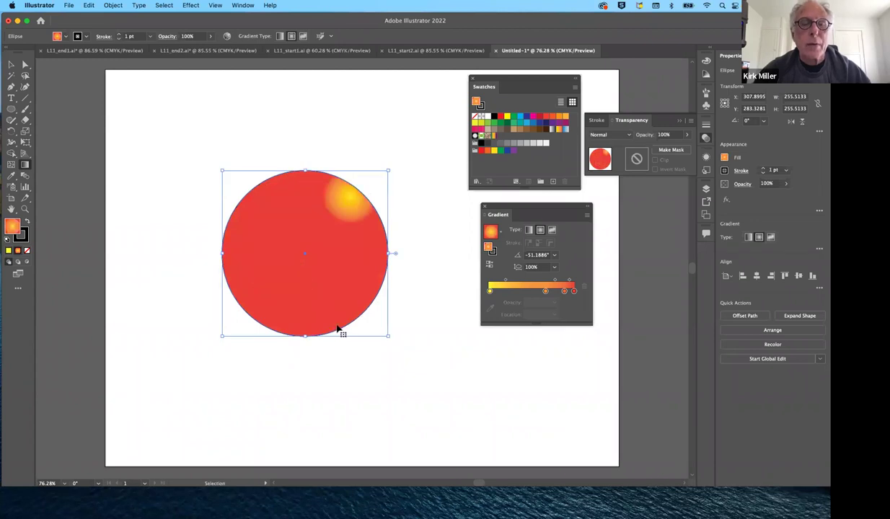
pyautogui.press('super+z')
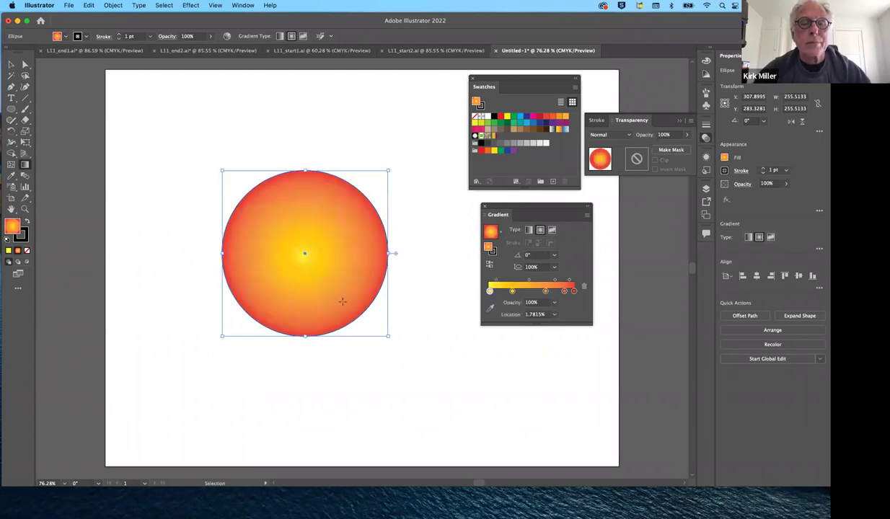
# Remove the middle orange stop, and move the golden-yellow stop to about 30% and the orange-red stop to about 67%.
pyautogui.press('g')
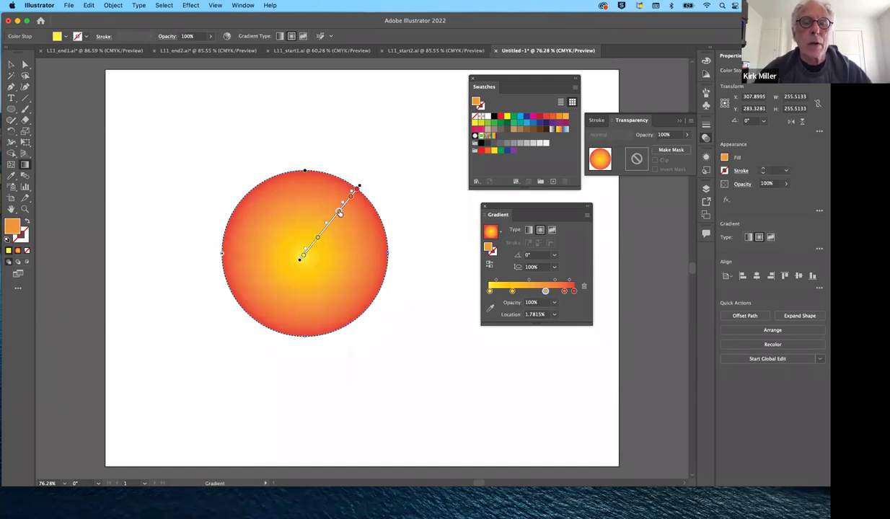
pyautogui.click(346, 297)
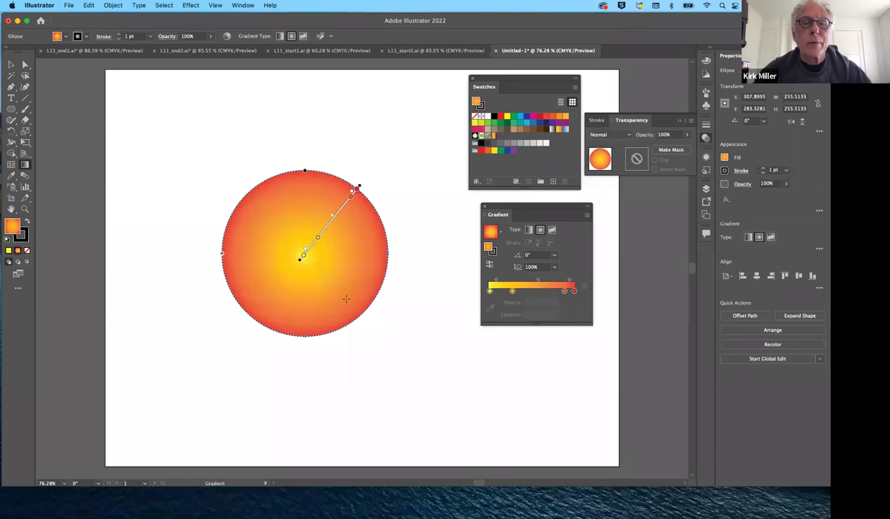
pyautogui.click(319, 238)
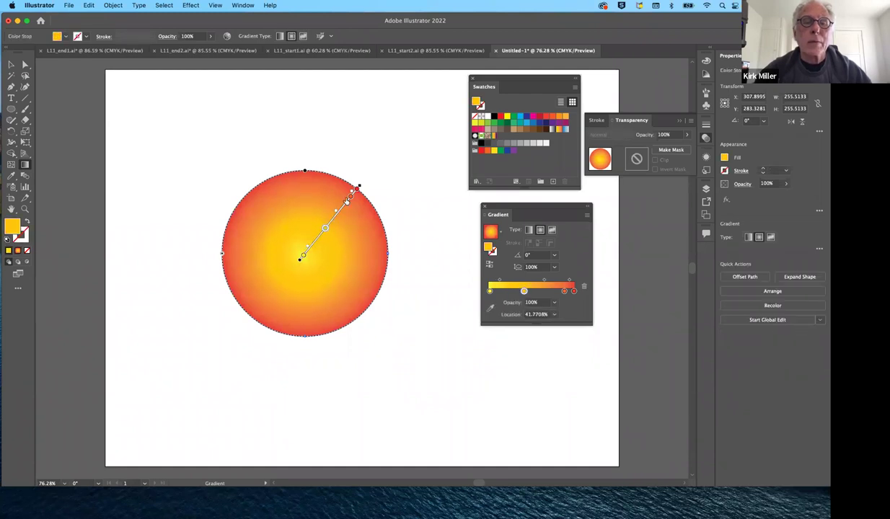
pyautogui.click(344, 208)
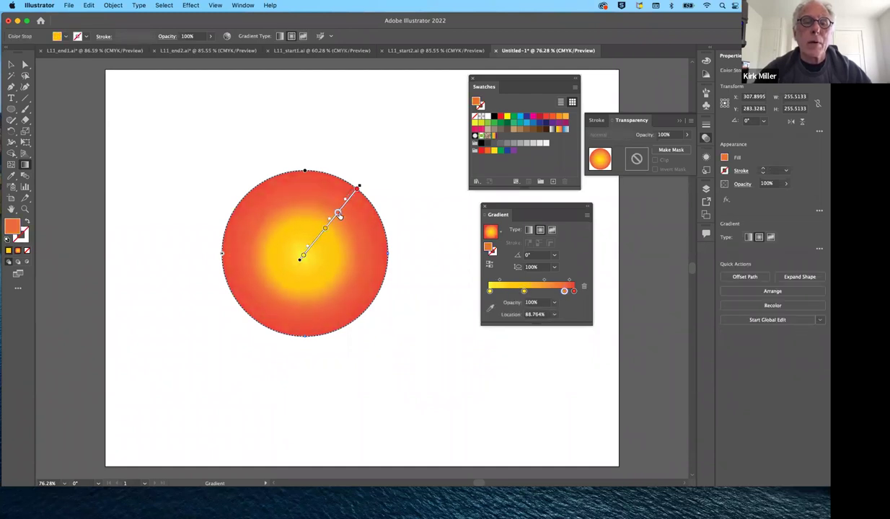
pyautogui.moveTo(342, 209); pyautogui.dragTo(339, 211)
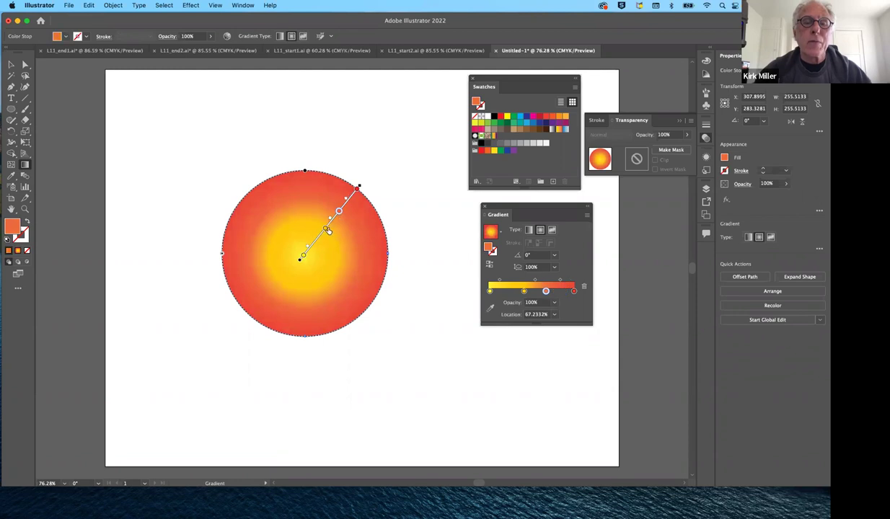
pyautogui.click(319, 235)
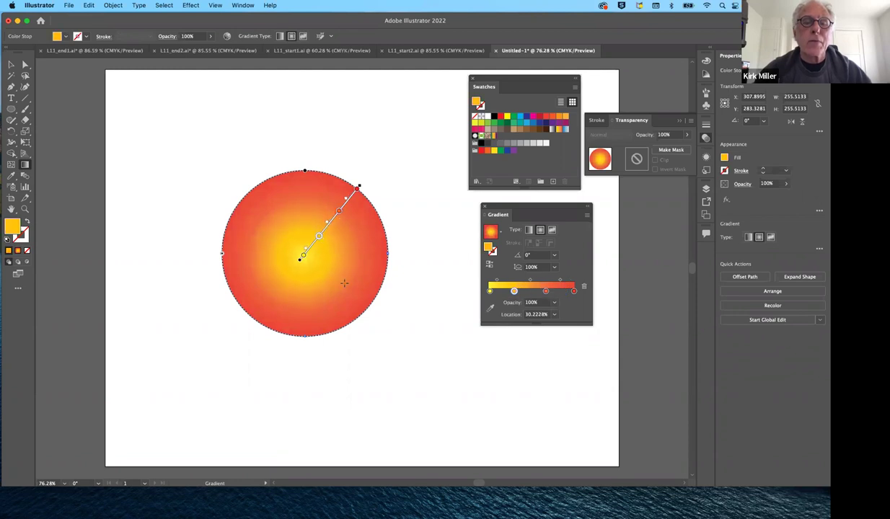
# Undo the color stop removal and moves on the circle's radial gradient.
pyautogui.press('v')
pyautogui.press('super+z')
pyautogui.press('super+z')
pyautogui.press('g')
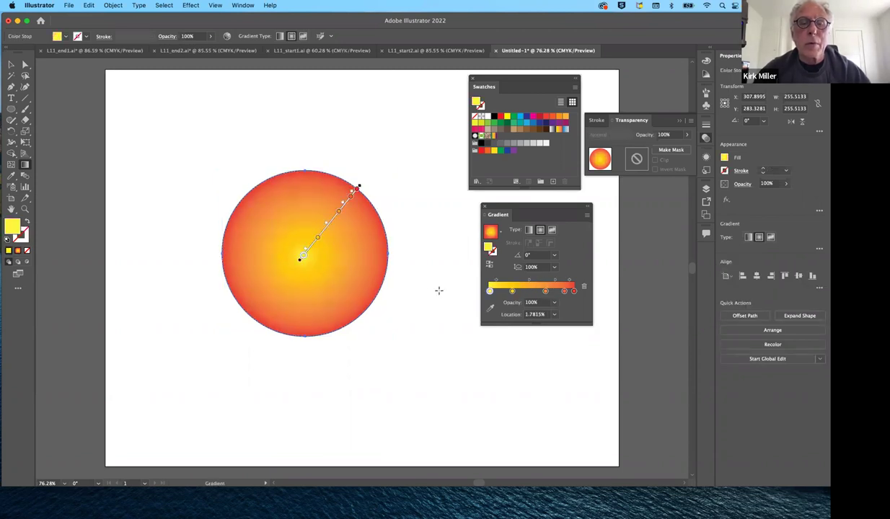
# Apply the Orange, Yellow gradient preset to the circle and set its type to radial.
pyautogui.click(498, 232)
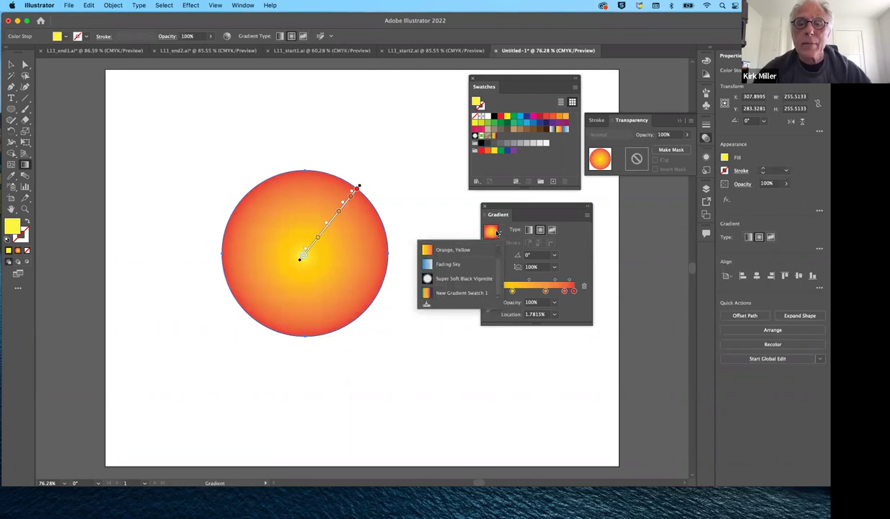
pyautogui.click(450, 251)
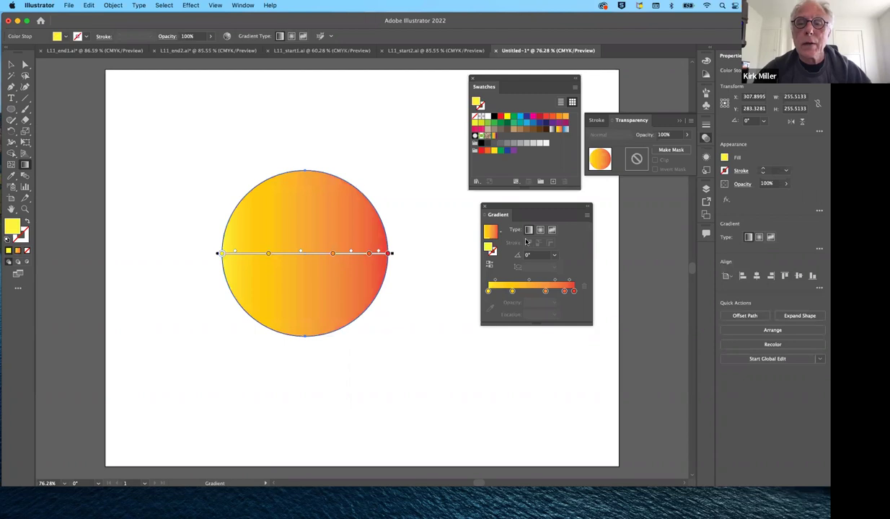
pyautogui.click(540, 231)
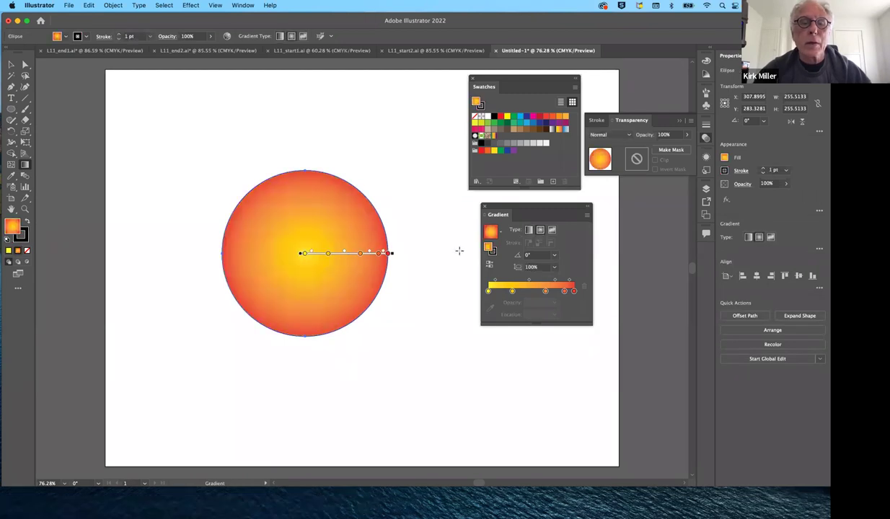
# Change the circle's fill to a freeform points gradient and add color points near the top, right edge, left of center and bottom.
pyautogui.click(552, 231)
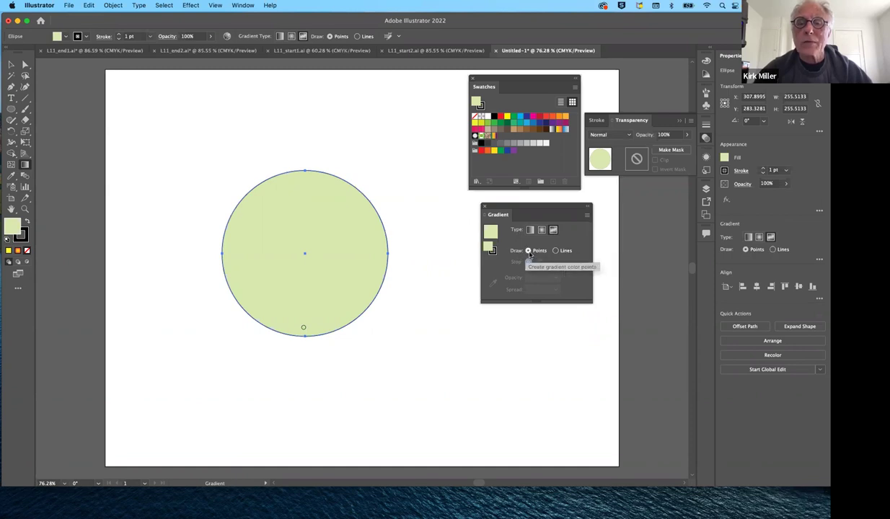
pyautogui.click(294, 198)
pyautogui.click(365, 264)
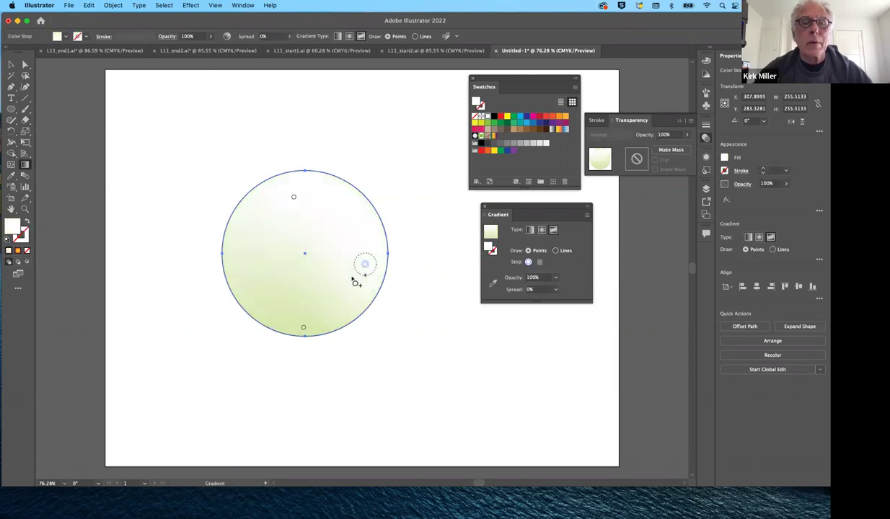
pyautogui.click(288, 252)
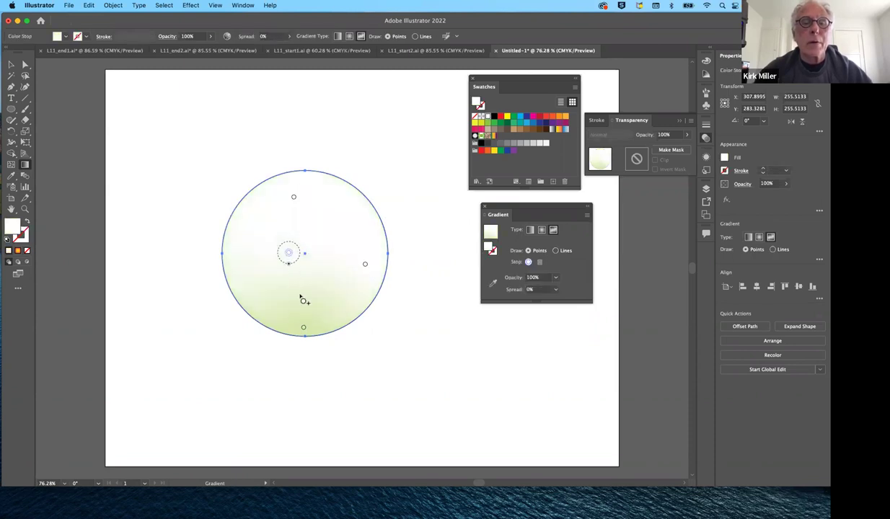
pyautogui.click(309, 311)
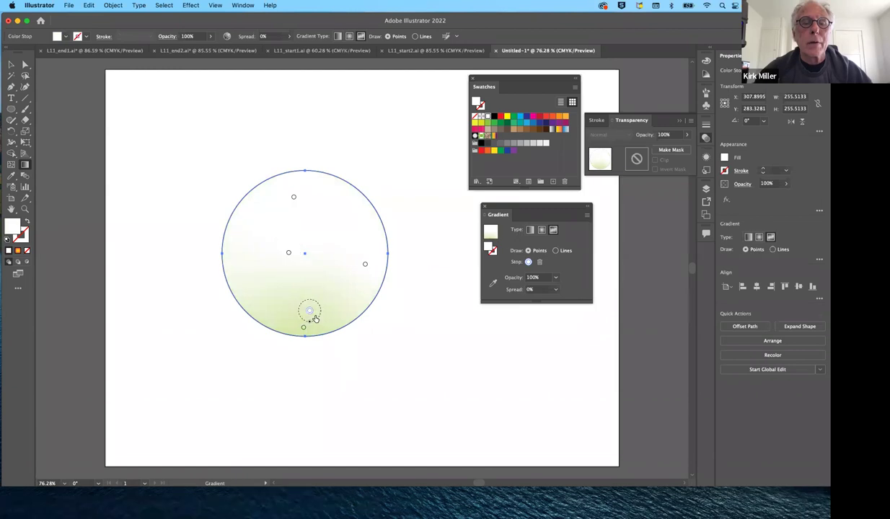
# Color the freeform gradient's upper point light orange and its right-hand point yellow-green.
pyautogui.doubleClick(293, 199)
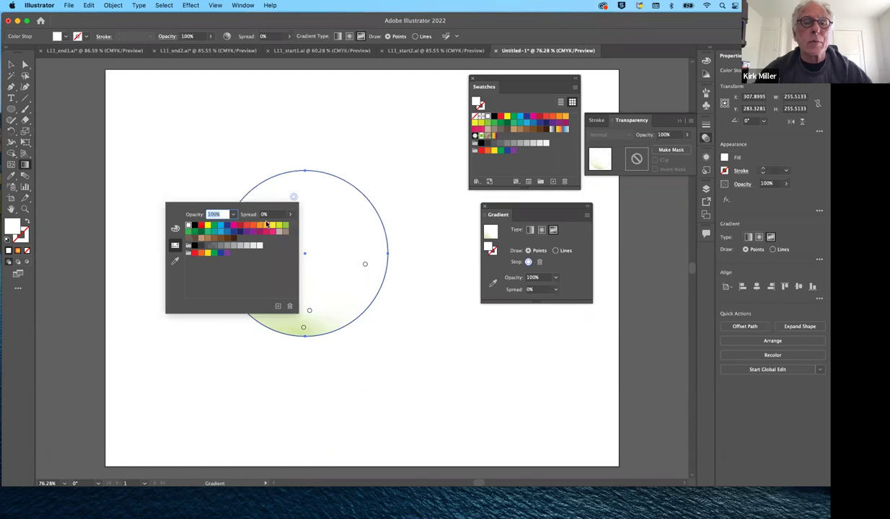
pyautogui.click(265, 226)
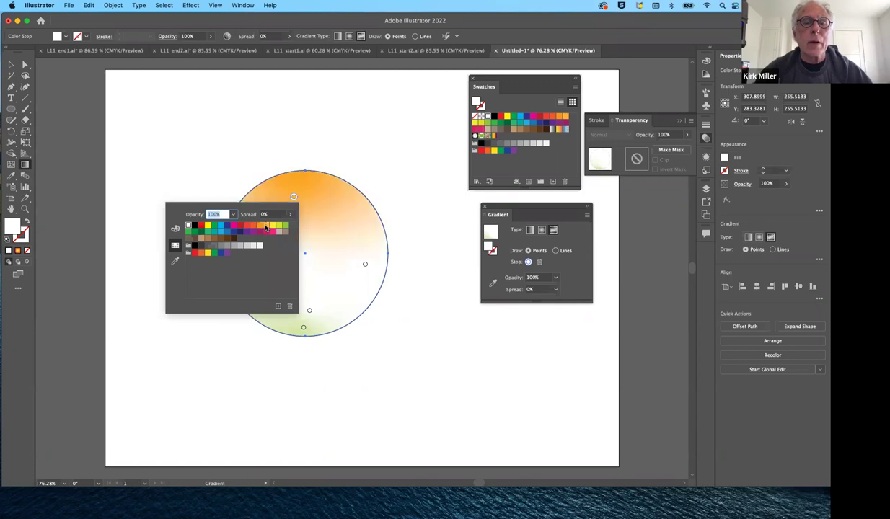
pyautogui.click(365, 266)
pyautogui.doubleClick(365, 265)
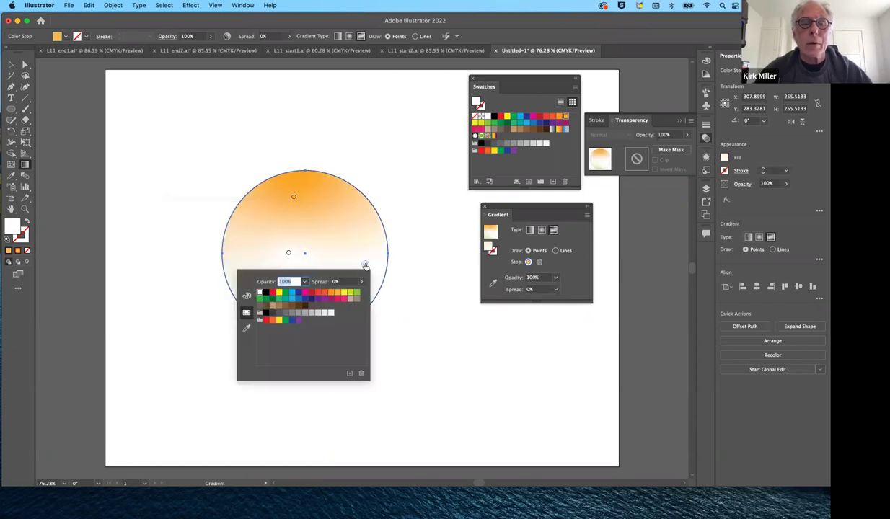
pyautogui.click(356, 292)
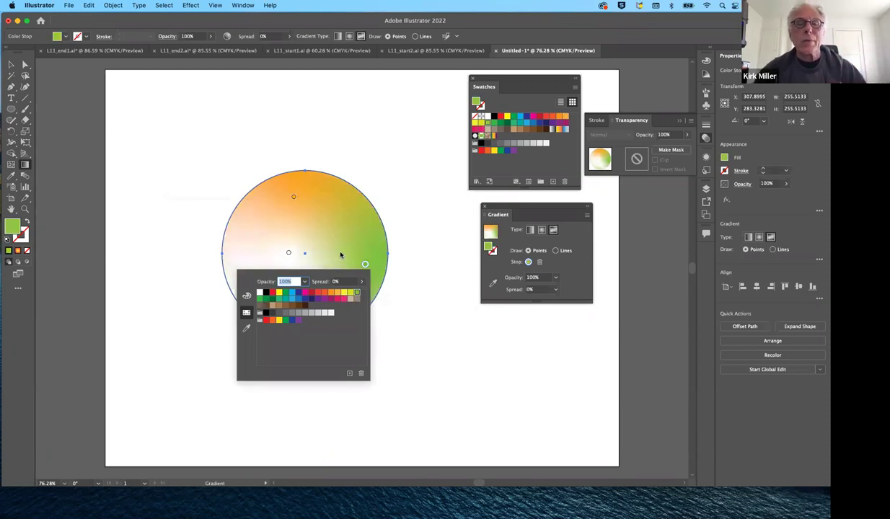
# Color the freeform point left of center dark gray and the added point near the bottom crimson, and finish editing the gradient.
pyautogui.click(287, 254)
pyautogui.doubleClick(288, 253)
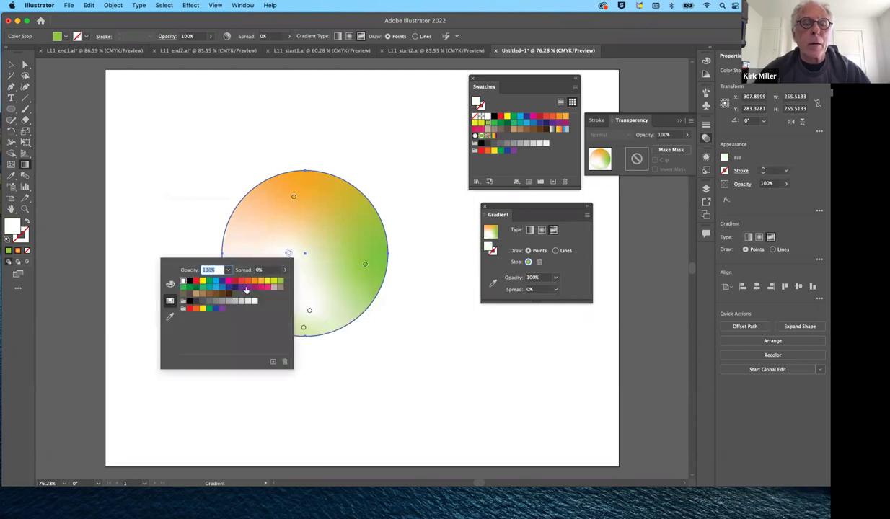
pyautogui.click(209, 301)
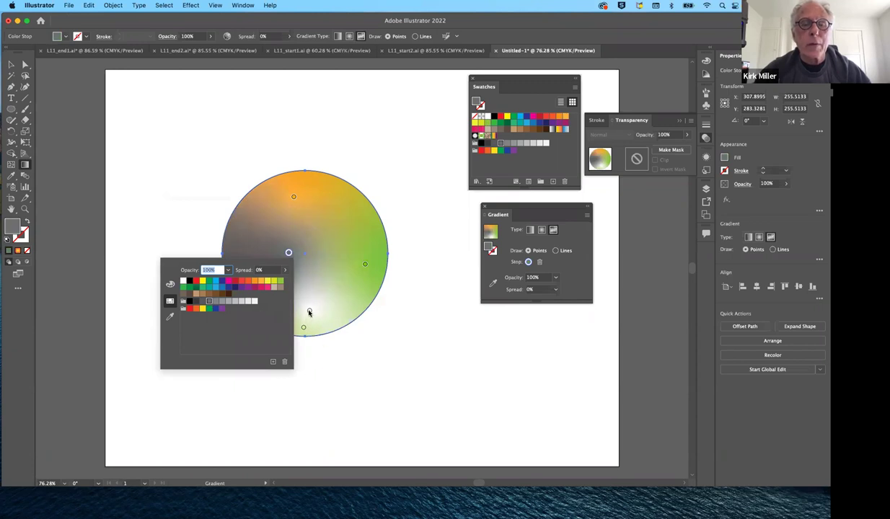
pyautogui.click(308, 312)
pyautogui.doubleClick(309, 312)
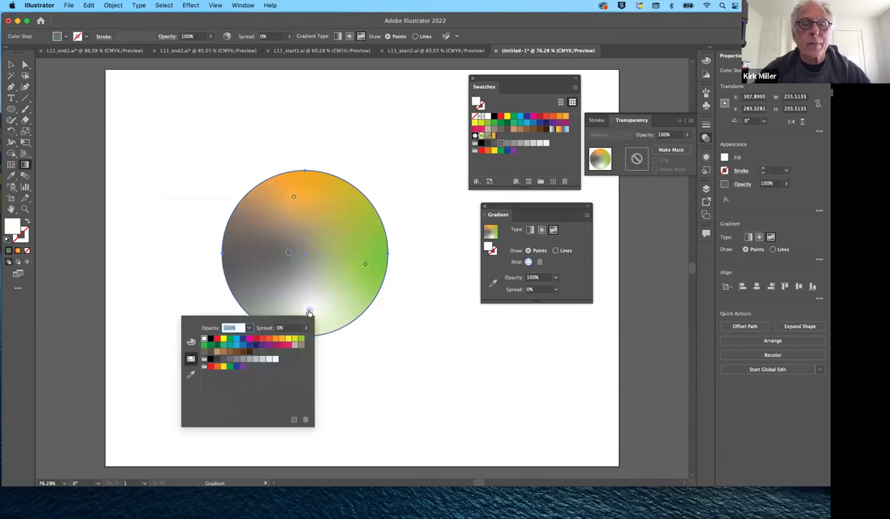
pyautogui.click(255, 339)
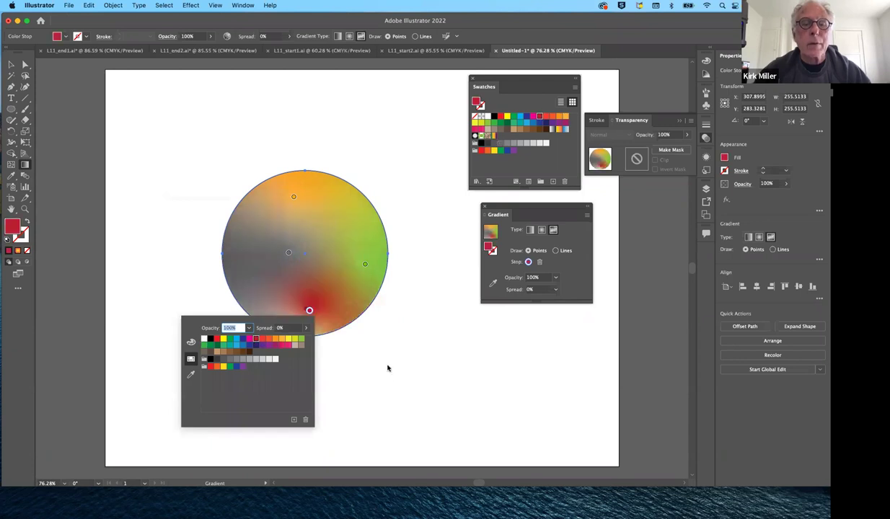
pyautogui.click(388, 368)
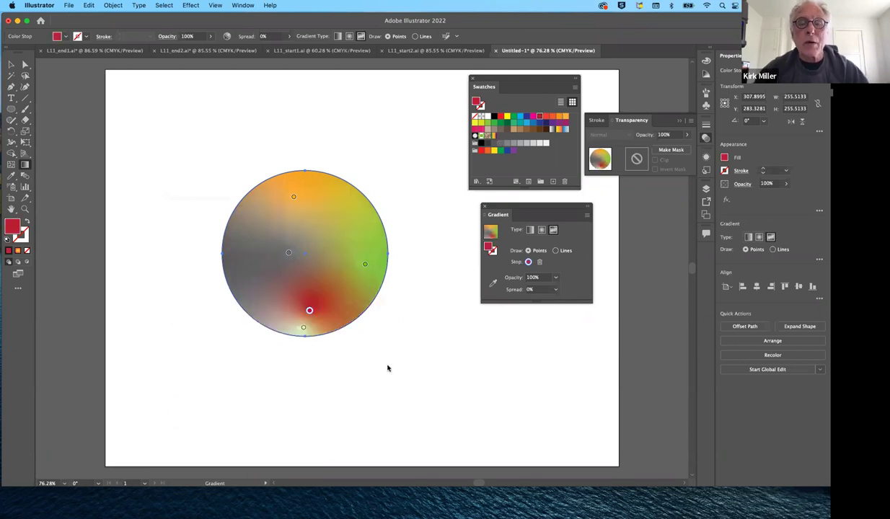
pyautogui.press('v')
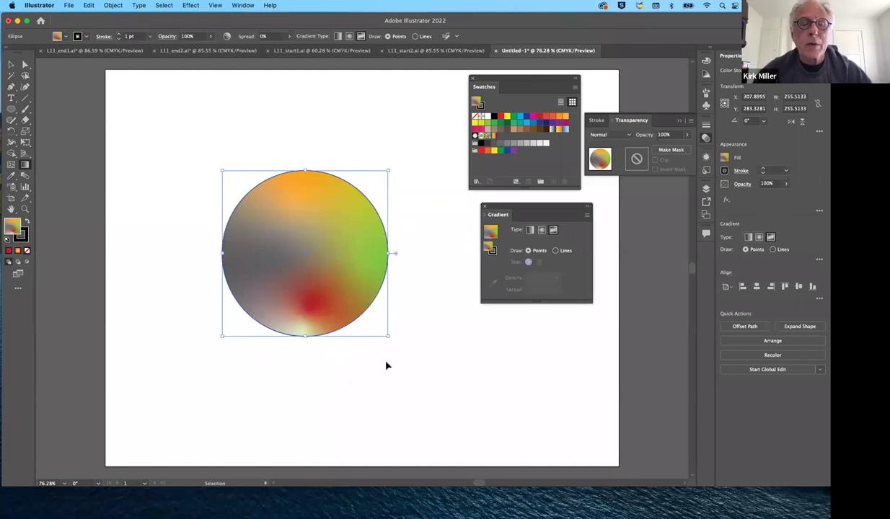
# Undo the freeform gradient edits until the circle is back to its radial orange-yellow gradient.
pyautogui.press('super+z')
pyautogui.press('super+z')
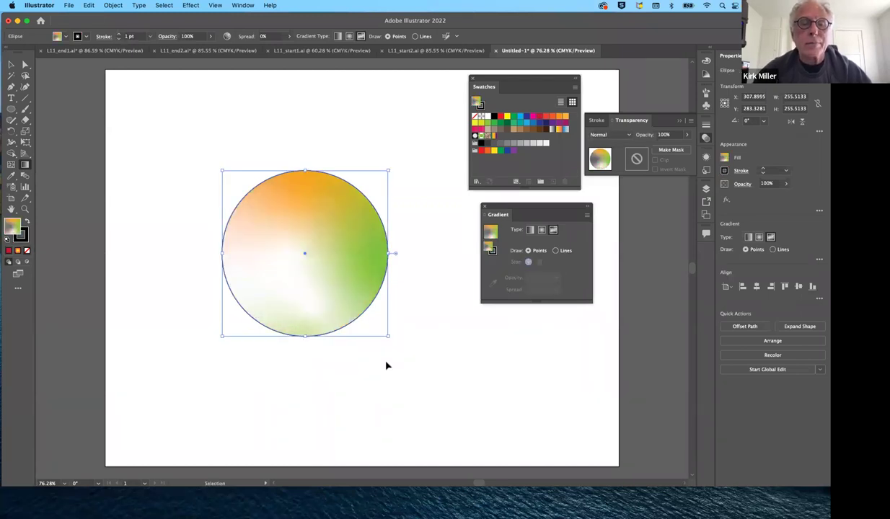
pyautogui.press('super+z')
pyautogui.press('super+z')
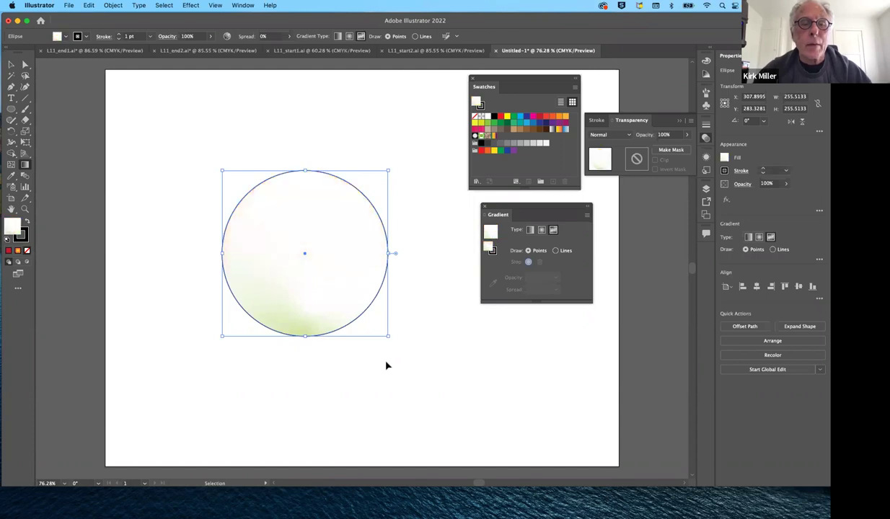
pyautogui.press('super+z')
pyautogui.press('super+z')
pyautogui.press('super+z')
pyautogui.press('super+z')
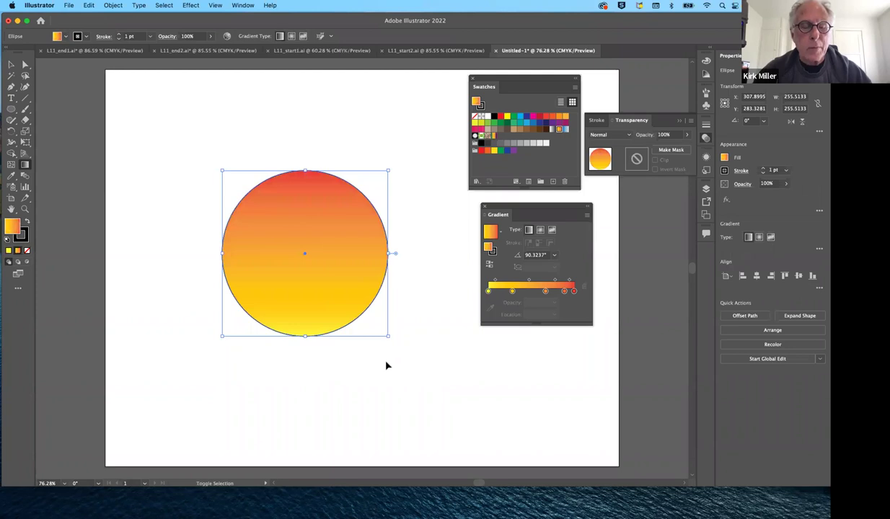
pyautogui.press('super+z')
# Switch the circle to a freeform lines gradient, draw a five-stop S-shaped line from near the top to the lower right, and deselect the circle.
pyautogui.press('g')
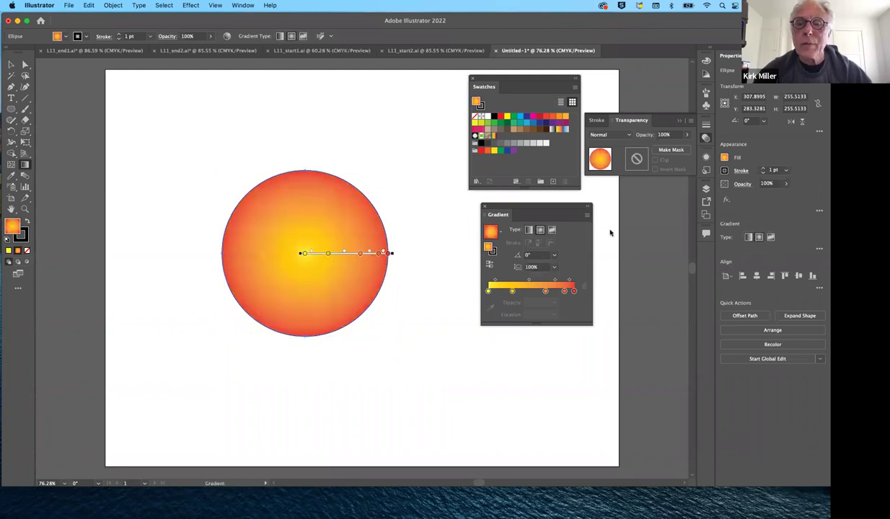
pyautogui.click(552, 230)
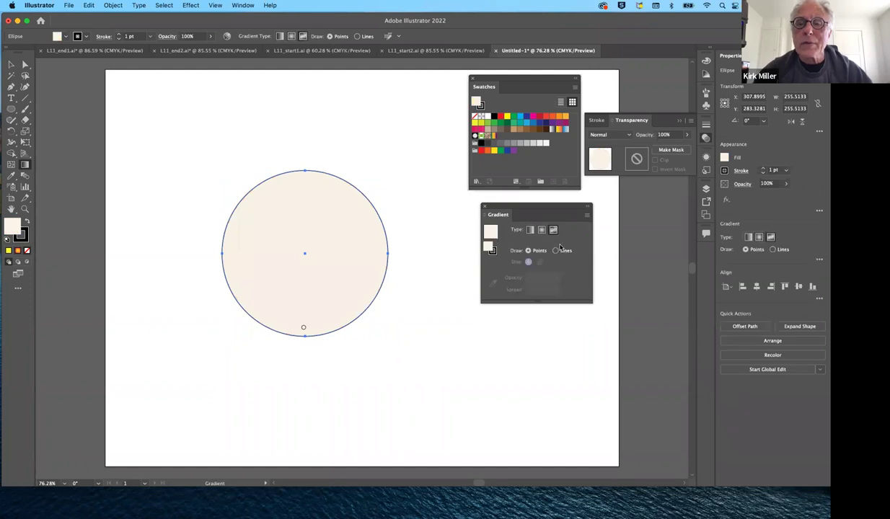
pyautogui.click(556, 250)
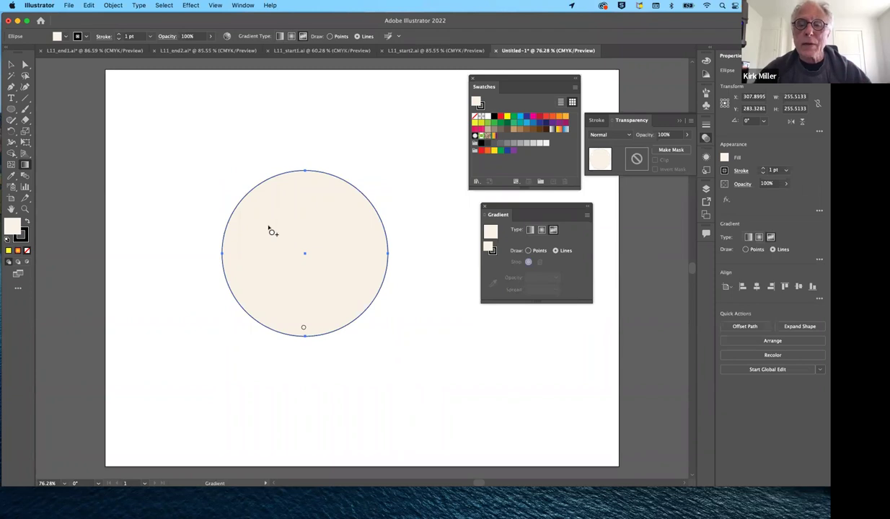
pyautogui.click(308, 178)
pyautogui.click(256, 220)
pyautogui.click(278, 262)
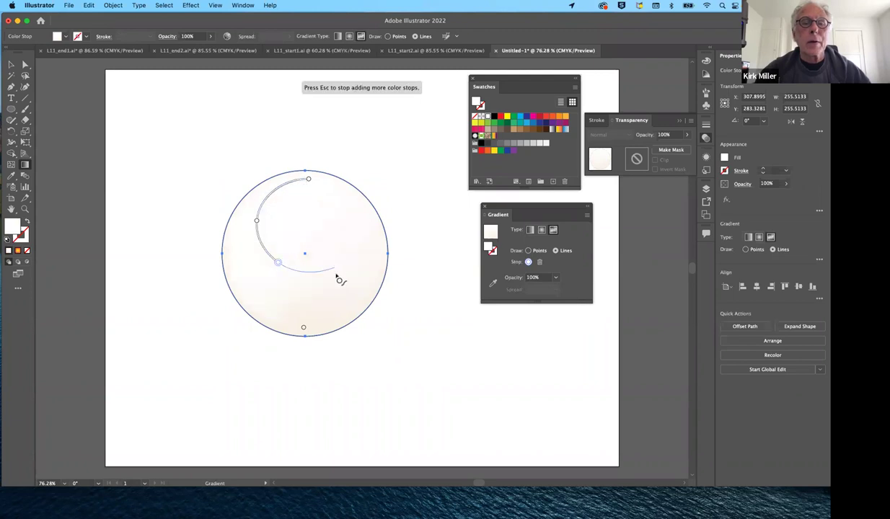
pyautogui.click(359, 267)
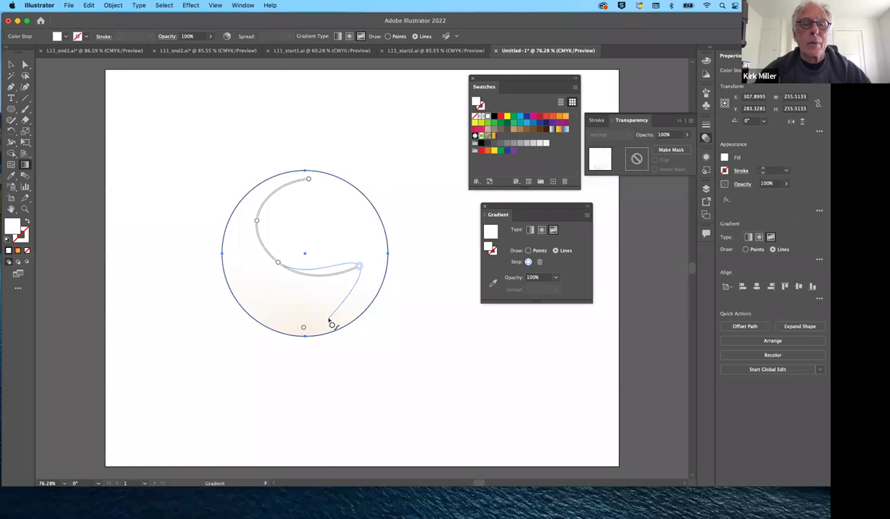
pyautogui.click(328, 319)
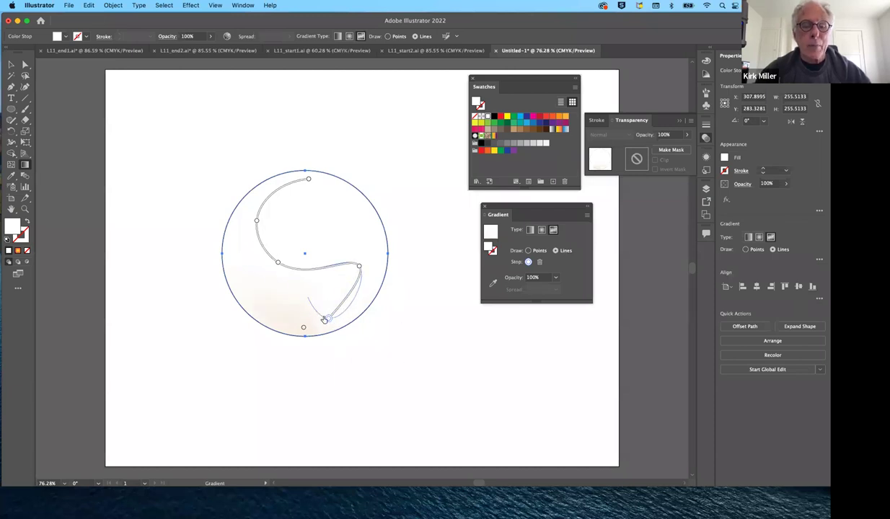
pyautogui.press('v')
pyautogui.click(346, 357)
pyautogui.press('g')
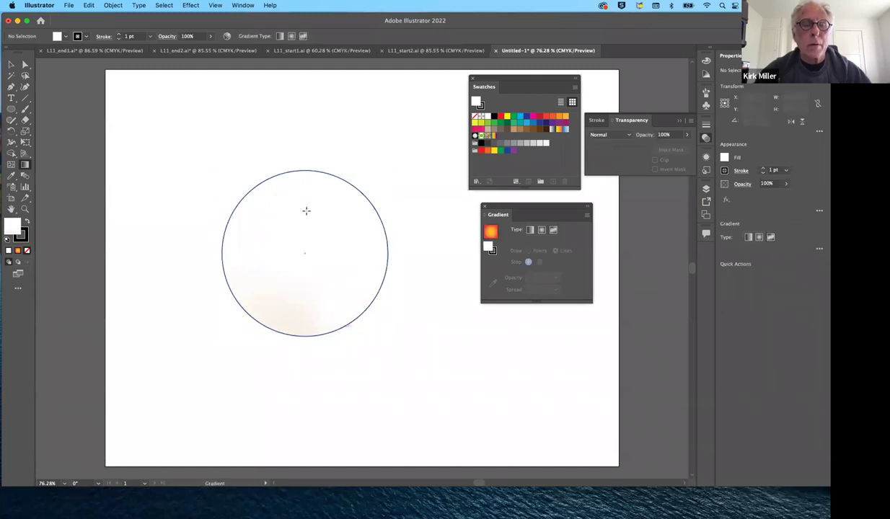
# Give the circle a freeform lines gradient with a curved five-stop line running from upper left through upper right, right and lower left to the bottom.
pyautogui.click(259, 207)
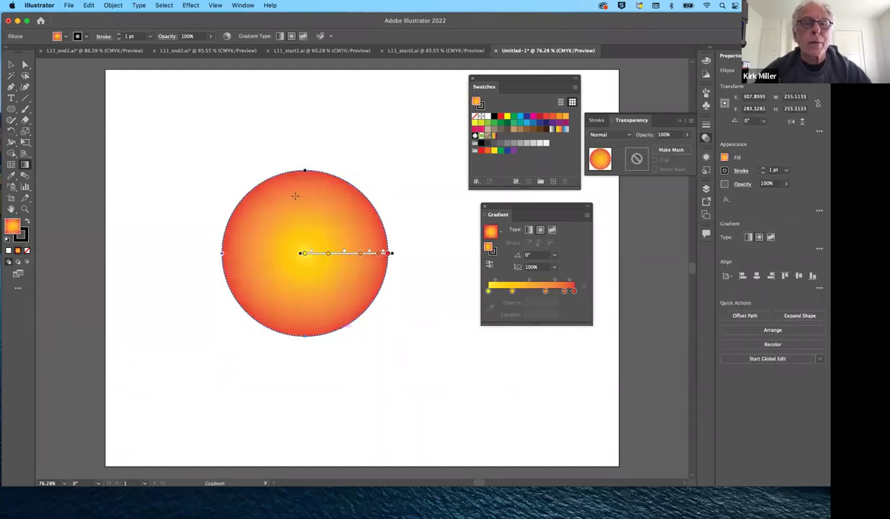
pyautogui.click(553, 231)
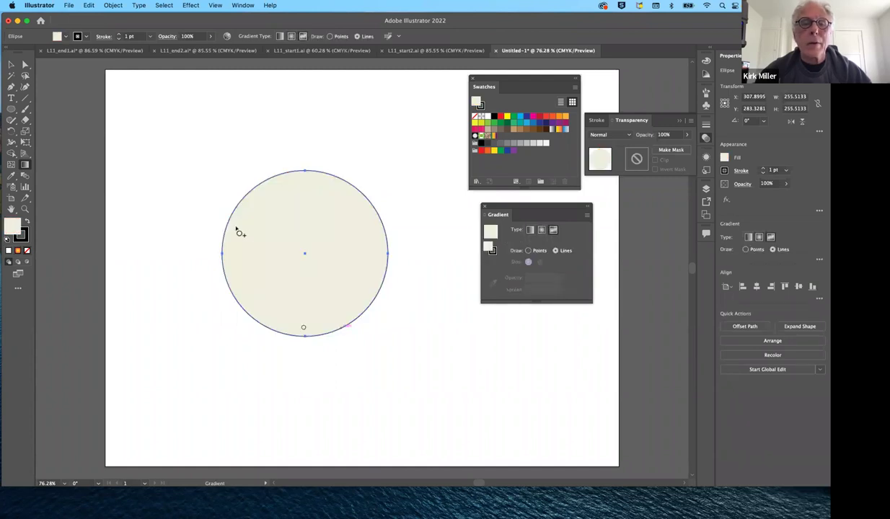
pyautogui.click(257, 210)
pyautogui.click(328, 200)
pyautogui.click(353, 248)
pyautogui.click(255, 273)
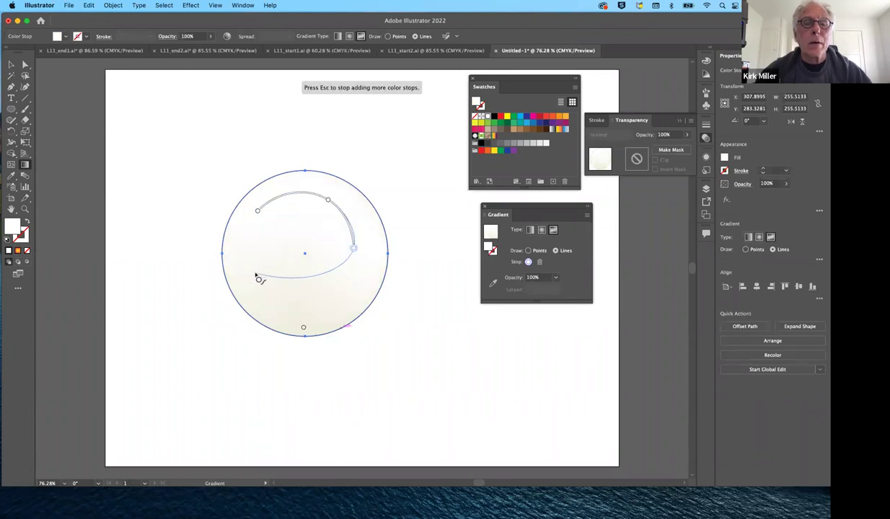
pyautogui.click(311, 318)
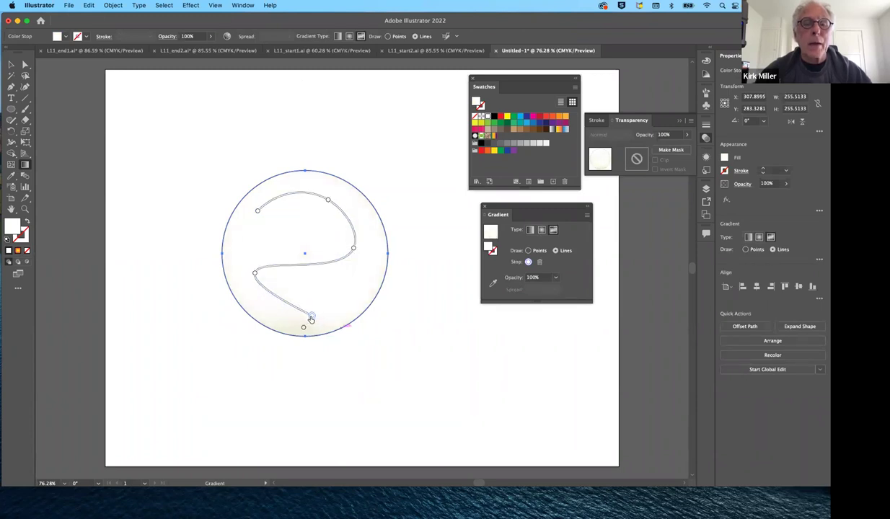
# Color the gradient line's bottom end stop yellow and its lower-left stop light orange.
pyautogui.doubleClick(313, 318)
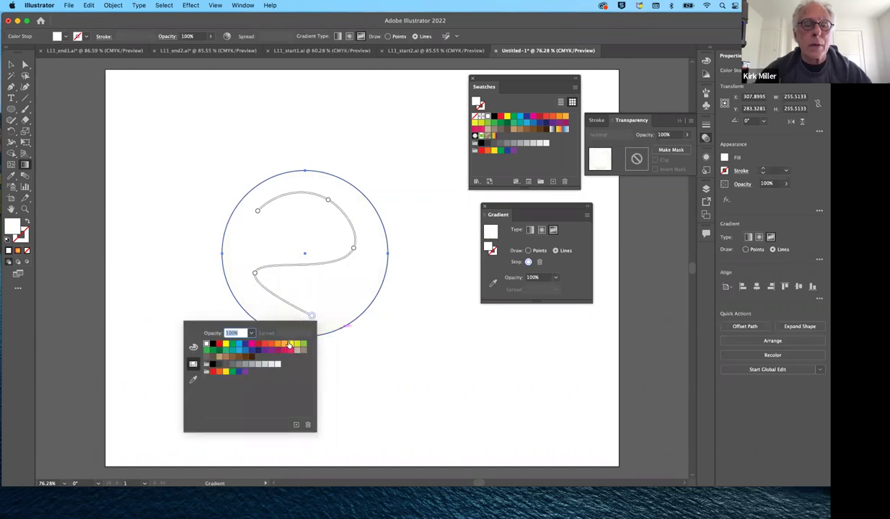
pyautogui.click(290, 345)
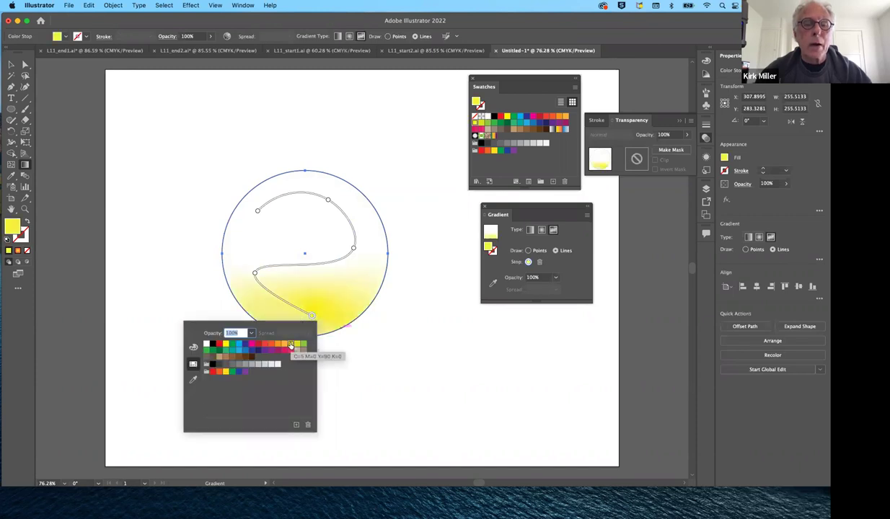
pyautogui.doubleClick(254, 275)
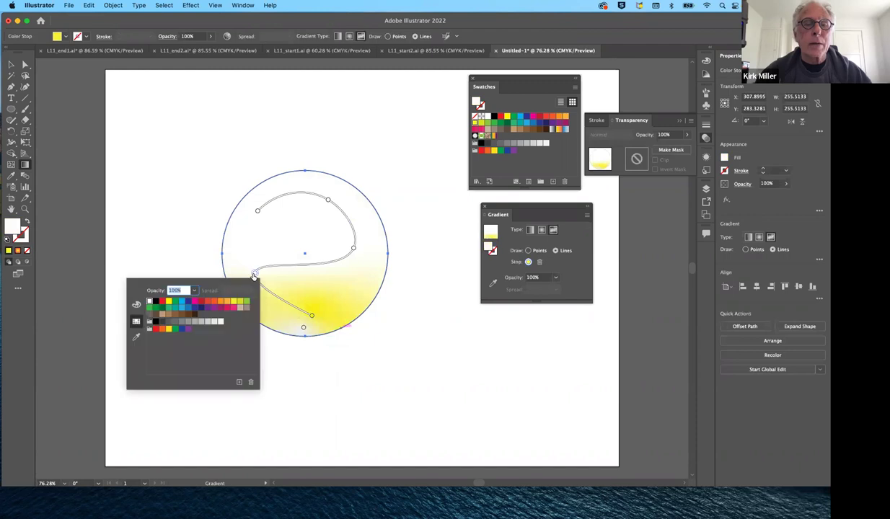
pyautogui.click(226, 301)
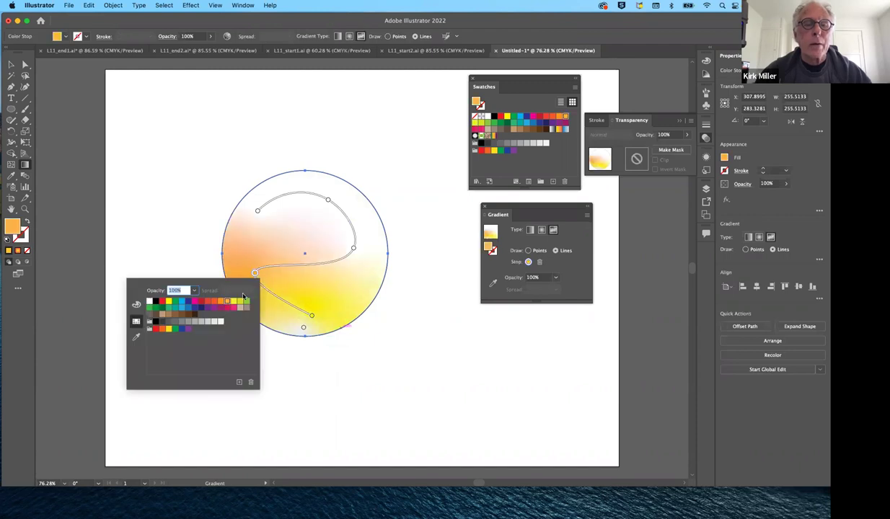
# Color the gradient line's right-hand stop crimson and its upper-right stop cyan blue.
pyautogui.doubleClick(353, 249)
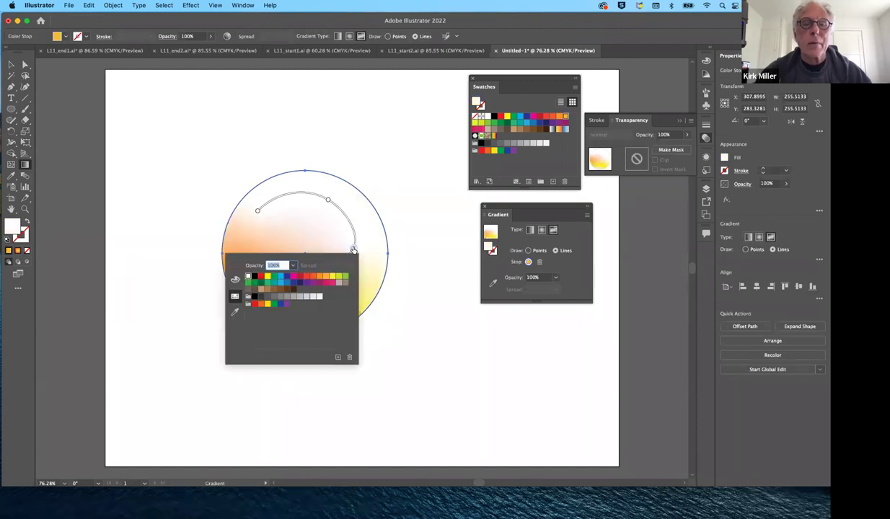
pyautogui.click(300, 277)
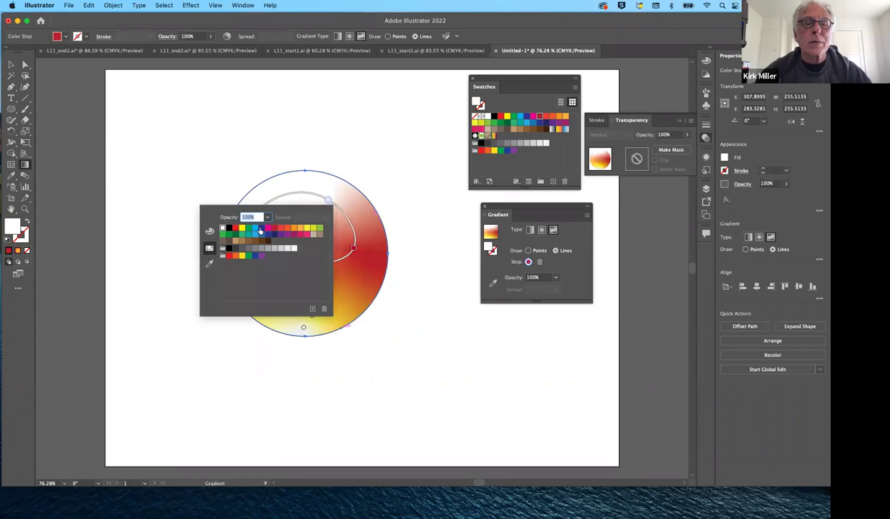
pyautogui.click(255, 228)
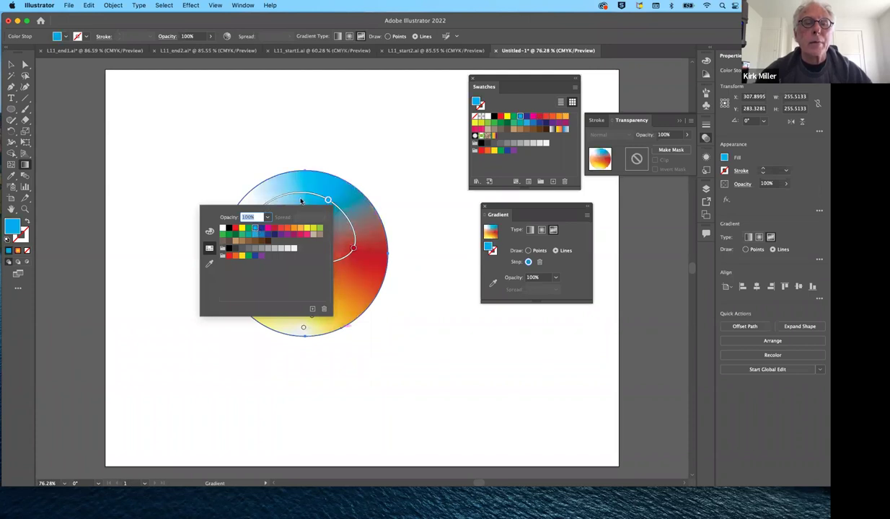
pyautogui.click(282, 196)
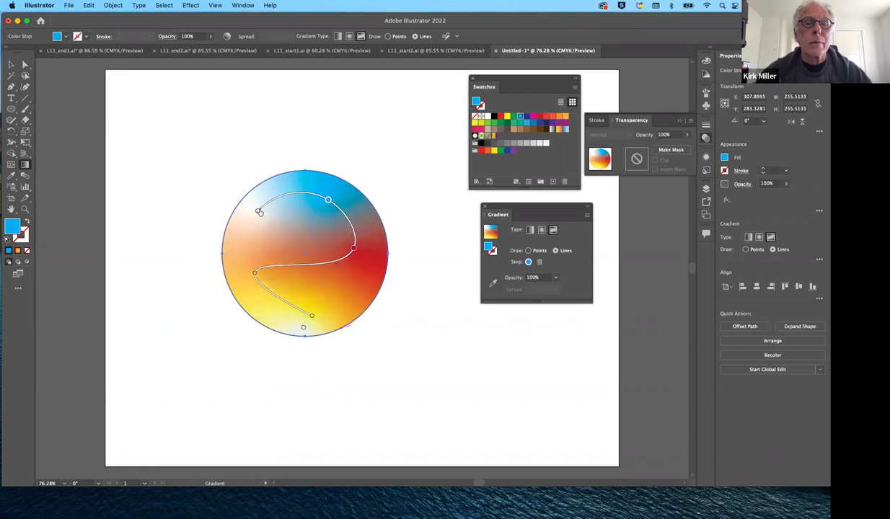
# Color the gradient line's upper-left starting stop medium blue and finish choosing colors.
pyautogui.doubleClick(259, 212)
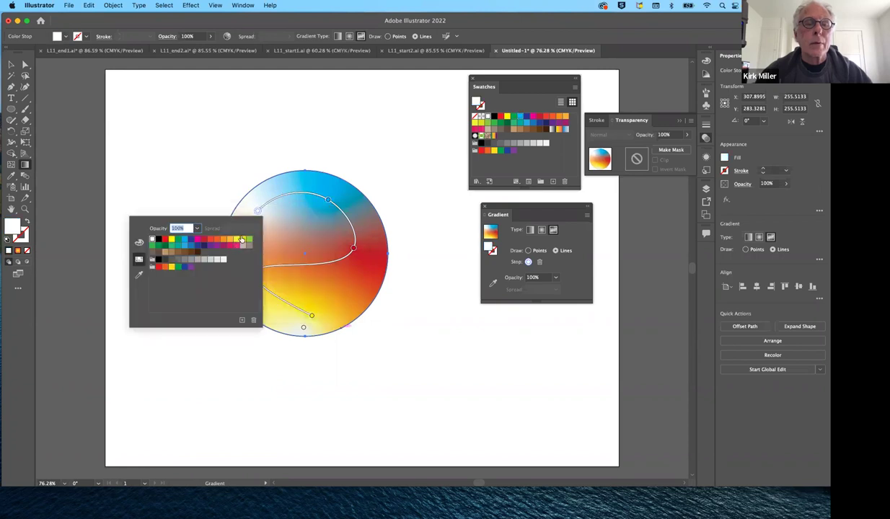
pyautogui.click(191, 245)
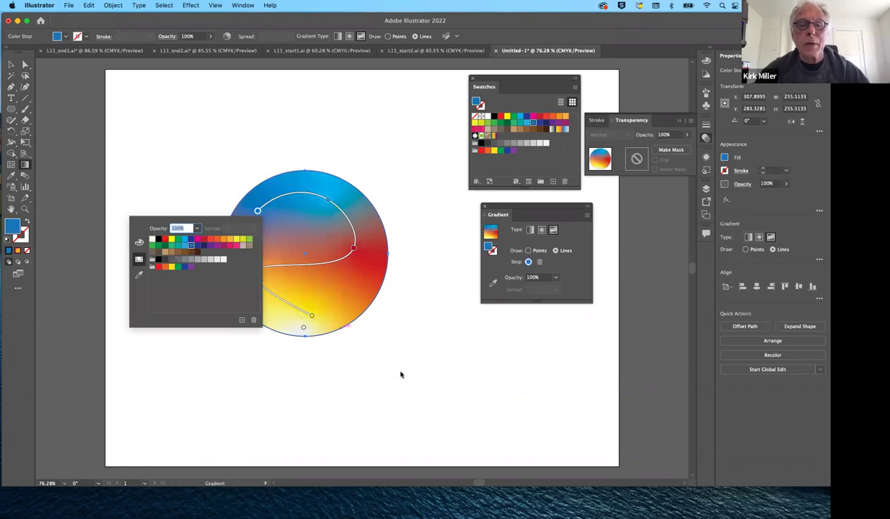
pyautogui.press('Escape')
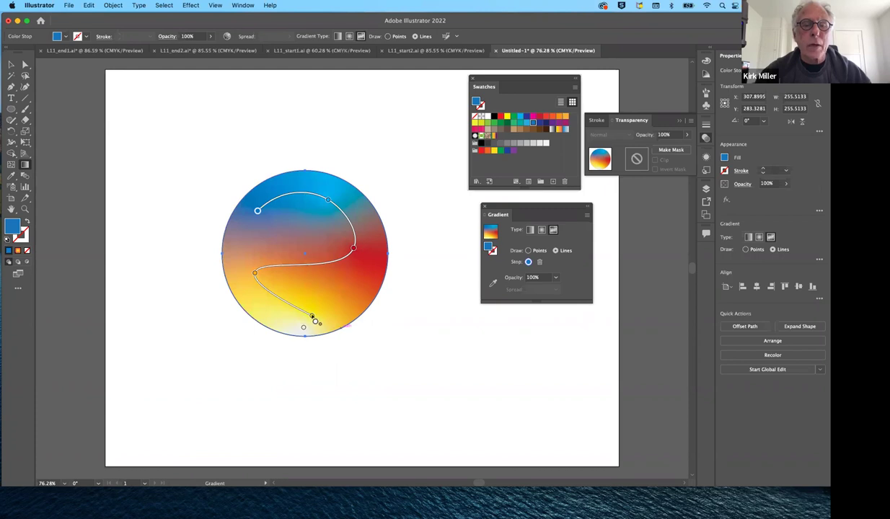
# Try to move the gradient line's bottom end stop past the separate color point near the circle's lower edge.
pyautogui.moveTo(314, 320); pyautogui.dragTo(298, 324)
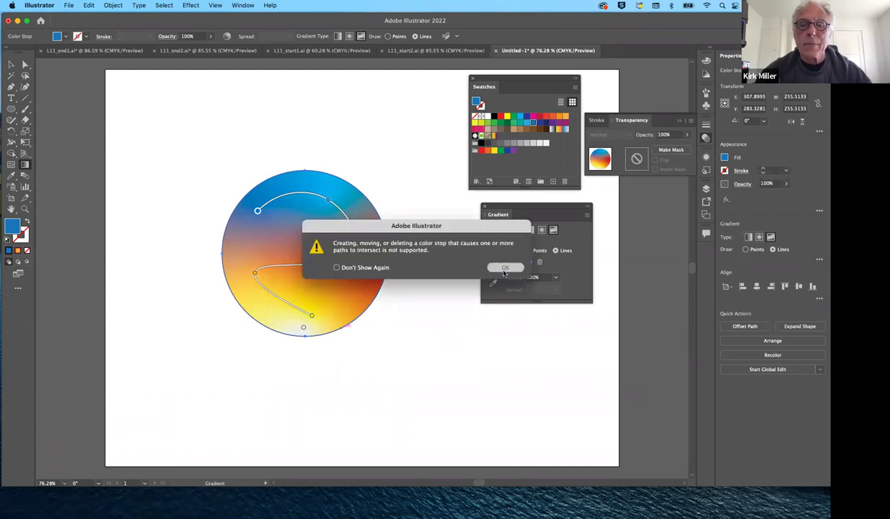
pyautogui.click(505, 268)
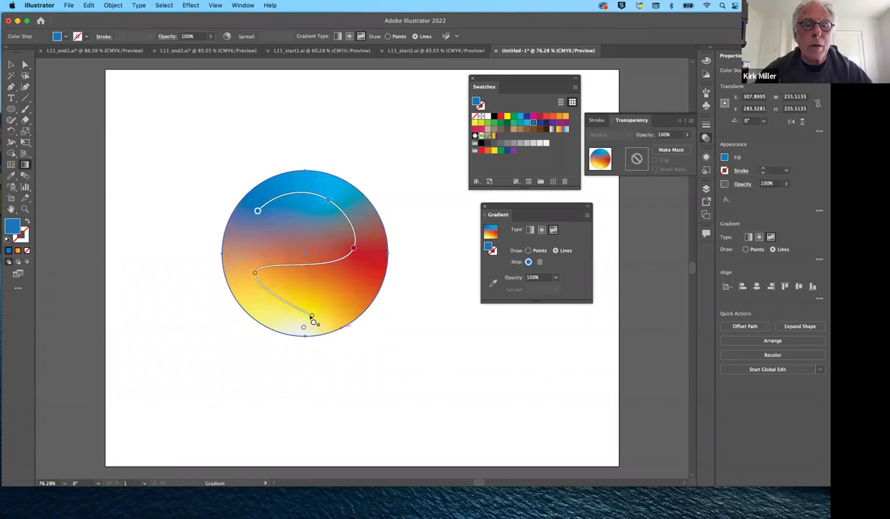
pyautogui.click(316, 322)
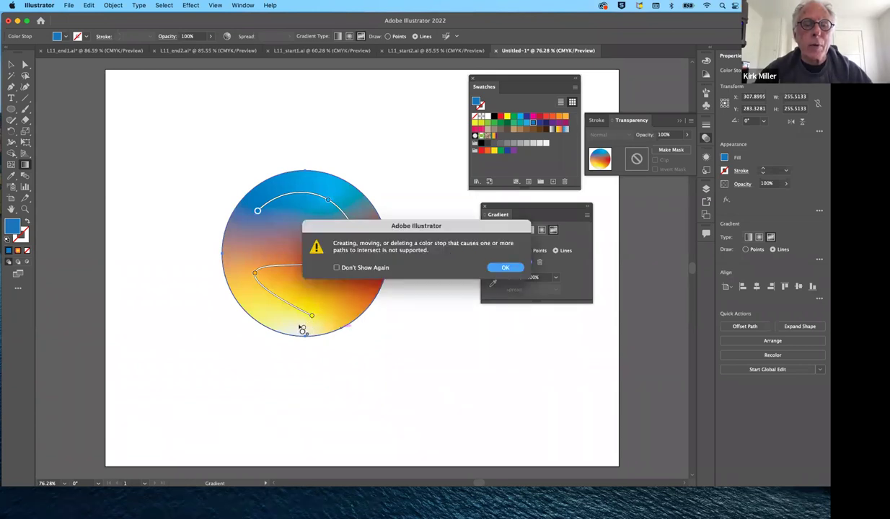
pyautogui.click(508, 269)
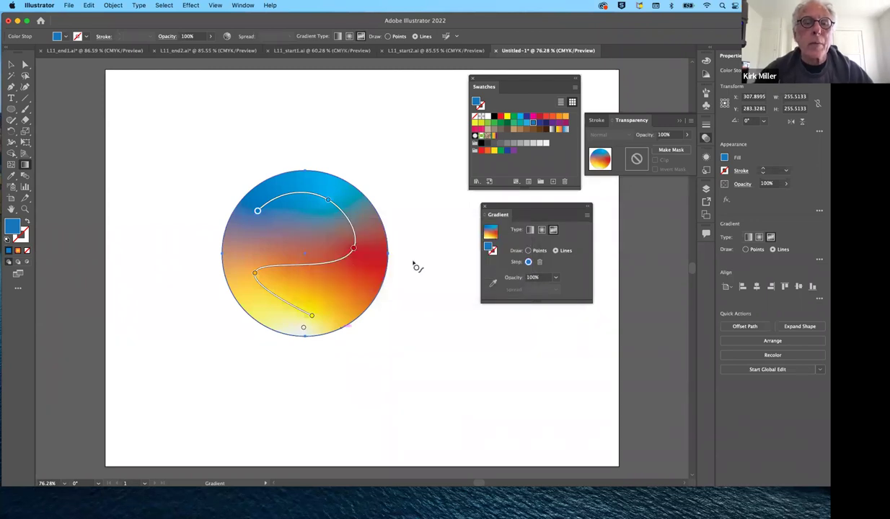
# Reshape the gradient line by moving the cyan stop slightly up, the crimson stop down and right, the yellow end stop right, and the orange stop down.
pyautogui.moveTo(328, 205)
pyautogui.mouseDown()
pyautogui.moveTo(318, 232)
pyautogui.moveTo(316, 192)
pyautogui.moveTo(334, 189)
pyautogui.mouseUp()
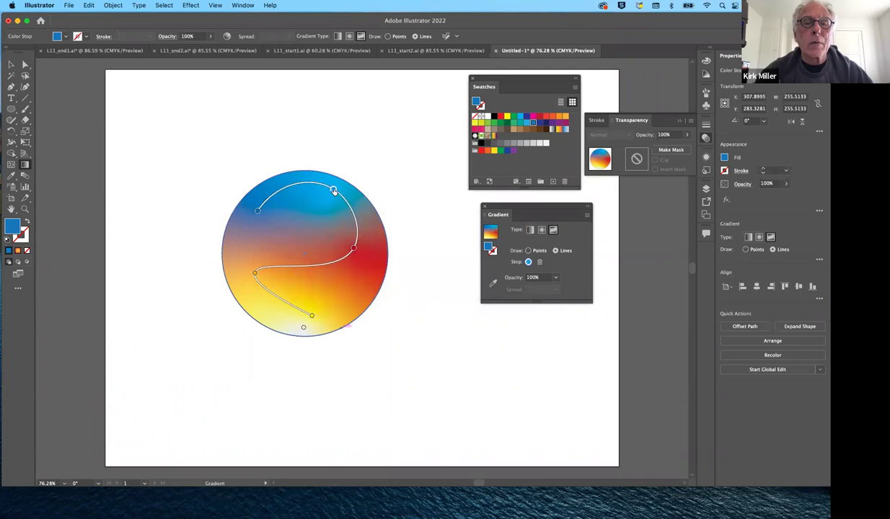
pyautogui.moveTo(355, 250); pyautogui.dragTo(367, 274)
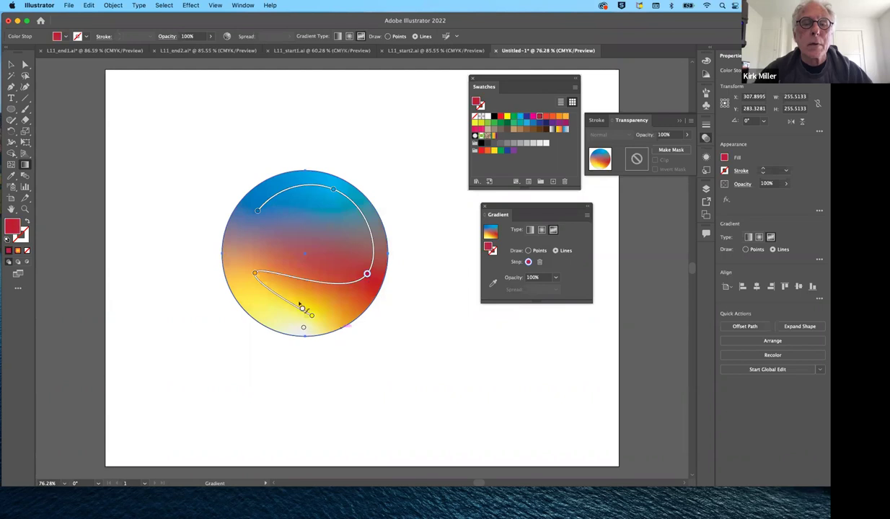
pyautogui.moveTo(313, 320); pyautogui.dragTo(331, 318)
pyautogui.moveTo(256, 274); pyautogui.dragTo(252, 295)
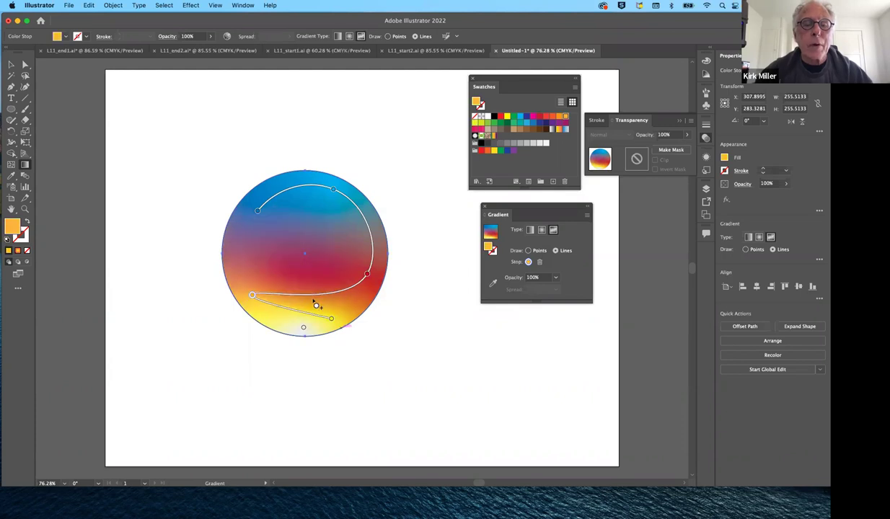
# Add an orange stop on the gradient line between the lower-left and crimson stops, and move it just above the circle's center.
pyautogui.click(314, 296)
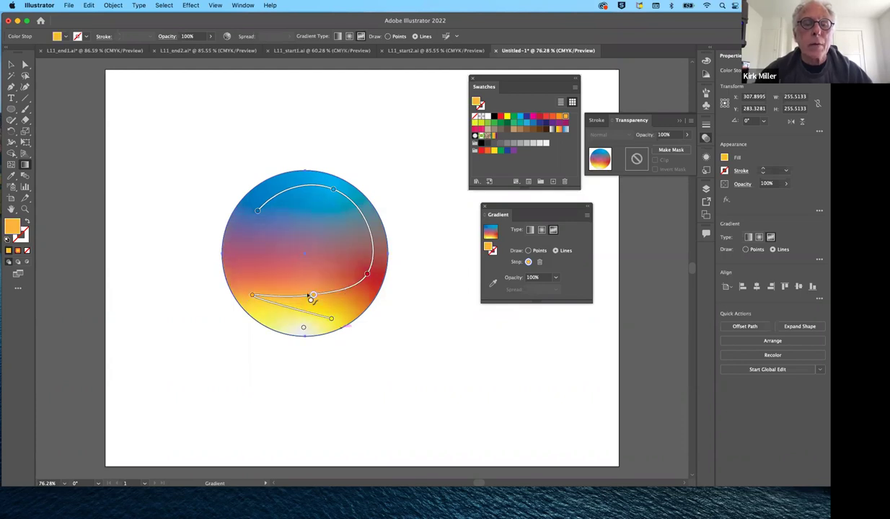
pyautogui.moveTo(313, 295); pyautogui.dragTo(296, 237)
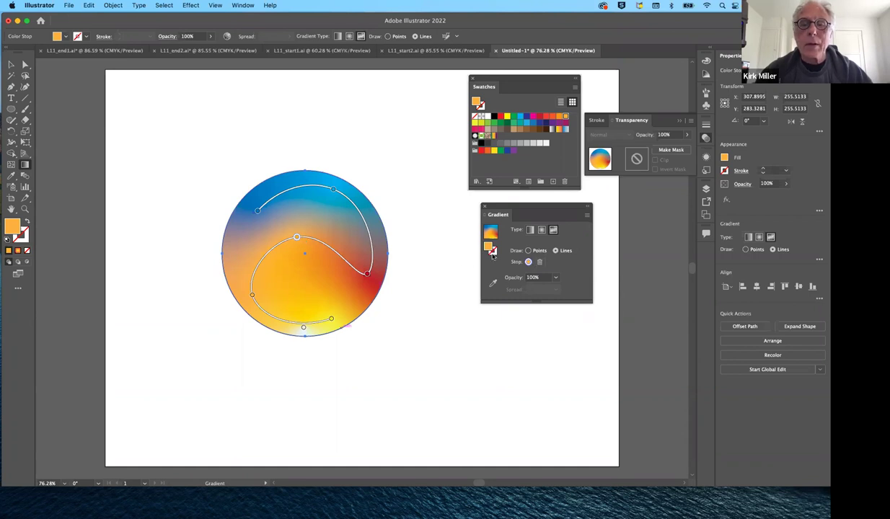
# Delete the crimson color stop from the circle's freeform gradient line.
pyautogui.click(368, 274)
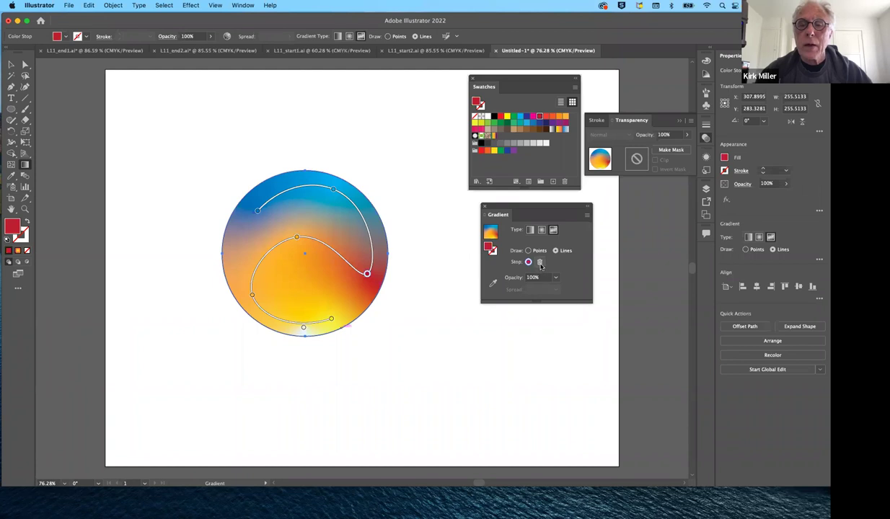
pyautogui.click(540, 264)
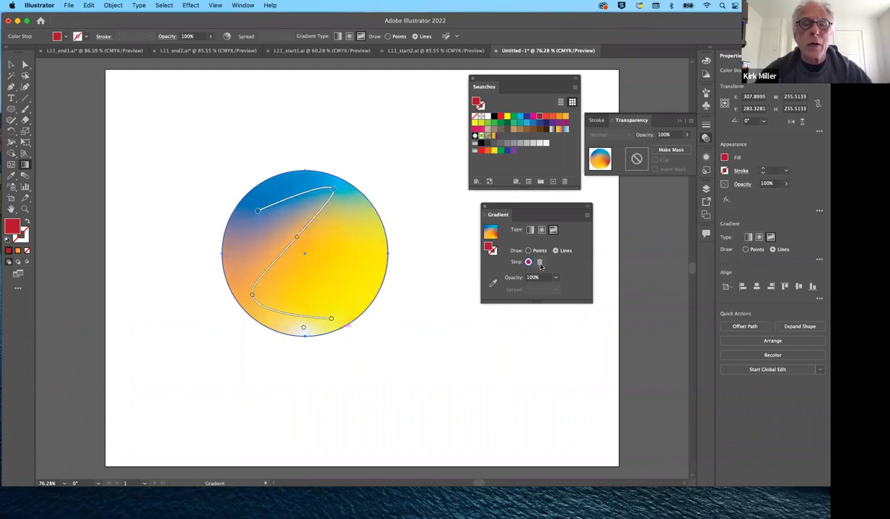
# Reshape the gradient line by moving the central orange stop up and right and the lower-left stop toward the center, and add a stop between them.
pyautogui.click(296, 237)
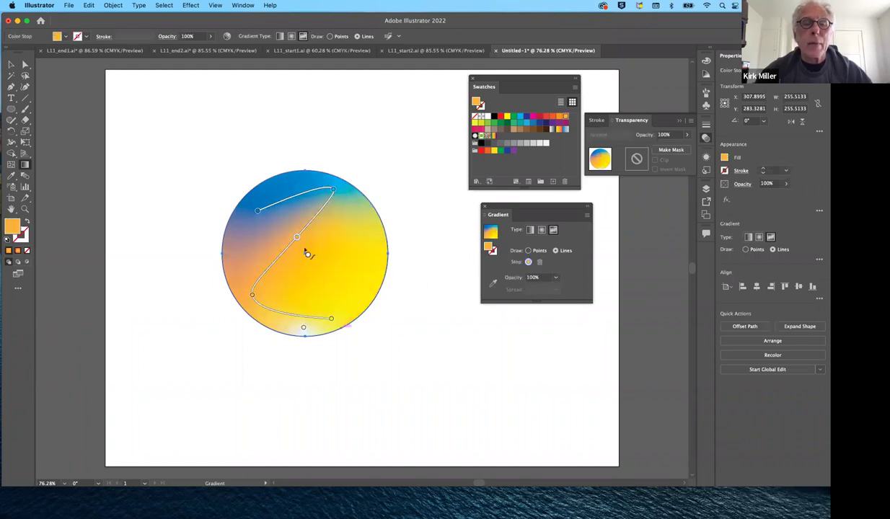
pyautogui.moveTo(296, 238); pyautogui.dragTo(354, 225)
pyautogui.moveTo(253, 296); pyautogui.dragTo(282, 272)
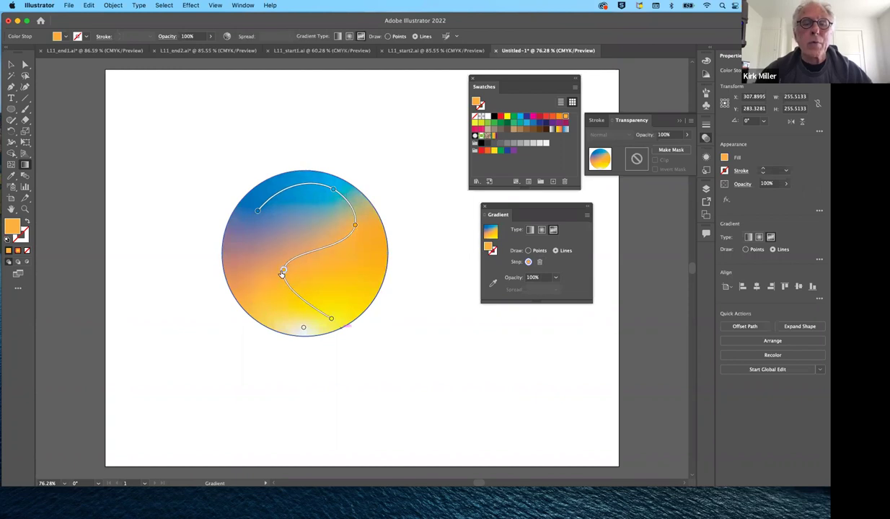
pyautogui.click(324, 249)
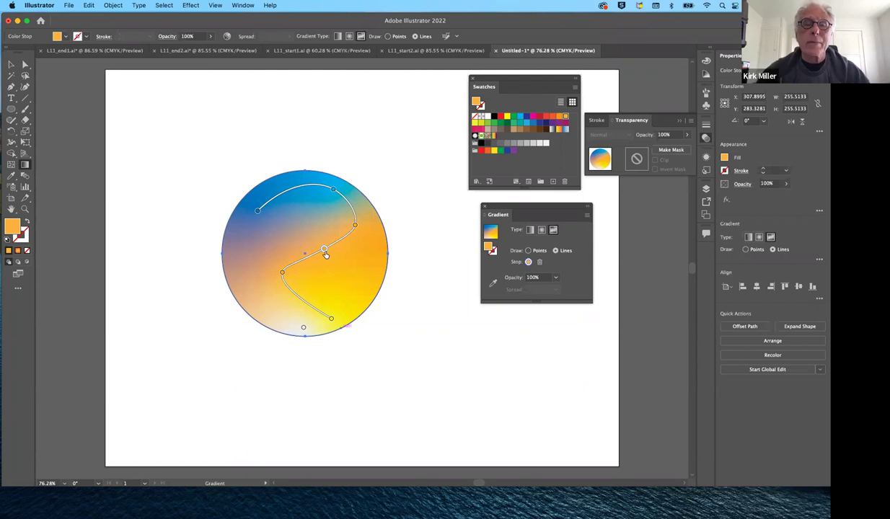
# Convert the circle's freeform gradient to linear and finally to radial, and move the circle to the artboard's upper-left corner.
pyautogui.click(530, 230)
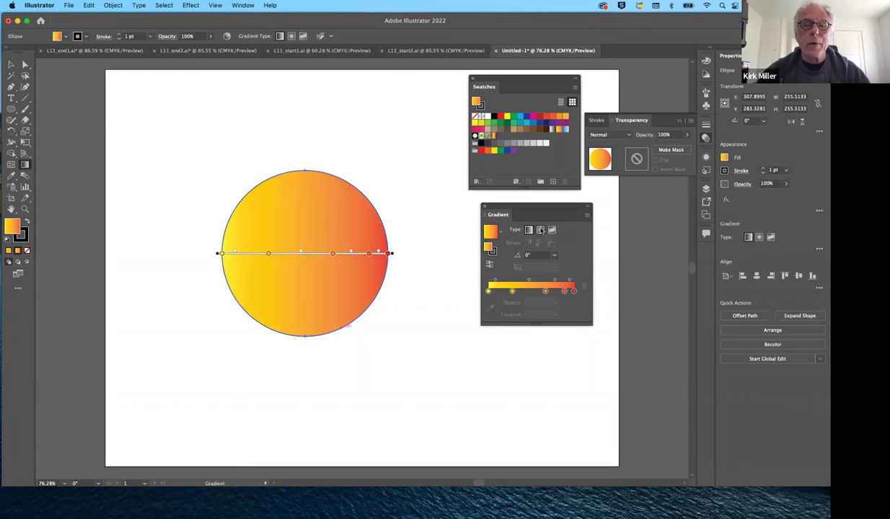
pyautogui.click(541, 230)
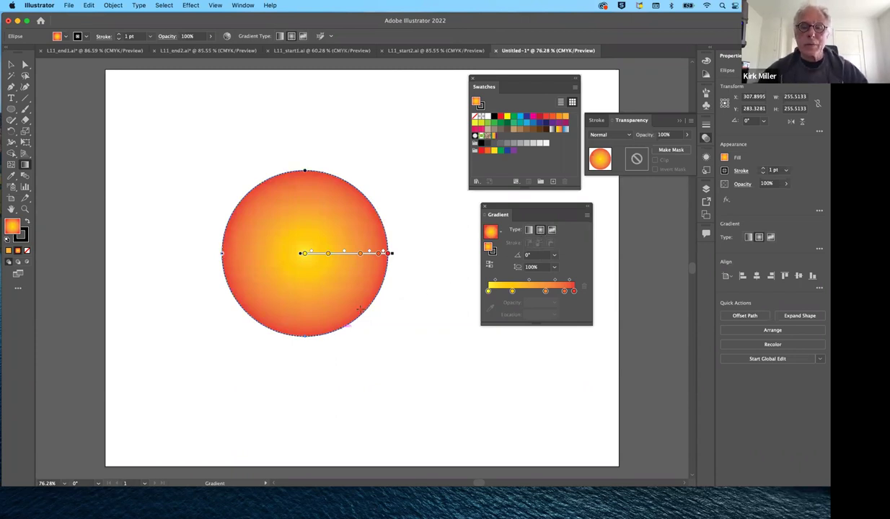
pyautogui.click(10, 65)
pyautogui.moveTo(287, 290); pyautogui.dragTo(198, 208)
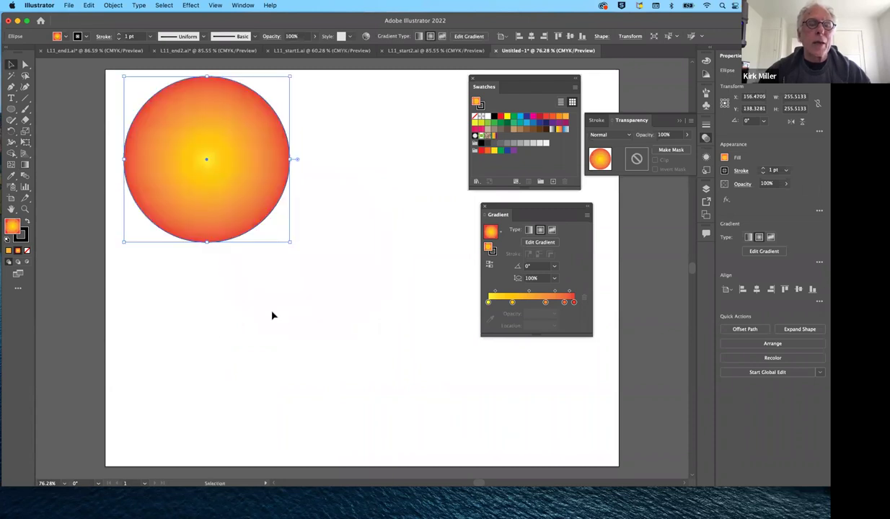
# Draw an open S-shaped path with the Curvature tool below the circle, using five points and spanning about 520 by 285 pt.
pyautogui.click(26, 87)
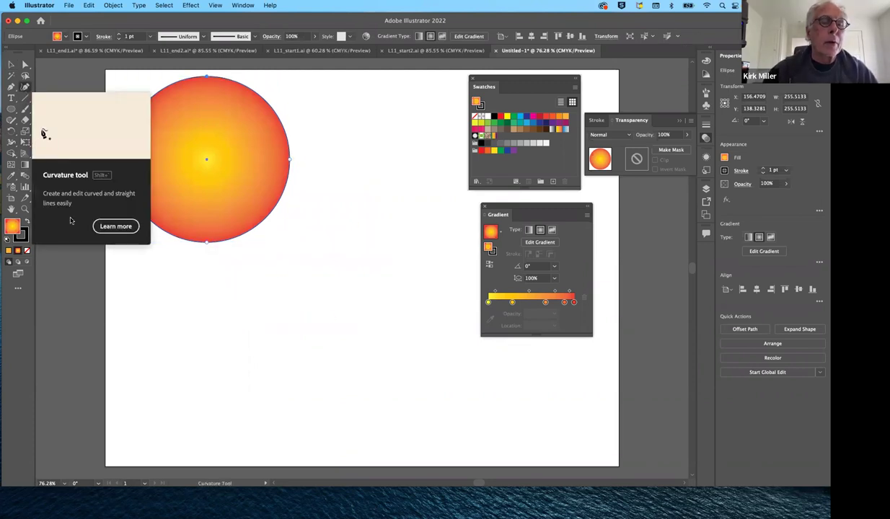
pyautogui.click(138, 303)
pyautogui.click(261, 270)
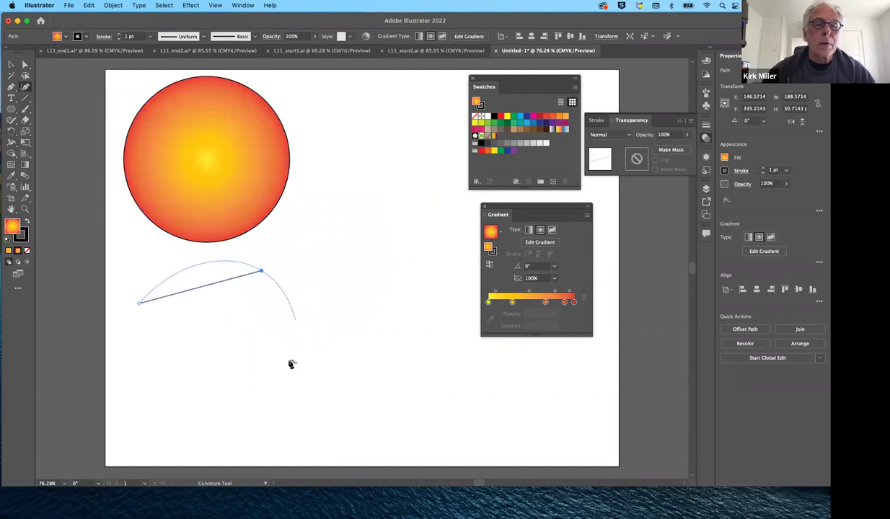
pyautogui.click(288, 370)
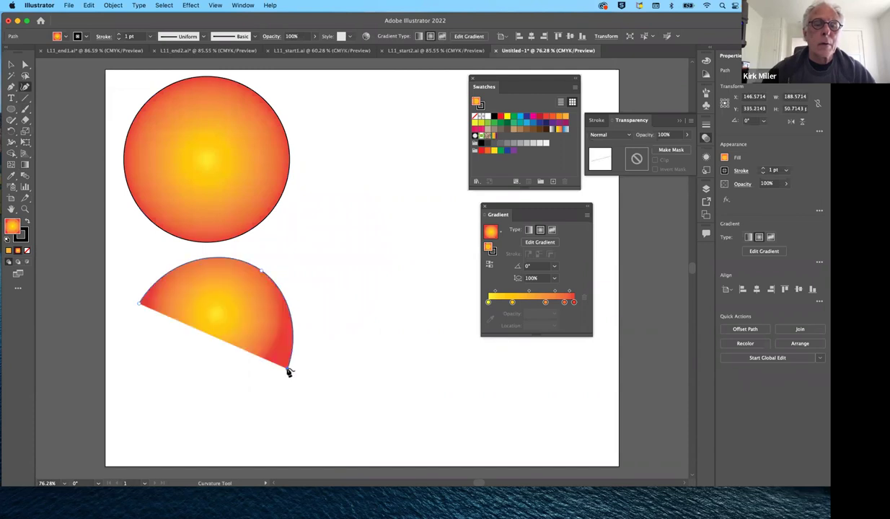
pyautogui.click(327, 440)
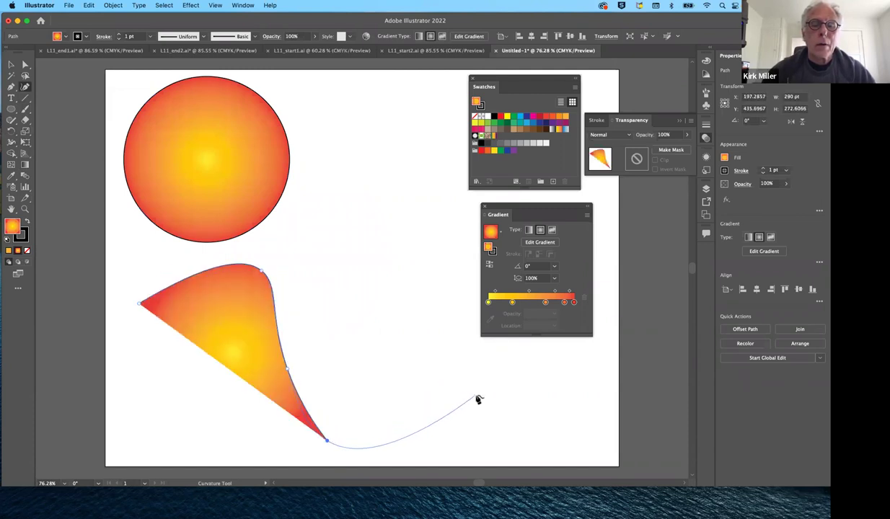
pyautogui.click(477, 396)
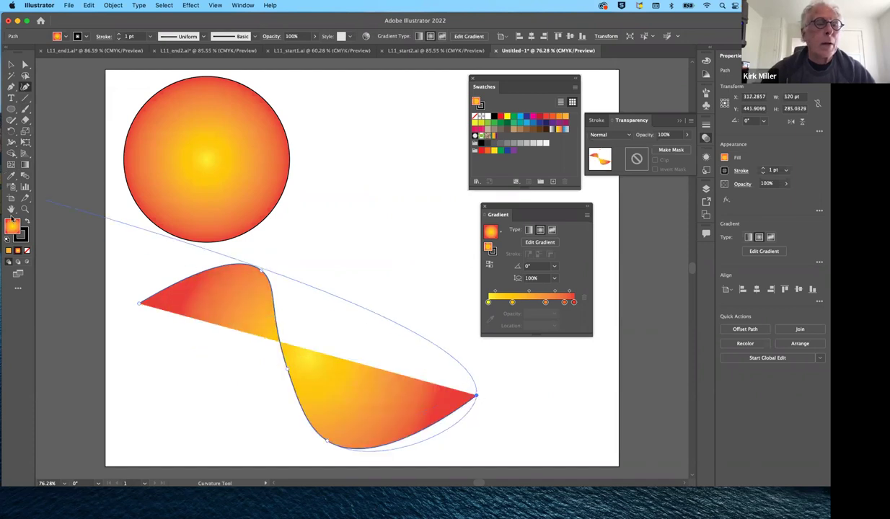
# Remove the curved path's fill and set its stroke weight to 60 pt.
pyautogui.click(27, 251)
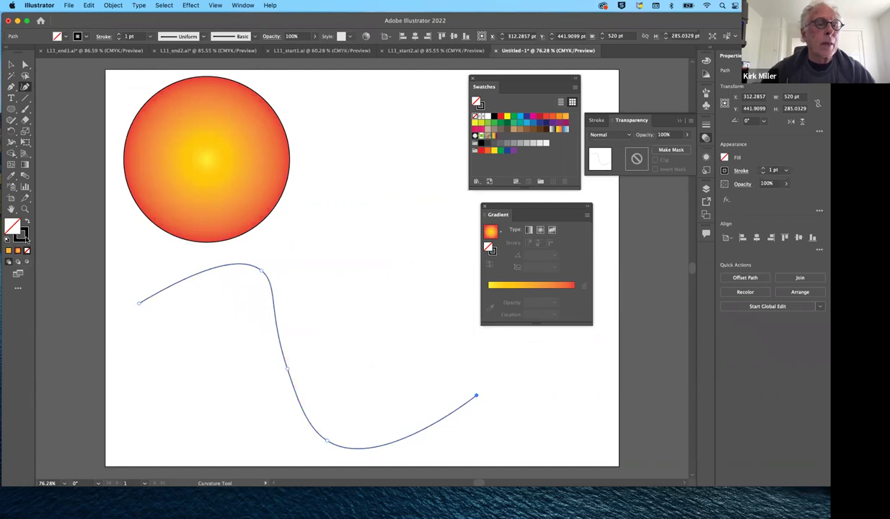
pyautogui.click(26, 238)
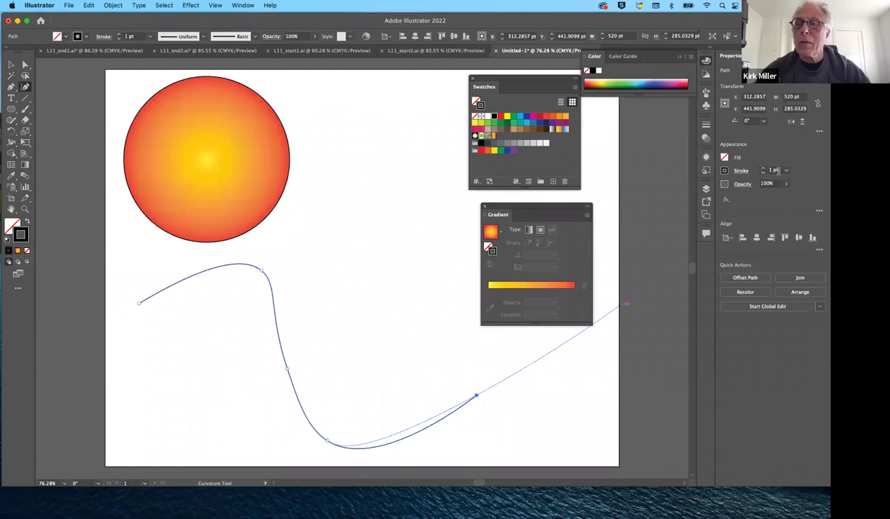
pyautogui.click(786, 172)
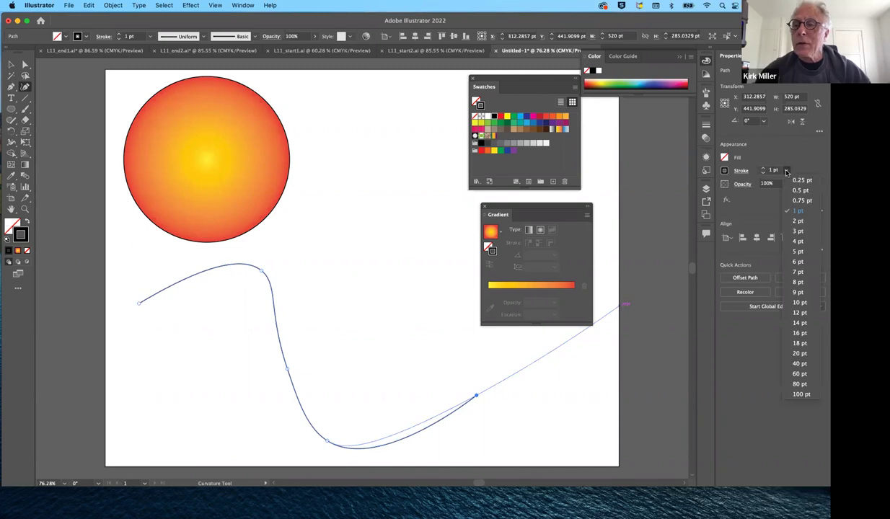
pyautogui.click(798, 374)
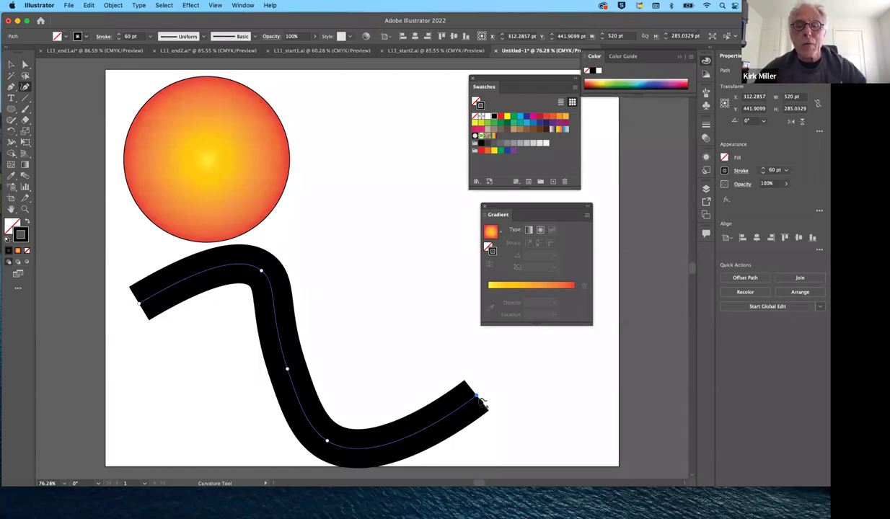
# Apply the yellow-to-red gradient to the curved path's stroke as a linear gradient and deselect the path.
pyautogui.click(490, 231)
pyautogui.click(476, 395)
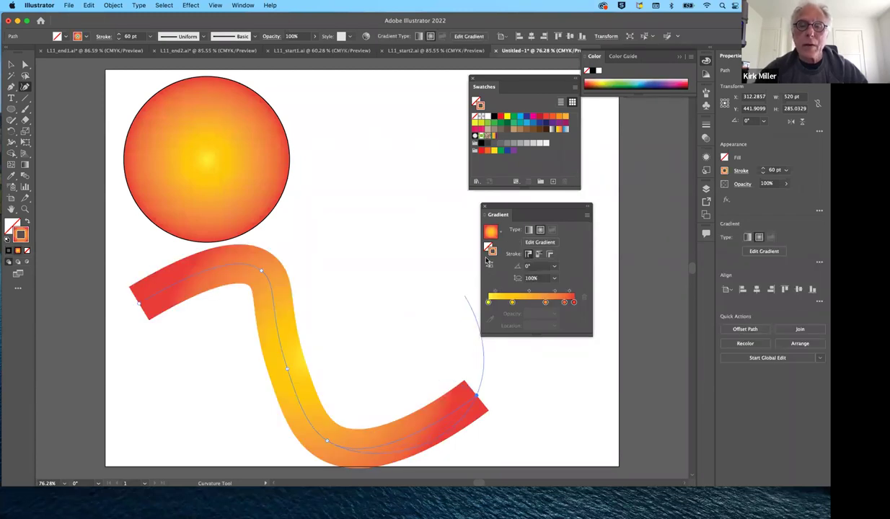
pyautogui.click(528, 230)
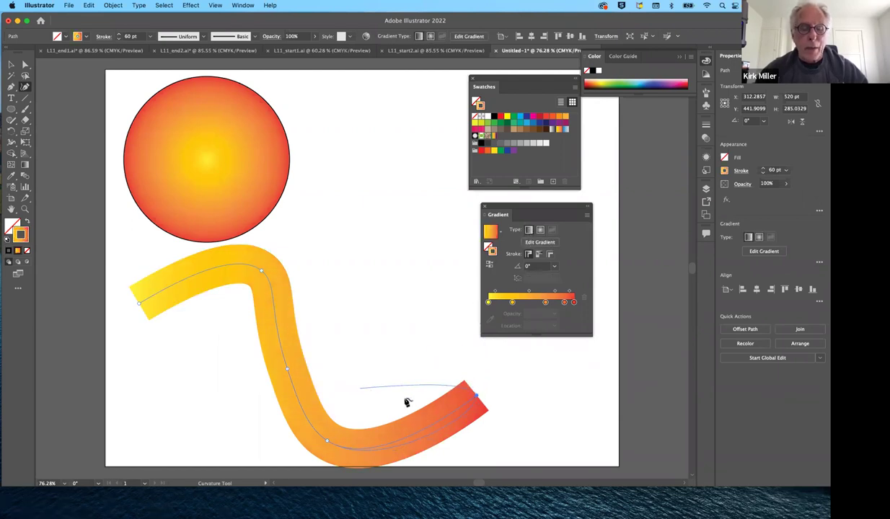
pyautogui.keyDown('super'); pyautogui.click(486, 399); pyautogui.keyUp('super')
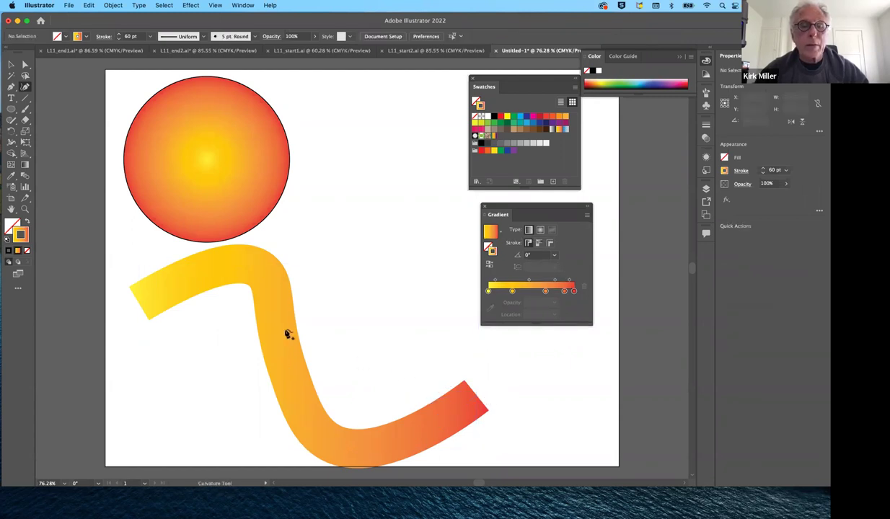
pyautogui.click(25, 164)
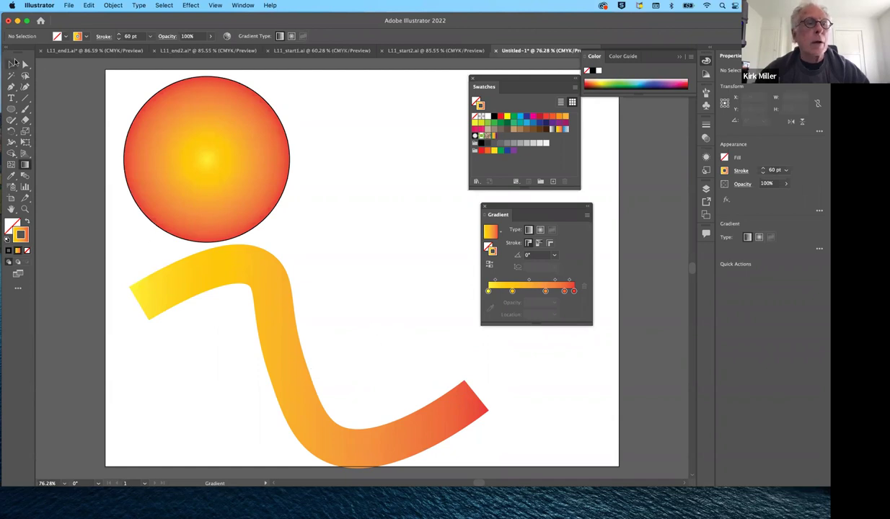
pyautogui.click(13, 64)
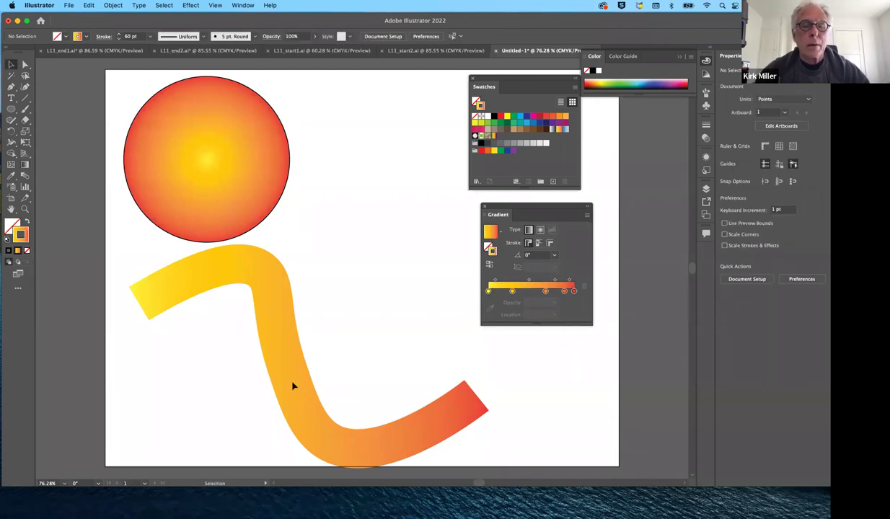
pyautogui.click(24, 164)
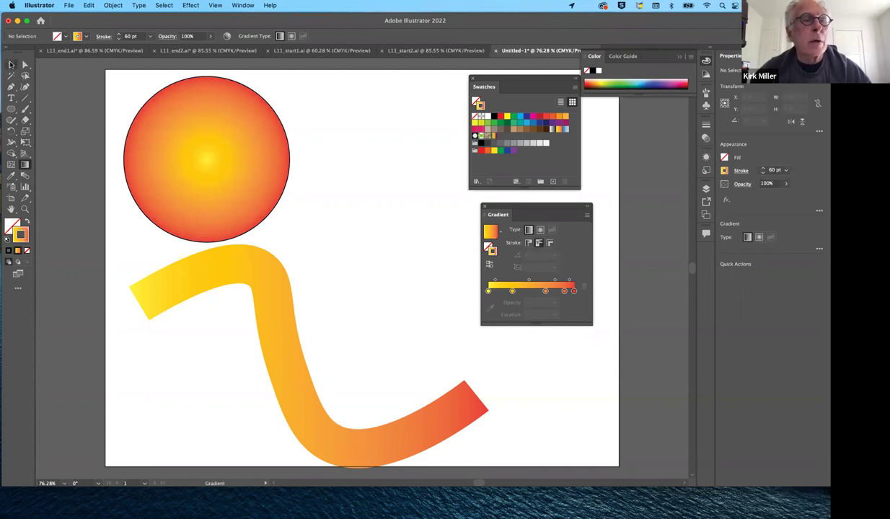
# Select the curved path and try its gradient along the stroke before applying it across the stroke.
pyautogui.click(12, 63)
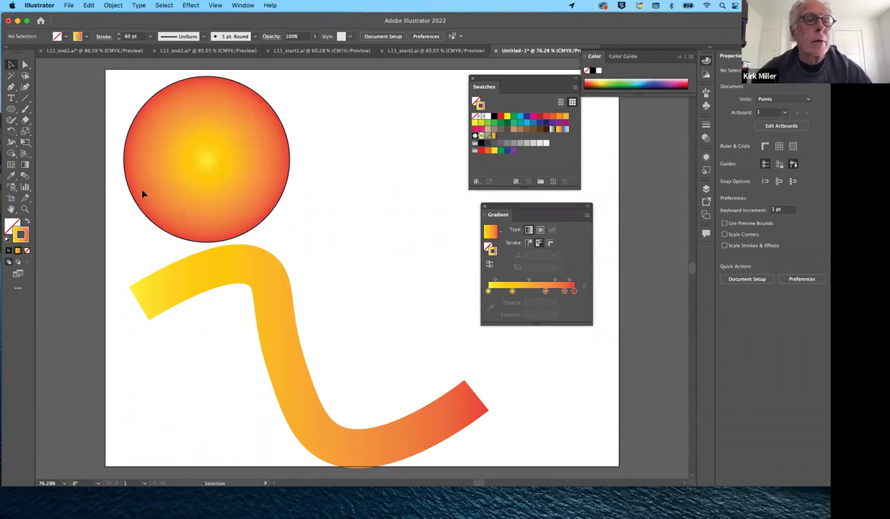
pyautogui.click(280, 342)
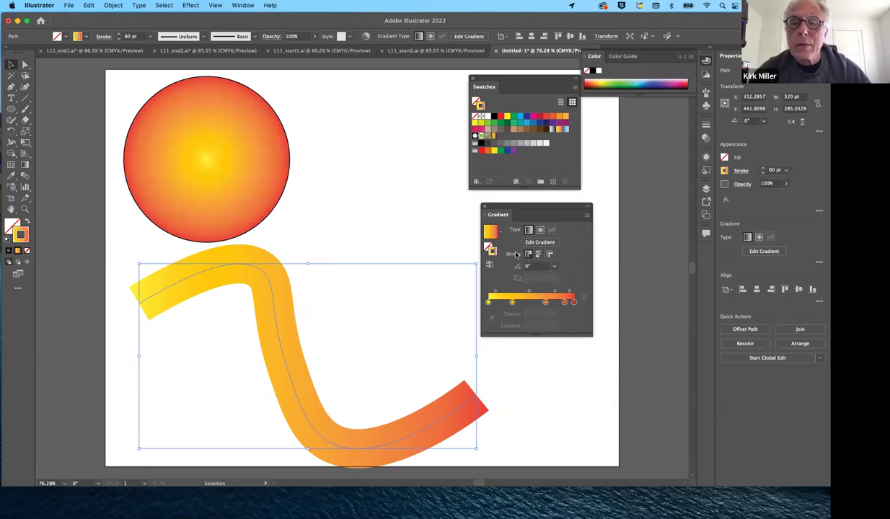
pyautogui.click(538, 254)
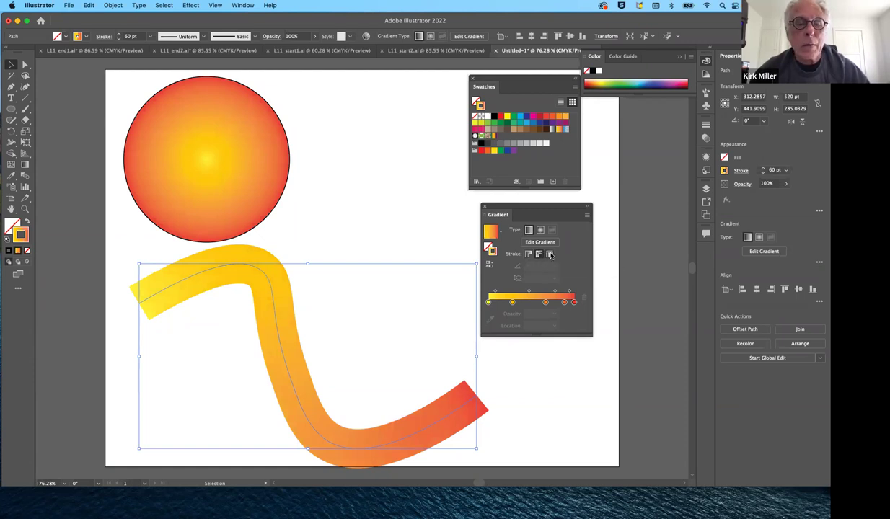
pyautogui.click(551, 255)
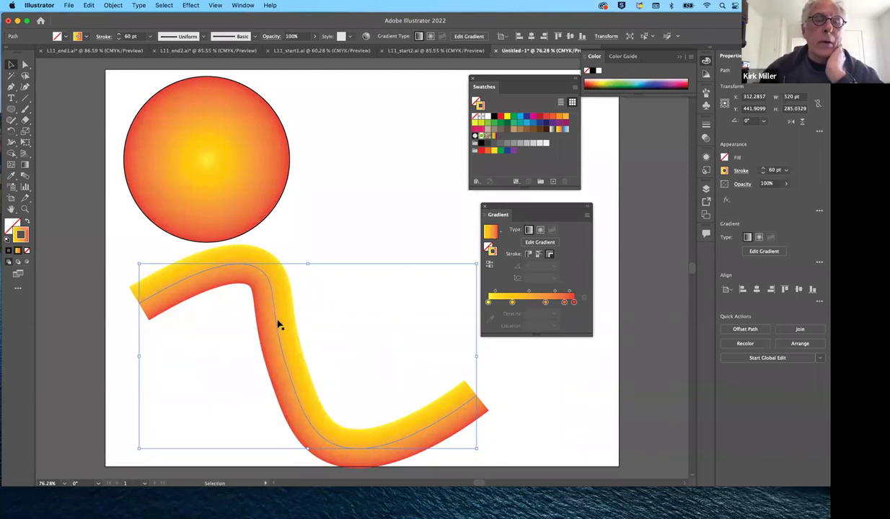
# Move the curved path up beside the circle, deselect it, and reposition the gradient settings so they no longer cover the path.
pyautogui.click(253, 187)
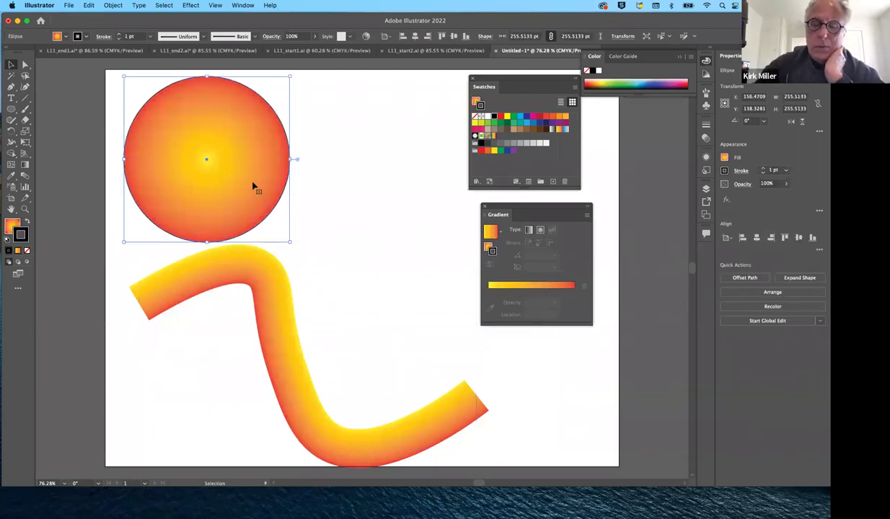
pyautogui.moveTo(276, 328)
pyautogui.mouseDown()
pyautogui.moveTo(357, 285)
pyautogui.moveTo(435, 147)
pyautogui.mouseUp()
pyautogui.click(354, 352)
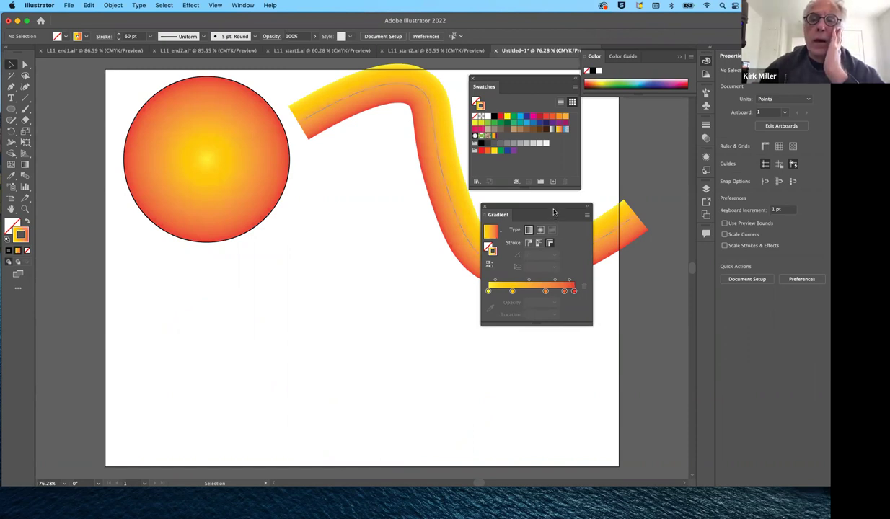
pyautogui.moveTo(515, 208); pyautogui.dragTo(313, 253)
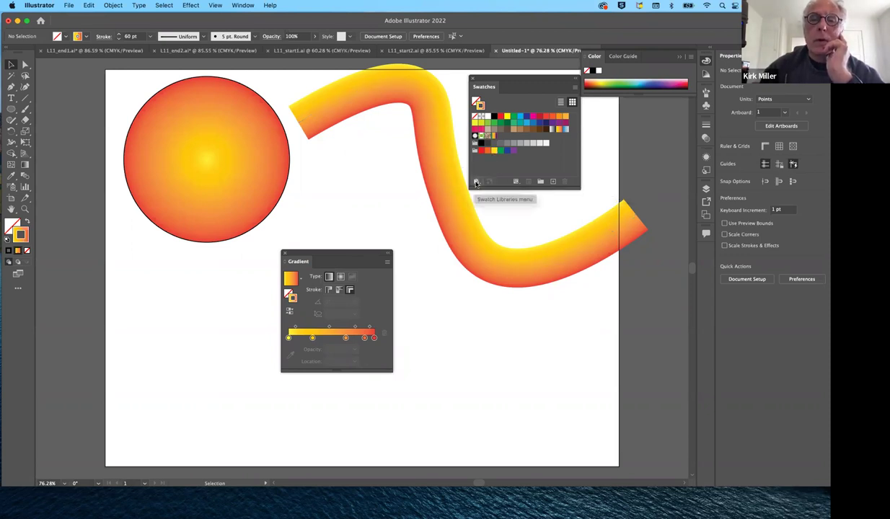
# Open the Foliage gradient swatch library below the curved path and select the path.
pyautogui.click(475, 183)
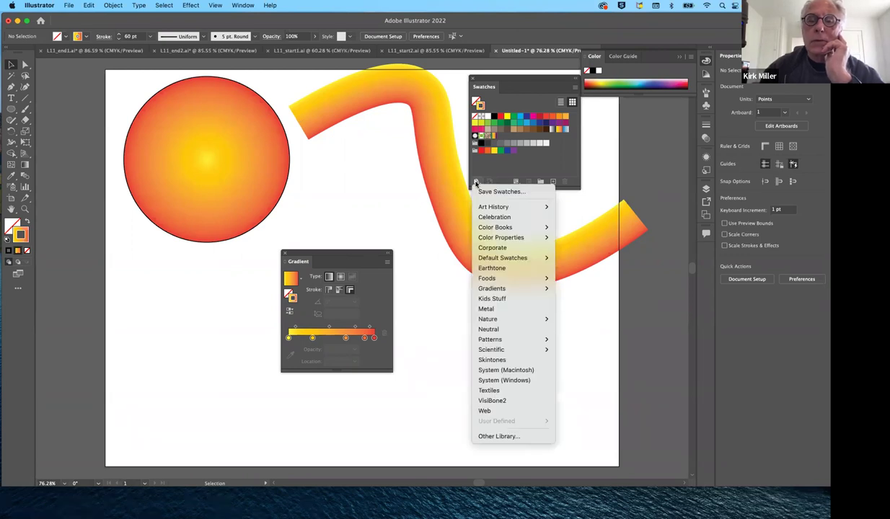
pyautogui.moveTo(517, 289)
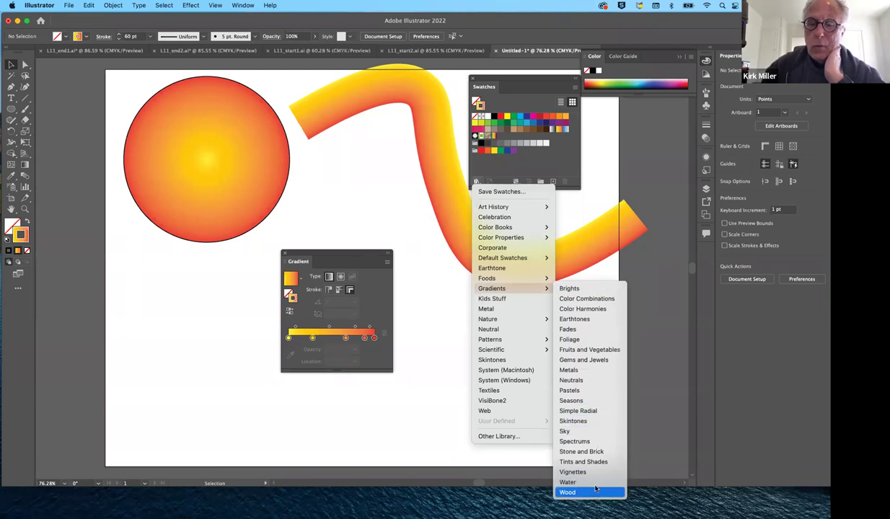
pyautogui.click(584, 339)
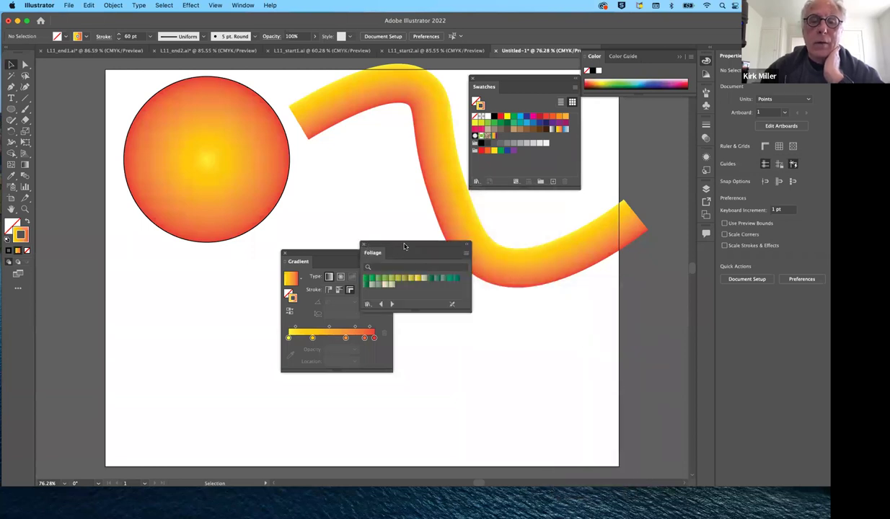
pyautogui.moveTo(405, 247); pyautogui.dragTo(468, 325)
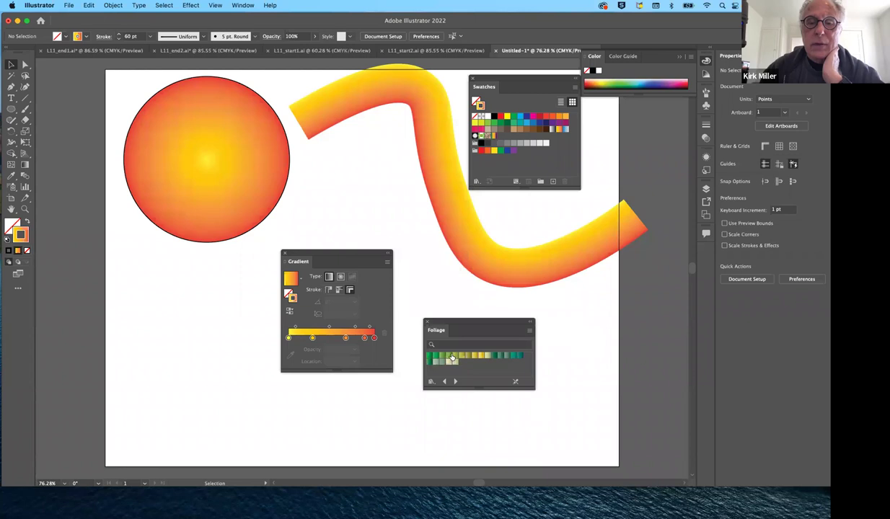
pyautogui.click(495, 267)
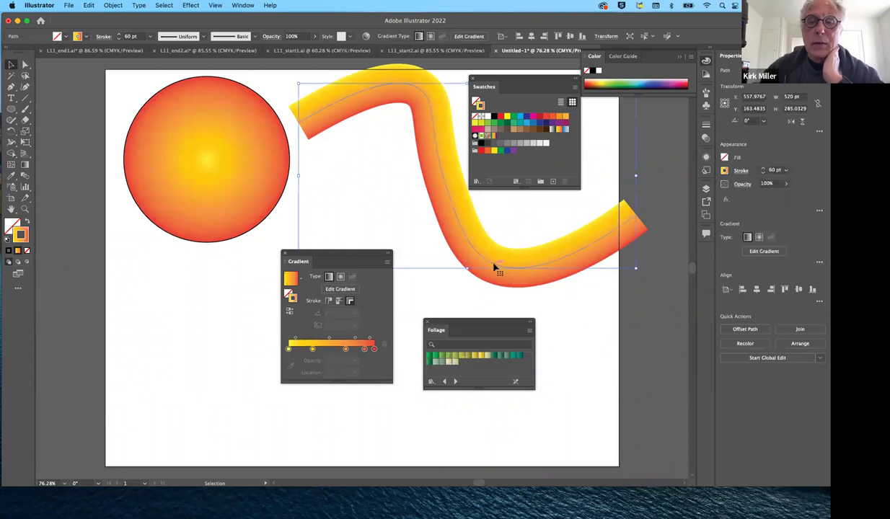
# Try several green and teal Foliage gradients on the curved path's stroke, finishing with the beige gradient.
pyautogui.click(501, 356)
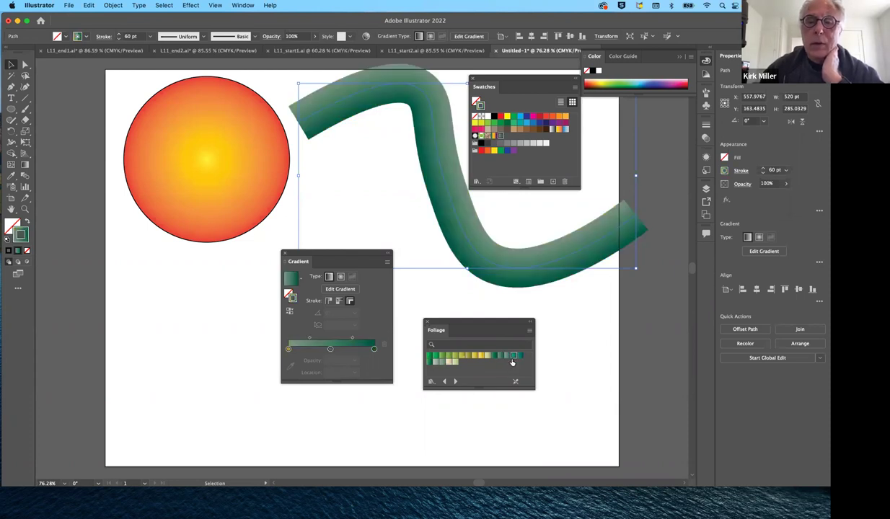
pyautogui.click(513, 356)
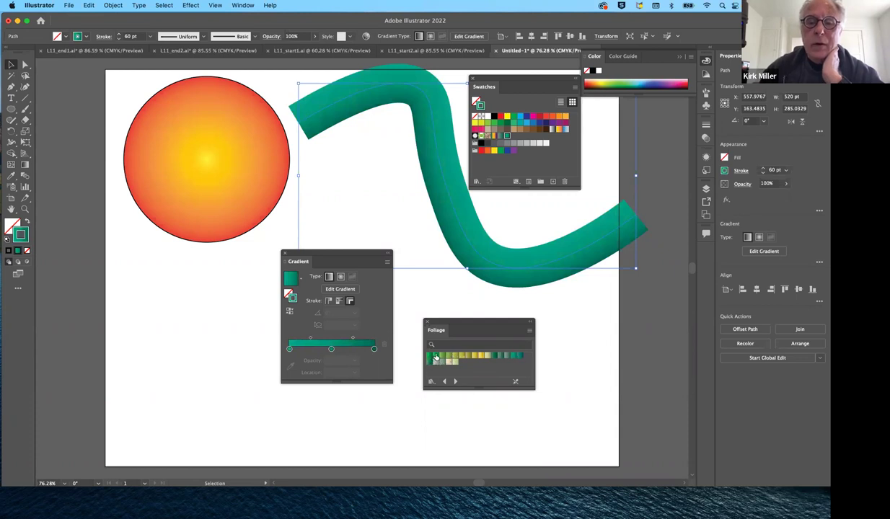
pyautogui.click(435, 357)
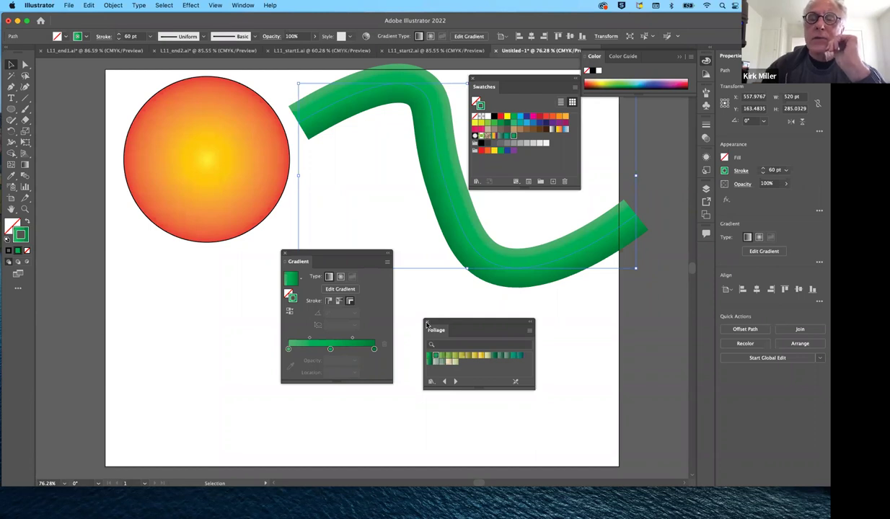
pyautogui.click(447, 363)
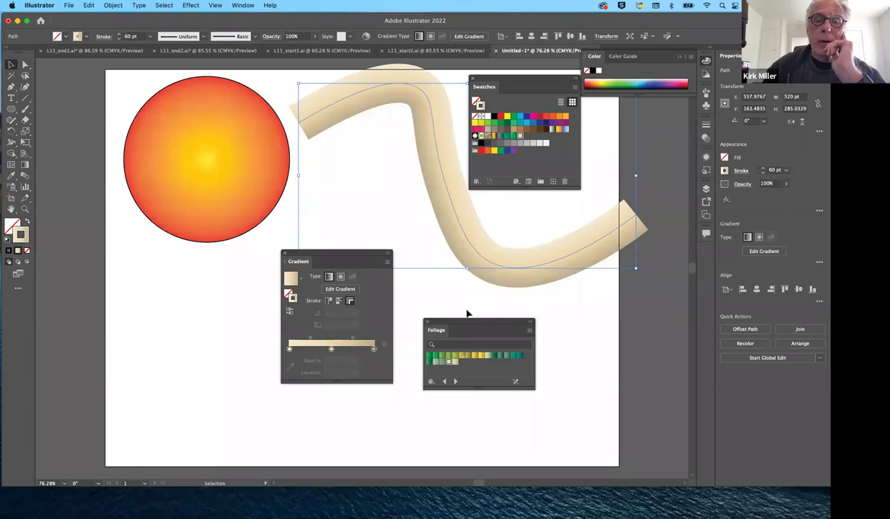
# Close the Foliage swatch library, reposition the gradient settings below the end of the curved path, and deselect the path.
pyautogui.moveTo(467, 321); pyautogui.dragTo(487, 314)
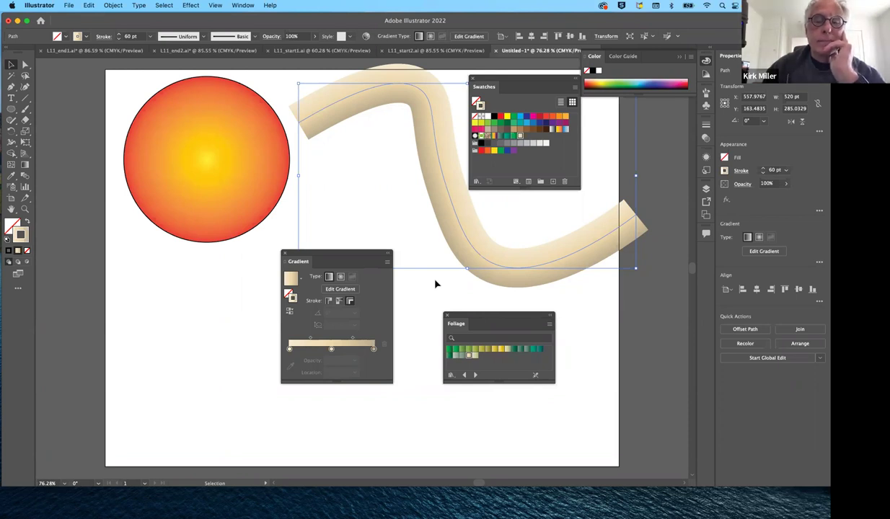
pyautogui.click(446, 316)
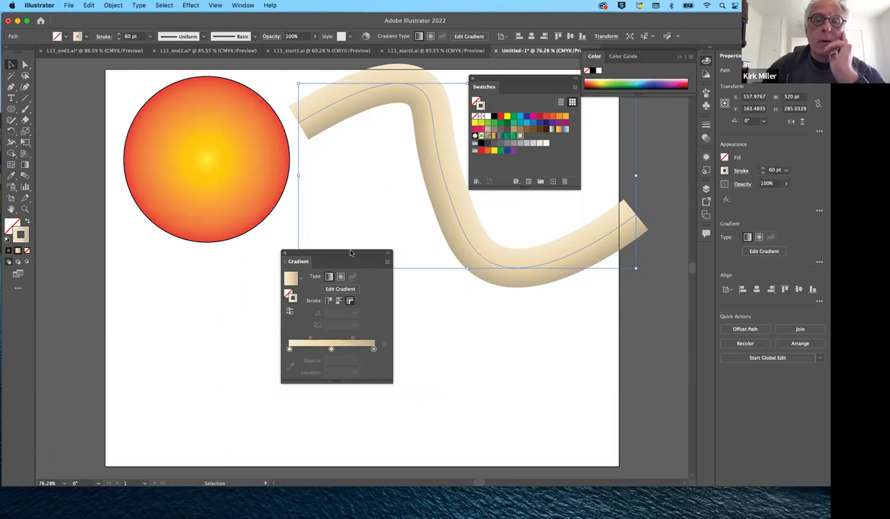
pyautogui.moveTo(349, 255); pyautogui.dragTo(537, 312)
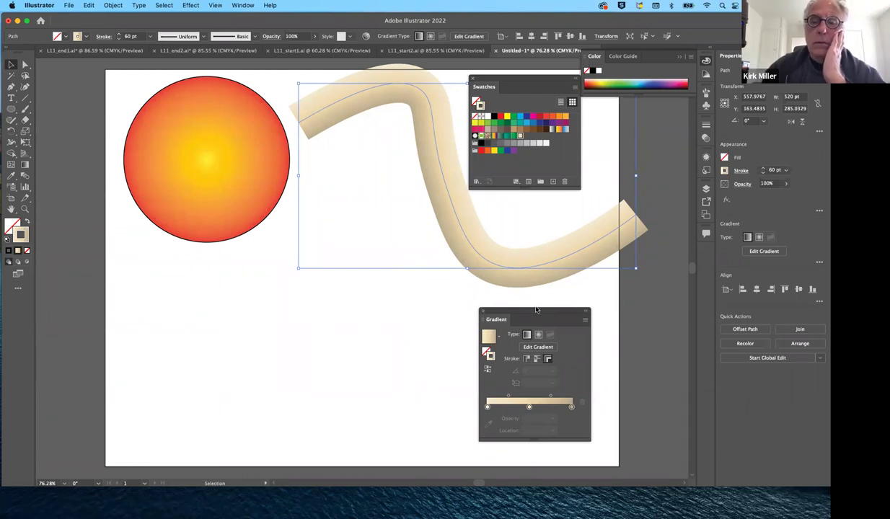
pyautogui.moveTo(534, 313); pyautogui.dragTo(572, 300)
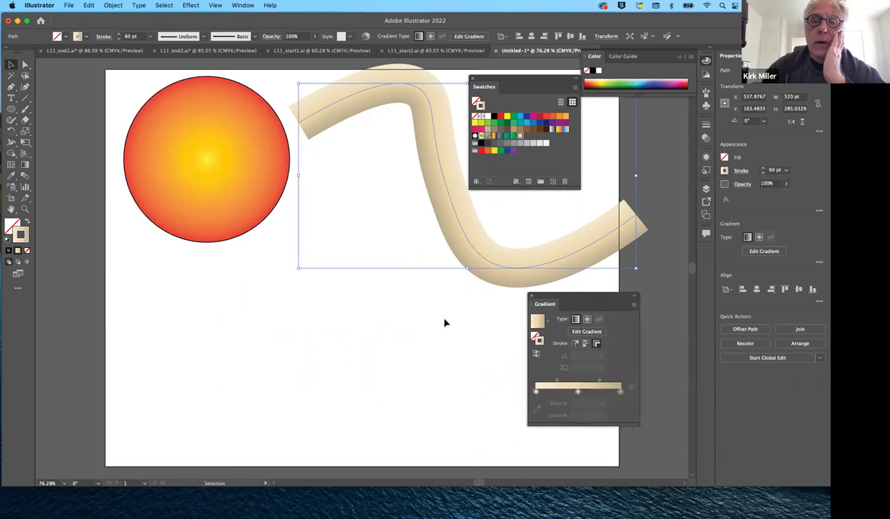
pyautogui.click(445, 323)
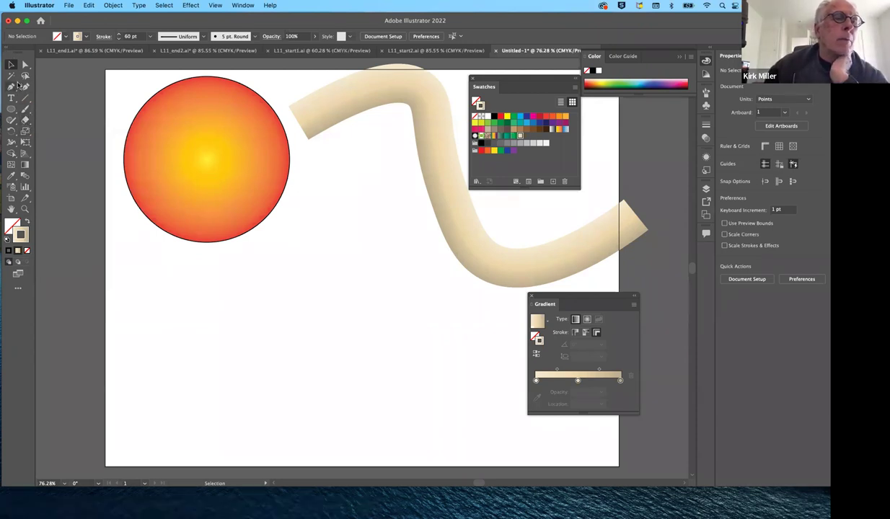
# Draw a small five-pointed star about 36 pt wide below the circle and set its stroke weight to 1 pt.
pyautogui.click(11, 109)
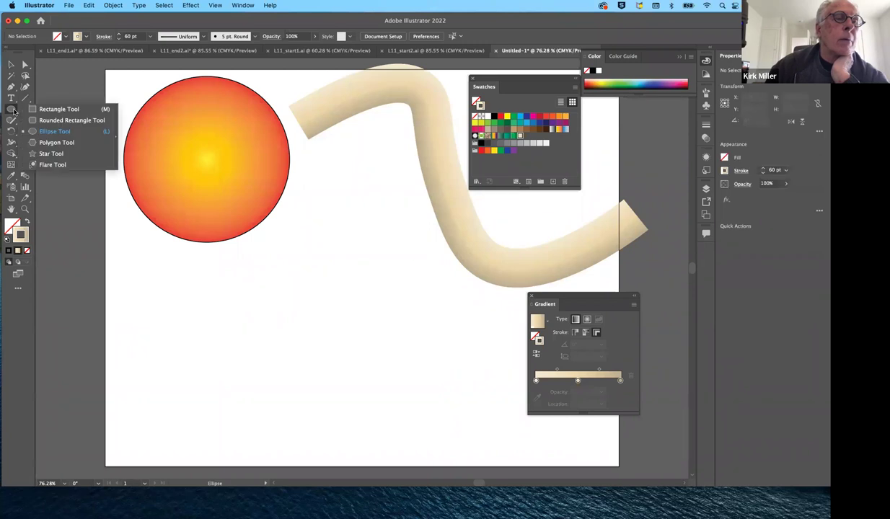
pyautogui.click(44, 154)
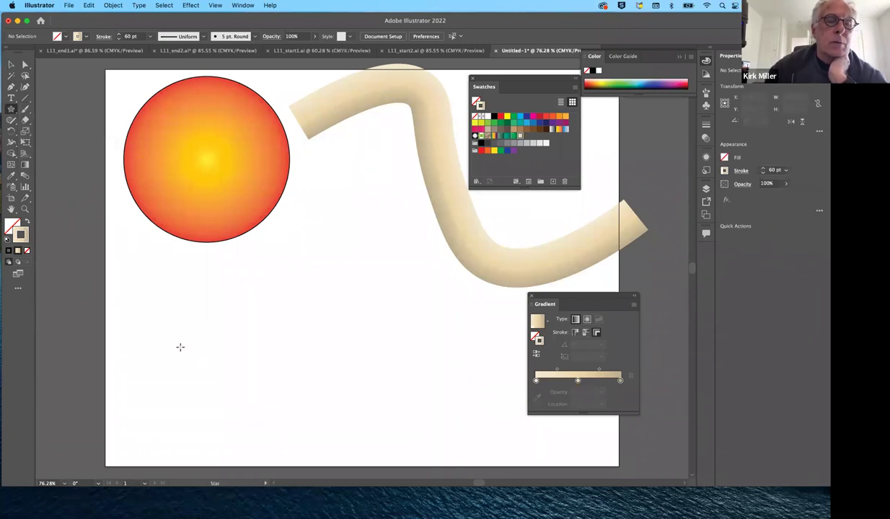
pyautogui.moveTo(179, 343); pyautogui.dragTo(191, 351)
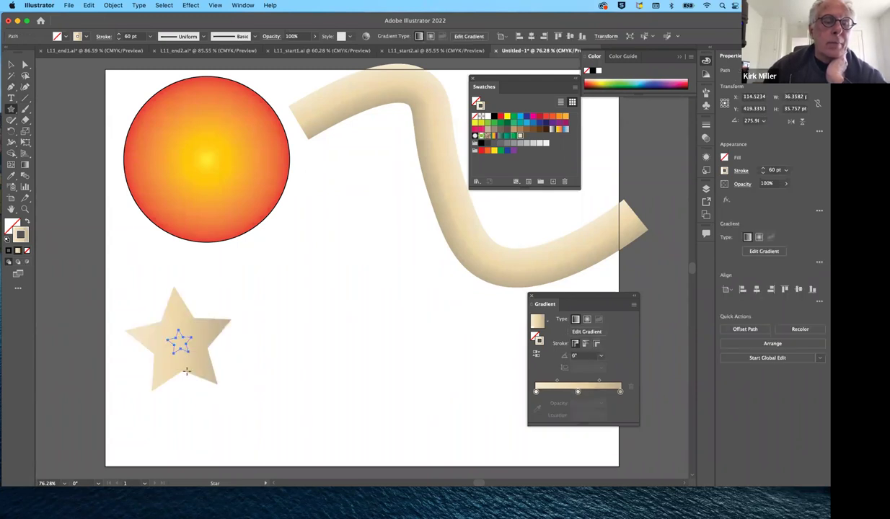
pyautogui.click(786, 171)
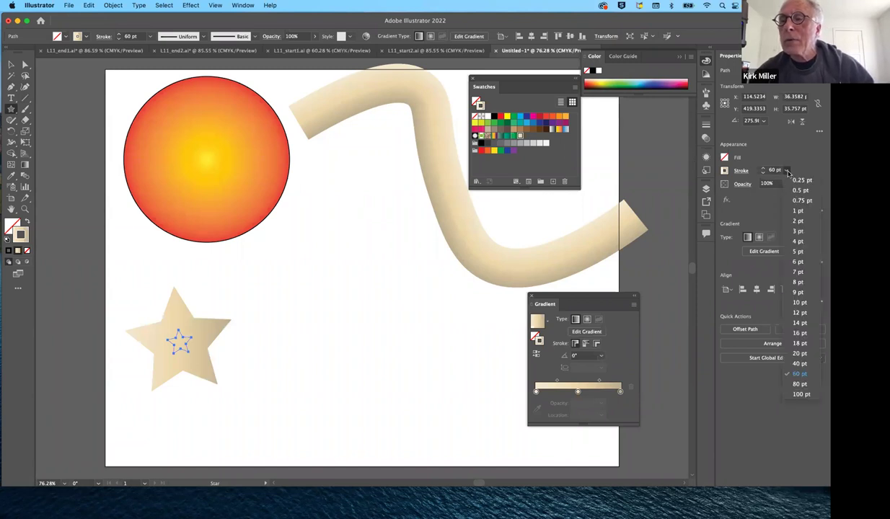
pyautogui.click(796, 210)
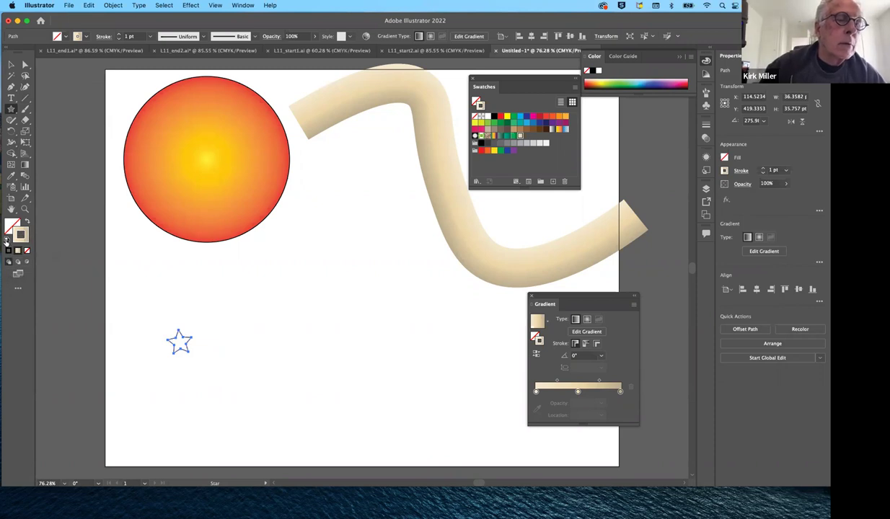
# Reset the star to the default white fill and black stroke, and fill it with the yellow-to-red gradient swatch.
pyautogui.press('d')
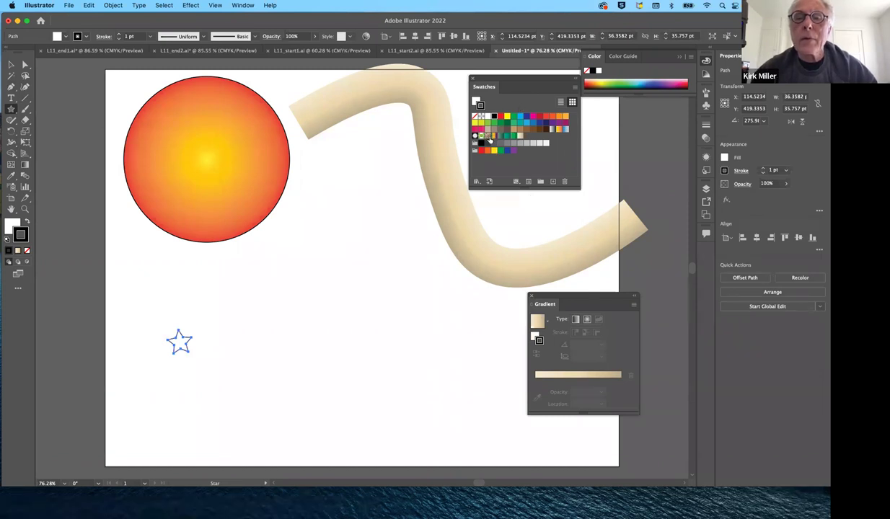
pyautogui.click(559, 129)
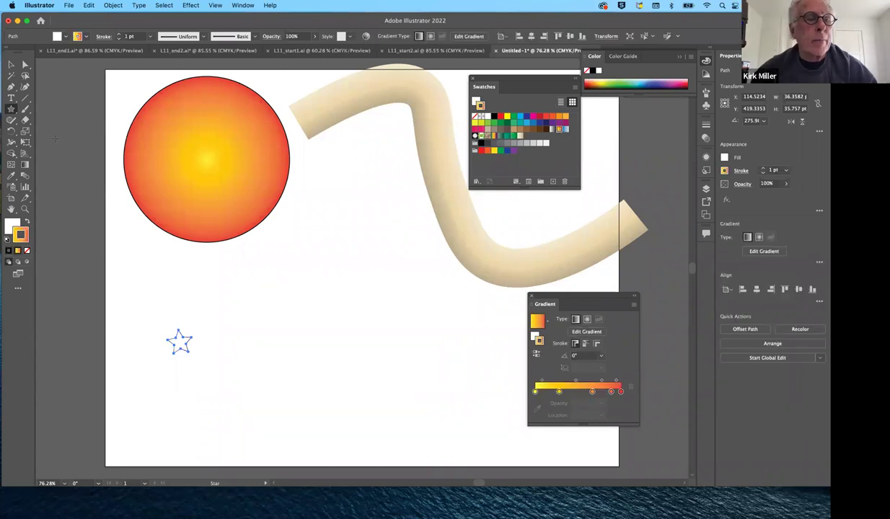
pyautogui.press('d')
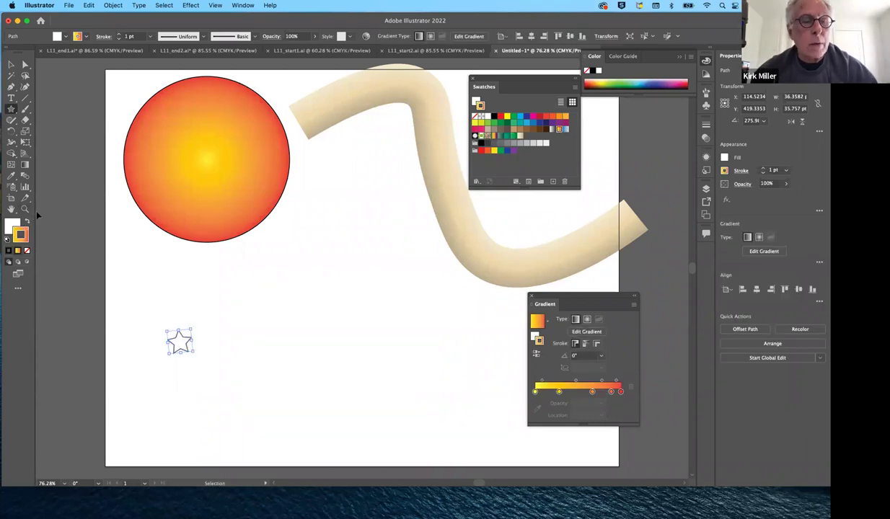
pyautogui.click(14, 224)
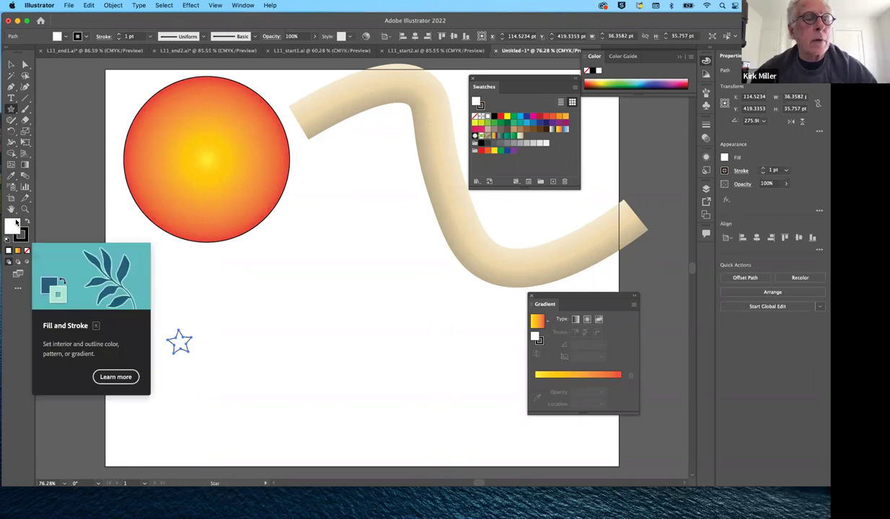
pyautogui.click(557, 130)
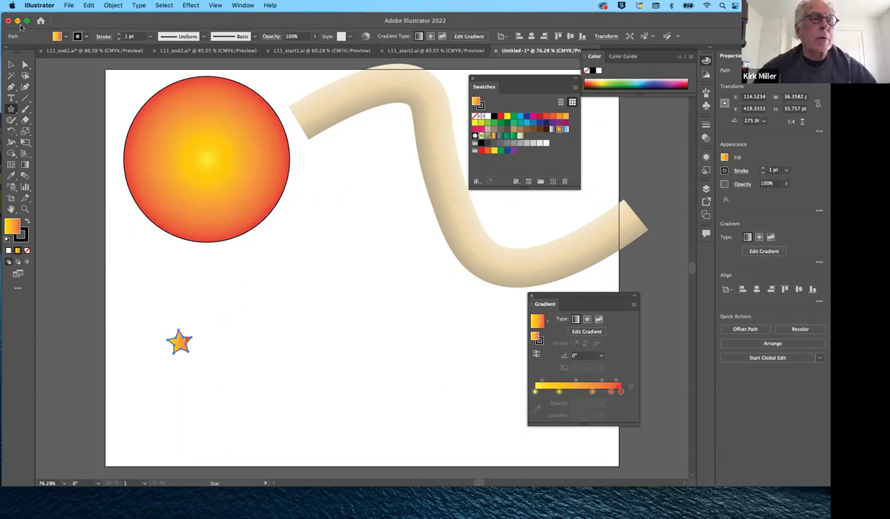
# Duplicate the small star to the middle of the artboard, enlarge the copy to about 177 by 174 pt, and deselect it.
pyautogui.click(11, 64)
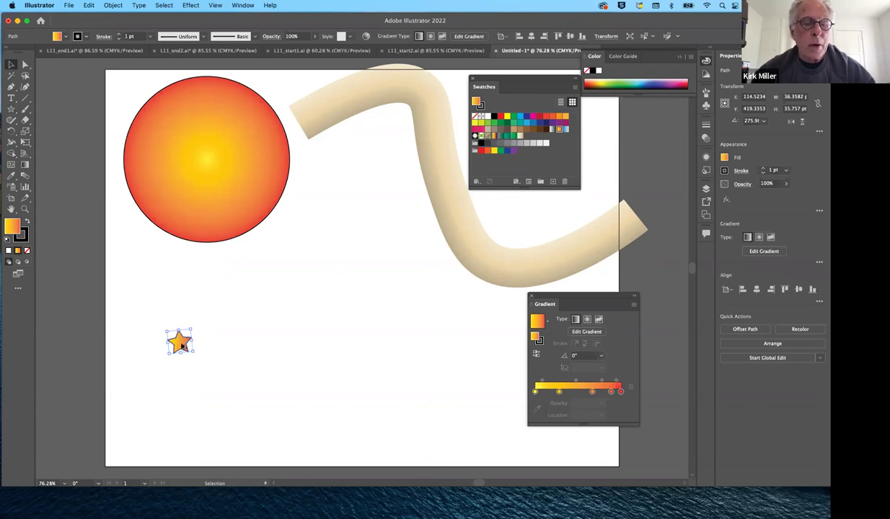
pyautogui.moveTo(181, 345); pyautogui.dragTo(368, 321)
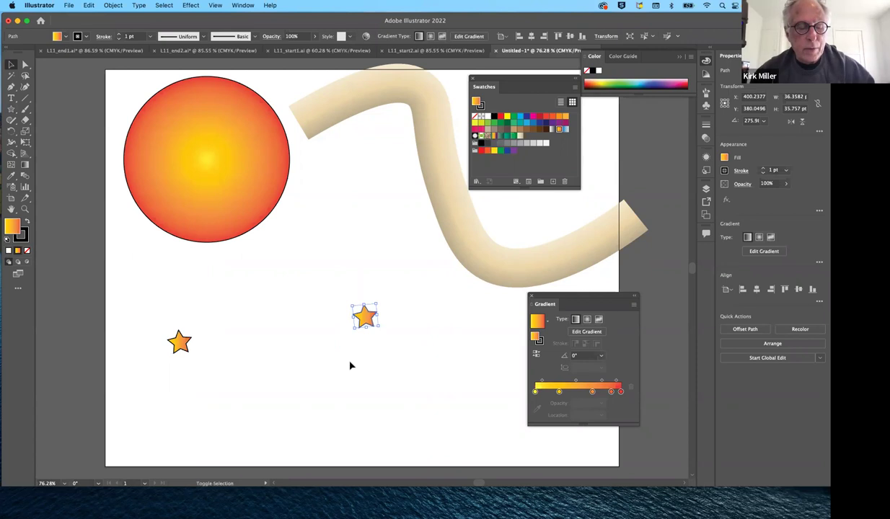
pyautogui.moveTo(373, 301); pyautogui.dragTo(419, 257)
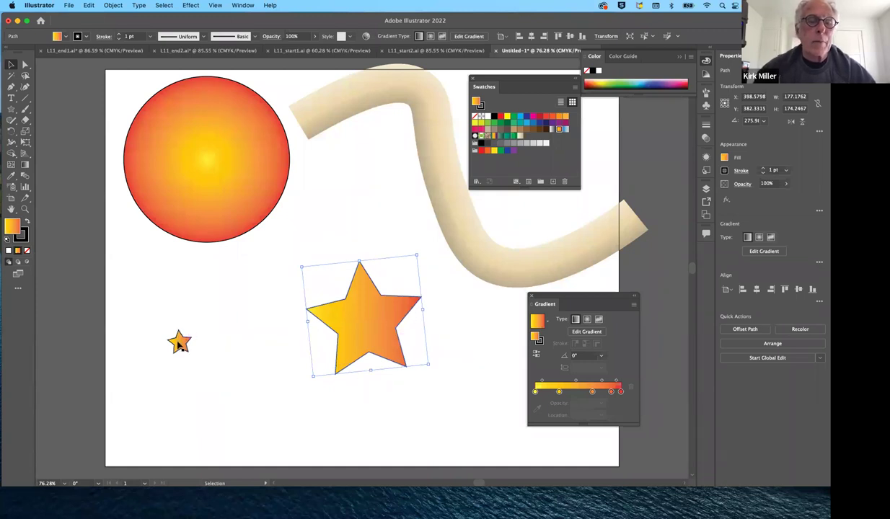
pyautogui.click(237, 333)
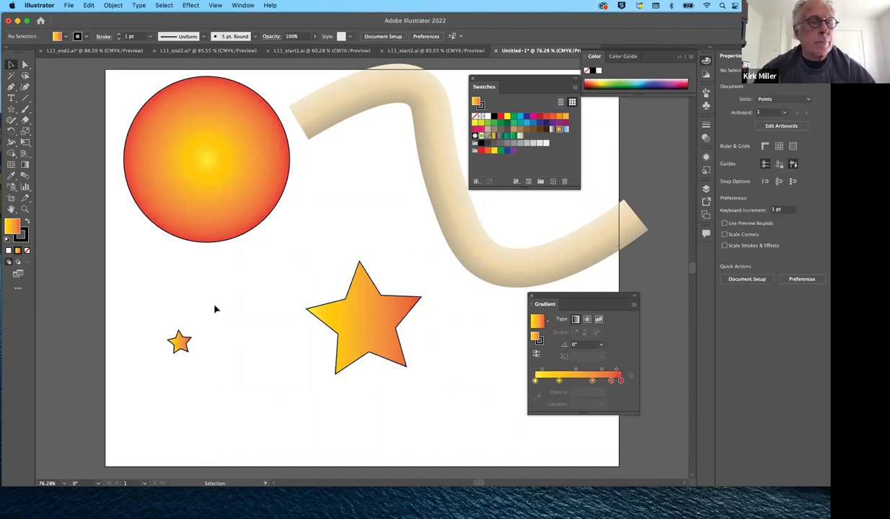
# Start the Blend tool for a blend beginning at the small star.
pyautogui.click(25, 176)
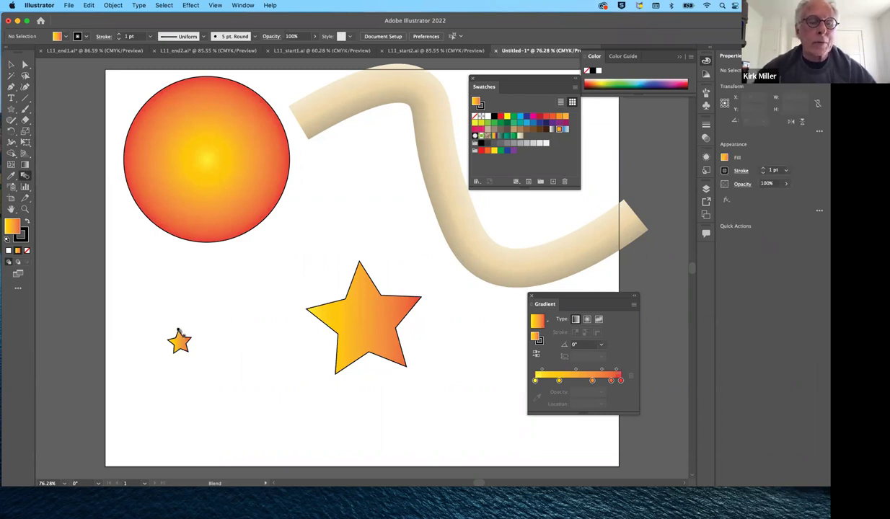
# Blend the small star with the large star through their top points and preview a spacing of 4 specified steps.
pyautogui.click(361, 266)
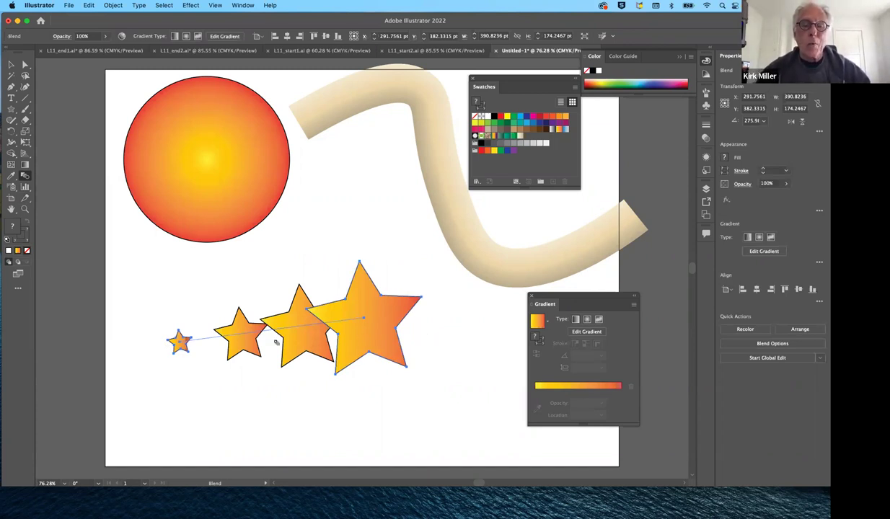
pyautogui.doubleClick(25, 176)
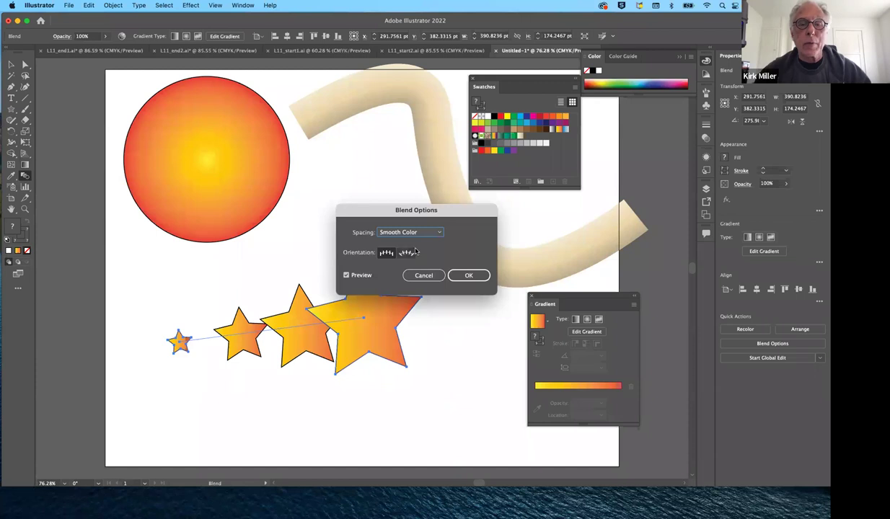
pyautogui.moveTo(422, 207); pyautogui.dragTo(513, 148)
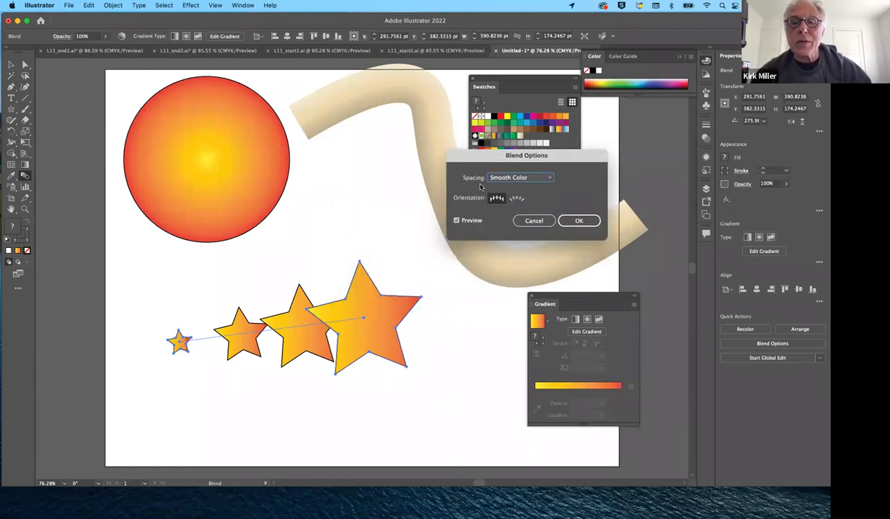
pyautogui.click(456, 220)
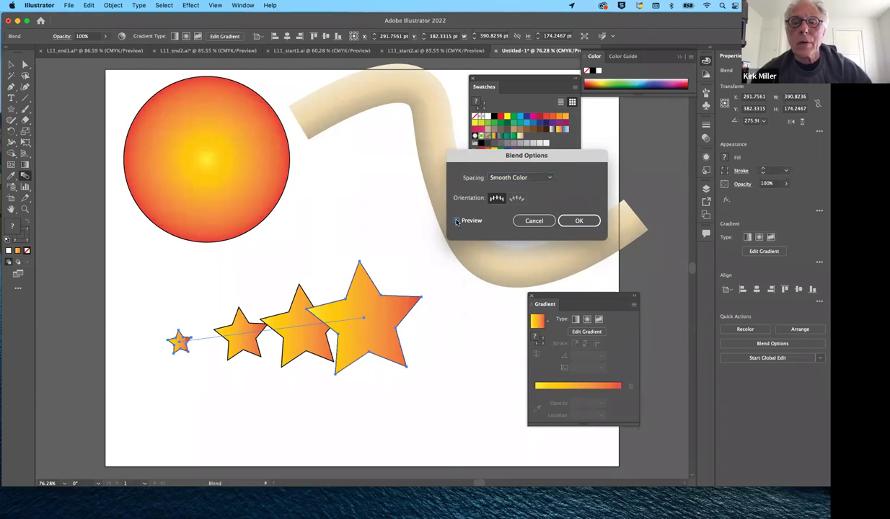
pyautogui.click(524, 178)
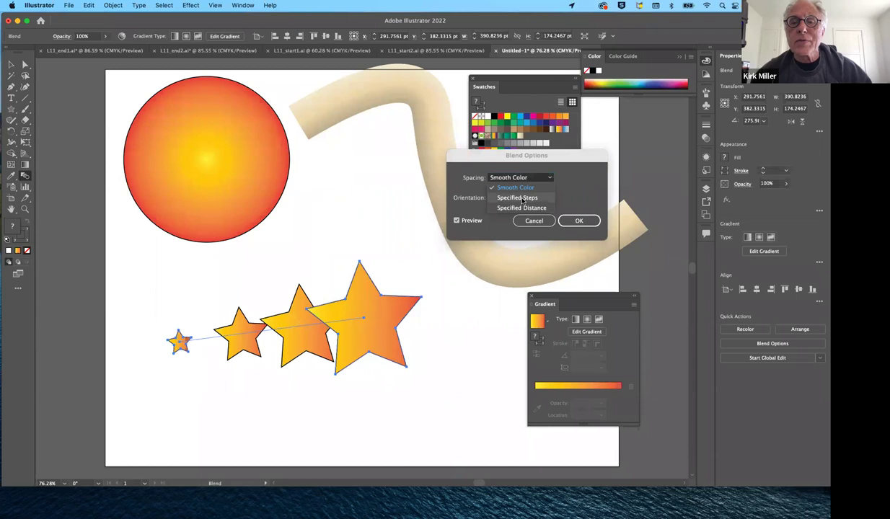
pyautogui.click(517, 197)
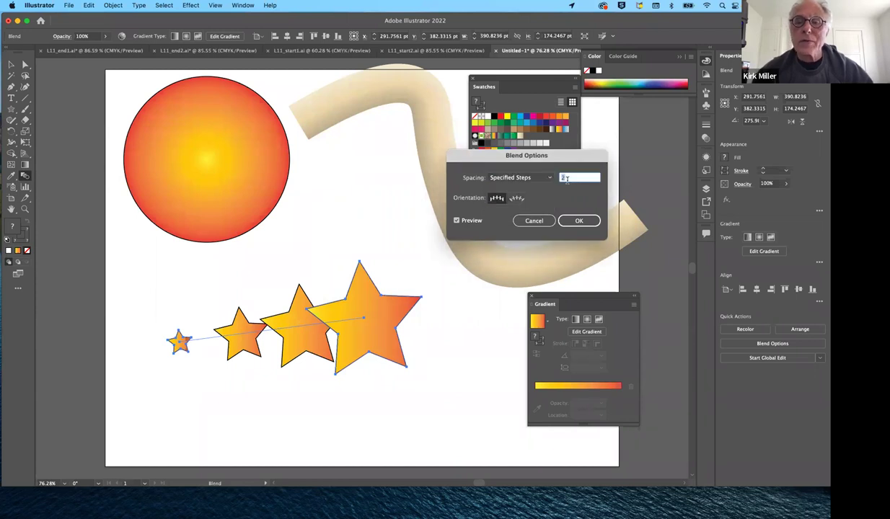
pyautogui.write('4')
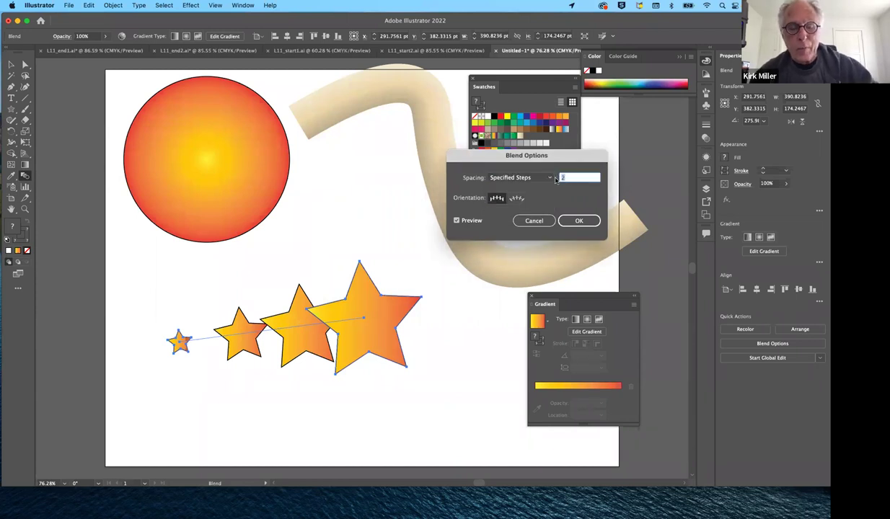
pyautogui.click(456, 221)
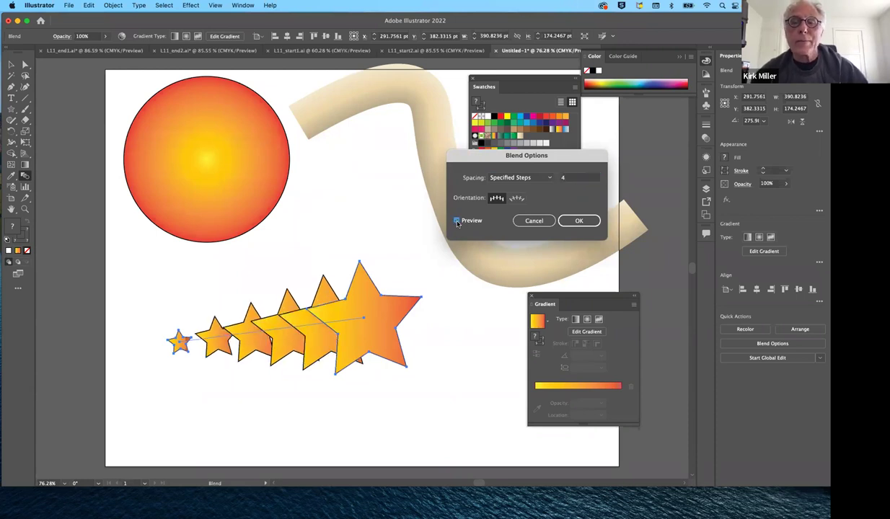
# Return the blend spacing to Smooth Color, dismiss the blend options and undo the star blend.
pyautogui.click(548, 178)
pyautogui.click(542, 188)
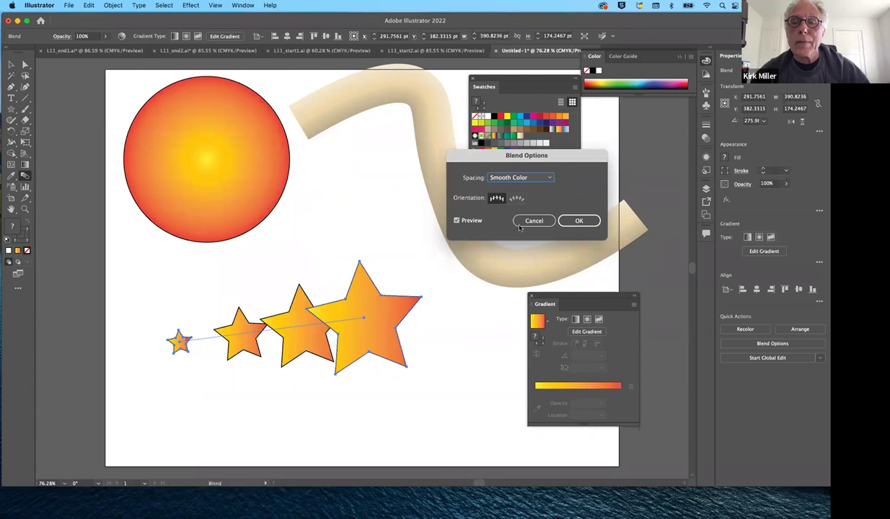
pyautogui.click(456, 221)
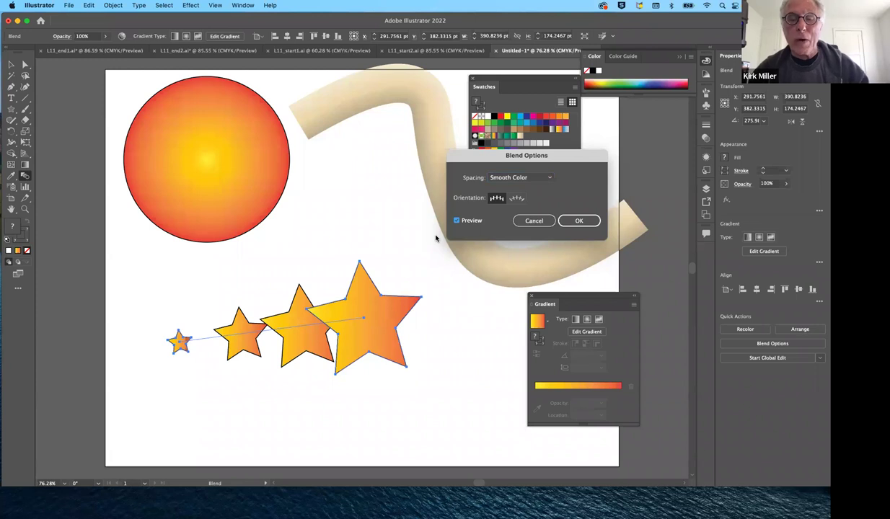
pyautogui.click(534, 221)
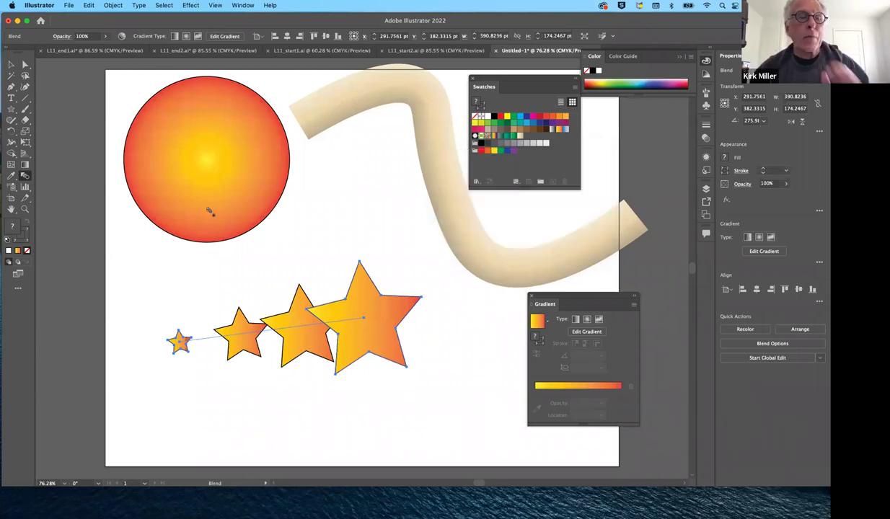
pyautogui.press('super+z')
pyautogui.press('super+z')
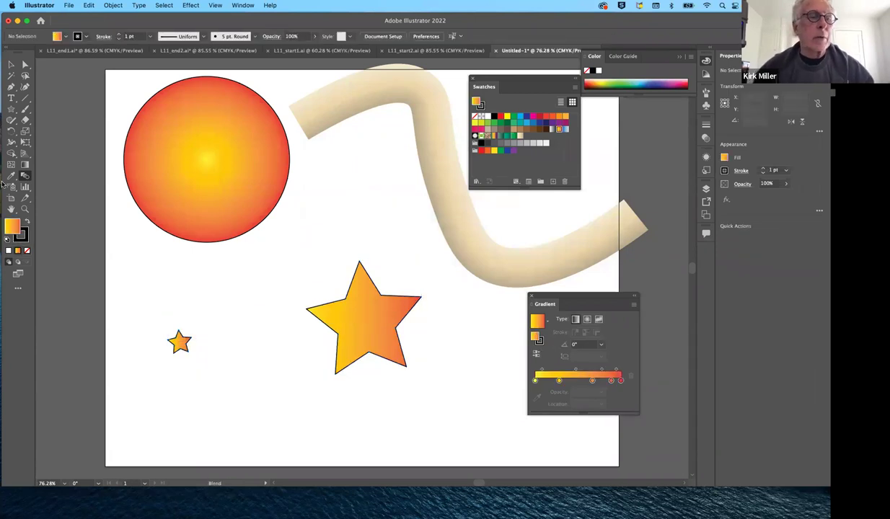
# Try blending the two stars through mismatched points, including the large star's lower-right tip, and undo each attempt.
pyautogui.click(26, 174)
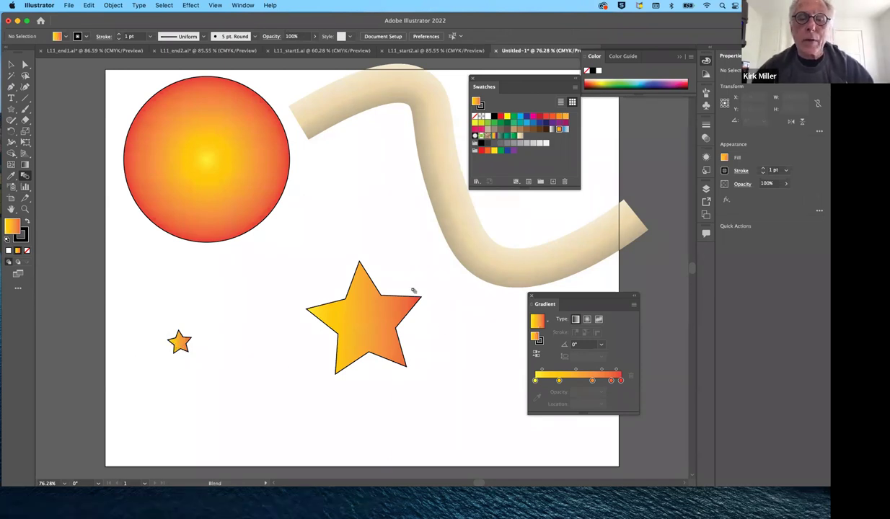
pyautogui.click(407, 369)
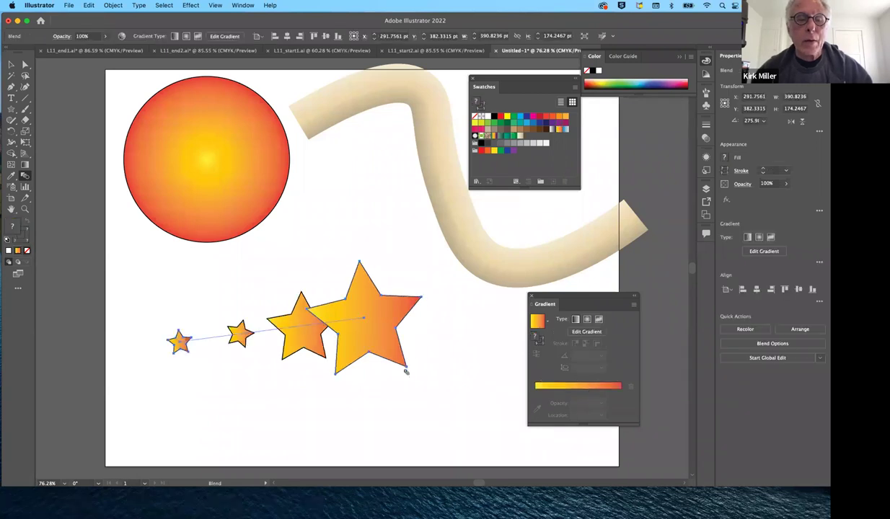
pyautogui.press('super+z')
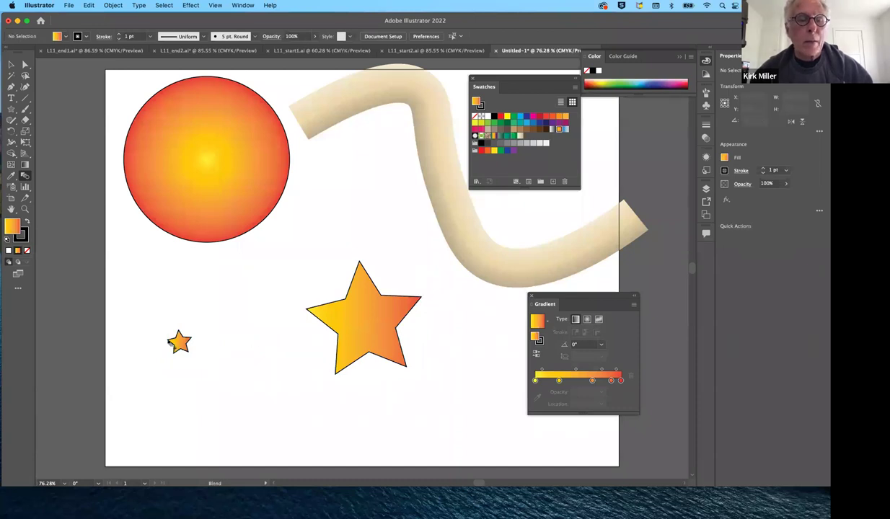
pyautogui.click(168, 342)
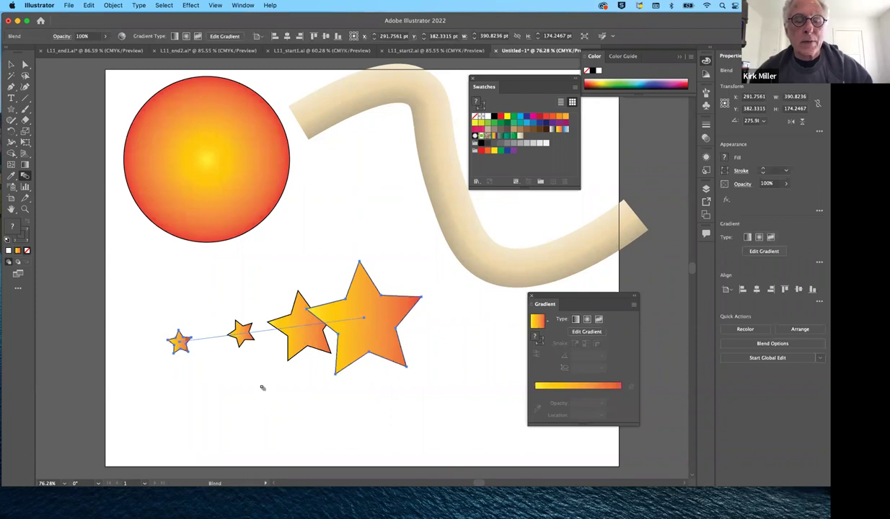
pyautogui.press('super+z')
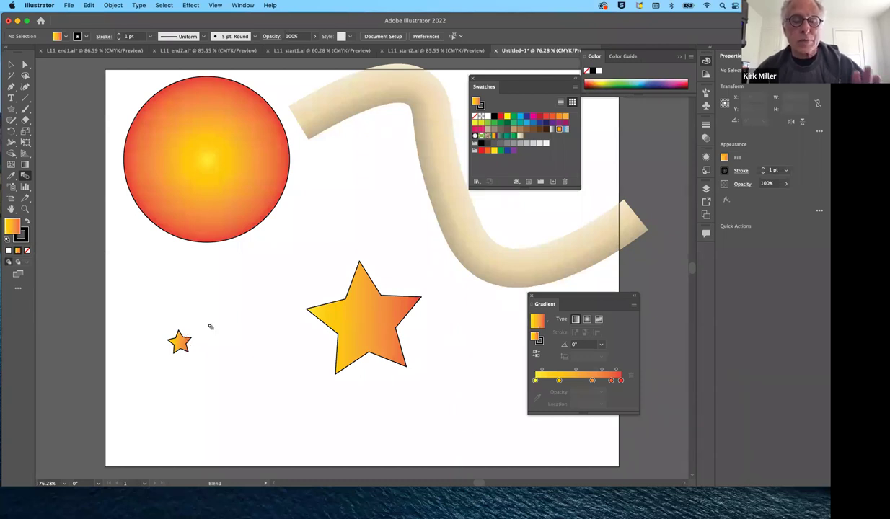
# Blend the small star into the large star with the Blend tool, linking their matching top points.
pyautogui.click(10, 65)
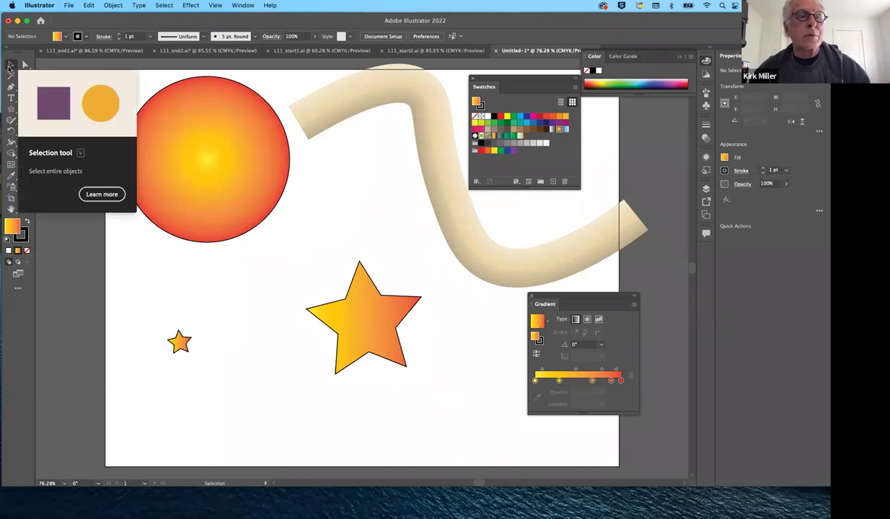
pyautogui.click(180, 344)
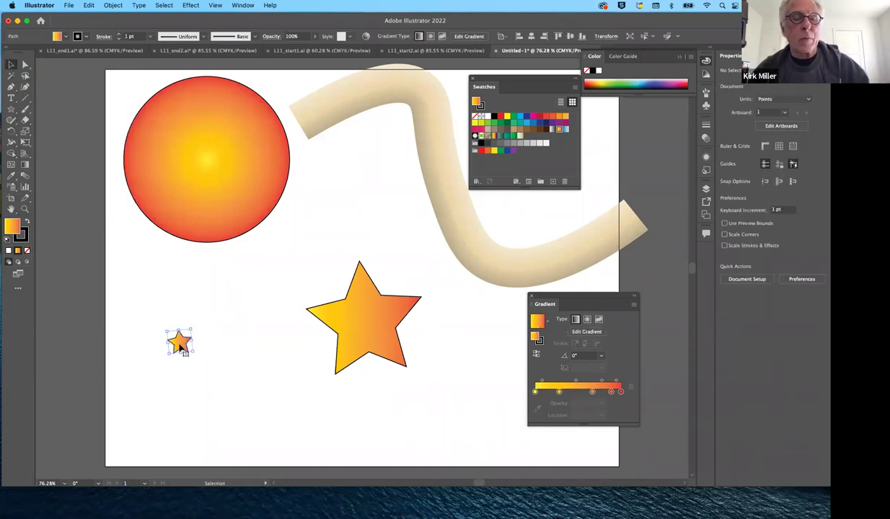
pyautogui.click(164, 274)
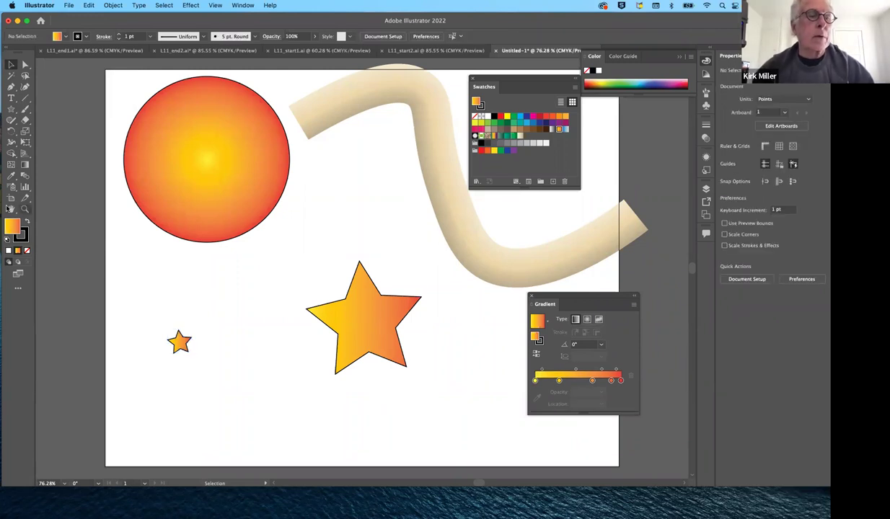
pyautogui.click(25, 176)
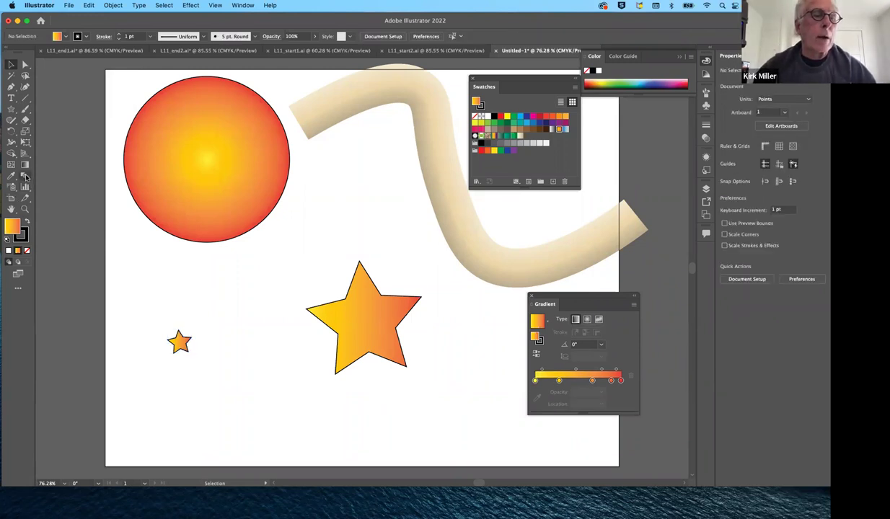
pyautogui.click(178, 333)
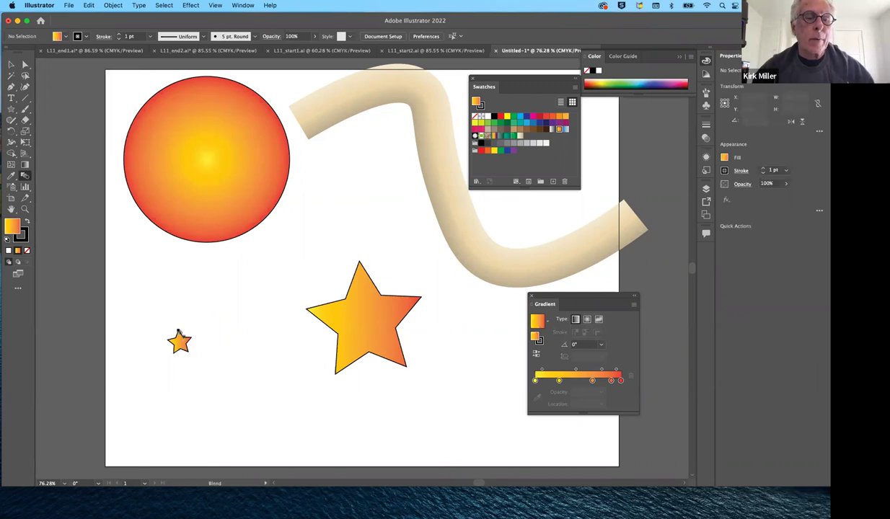
pyautogui.click(361, 263)
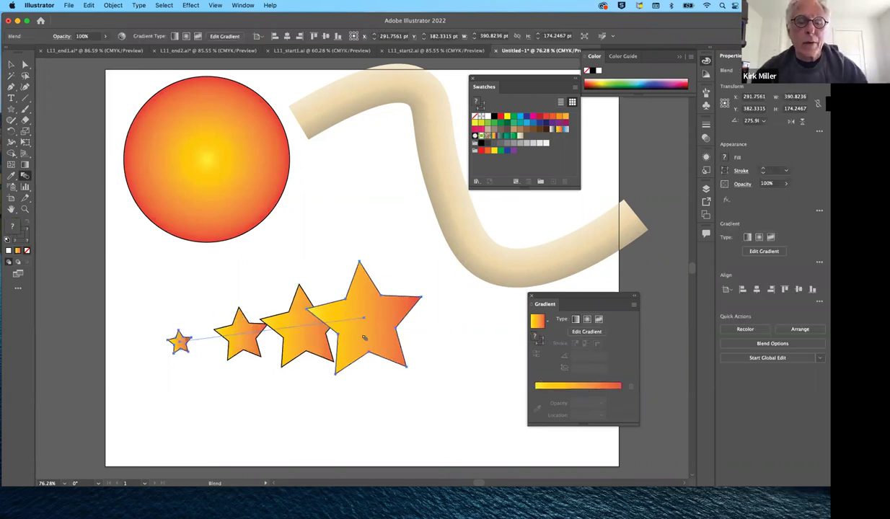
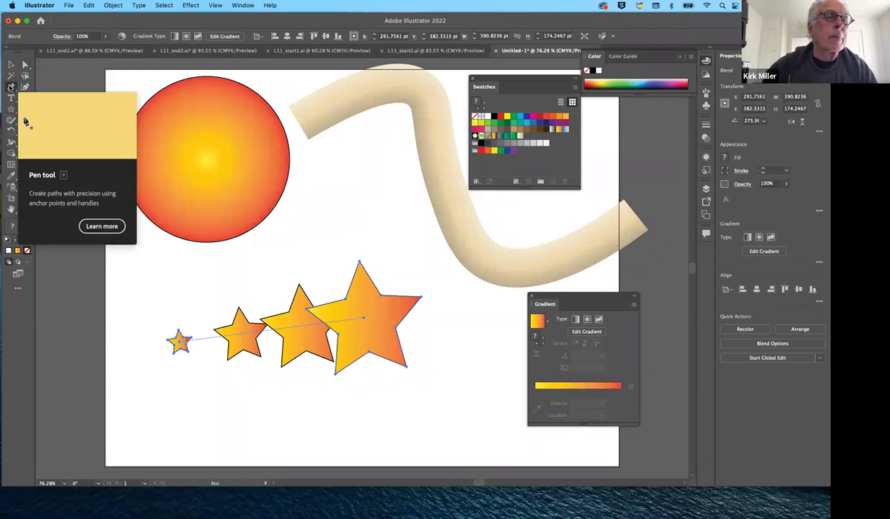
# Curve the blend's spine into a low arch with the Anchor Point tool, adjusting the direction handles at both ends.
pyautogui.click(11, 87)
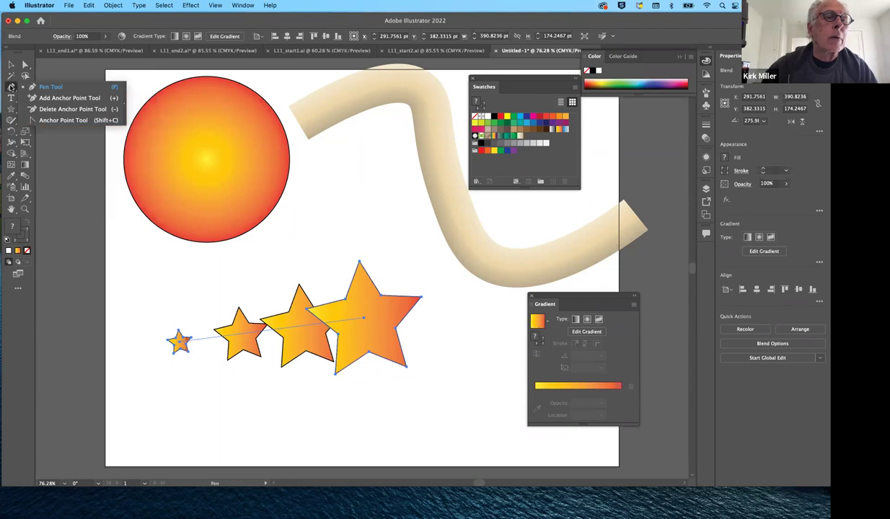
pyautogui.click(62, 123)
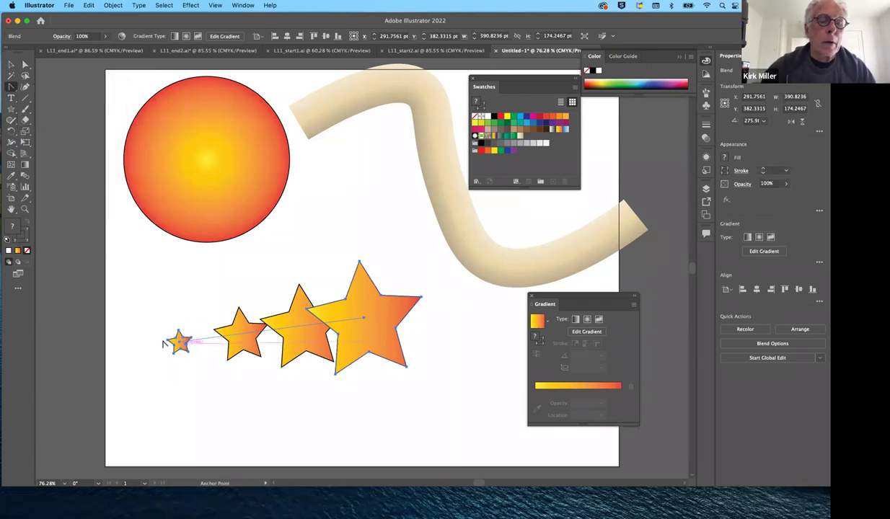
pyautogui.moveTo(179, 341); pyautogui.dragTo(113, 428)
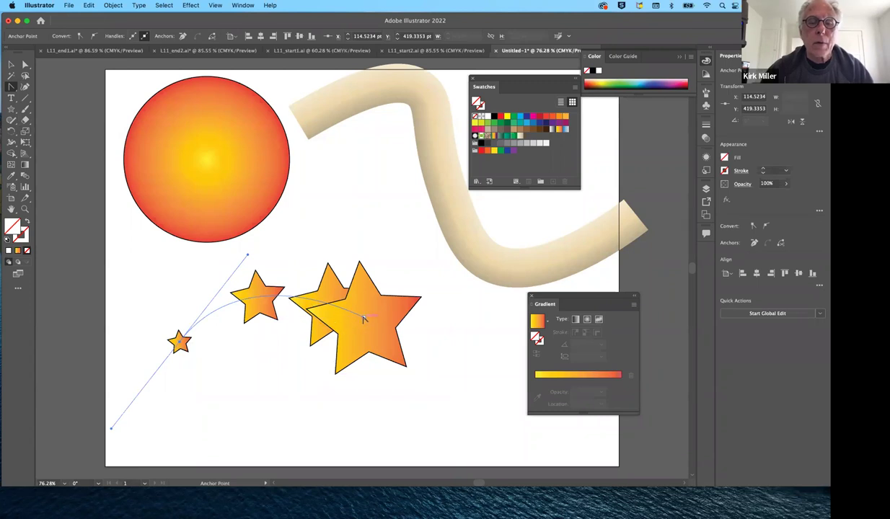
pyautogui.moveTo(364, 318); pyautogui.dragTo(317, 252)
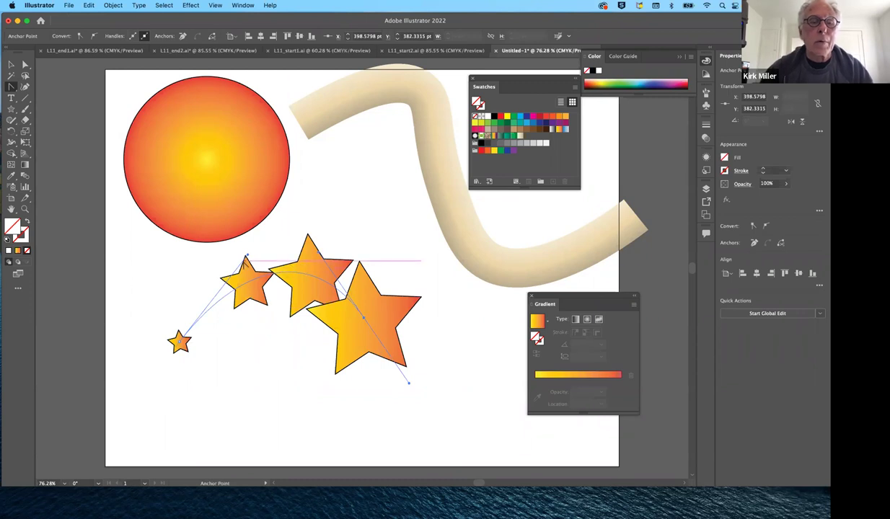
pyautogui.moveTo(246, 258); pyautogui.dragTo(211, 289)
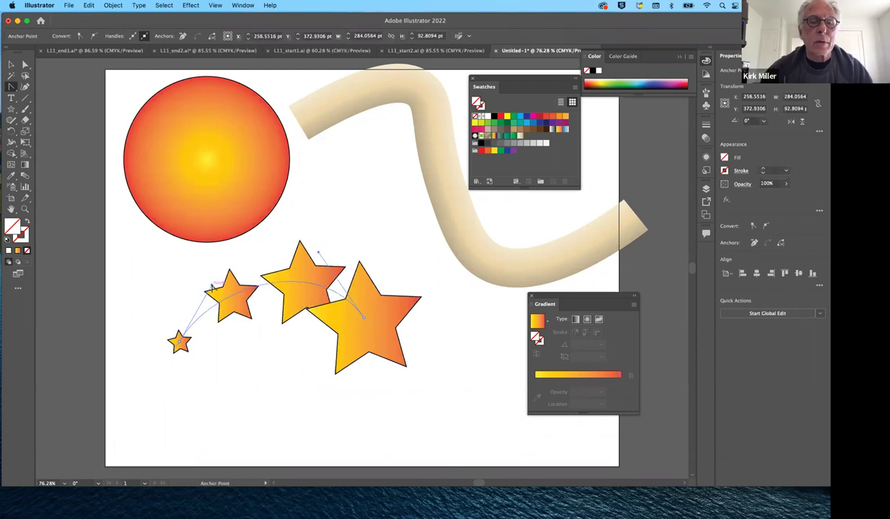
pyautogui.moveTo(210, 289); pyautogui.dragTo(197, 296)
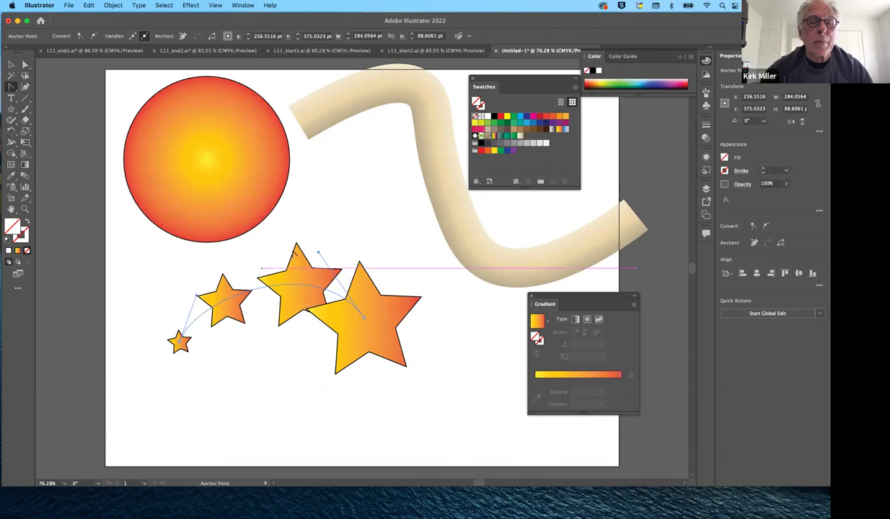
pyautogui.moveTo(319, 253)
pyautogui.mouseDown()
pyautogui.moveTo(327, 258)
pyautogui.moveTo(320, 259)
pyautogui.mouseUp()
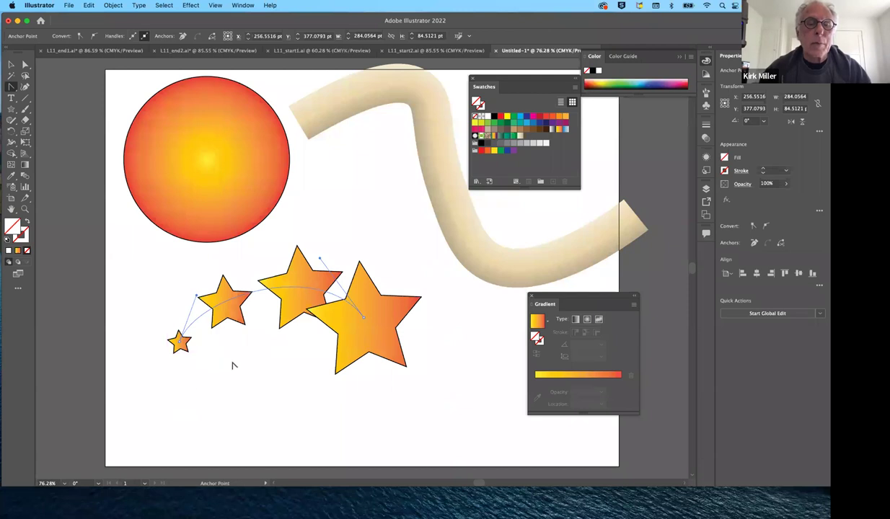
# Move the curved star blend up and right so it overlaps the beige wavy band, and deselect it.
pyautogui.click(10, 65)
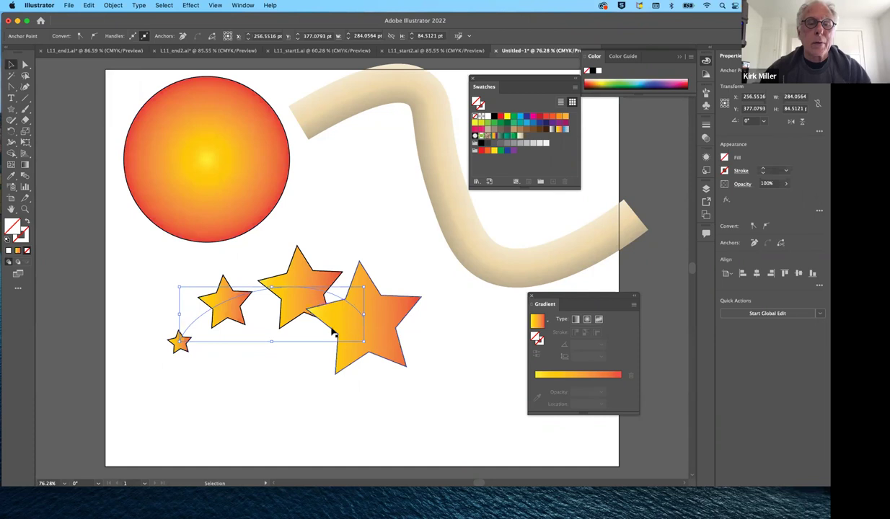
pyautogui.moveTo(334, 327); pyautogui.dragTo(454, 208)
pyautogui.click(307, 372)
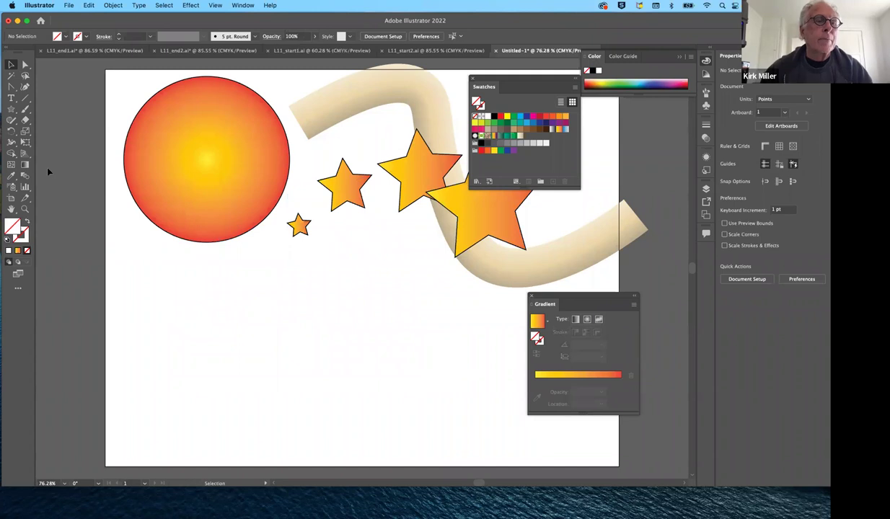
# Draw a square about 124 pt wide in the empty area below the gradient circle and fill it with red.
pyautogui.click(11, 110)
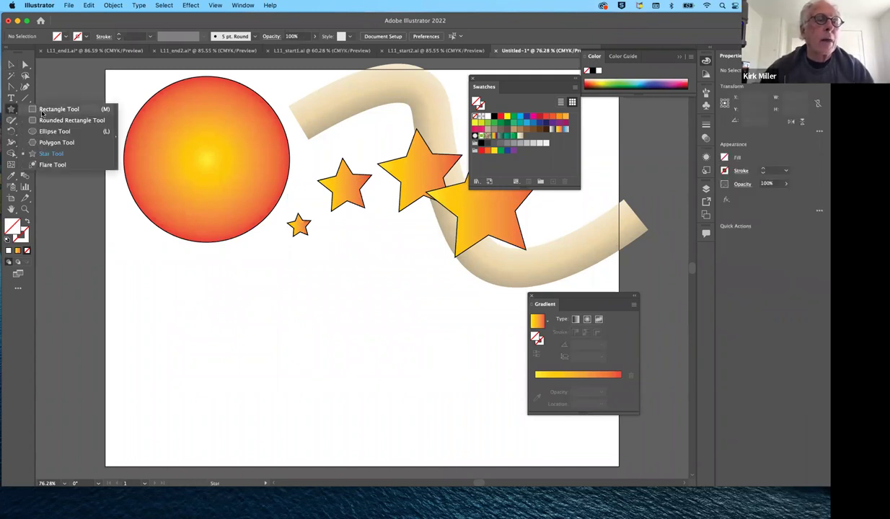
pyautogui.click(57, 109)
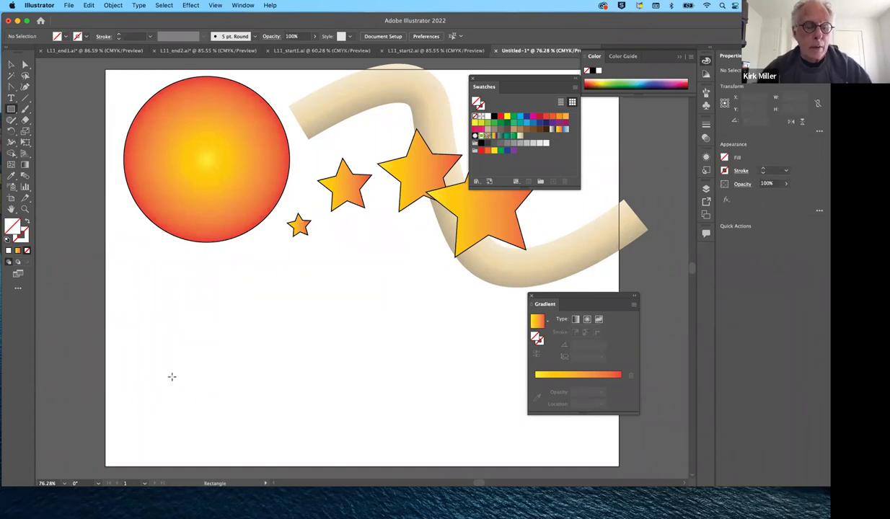
pyautogui.moveTo(172, 377); pyautogui.dragTo(229, 377)
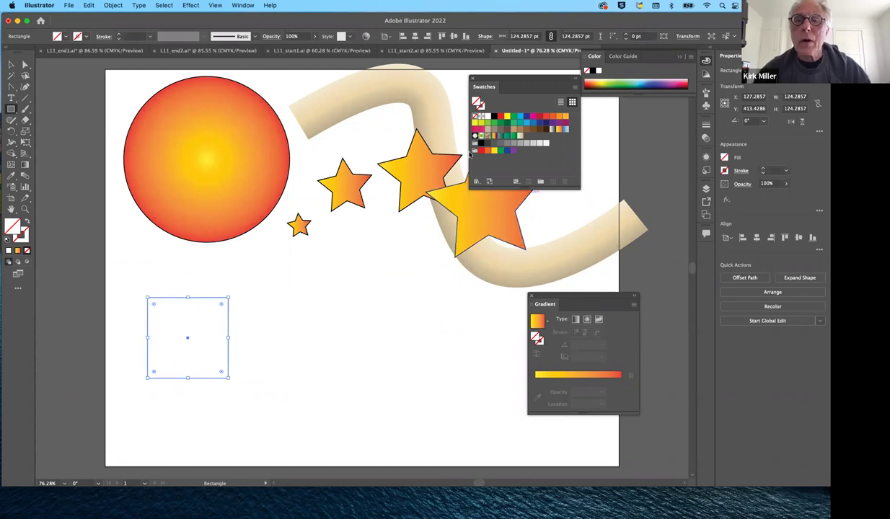
pyautogui.click(500, 117)
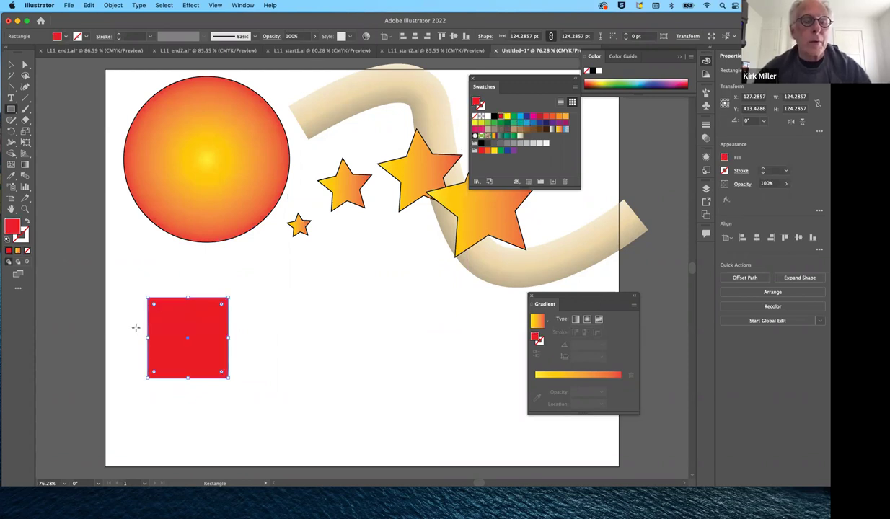
# Draw a circle about 113 pt in diameter beside the red square, level with its centre, and fill it with green.
pyautogui.click(13, 110)
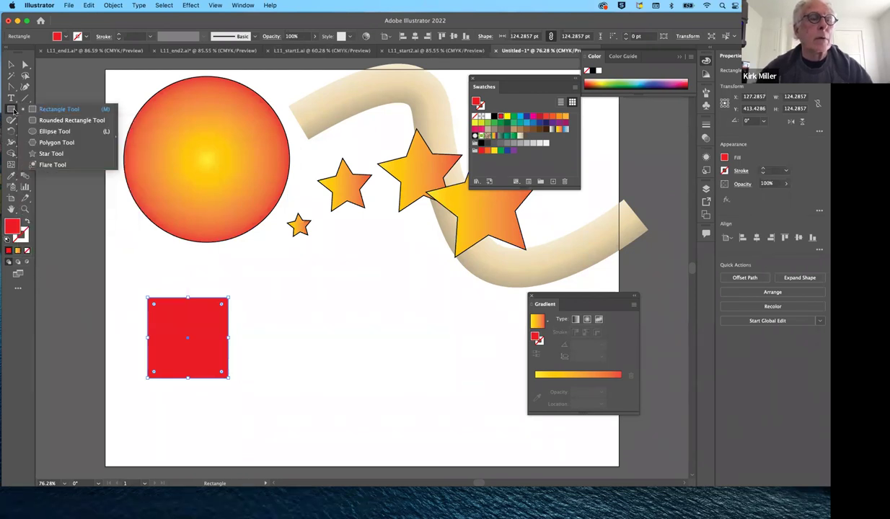
pyautogui.click(65, 132)
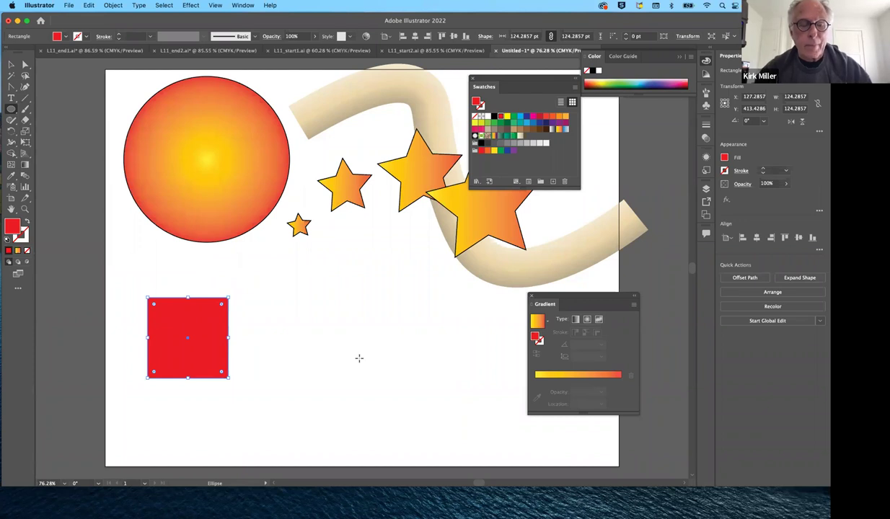
pyautogui.moveTo(378, 338); pyautogui.dragTo(416, 374)
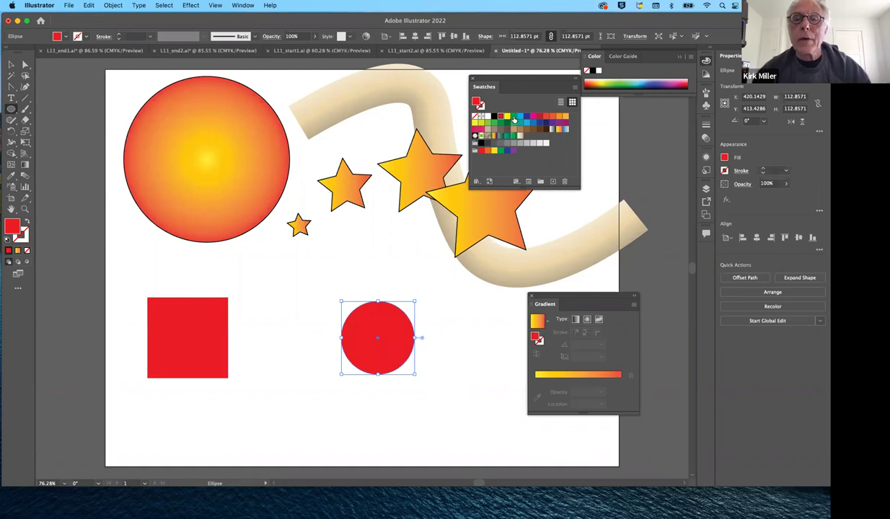
pyautogui.click(514, 116)
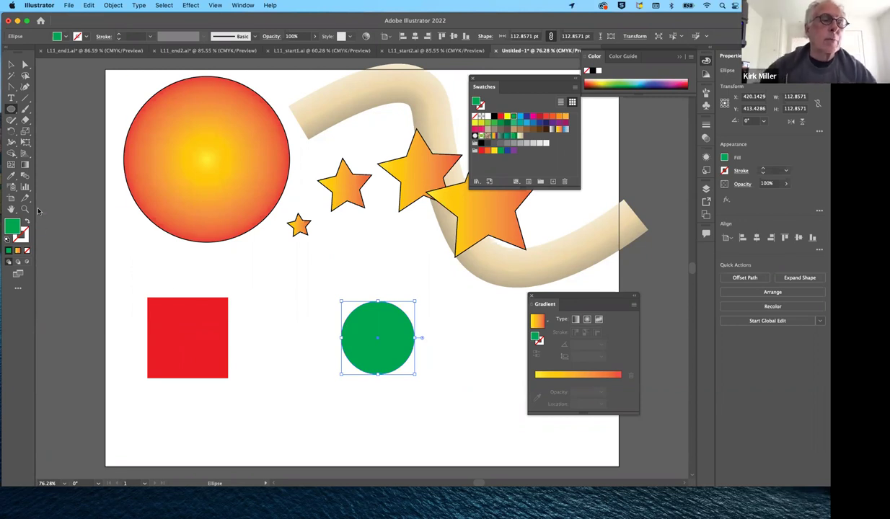
# Blend the green circle with the red square and preview the blend with Specified Steps spacing set to 4.
pyautogui.click(25, 178)
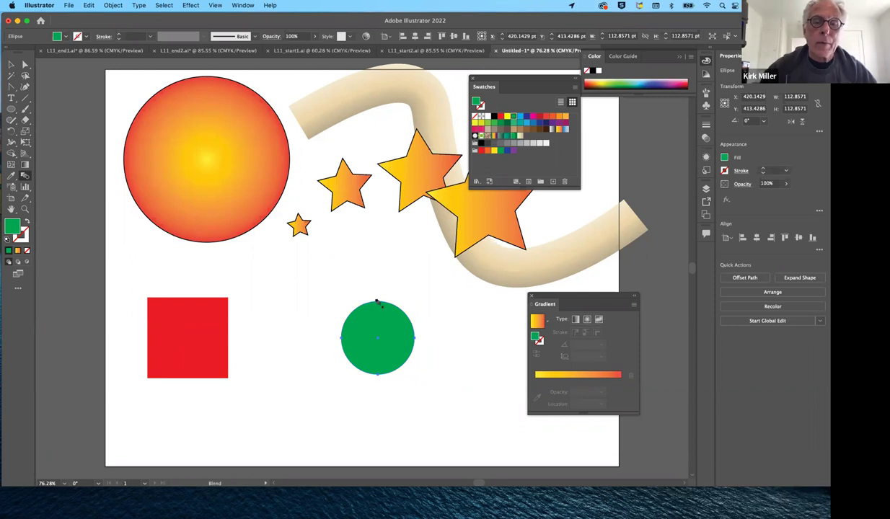
pyautogui.click(229, 302)
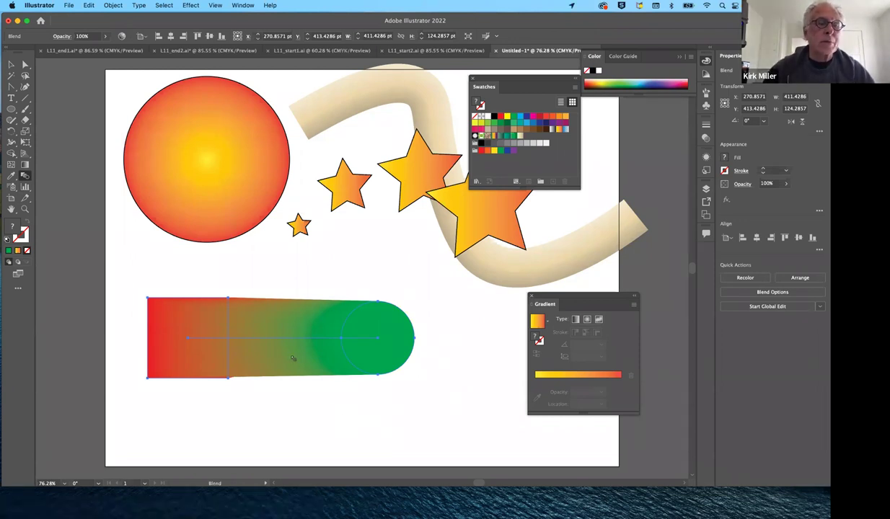
pyautogui.doubleClick(26, 177)
pyautogui.moveTo(595, 160); pyautogui.dragTo(495, 176)
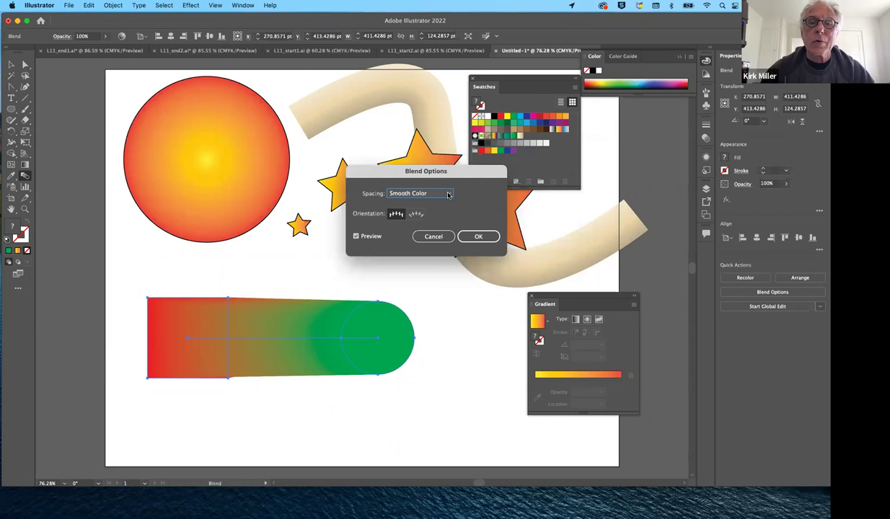
pyautogui.click(447, 194)
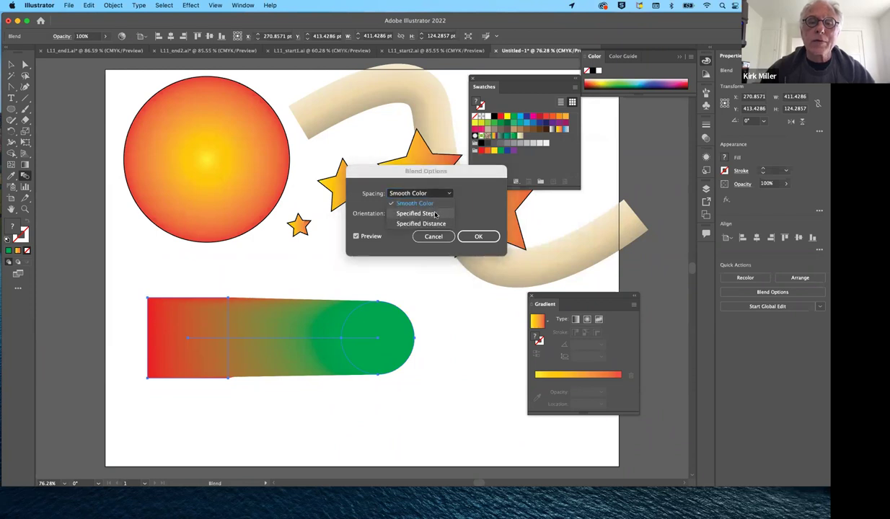
pyautogui.click(419, 214)
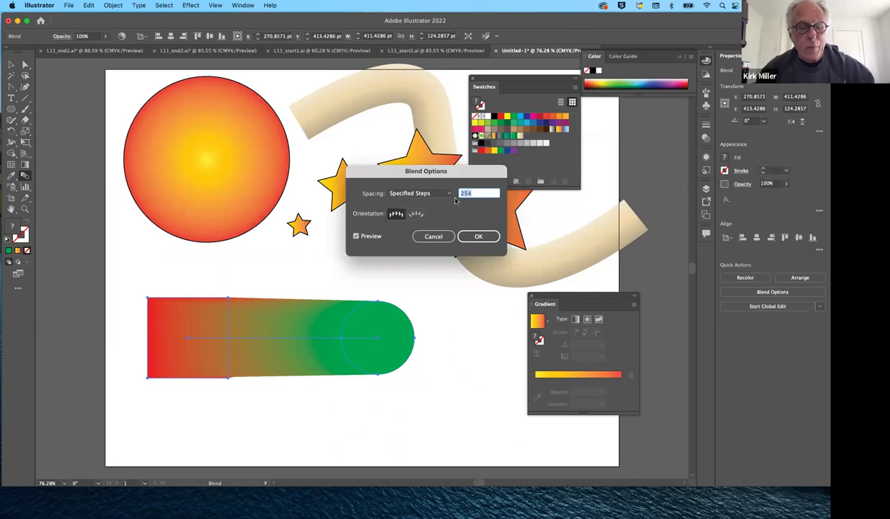
pyautogui.write('4')
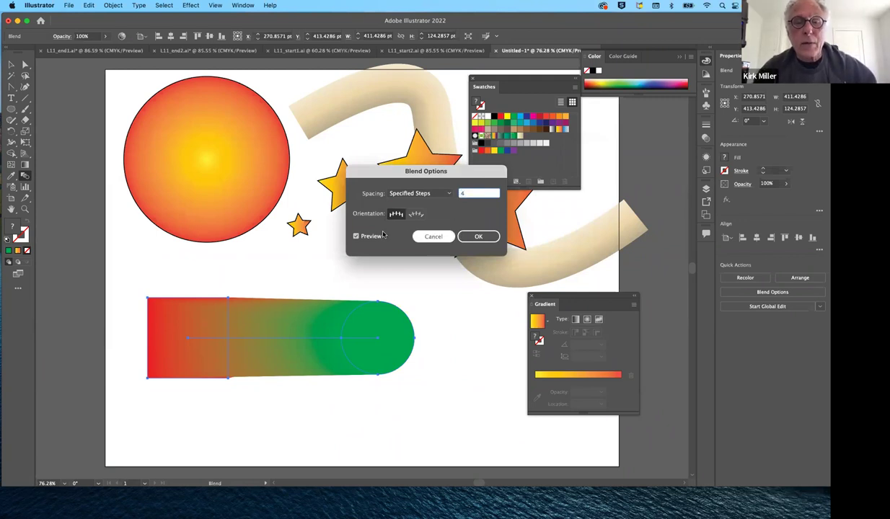
pyautogui.click(356, 237)
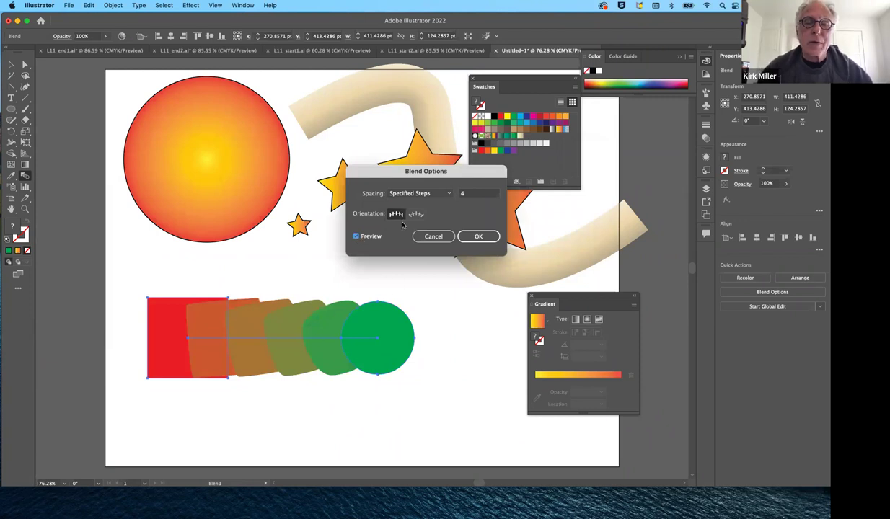
# Reduce the square-to-circle blend to 3 specified steps, refresh the preview and apply the options.
pyautogui.click(460, 194)
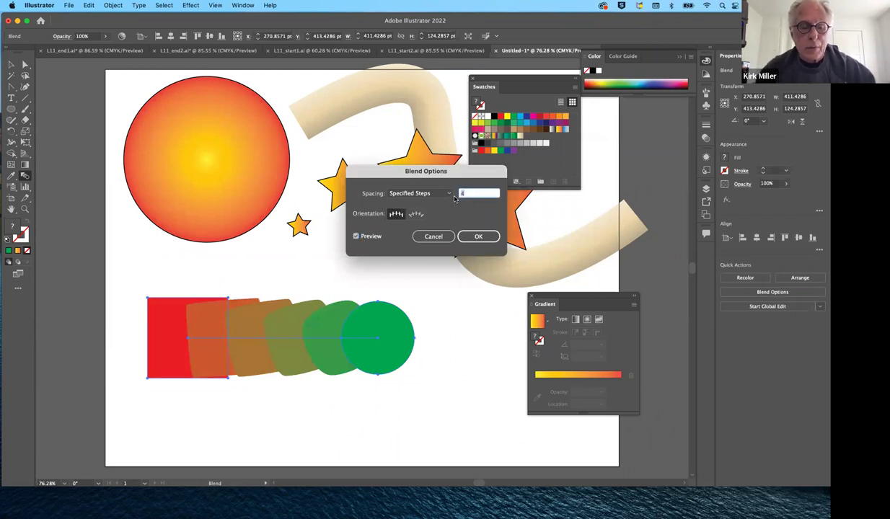
pyautogui.write('3')
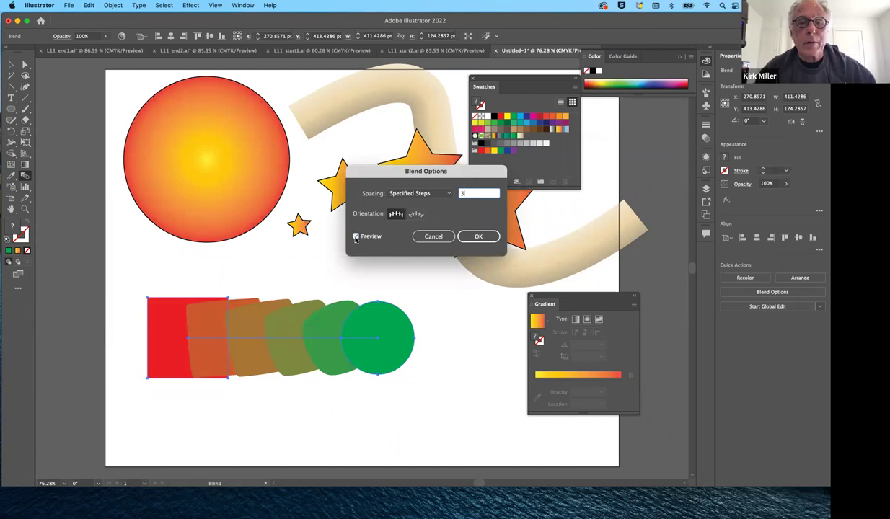
pyautogui.click(356, 236)
pyautogui.click(356, 237)
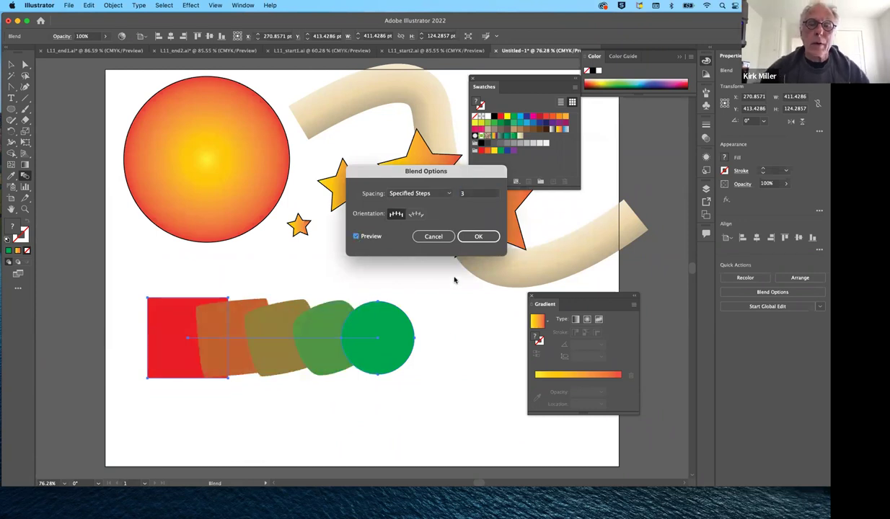
pyautogui.click(477, 235)
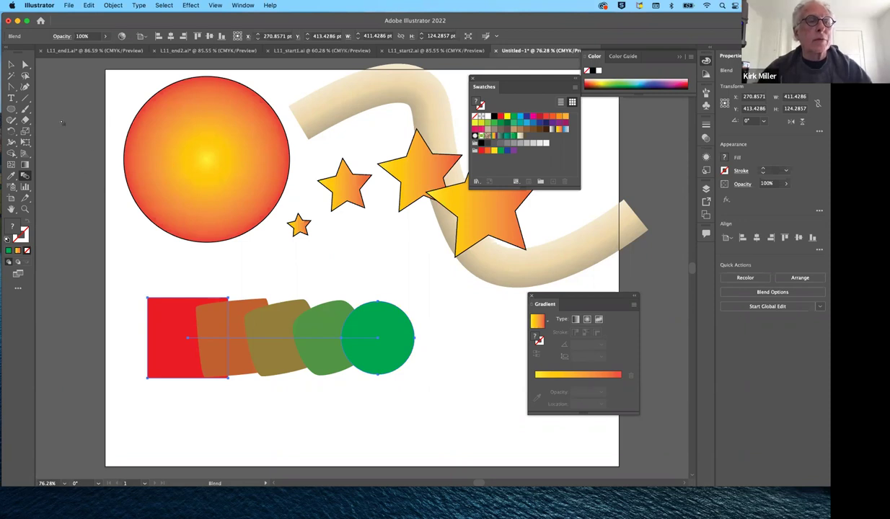
# Move the square-to-circle blend up over the gradient circle and deselect it.
pyautogui.click(11, 64)
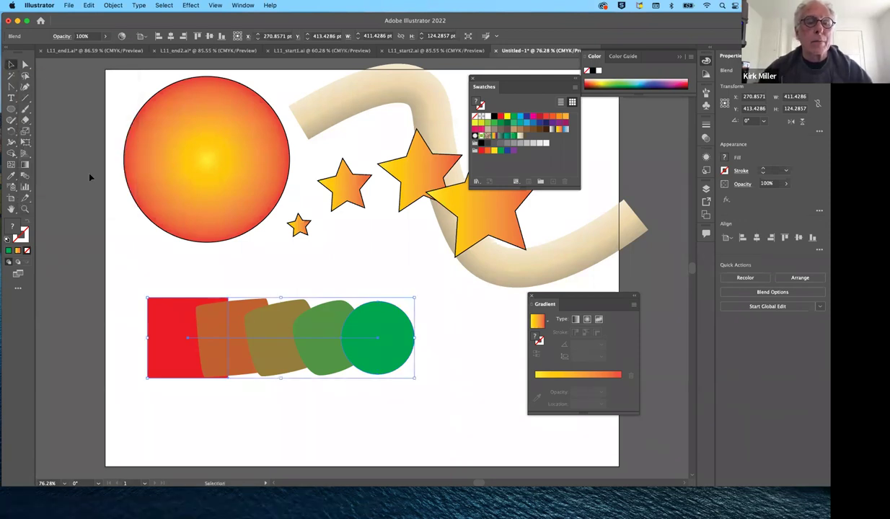
pyautogui.moveTo(249, 321); pyautogui.dragTo(232, 120)
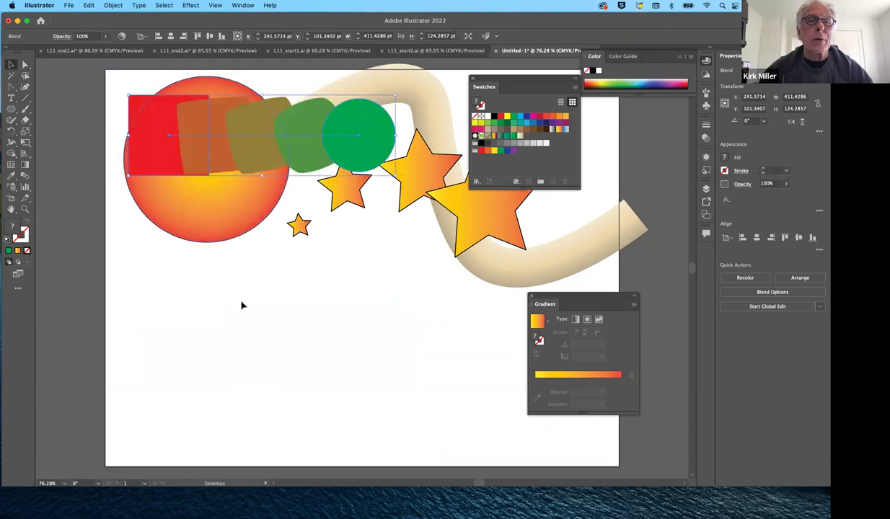
pyautogui.click(305, 329)
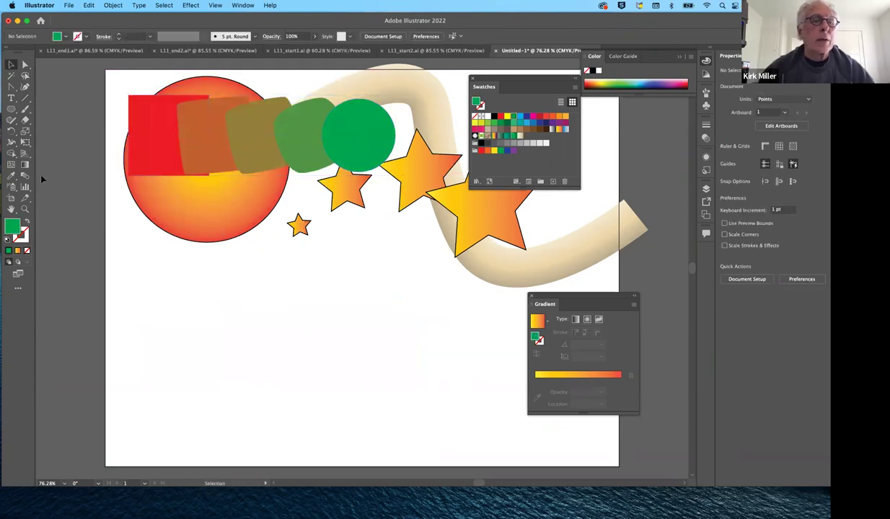
# Draw a five-point wavy path about 449 pt wide below the artwork with the Curvature tool, and swap its fill and stroke.
pyautogui.click(25, 88)
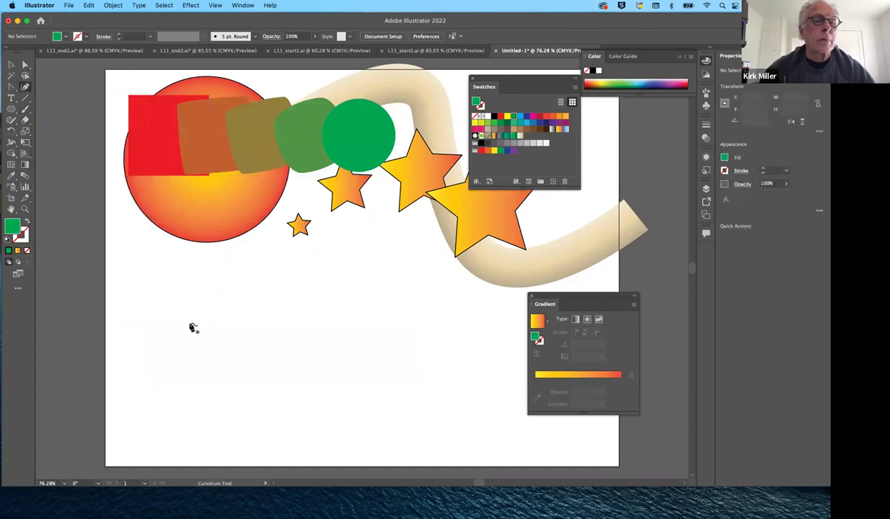
pyautogui.click(165, 294)
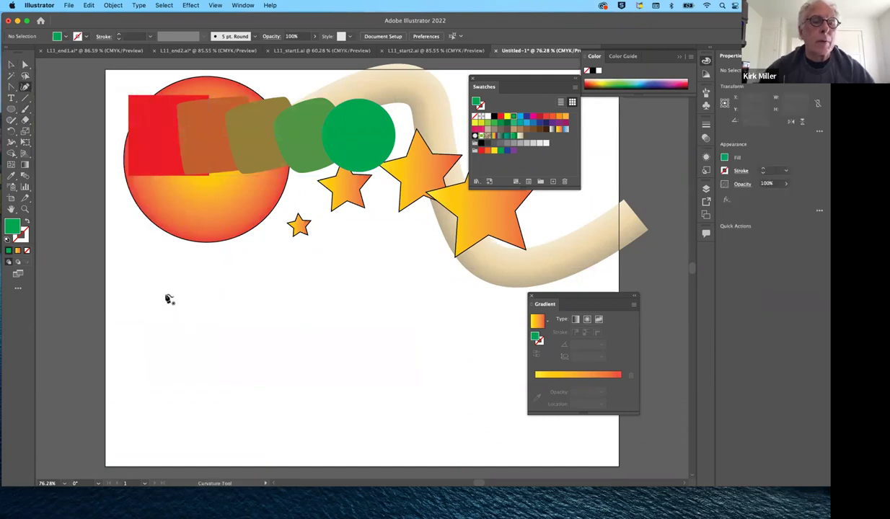
pyautogui.click(250, 263)
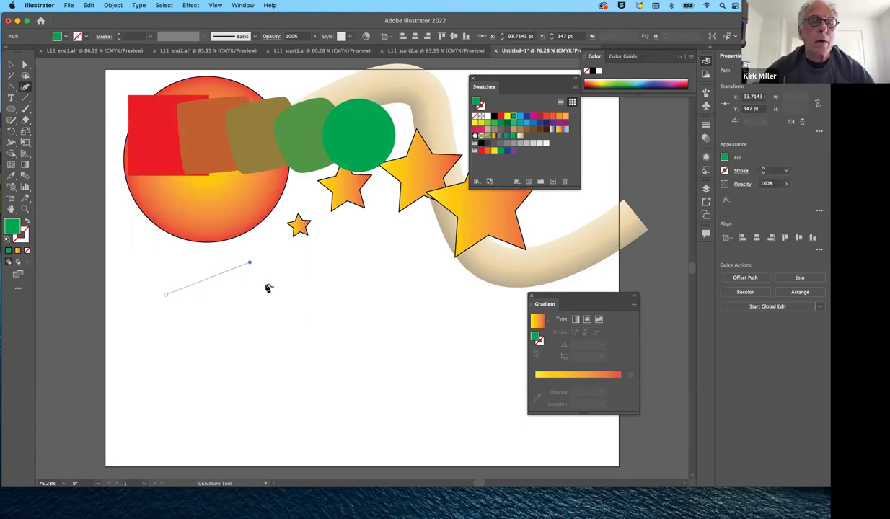
pyautogui.click(292, 313)
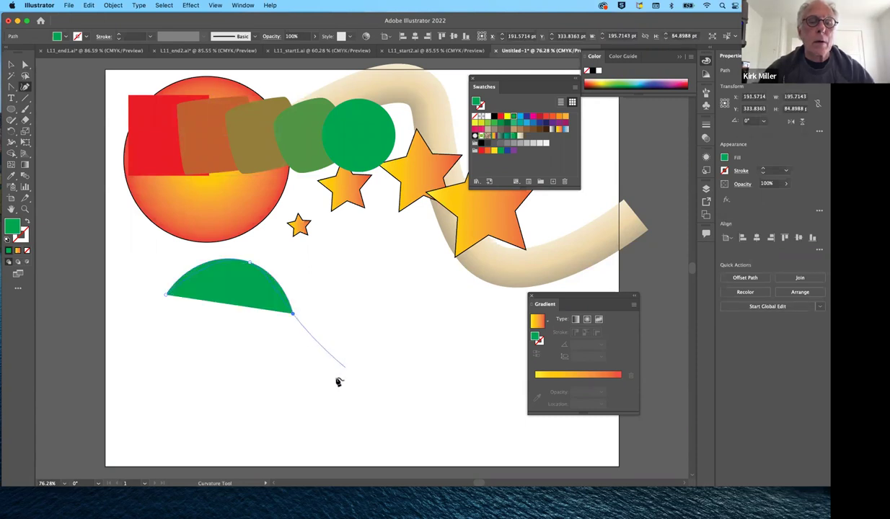
pyautogui.click(337, 379)
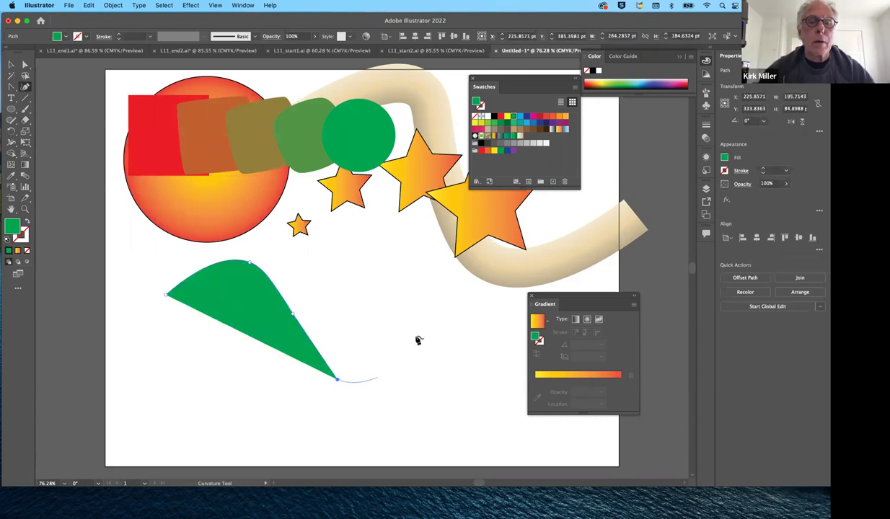
pyautogui.click(458, 334)
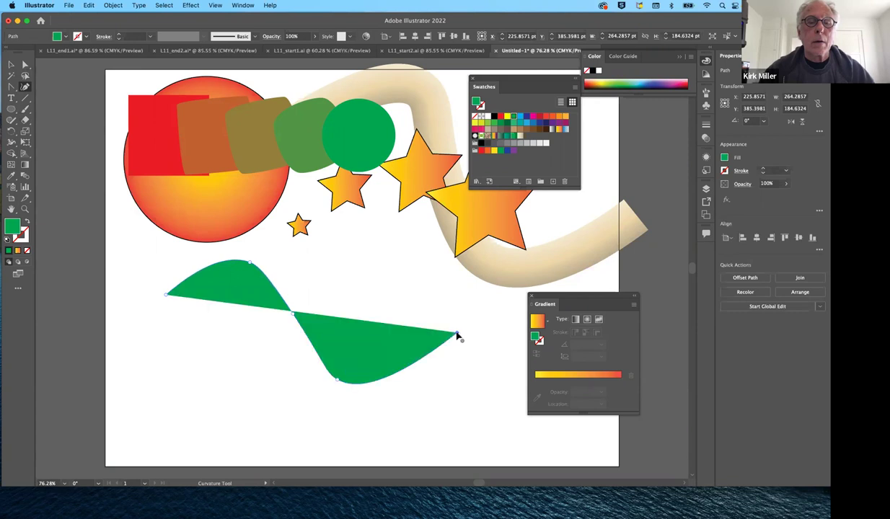
pyautogui.click(25, 223)
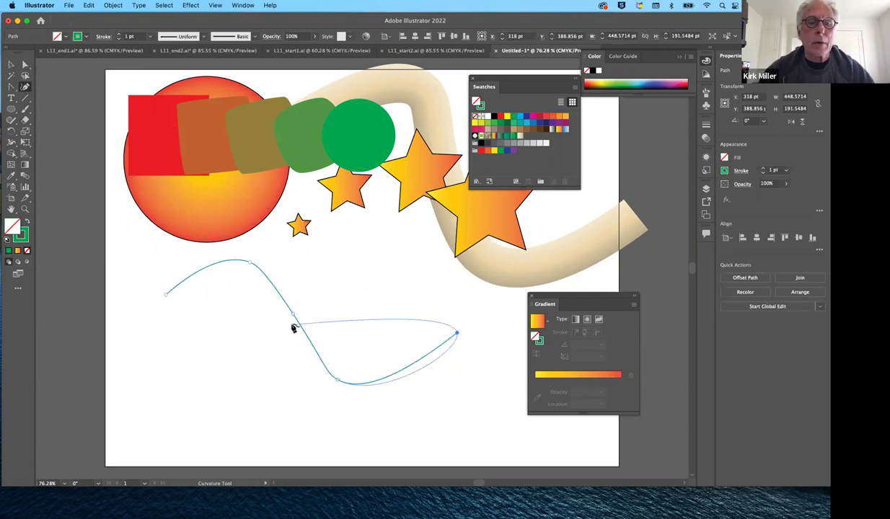
# Smooth and widen the wavy path by shifting its middle point, crest and starting point to the left, and deselect it.
pyautogui.moveTo(295, 318); pyautogui.dragTo(282, 328)
pyautogui.moveTo(247, 261); pyautogui.dragTo(233, 262)
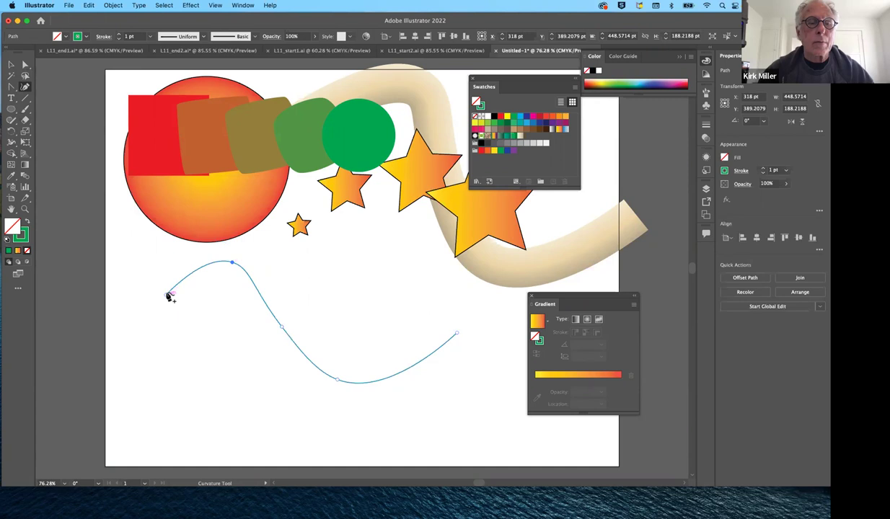
pyautogui.click(134, 301)
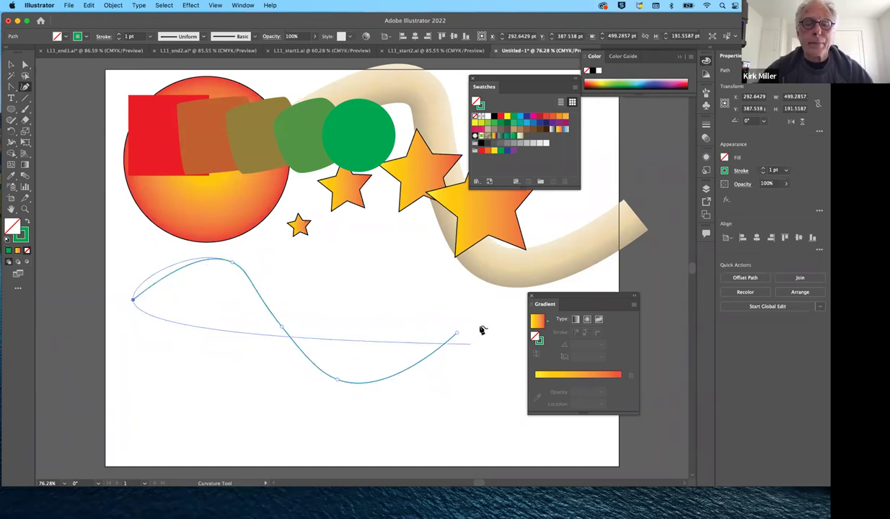
pyautogui.press('Escape')
pyautogui.press('super+shift+a')
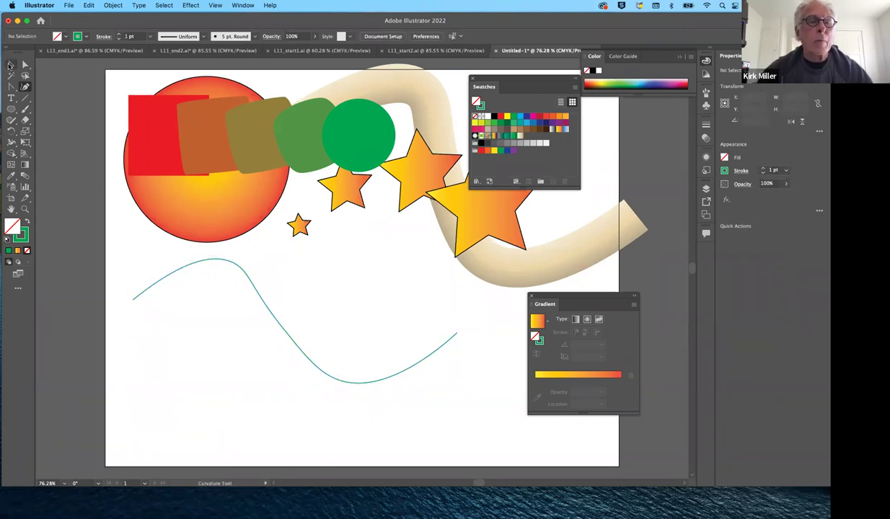
# Select the wavy path and set its stroke weight to 6 pt.
pyautogui.click(10, 65)
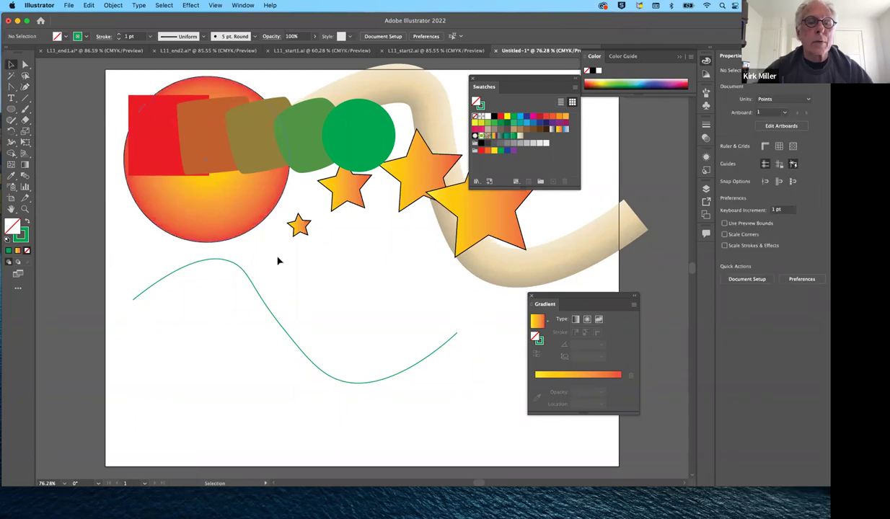
pyautogui.click(345, 382)
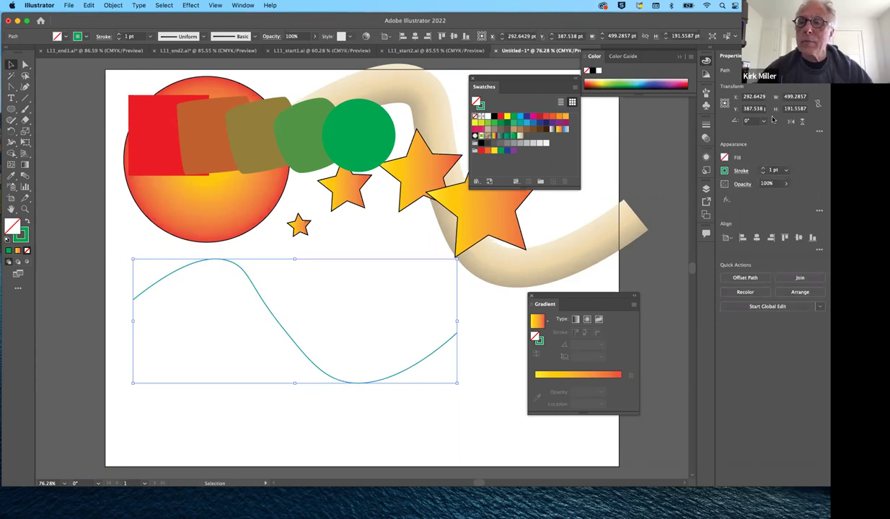
pyautogui.click(763, 168)
pyautogui.click(763, 168)
pyautogui.click(763, 168)
pyautogui.click(763, 168)
pyautogui.click(763, 168)
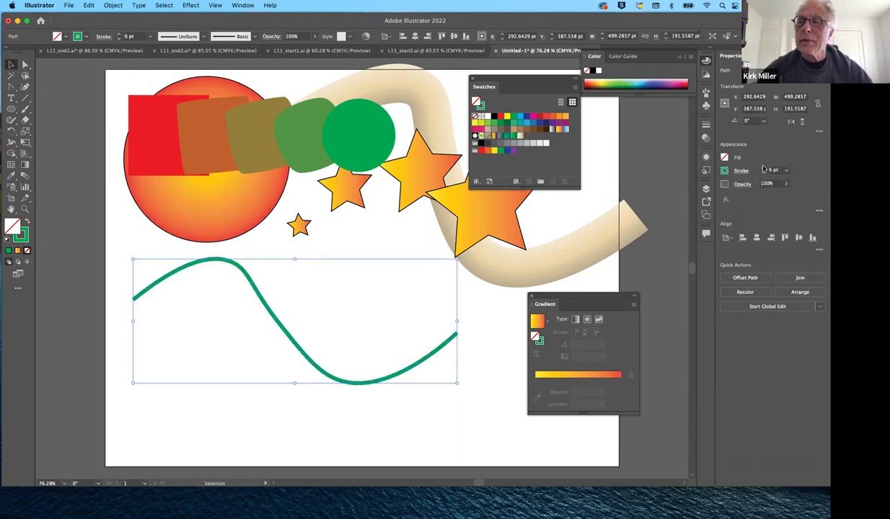
pyautogui.click(477, 346)
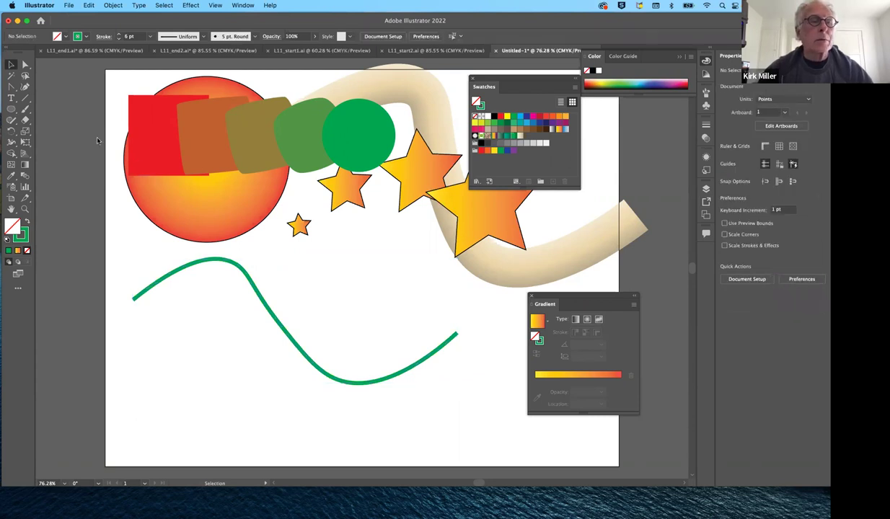
pyautogui.click(25, 98)
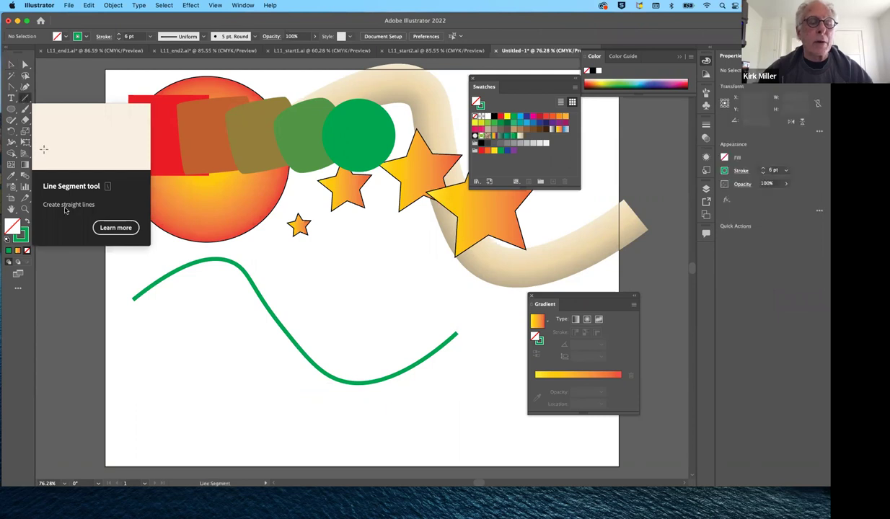
pyautogui.click(135, 424)
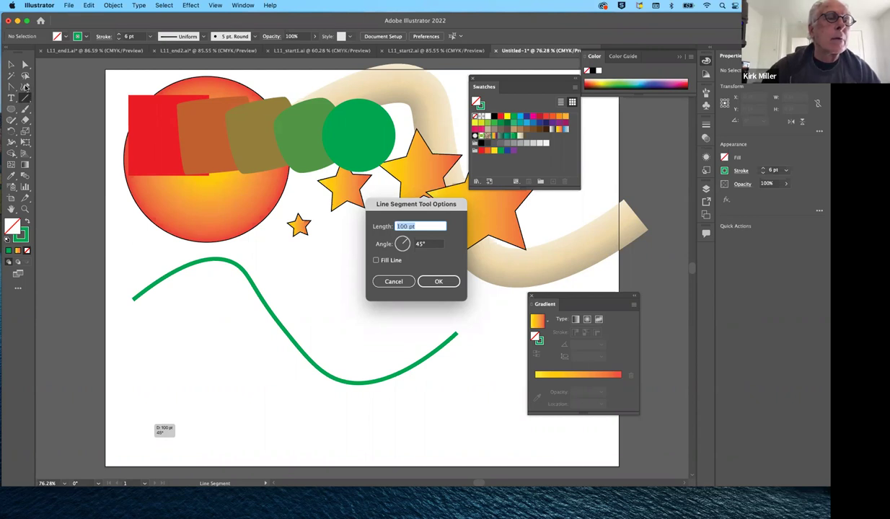
pyautogui.click(393, 282)
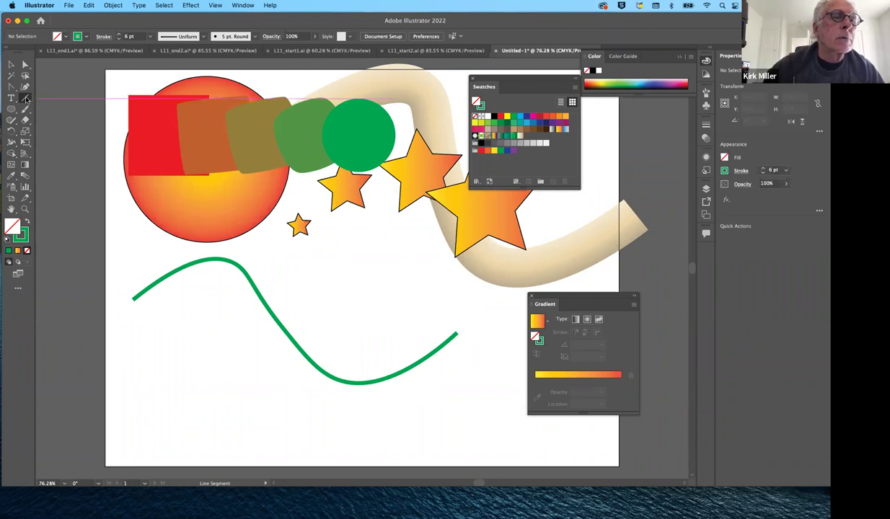
pyautogui.click(26, 99)
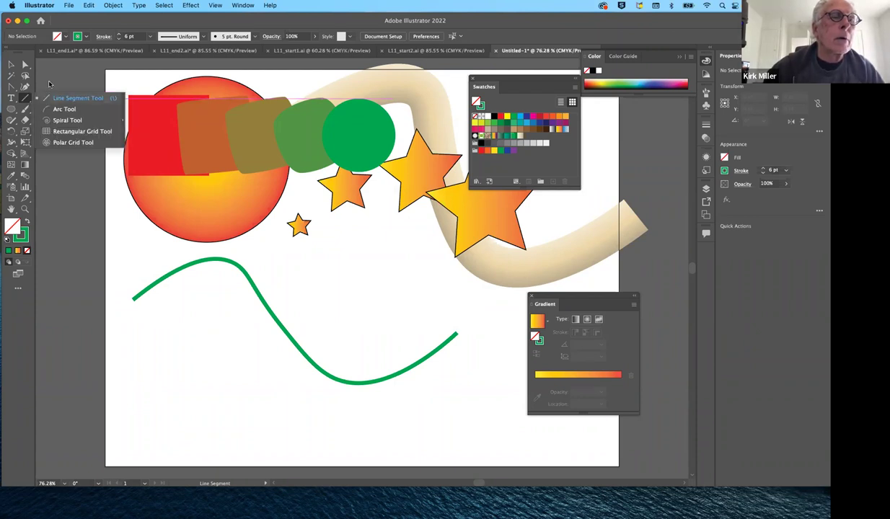
pyautogui.click(80, 116)
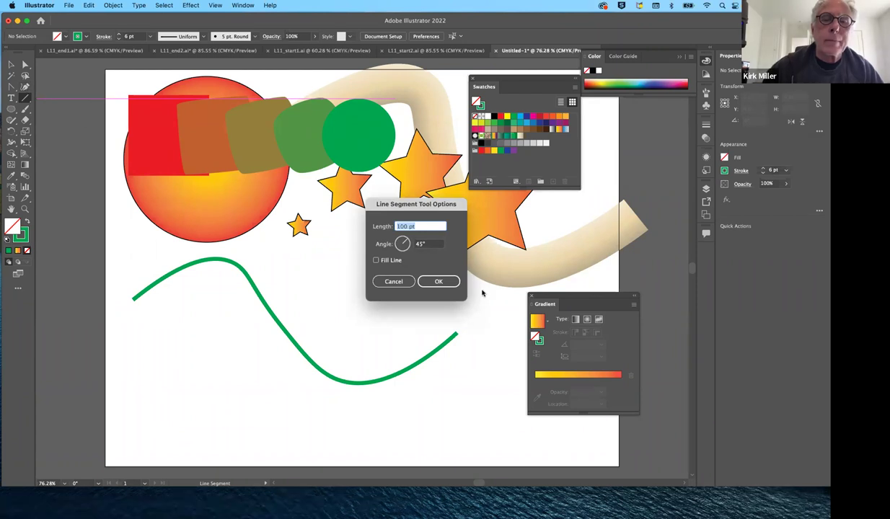
pyautogui.click(390, 281)
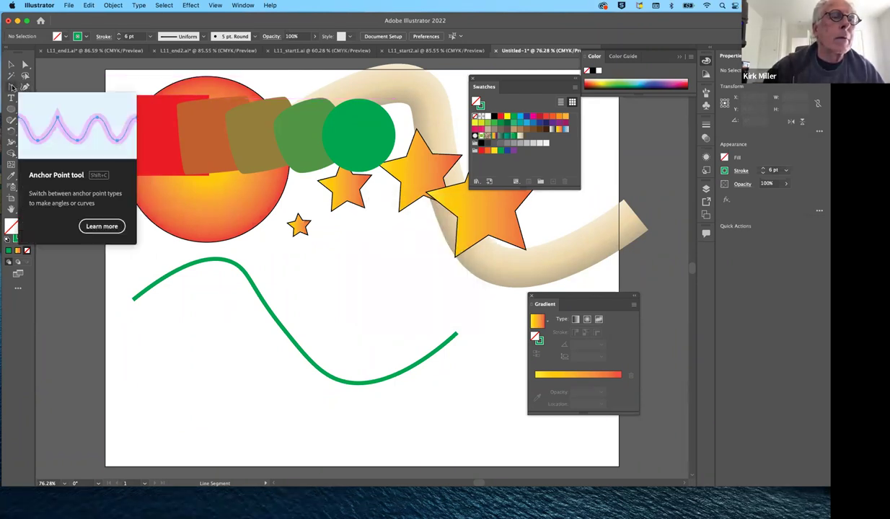
# Draw a straight horizontal line about 487 pt long below the wavy path with the Pen tool, and finish the path.
pyautogui.click(11, 87)
pyautogui.click(45, 88)
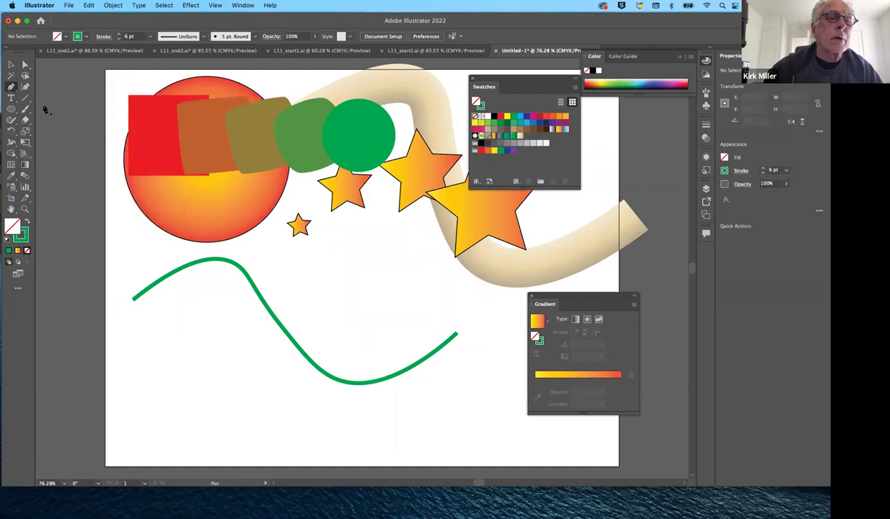
pyautogui.click(132, 427)
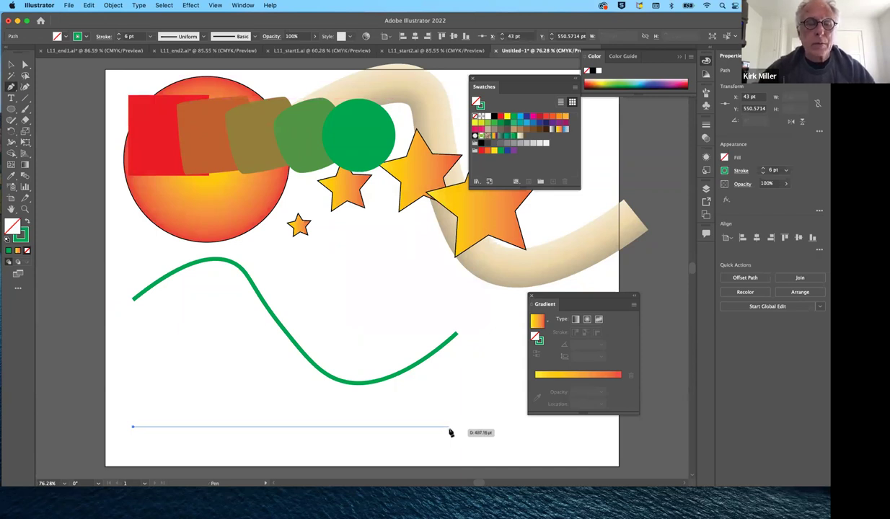
pyautogui.keyDown('shift'); pyautogui.click(450, 427); pyautogui.keyUp('shift')
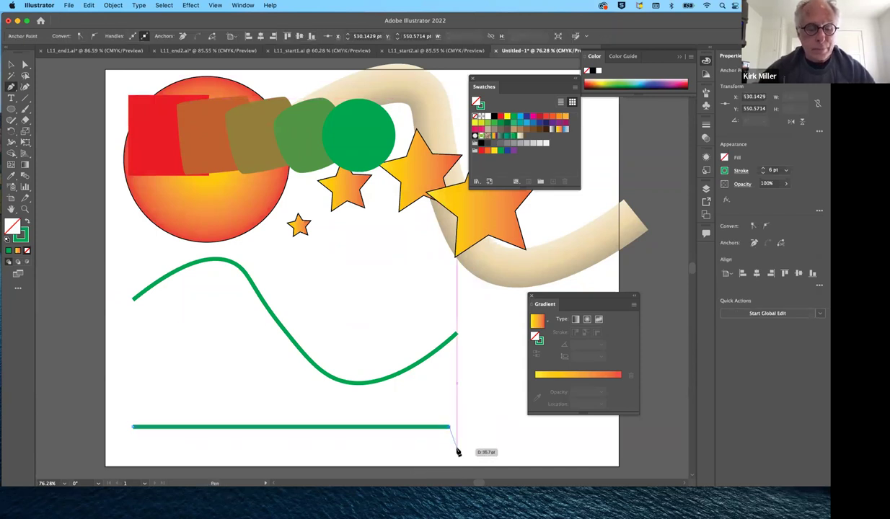
pyautogui.keyDown('super'); pyautogui.click(466, 447); pyautogui.keyUp('super')
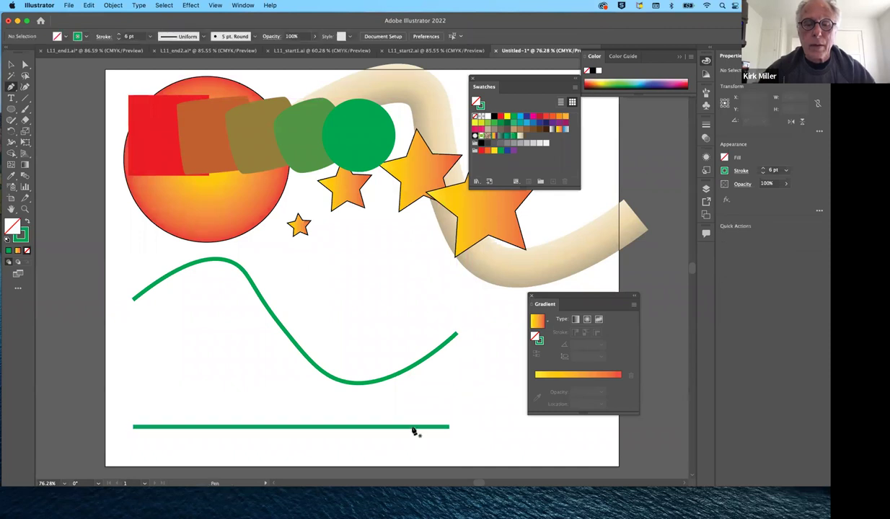
# Select the straight line and give it no fill and a red stroke.
pyautogui.click(11, 64)
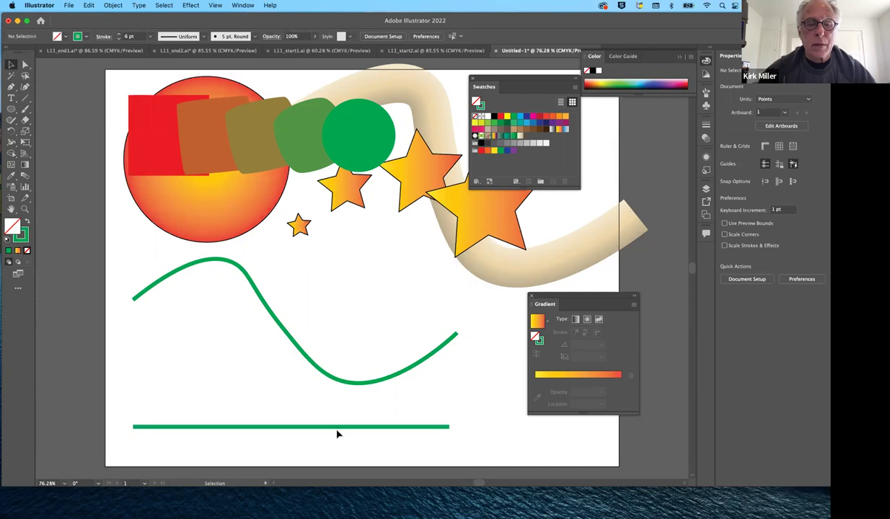
pyautogui.click(371, 427)
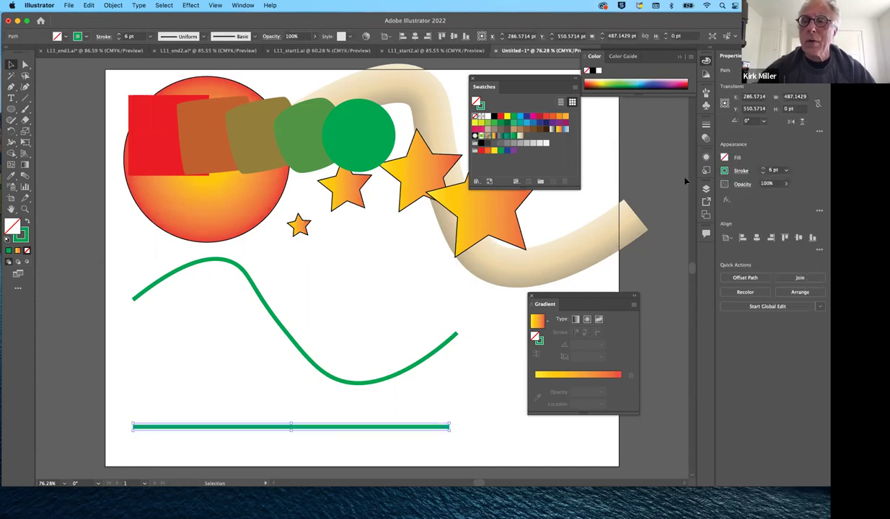
pyautogui.click(502, 116)
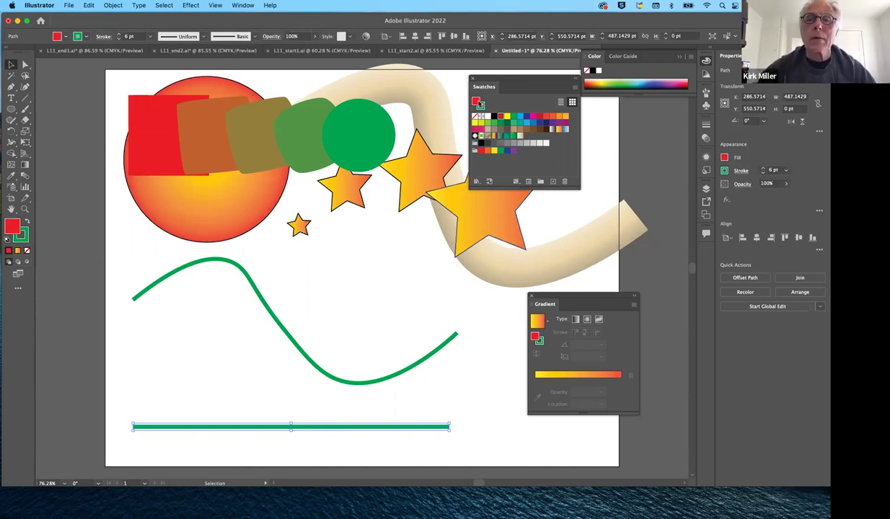
pyautogui.click(481, 106)
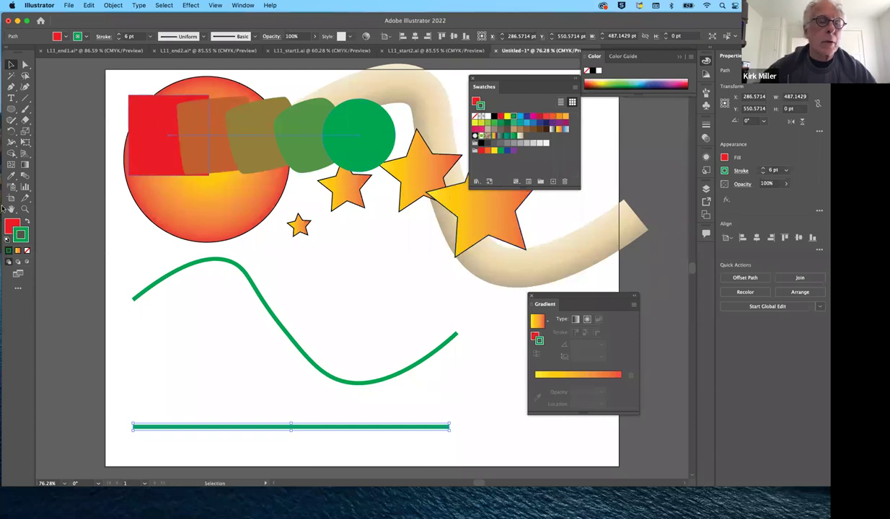
pyautogui.click(12, 226)
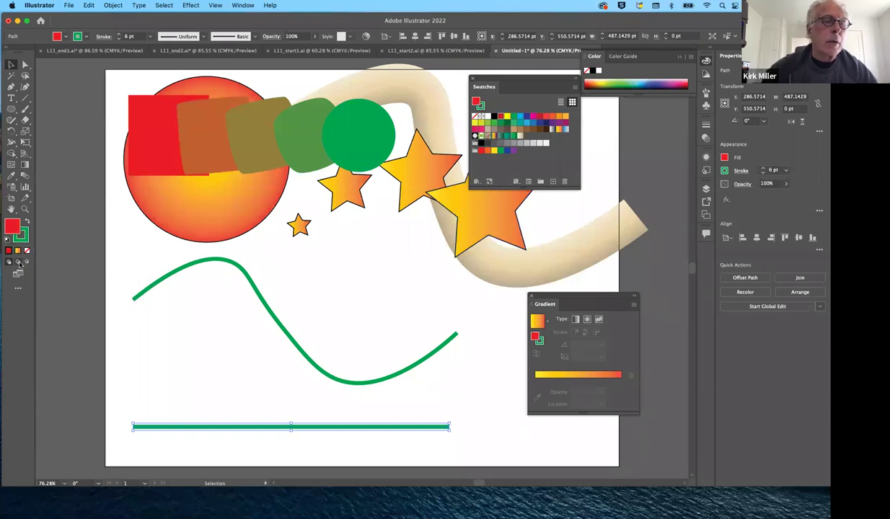
pyautogui.click(27, 251)
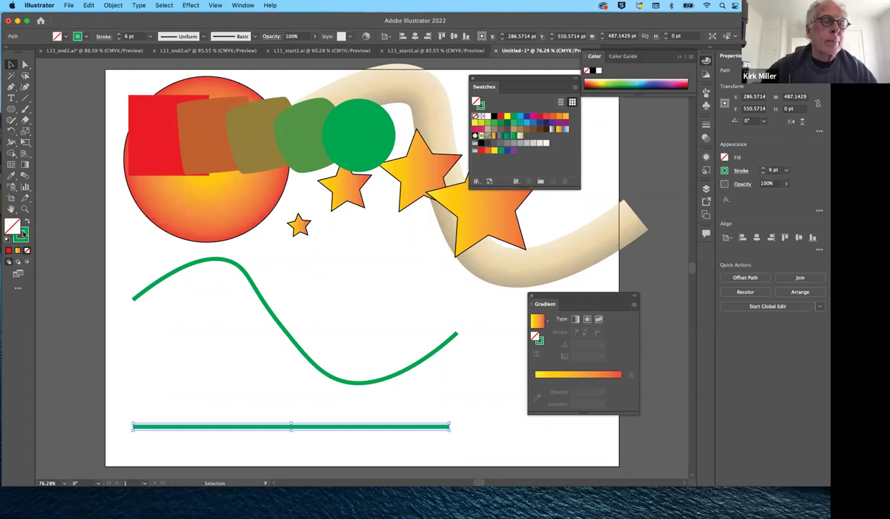
pyautogui.press('x')
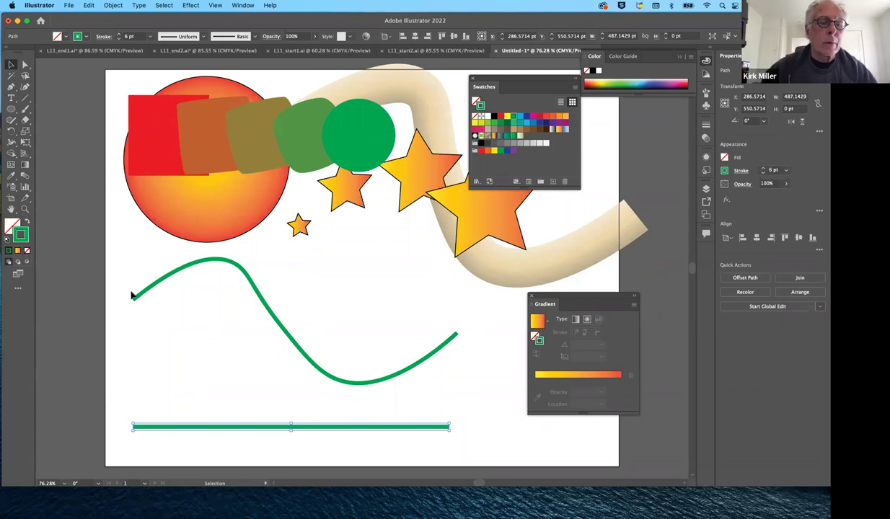
pyautogui.click(500, 117)
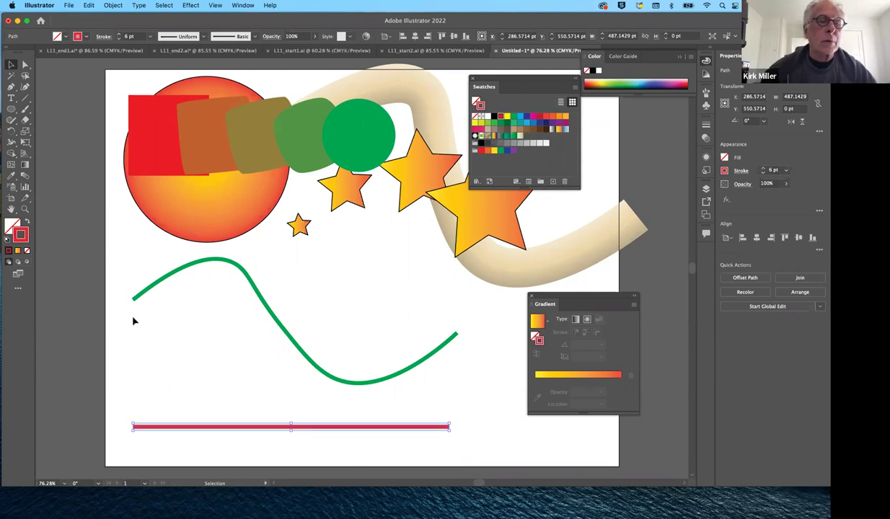
# Blend the green wavy path with the red line from their left endpoints, and move the deselected blend about 386 pt to the right.
pyautogui.click(26, 177)
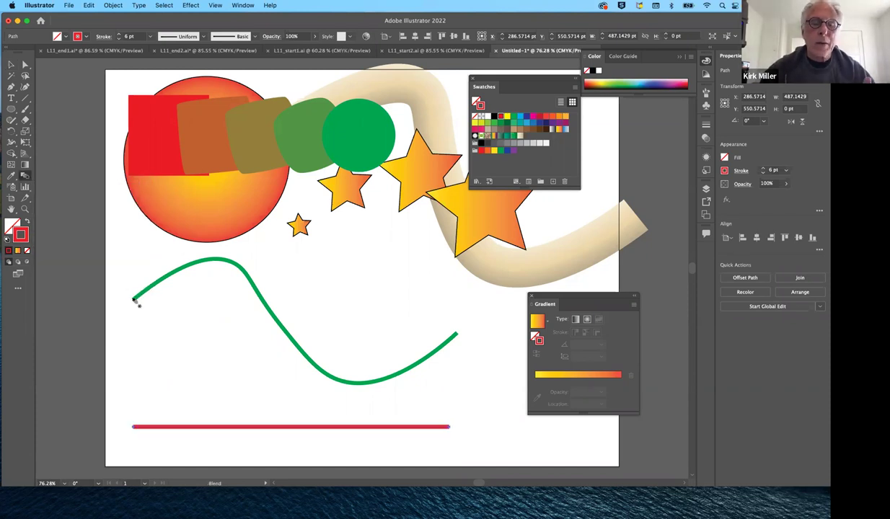
pyautogui.click(134, 427)
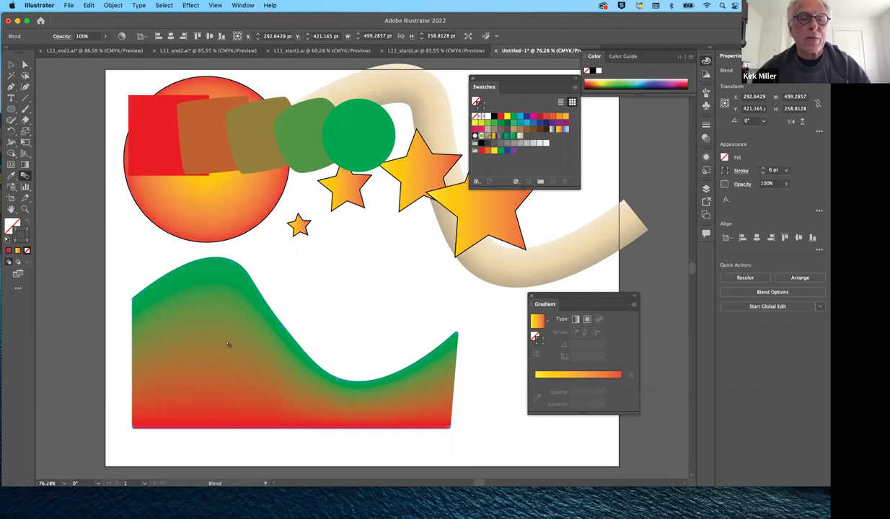
pyautogui.press('v')
pyautogui.click(209, 311)
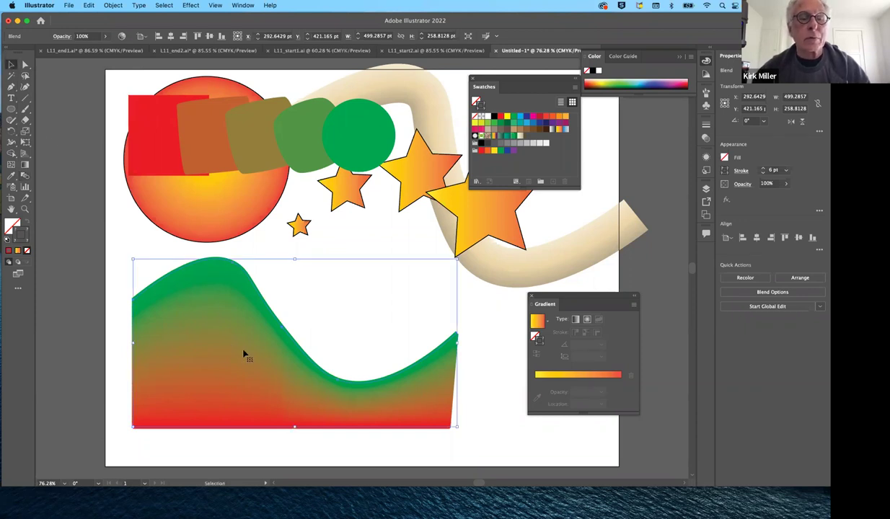
pyautogui.moveTo(275, 370); pyautogui.dragTo(492, 345)
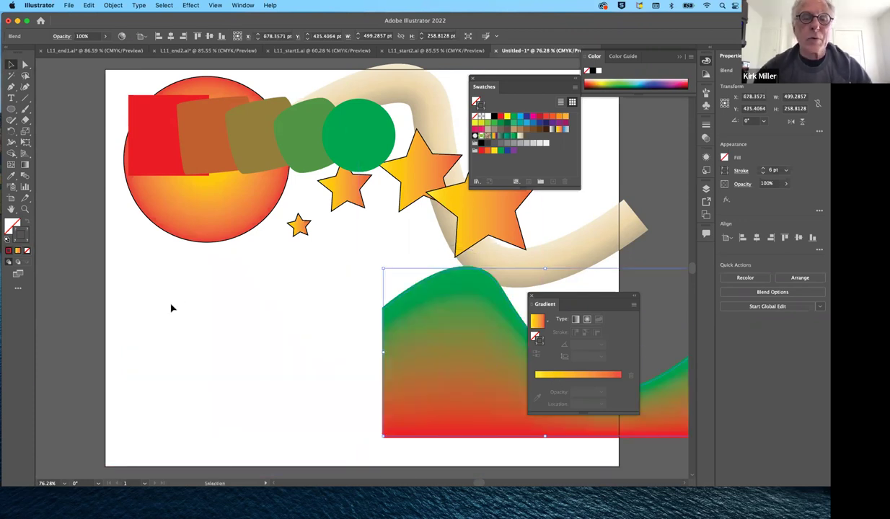
pyautogui.click(170, 326)
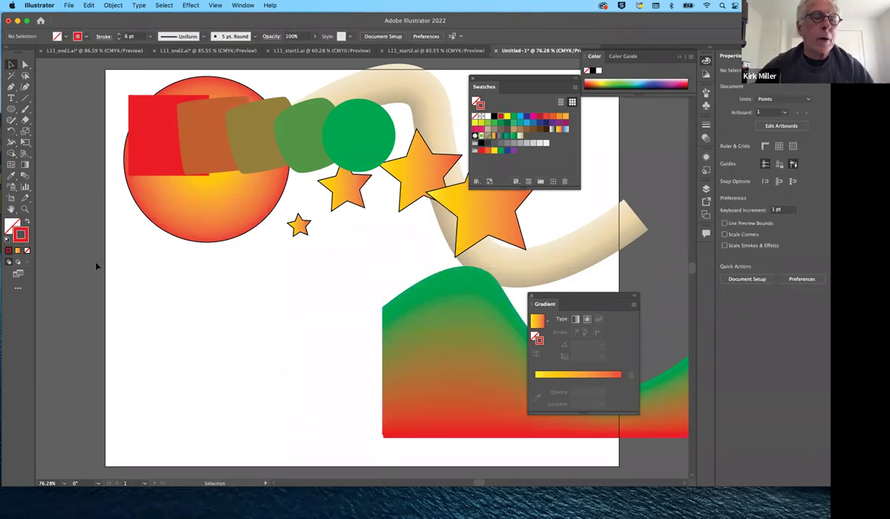
# Draw a closed eight-point curved shape about 310 by 256 pt in the artboard's empty lower-left area with the Curvature tool.
pyautogui.click(24, 88)
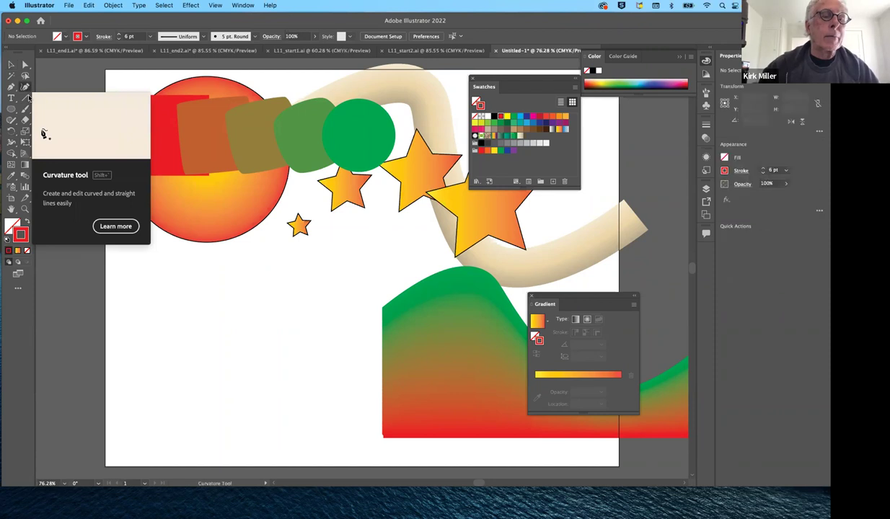
pyautogui.click(147, 299)
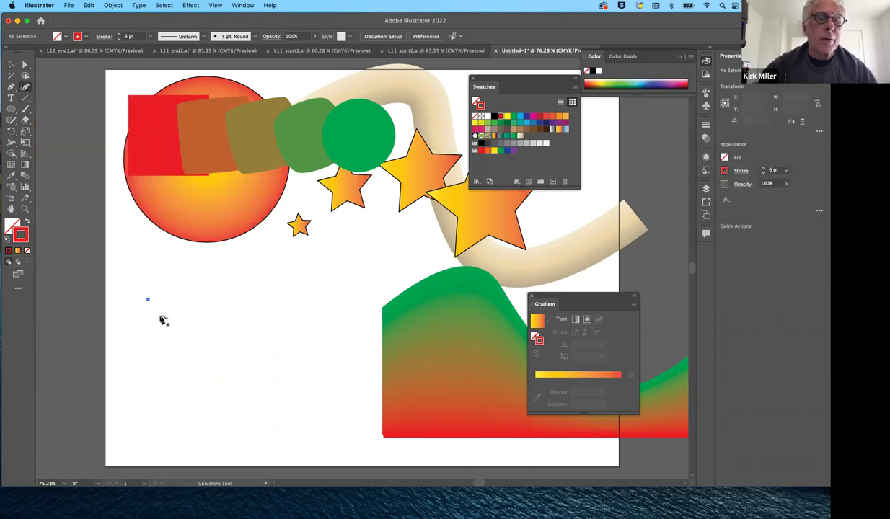
pyautogui.click(208, 335)
pyautogui.click(268, 296)
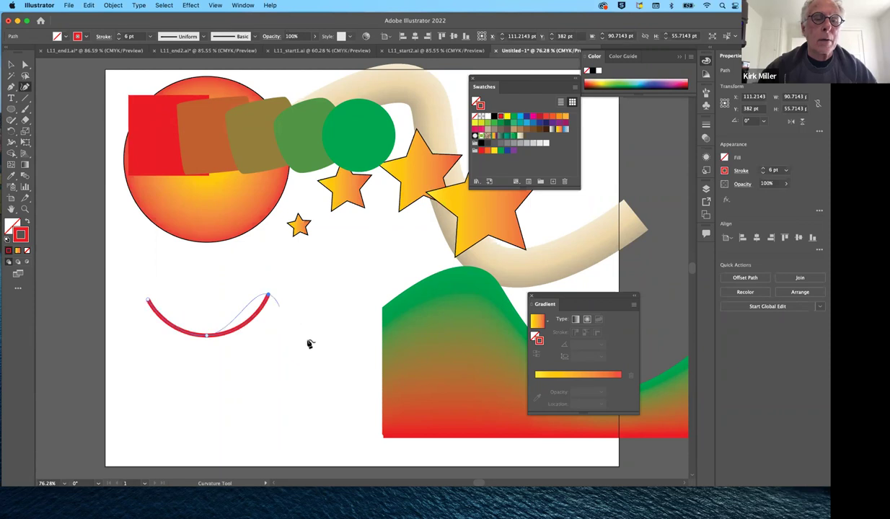
pyautogui.click(313, 354)
pyautogui.click(250, 415)
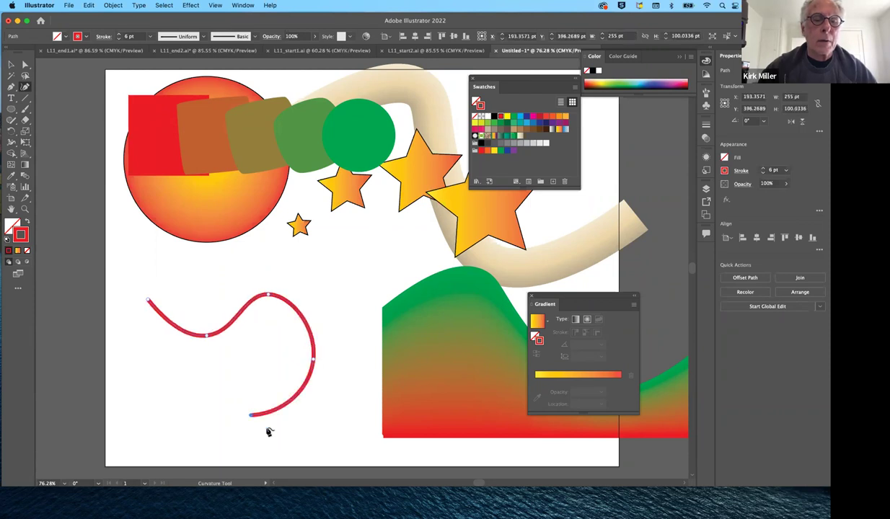
pyautogui.click(286, 440)
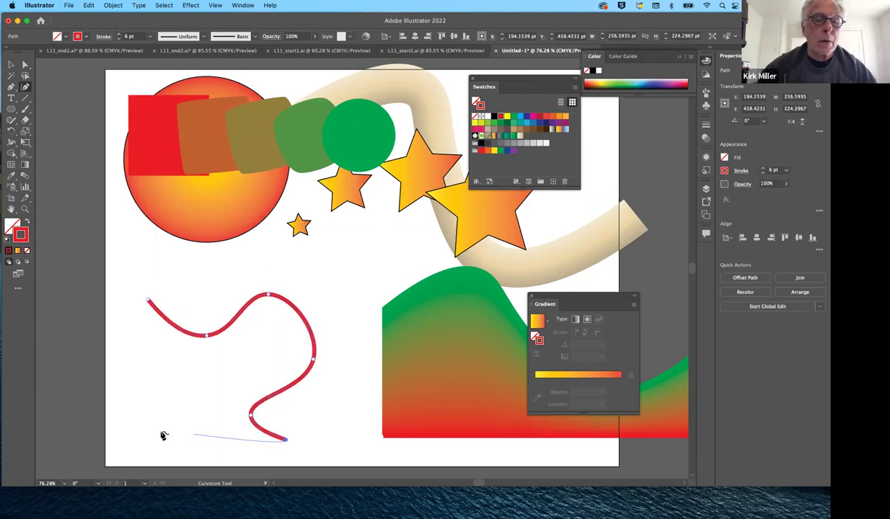
pyautogui.click(244, 460)
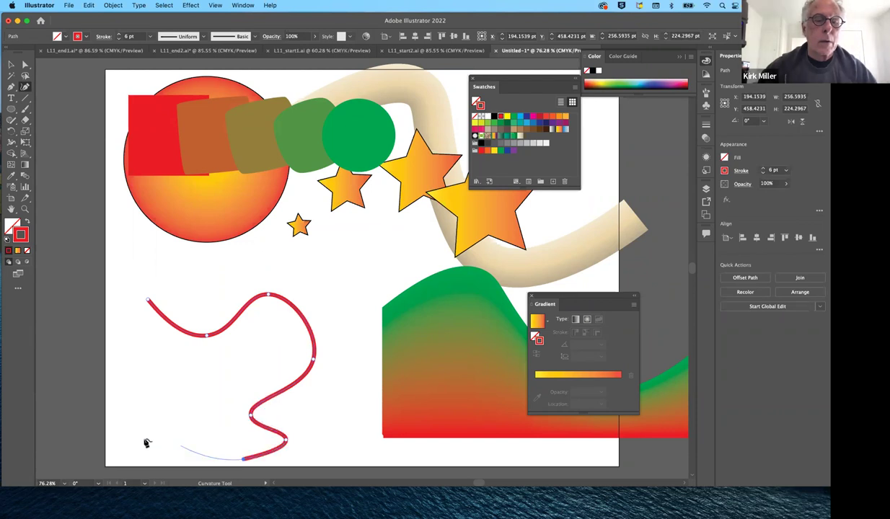
pyautogui.click(124, 415)
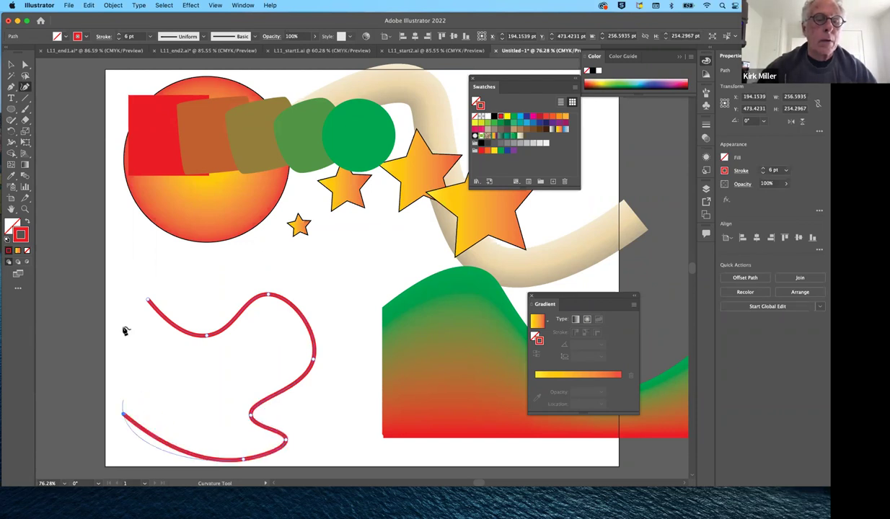
pyautogui.click(147, 296)
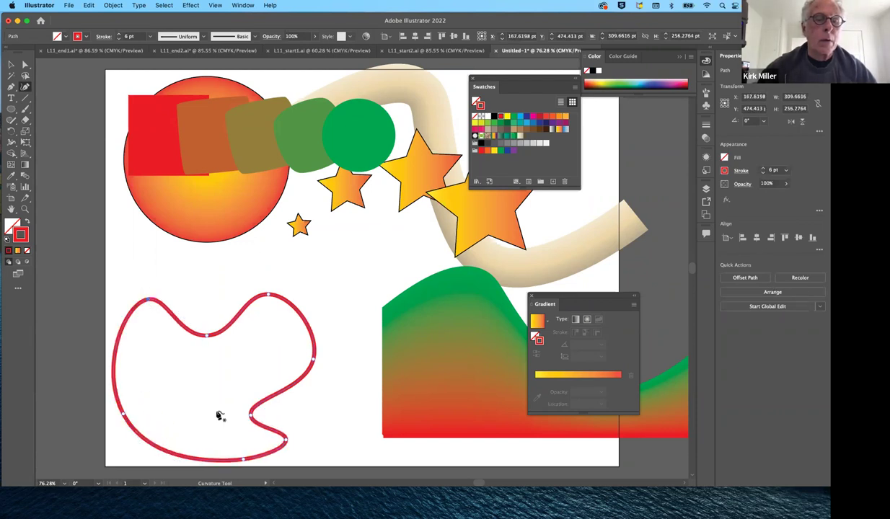
# Give the closed curved shape a red fill with no stroke, and paste a copy of it in place.
pyautogui.click(26, 222)
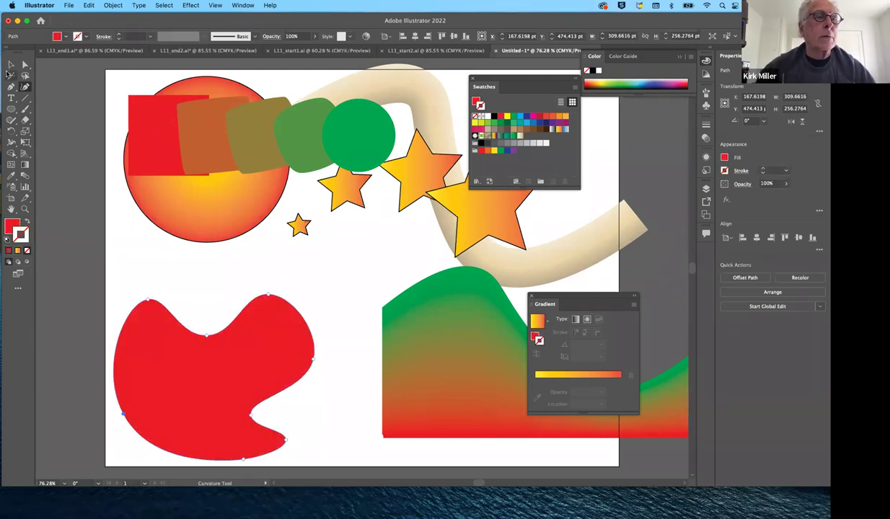
pyautogui.click(10, 65)
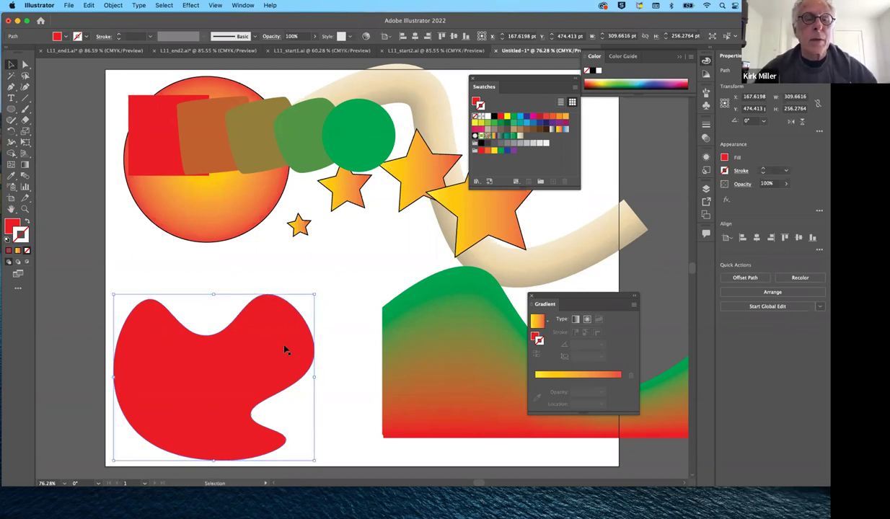
pyautogui.click(88, 6)
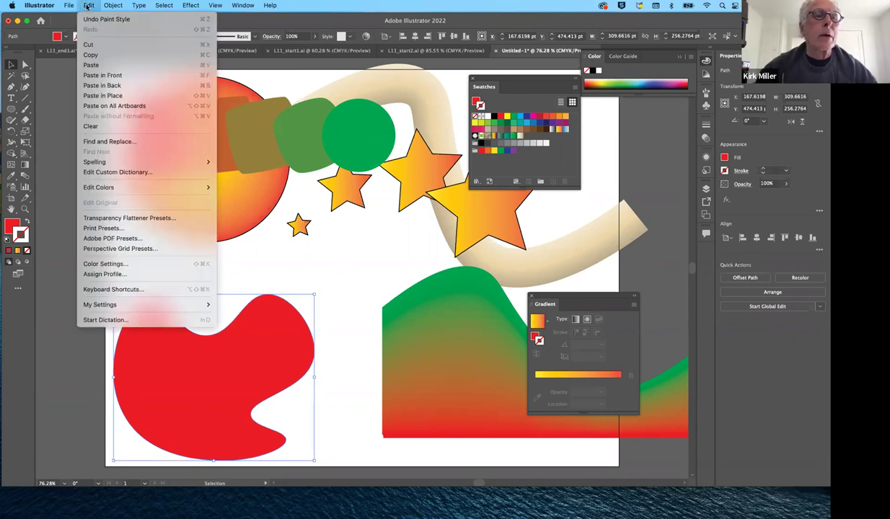
pyautogui.click(129, 99)
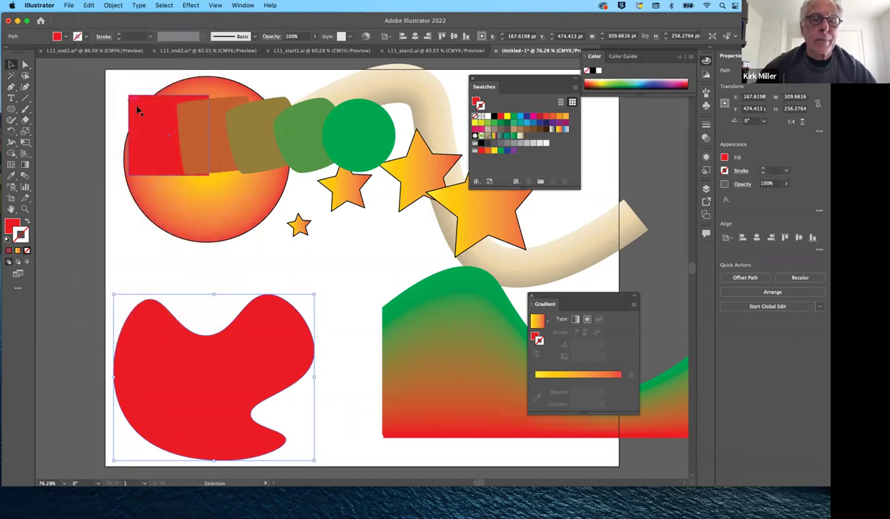
# Give the copied shape a green fill with no stroke, scale it around its centre to about 102 by 85 pt, and deselect it.
pyautogui.click(513, 118)
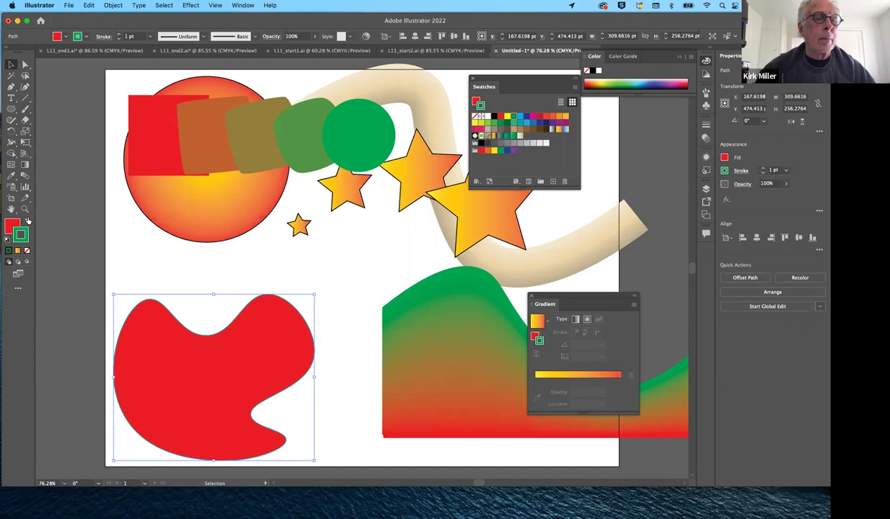
pyautogui.click(27, 221)
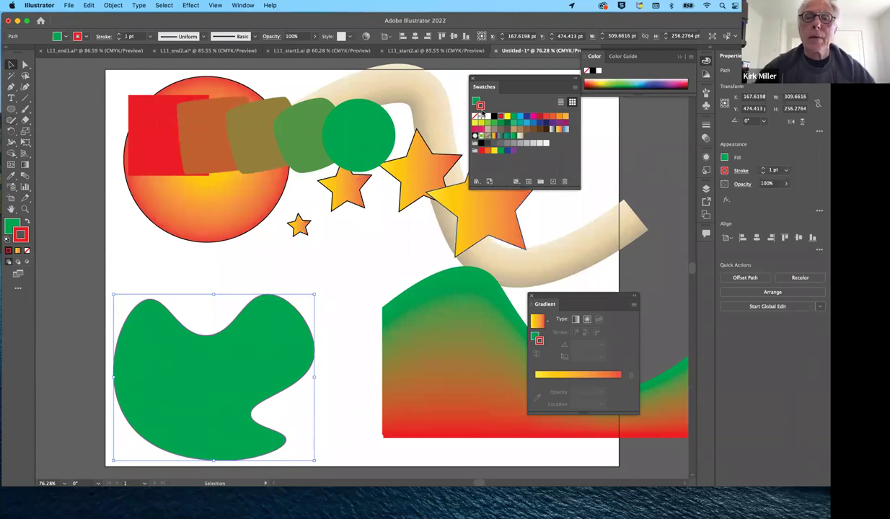
pyautogui.click(474, 116)
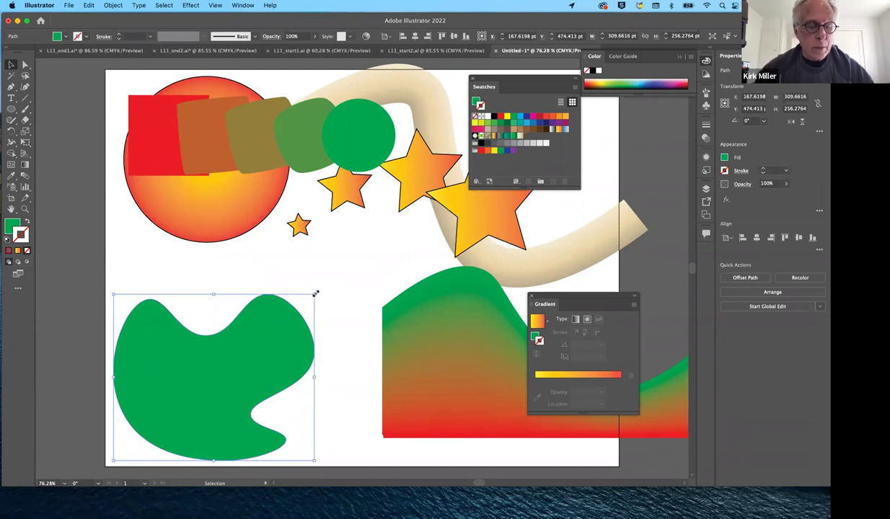
pyautogui.moveTo(316, 293); pyautogui.dragTo(201, 383)
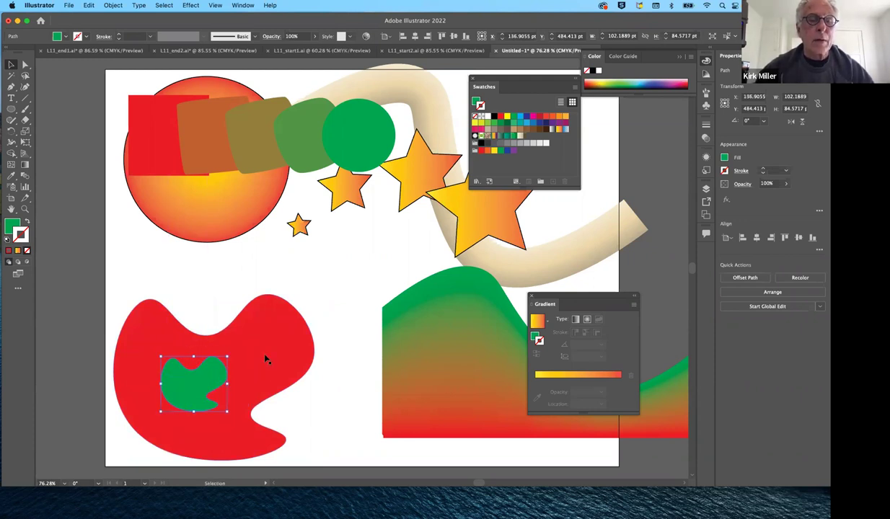
pyautogui.click(193, 286)
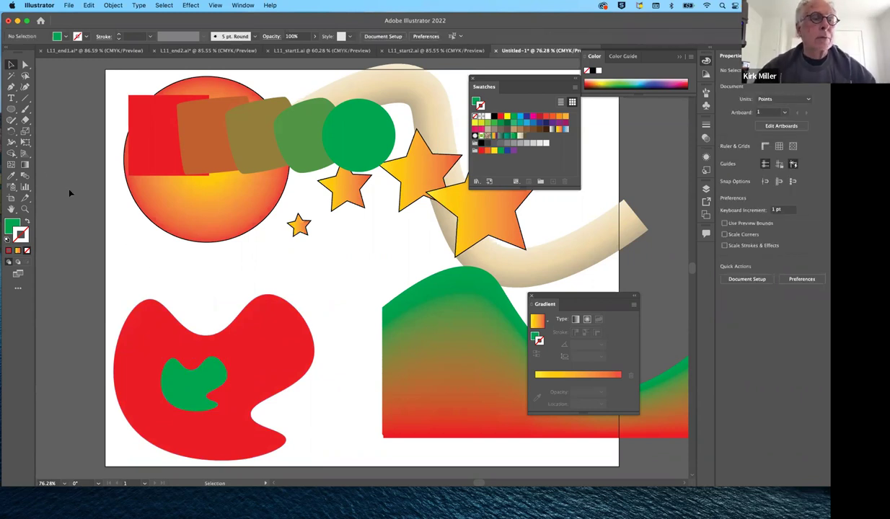
# Blend the large red shape with the small green shape inside it, and deselect the blend.
pyautogui.click(24, 176)
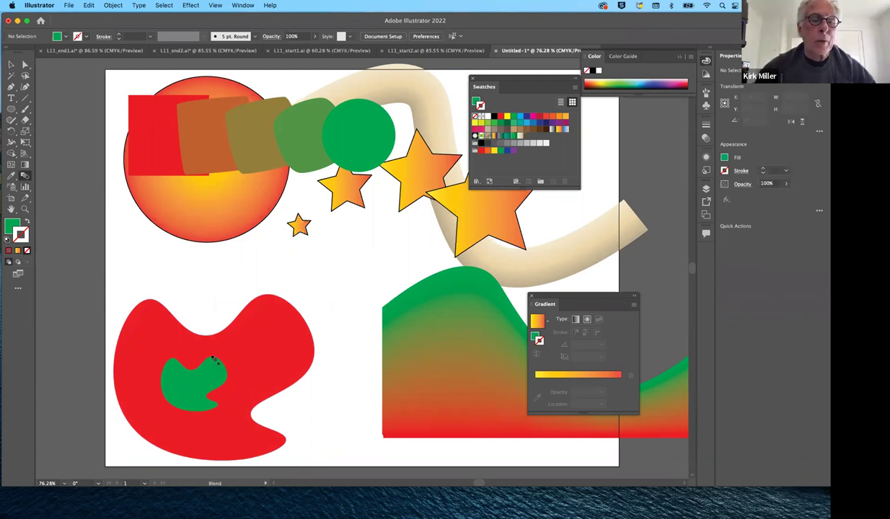
pyautogui.click(271, 296)
pyautogui.click(193, 381)
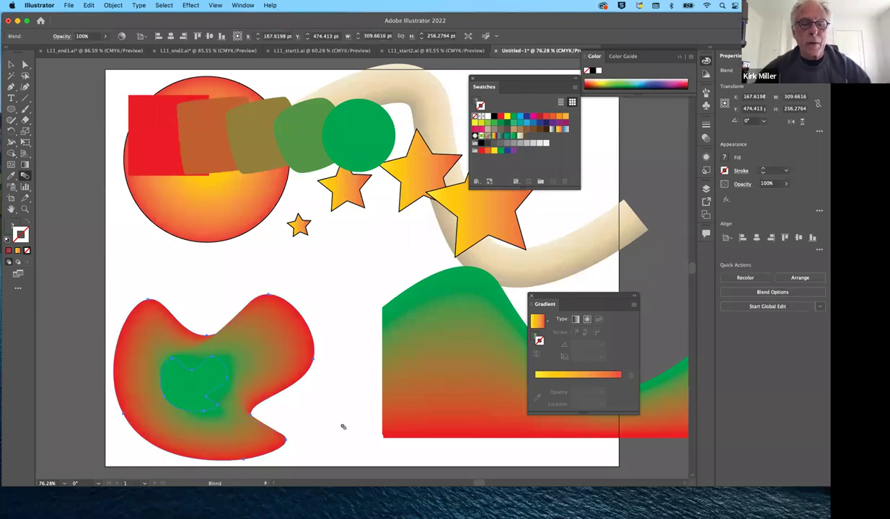
pyautogui.click(11, 65)
pyautogui.click(238, 267)
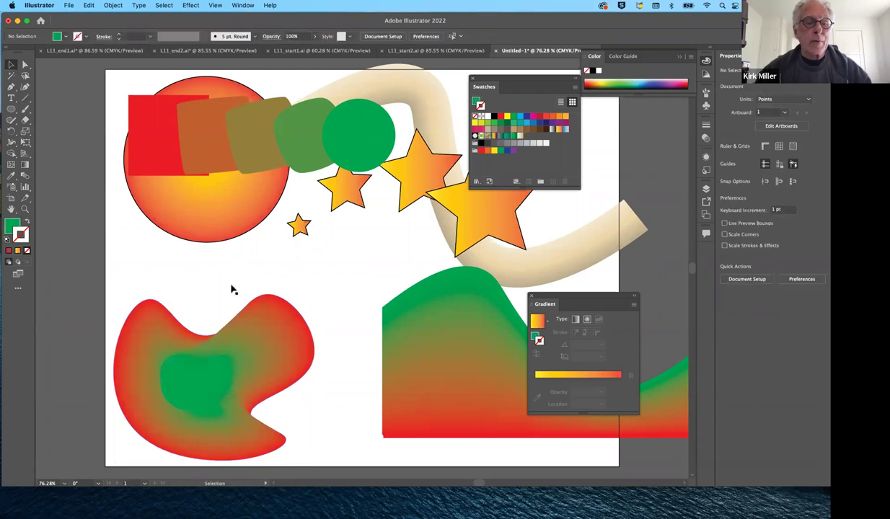
# Move the whole red-to-green shape blend about 50 pt right and 11 pt up with the Direct Selection tool, and deselect it.
pyautogui.click(201, 380)
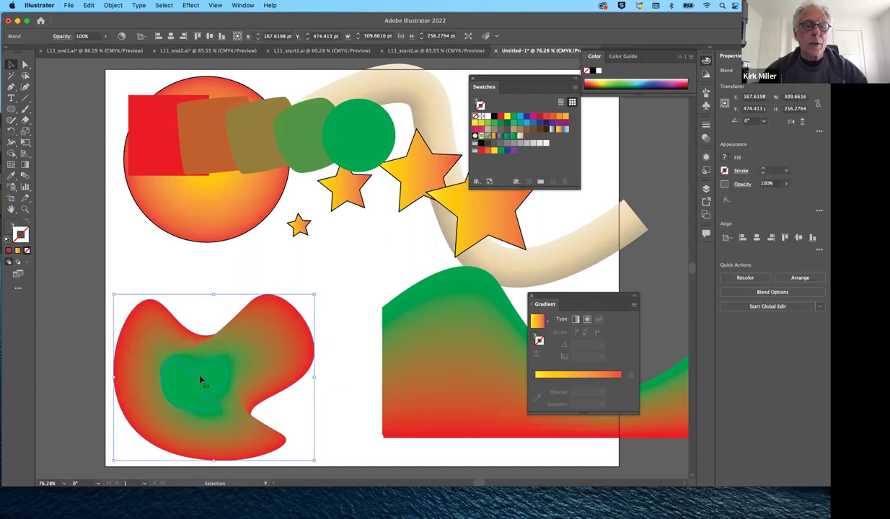
pyautogui.click(26, 65)
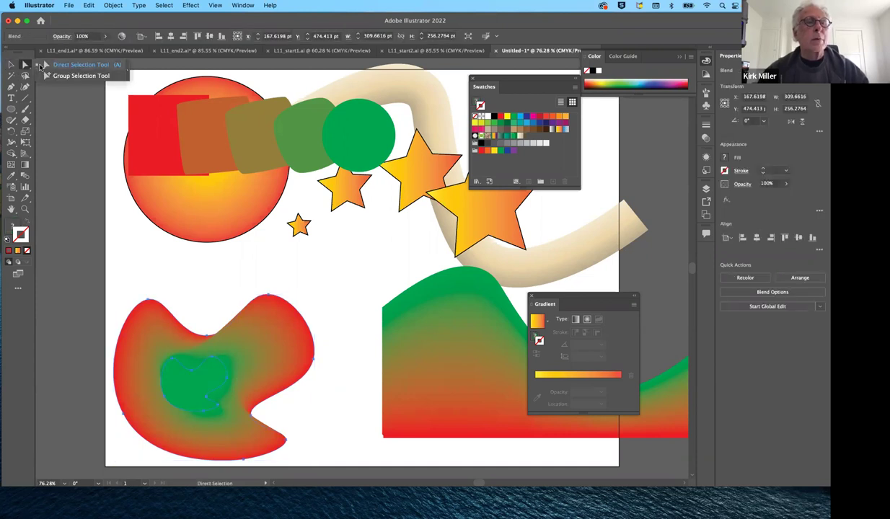
pyautogui.click(46, 69)
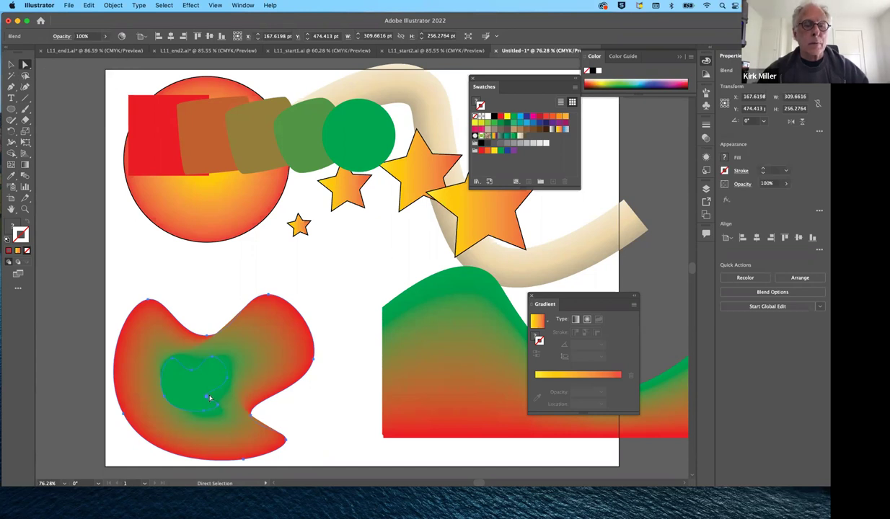
pyautogui.moveTo(206, 386); pyautogui.dragTo(239, 379)
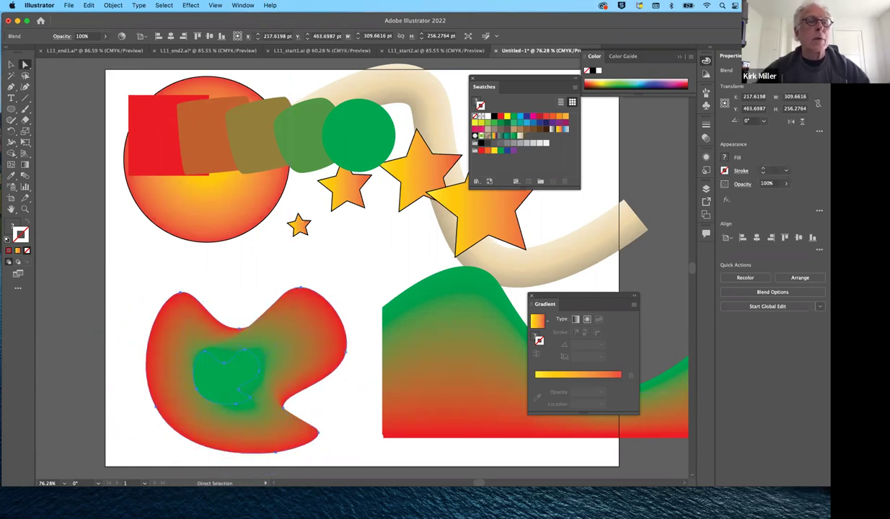
pyautogui.click(126, 267)
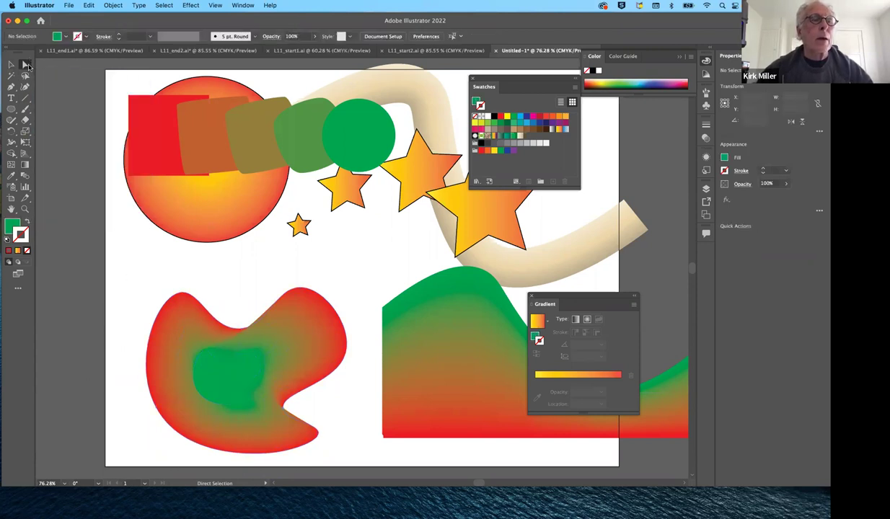
# With the Group Selection tool, move only the blend's inner green shape about 79 pt right and 46 pt up, and back near the centre.
pyautogui.moveTo(26, 64); pyautogui.dragTo(50, 76)
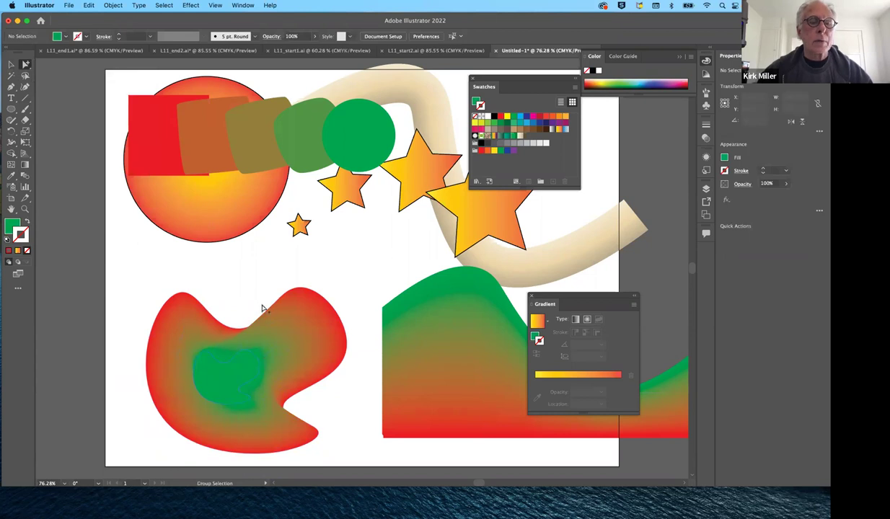
pyautogui.click(242, 380)
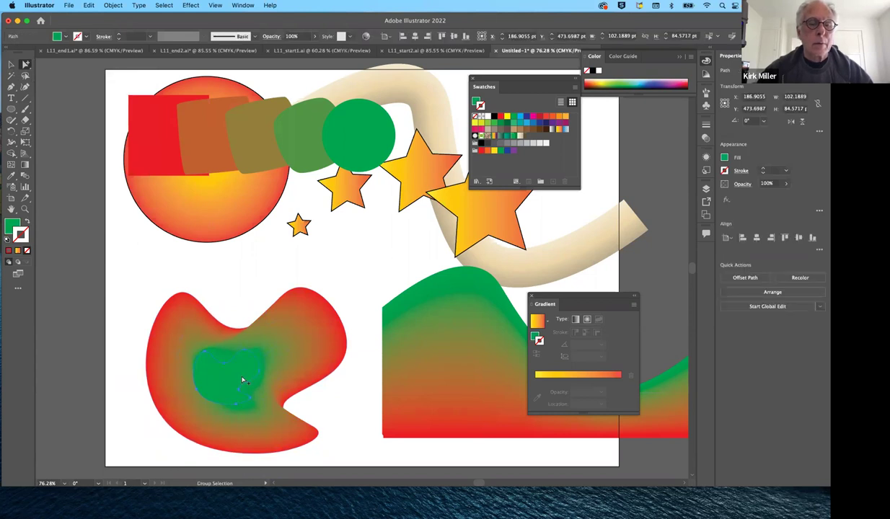
pyautogui.moveTo(227, 378); pyautogui.dragTo(283, 371)
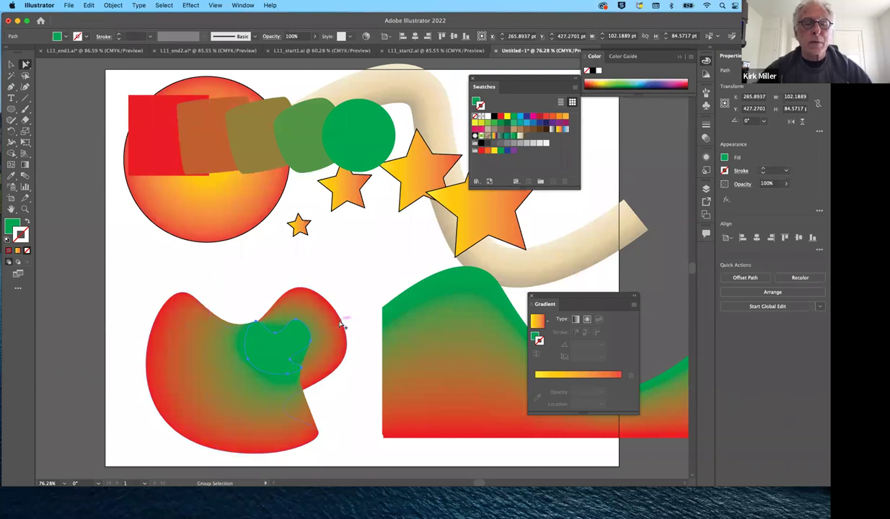
pyautogui.moveTo(288, 345); pyautogui.dragTo(234, 370)
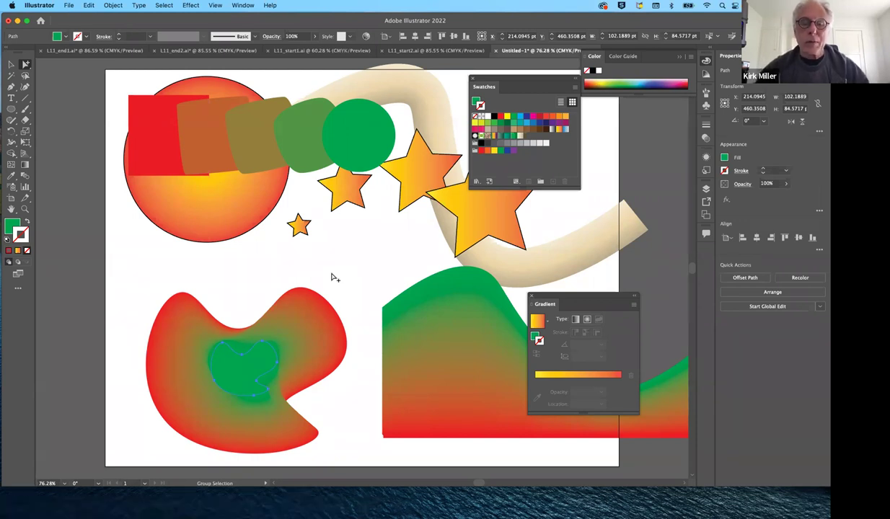
# Add a second Letter artboard beside the first and move it about 198 pt further right.
pyautogui.press('super+minus')
pyautogui.press('super+minus')
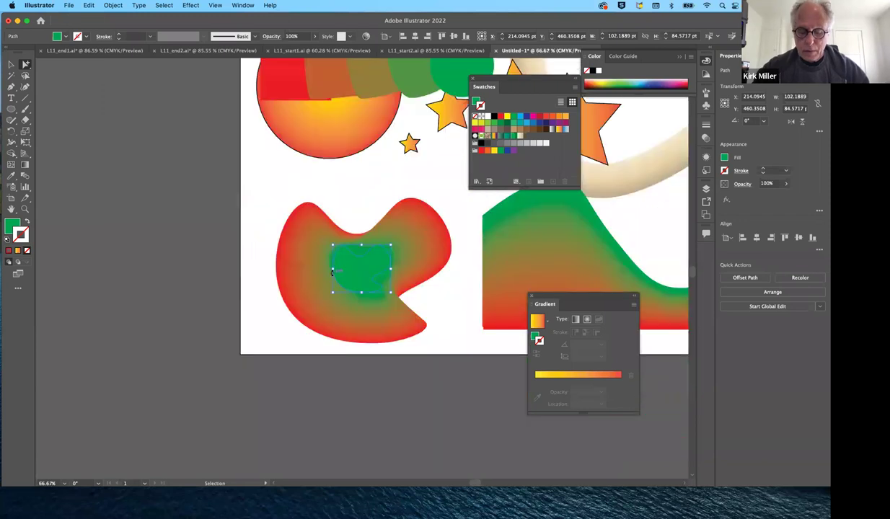
pyautogui.keyDown('alt'); pyautogui.scroll(-1, 332, 277); pyautogui.keyUp('alt')
pyautogui.hscroll(3, 332, 278)
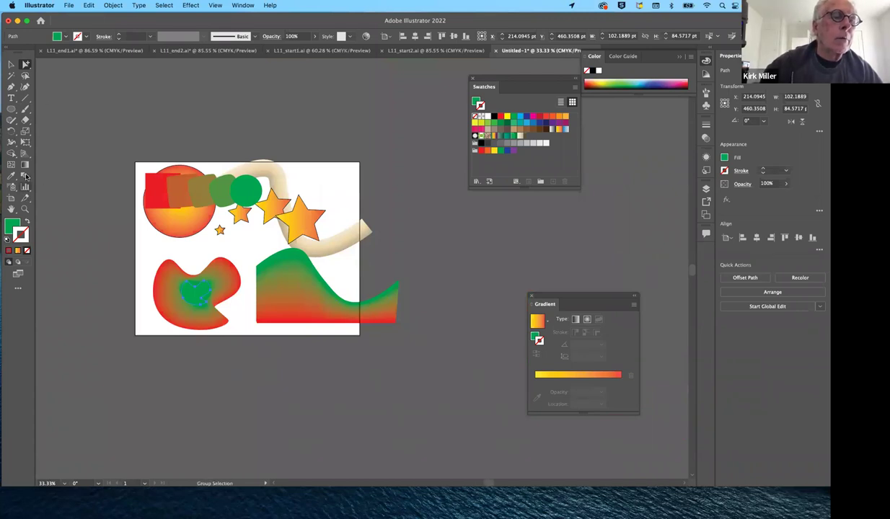
pyautogui.click(12, 198)
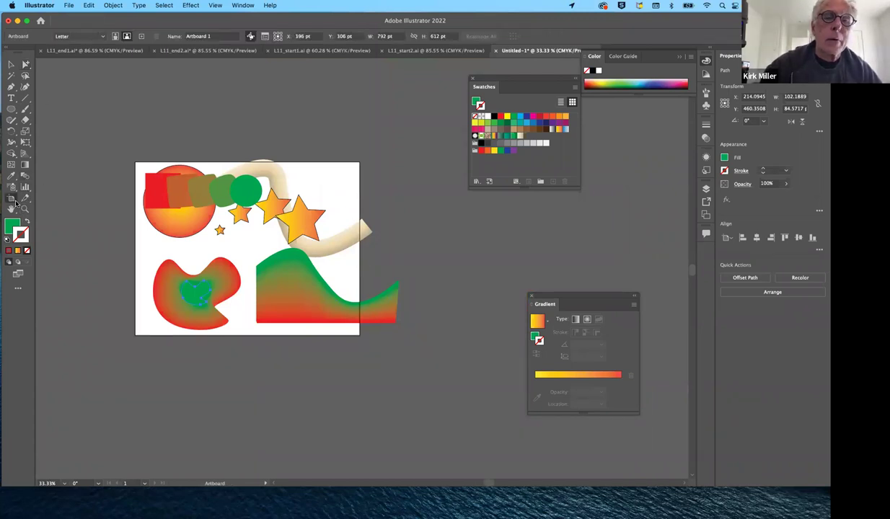
pyautogui.click(142, 36)
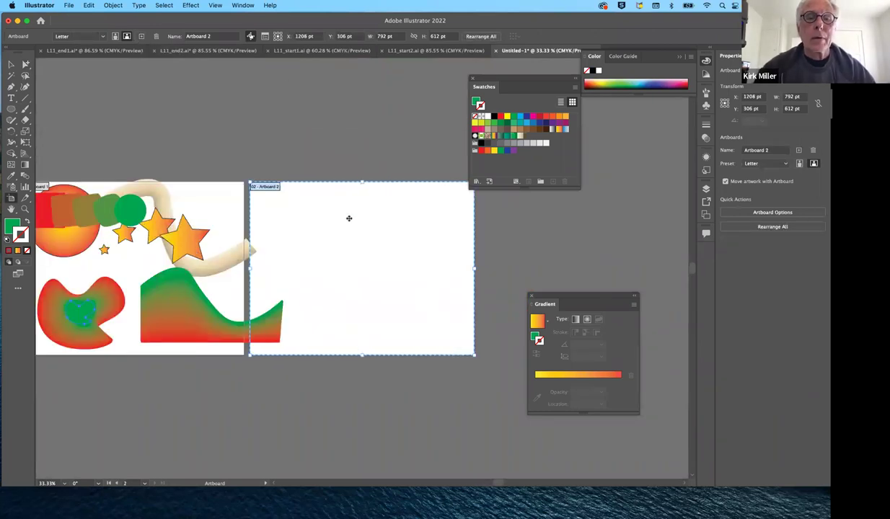
pyautogui.moveTo(349, 218); pyautogui.dragTo(404, 219)
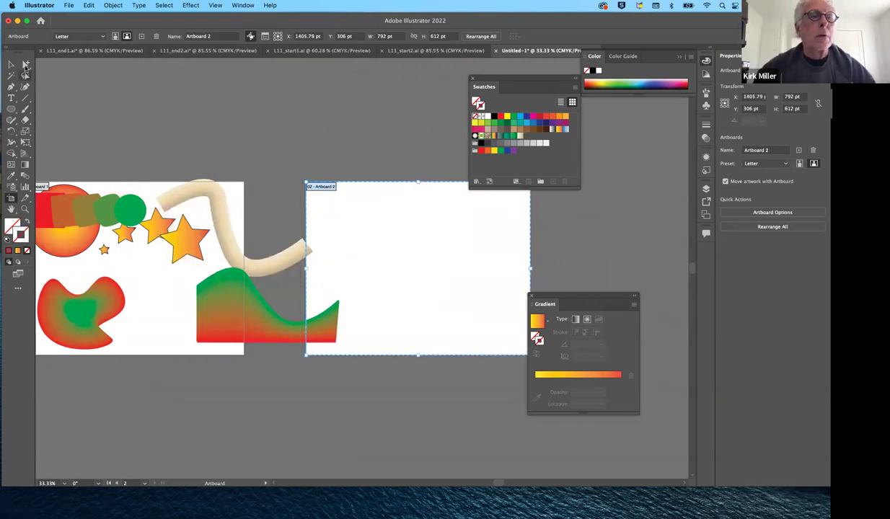
# Move the tan gradient wave and the green-to-red wave blend left, back towards the first artboard.
pyautogui.click(12, 64)
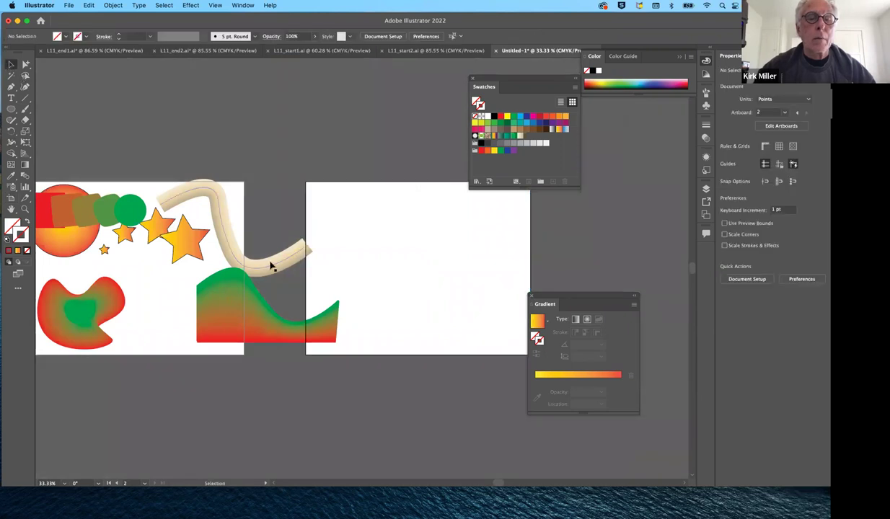
pyautogui.moveTo(271, 267)
pyautogui.mouseDown()
pyautogui.moveTo(277, 256)
pyautogui.moveTo(238, 260)
pyautogui.mouseUp()
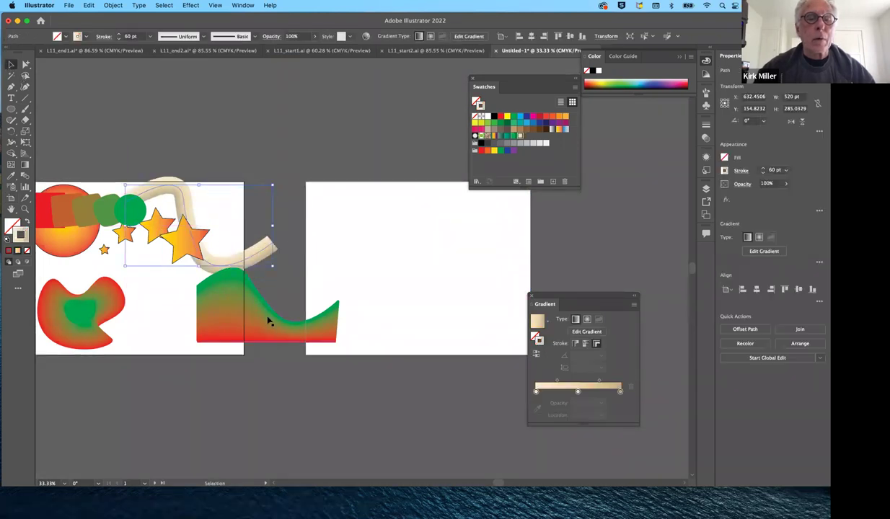
pyautogui.moveTo(231, 317); pyautogui.dragTo(154, 316)
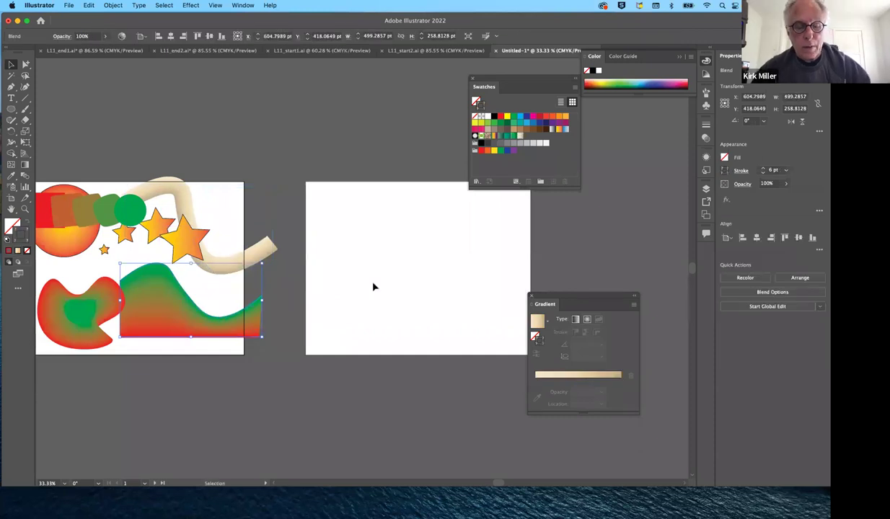
# Deselect the wave blend and frame the whole blank second artboard in view.
pyautogui.press('a')
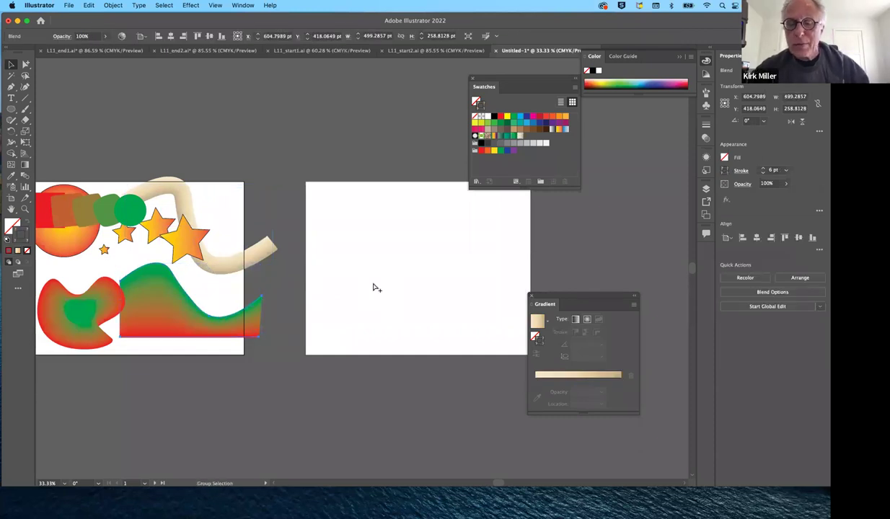
pyautogui.press('super+1')
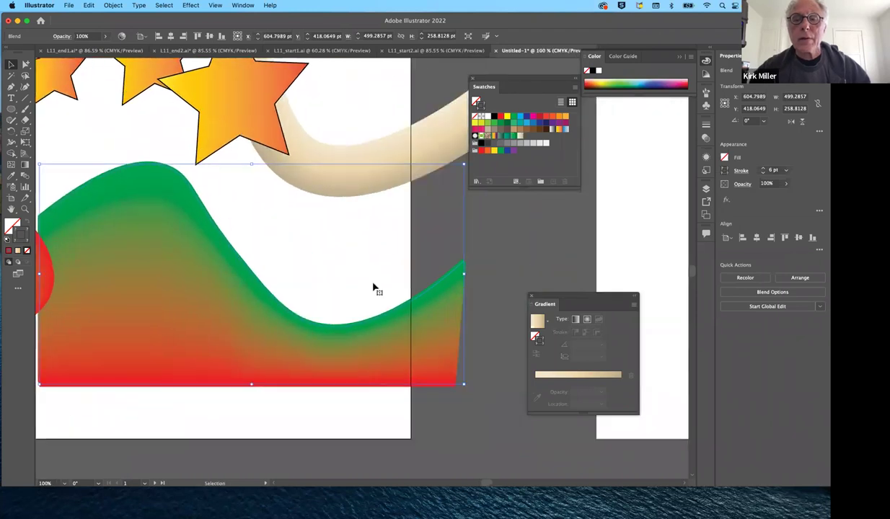
pyautogui.hscroll(10, 373, 288)
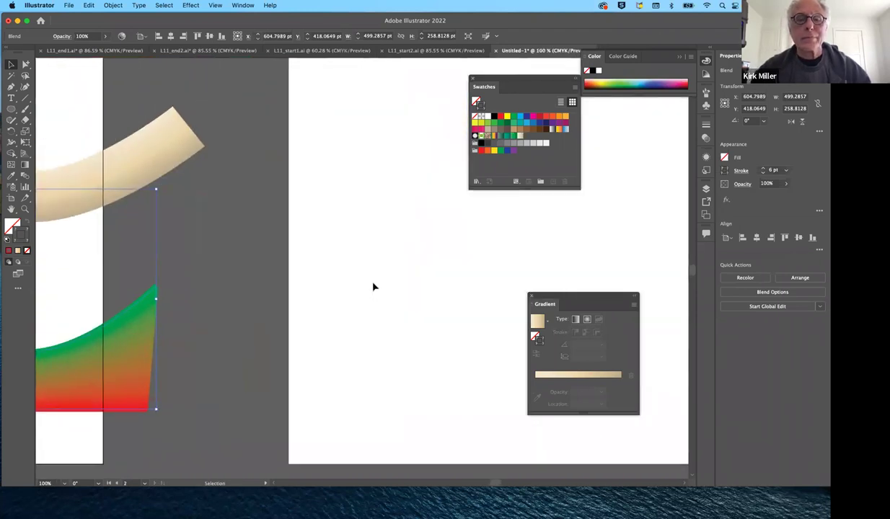
pyautogui.click(373, 287)
pyautogui.hscroll(5, 373, 287)
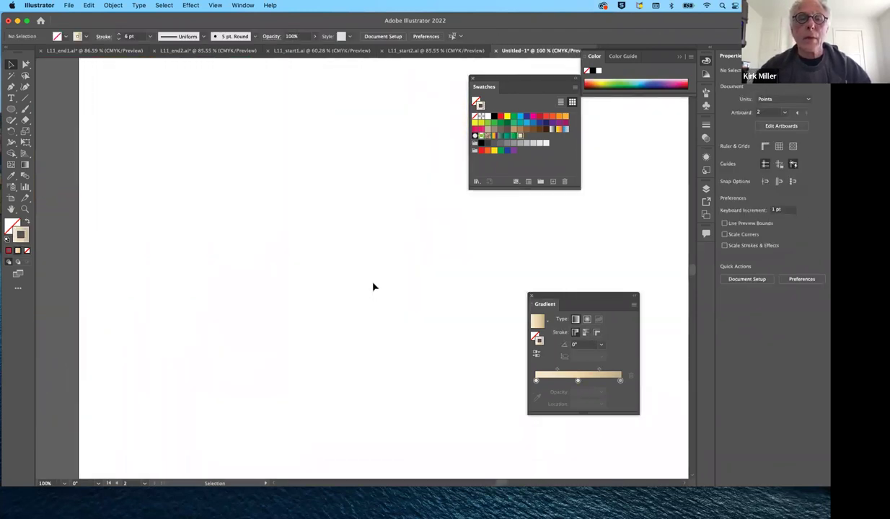
pyautogui.scroll(-5, 372, 287)
pyautogui.scroll(4, 373, 287)
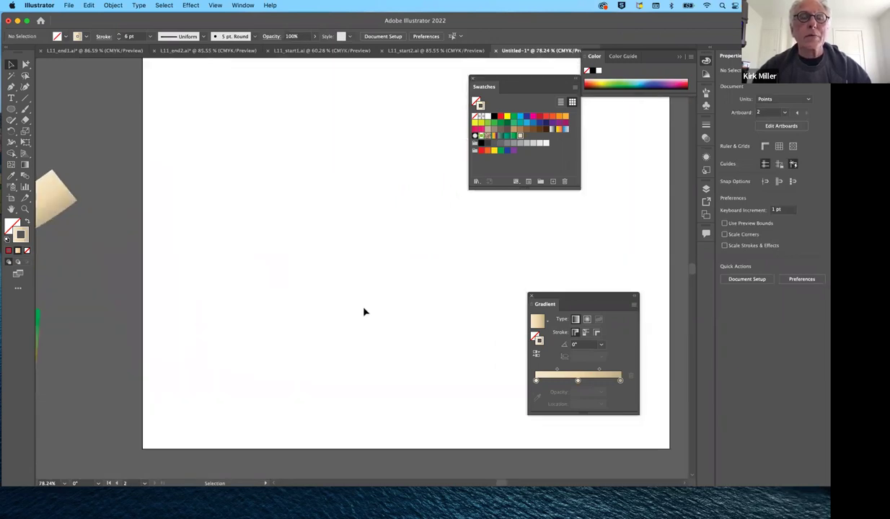
pyautogui.scroll(-3, 365, 312)
pyautogui.hscroll(2, 364, 312)
pyautogui.scroll(1, 364, 312)
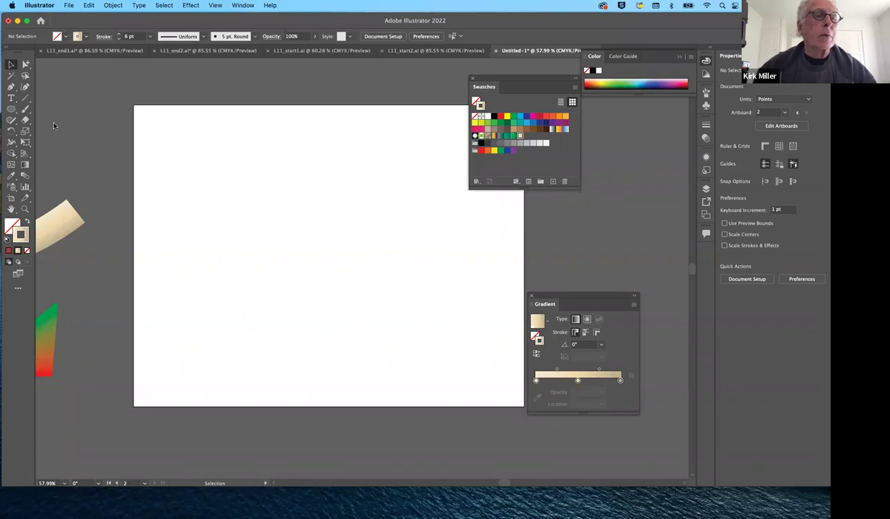
# Draw a circle about 51 pt wide in the upper part of the second artboard, with a red fill and no stroke.
pyautogui.click(11, 109)
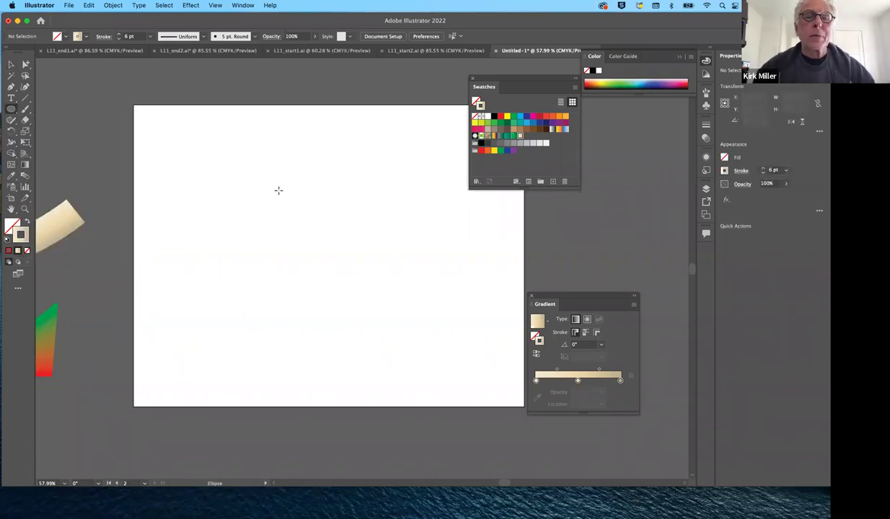
pyautogui.click(27, 222)
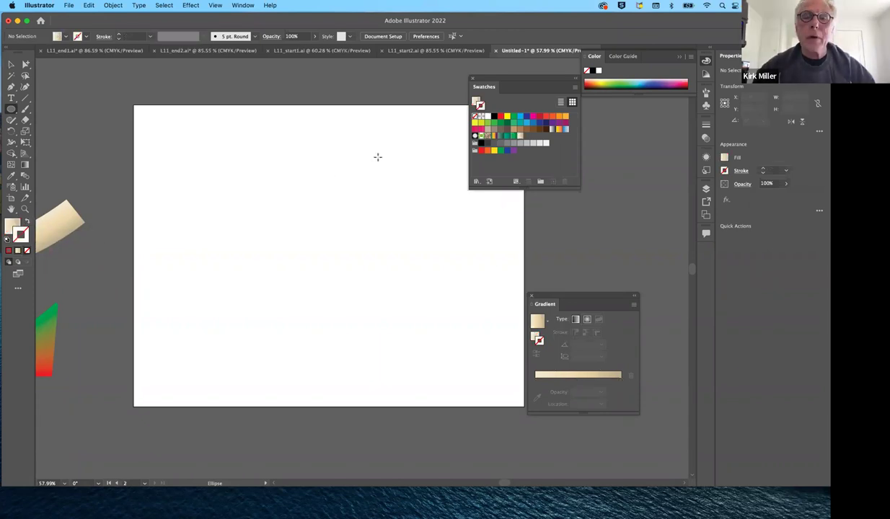
pyautogui.click(499, 118)
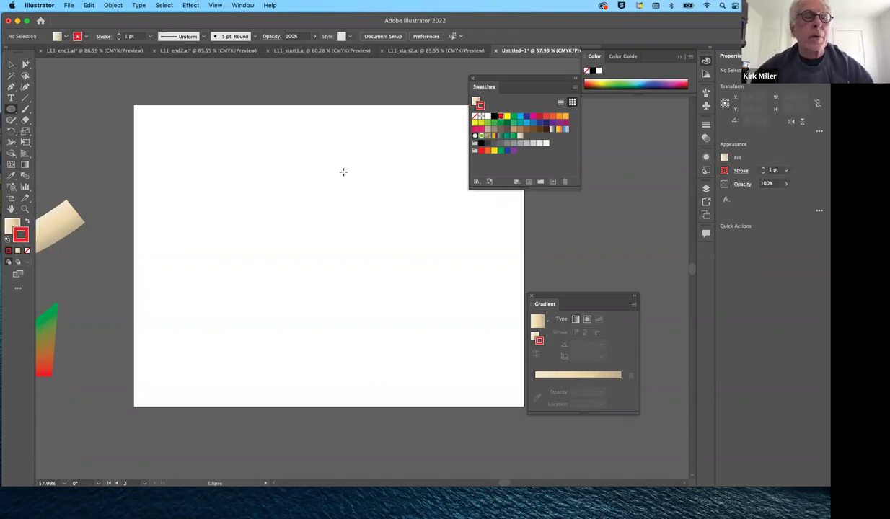
pyautogui.click(27, 222)
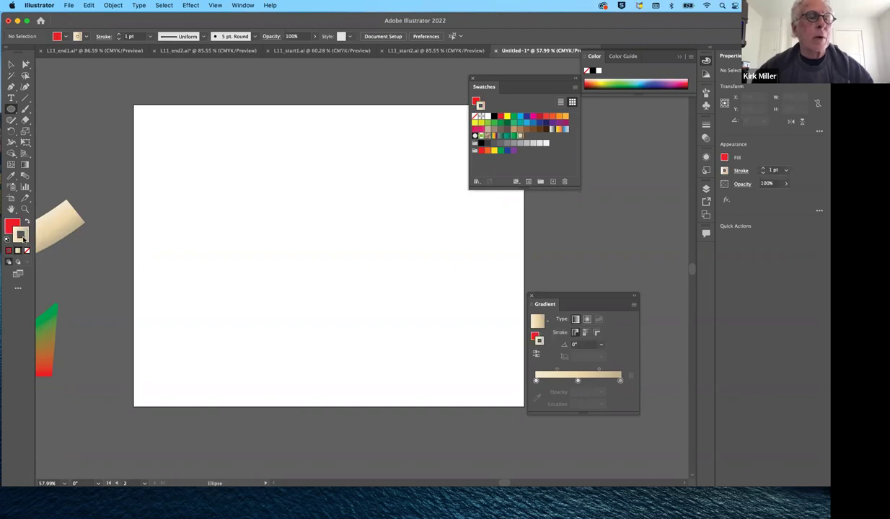
pyautogui.click(27, 250)
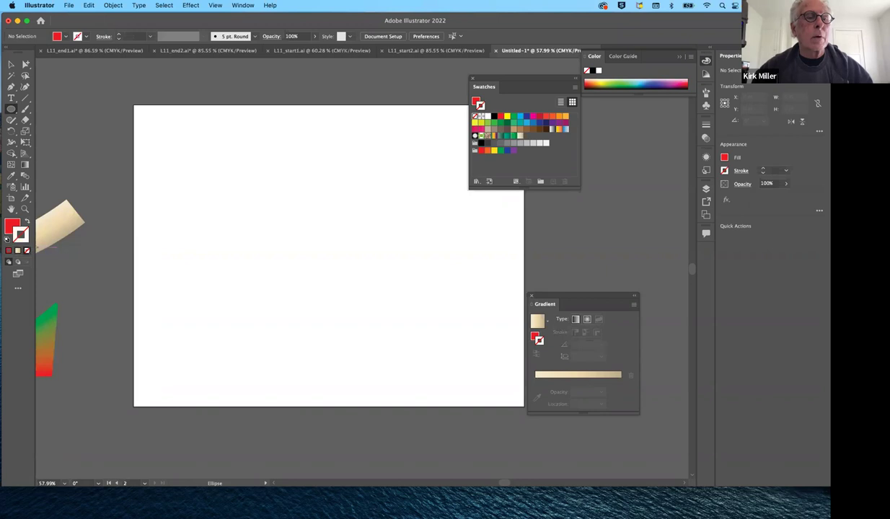
pyautogui.moveTo(275, 201)
pyautogui.mouseDown()
pyautogui.moveTo(256, 179)
pyautogui.moveTo(271, 191)
pyautogui.mouseUp()
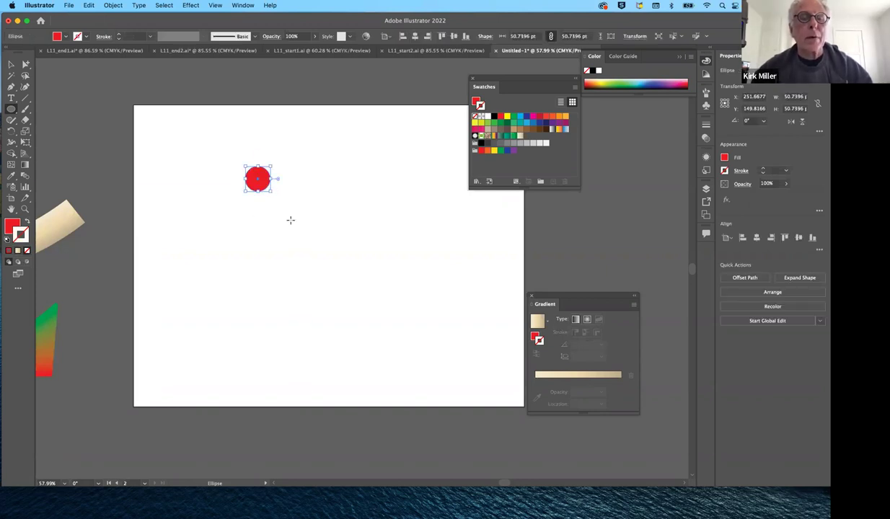
# Add the red circle to the swatches as a new pattern swatch and deselect the circle.
pyautogui.click(12, 65)
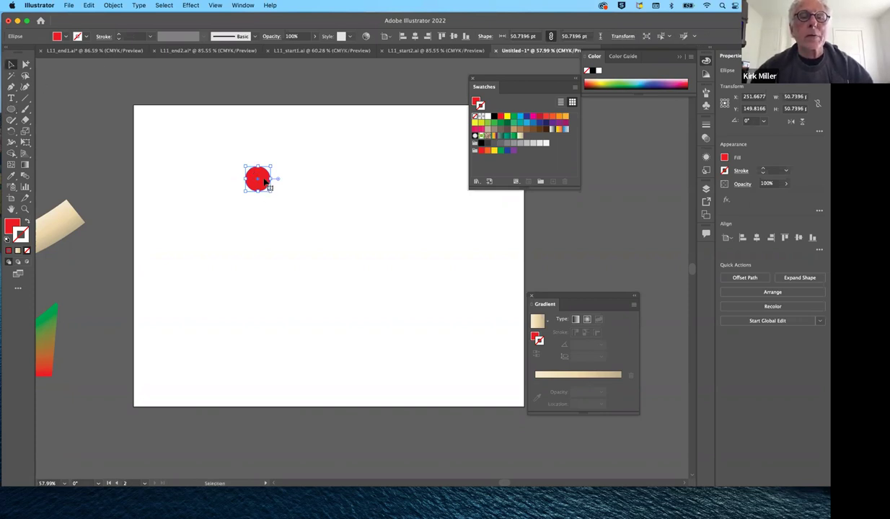
pyautogui.moveTo(265, 181); pyautogui.dragTo(541, 146)
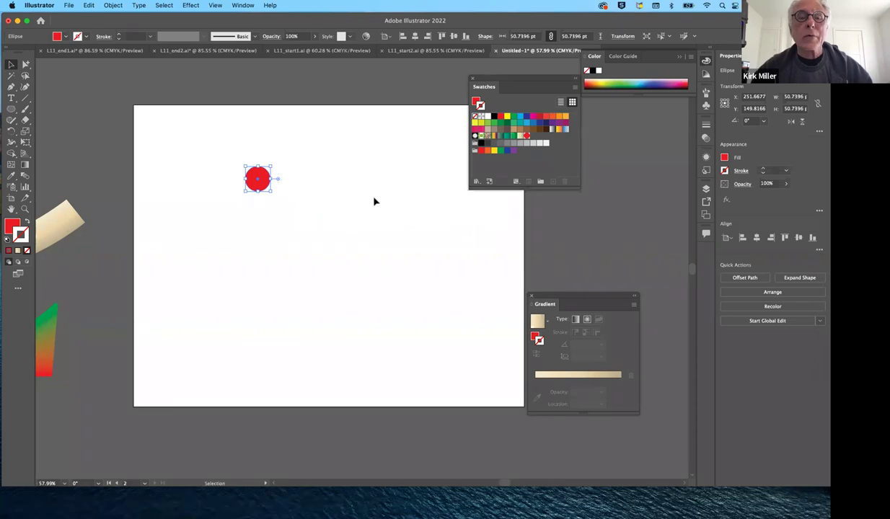
pyautogui.click(275, 214)
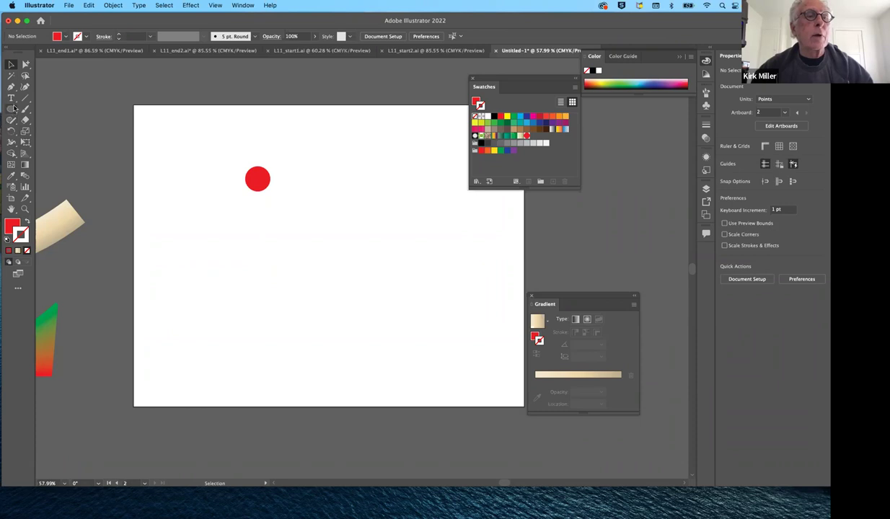
# Draw a rectangle about 260 by 277 pt beside the circle and fill it with the red circle pattern, without a stroke.
pyautogui.moveTo(13, 109); pyautogui.dragTo(42, 108)
pyautogui.moveTo(325, 192); pyautogui.dragTo(455, 328)
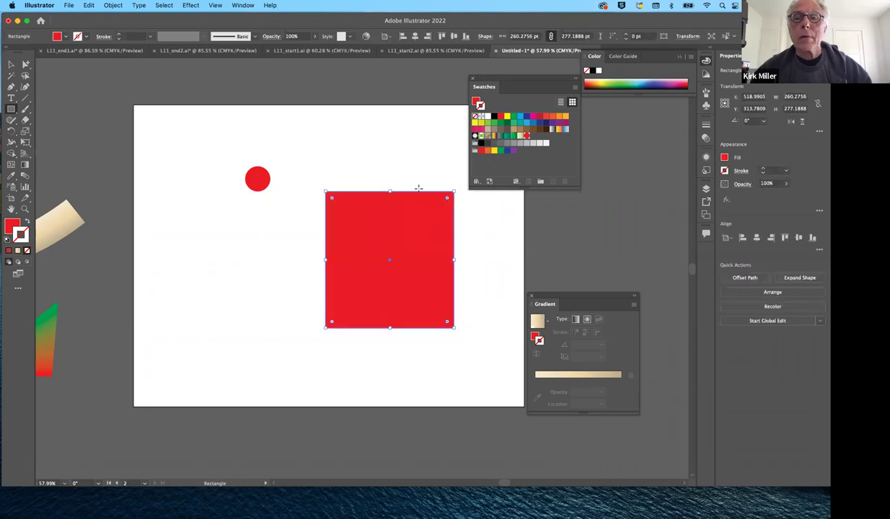
pyautogui.click(528, 138)
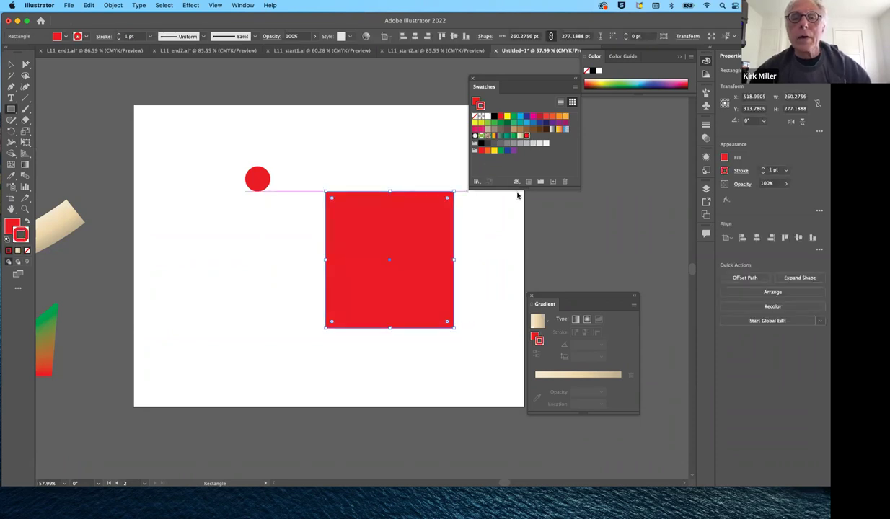
pyautogui.click(26, 251)
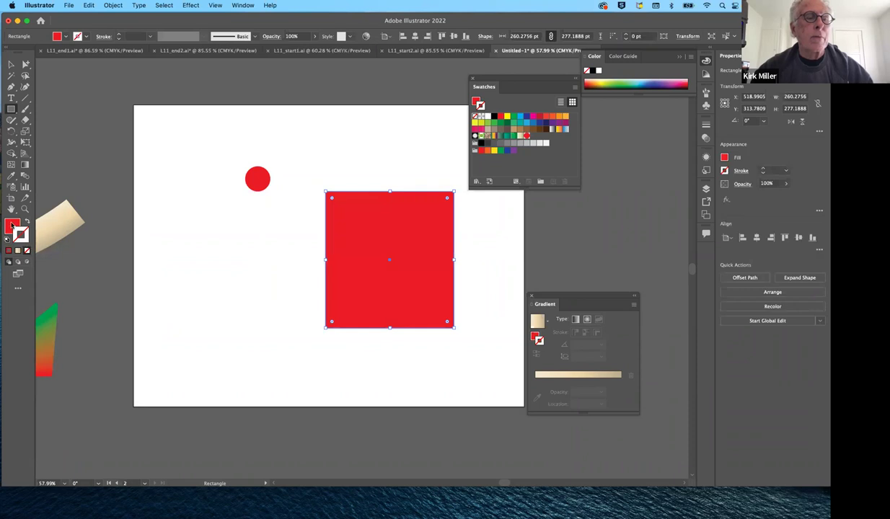
pyautogui.click(528, 137)
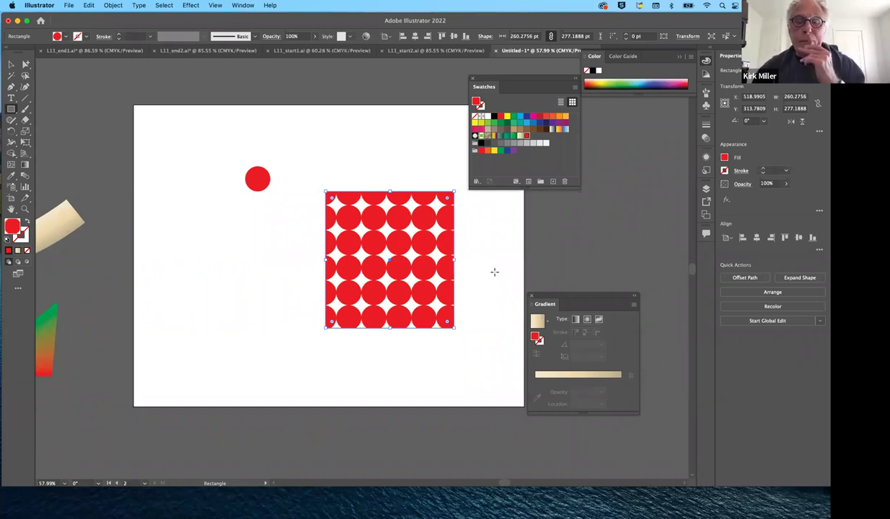
# Open the red circle pattern swatch for editing and rename it redDots.
pyautogui.doubleClick(527, 136)
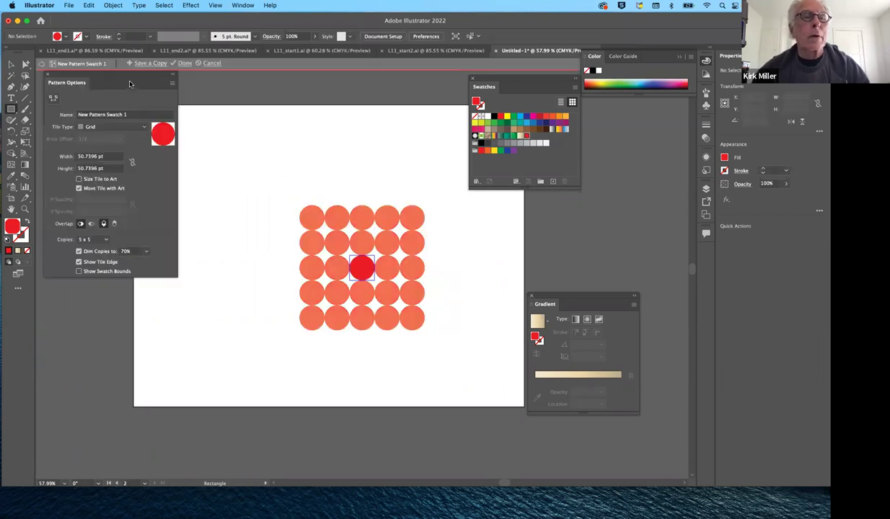
pyautogui.moveTo(130, 85); pyautogui.dragTo(167, 116)
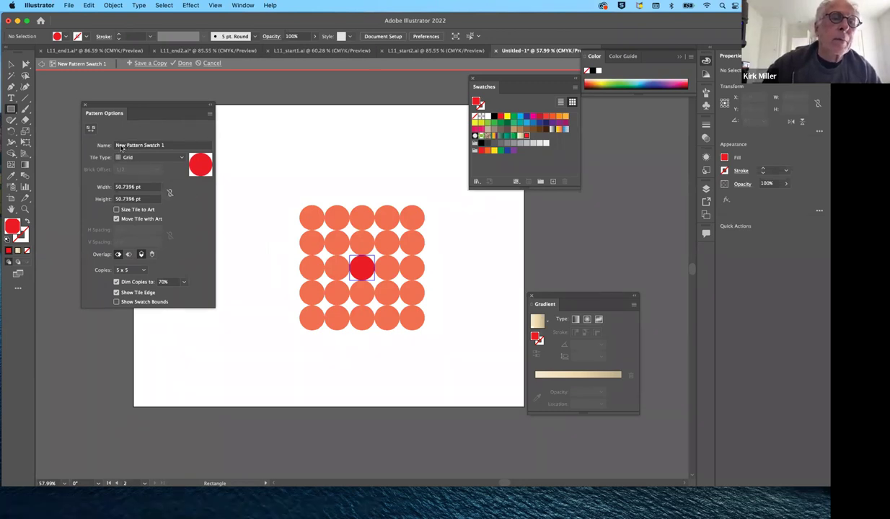
pyautogui.click(172, 148)
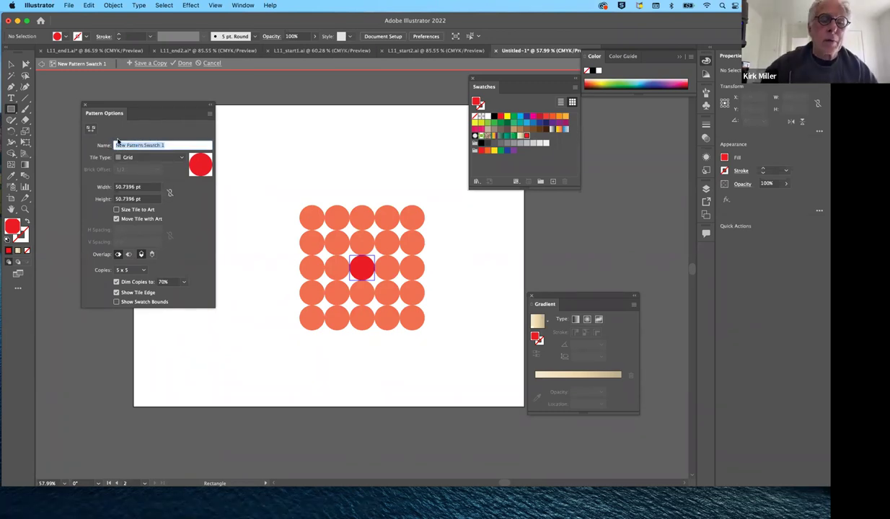
pyautogui.write('re')
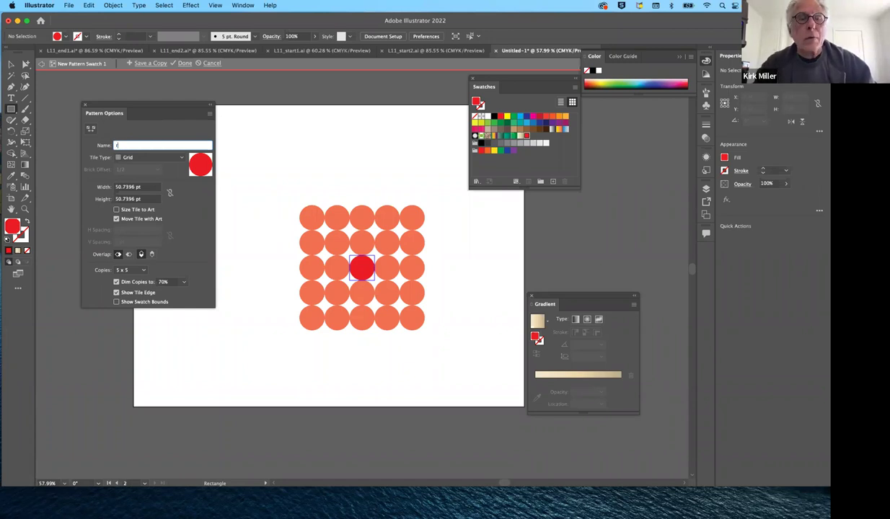
pyautogui.write('dDots')
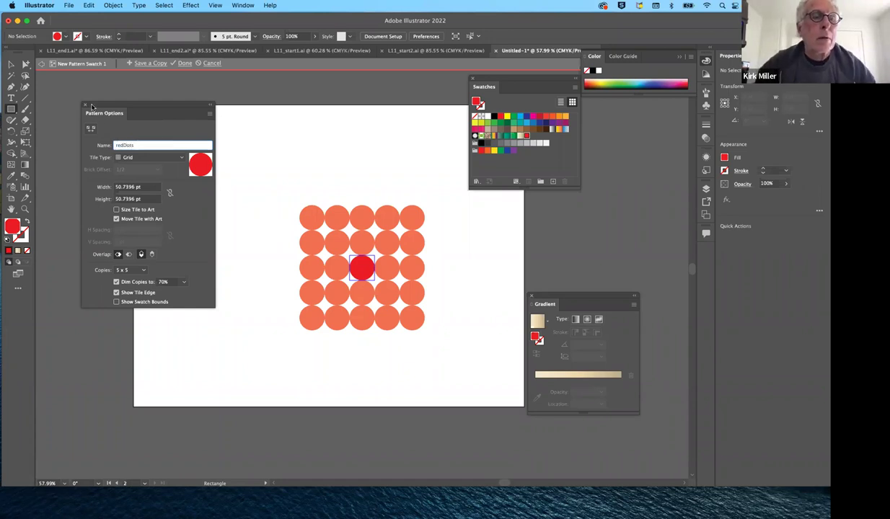
# Try the Brick by Row tile type with brick offsets of 4/5, 1/4 and 1/2, and return the tile type to Grid.
pyautogui.click(171, 159)
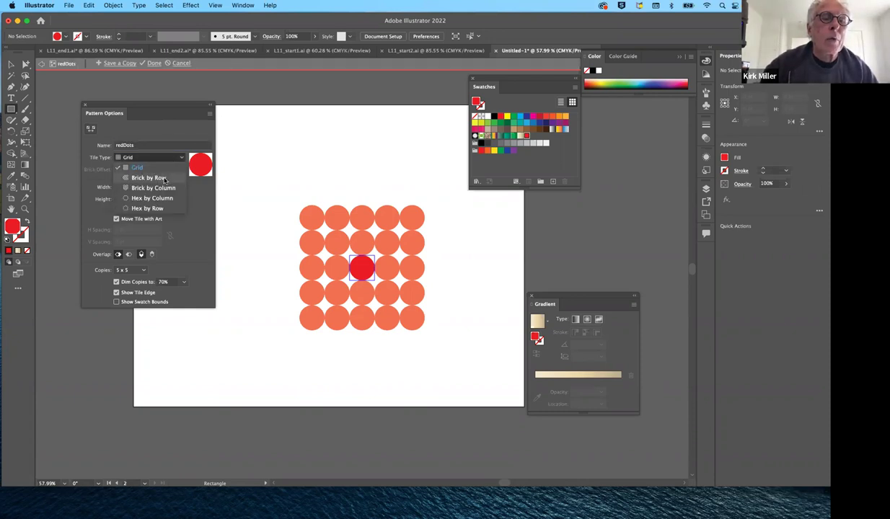
pyautogui.click(149, 178)
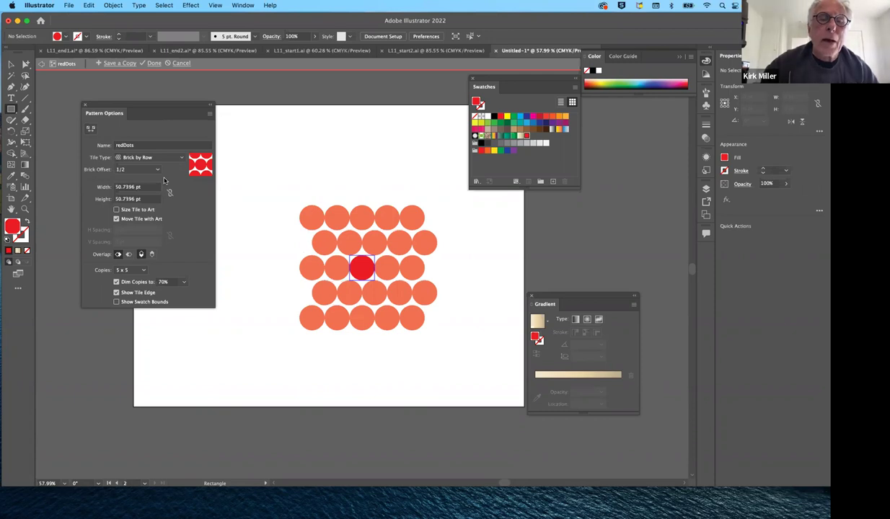
pyautogui.click(157, 170)
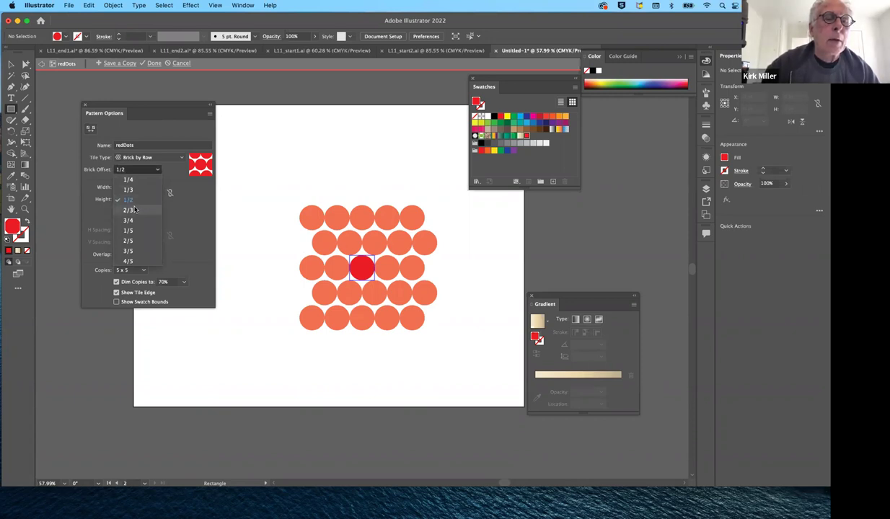
pyautogui.click(128, 260)
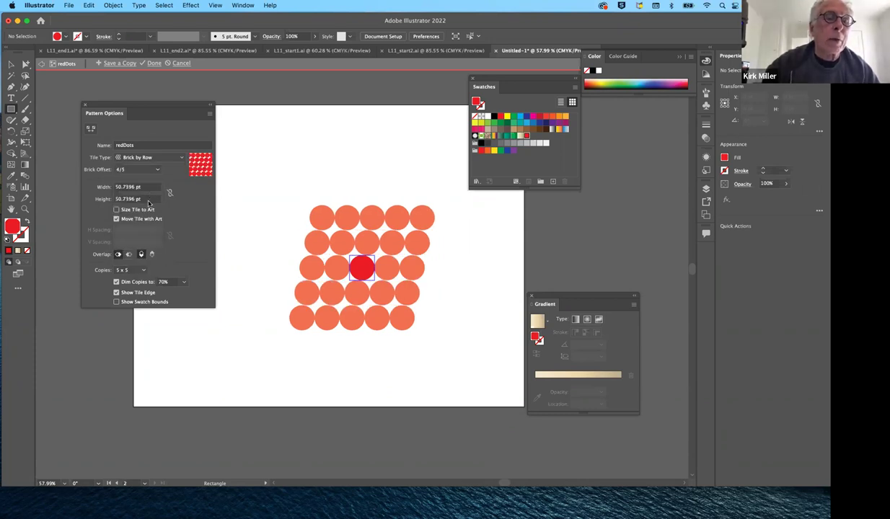
pyautogui.click(154, 171)
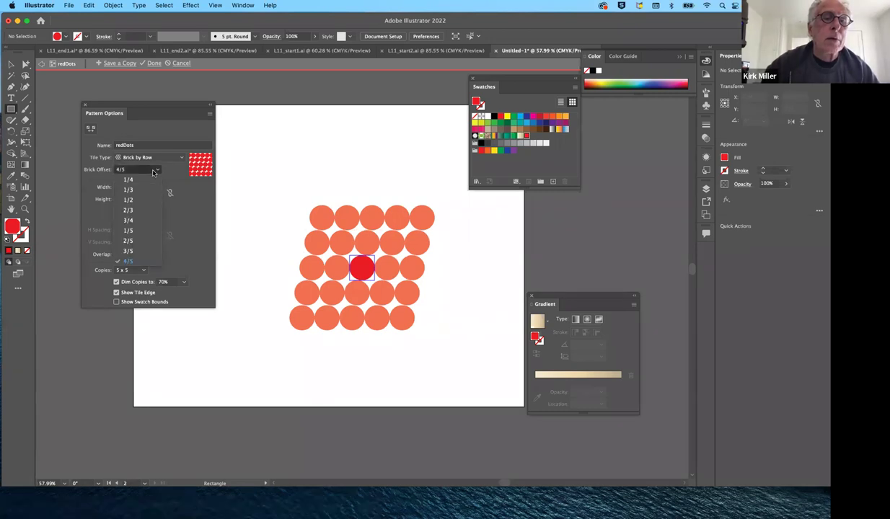
pyautogui.click(128, 179)
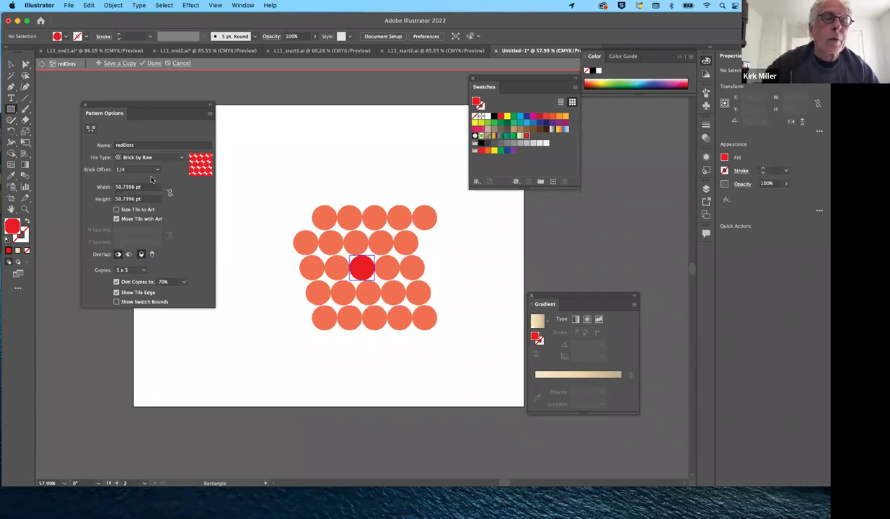
pyautogui.click(155, 171)
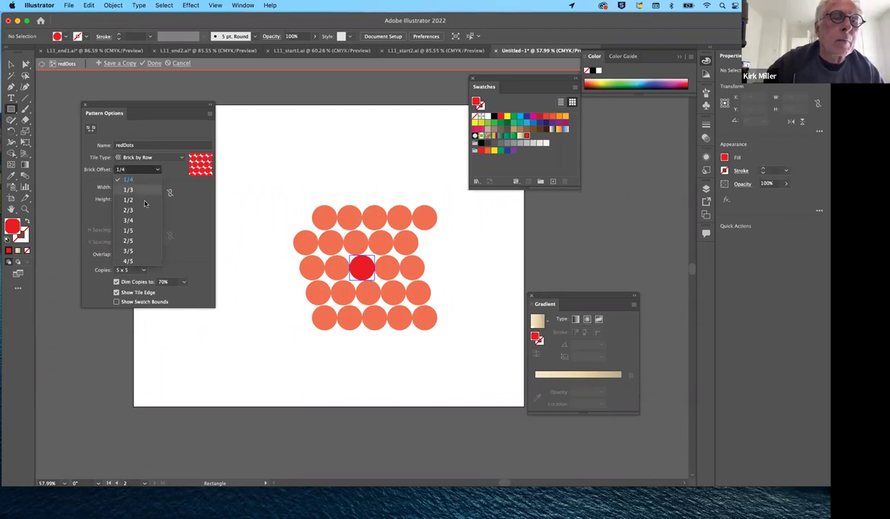
pyautogui.click(144, 201)
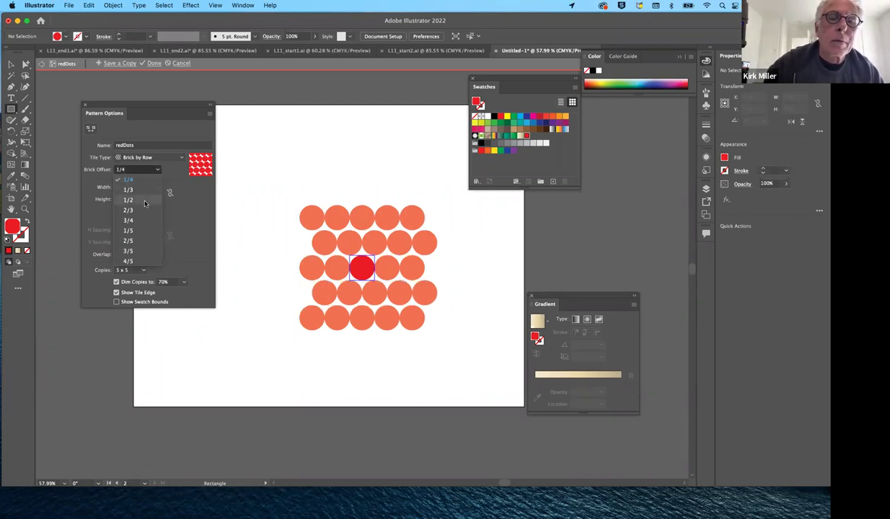
pyautogui.click(164, 158)
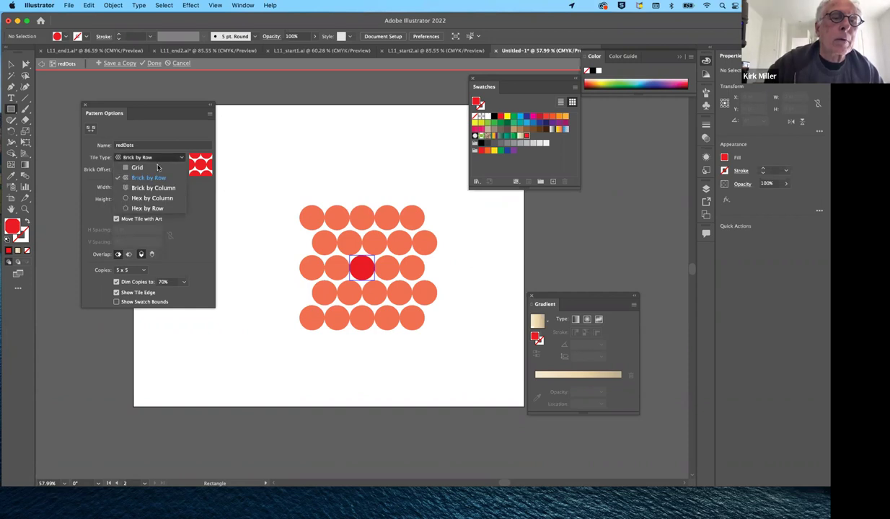
pyautogui.click(139, 167)
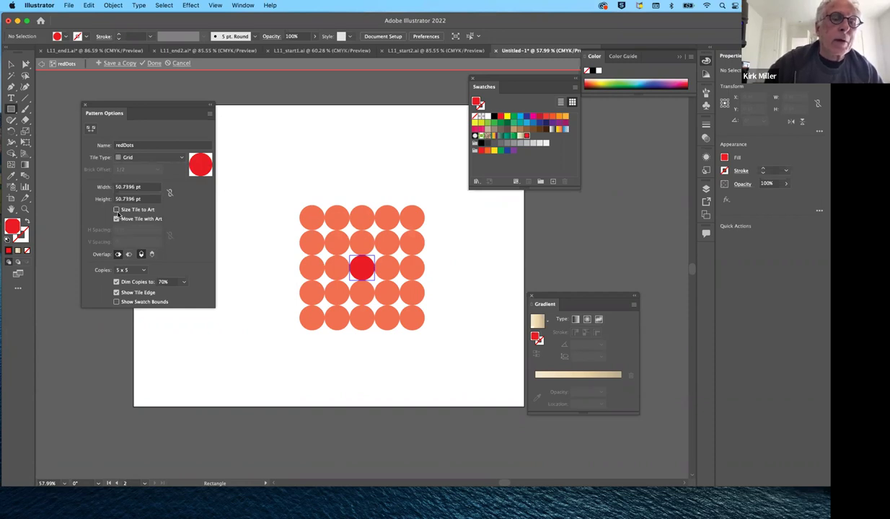
# Size the pattern tile to the art and set its horizontal and vertical spacing to 12 pt each.
pyautogui.click(116, 210)
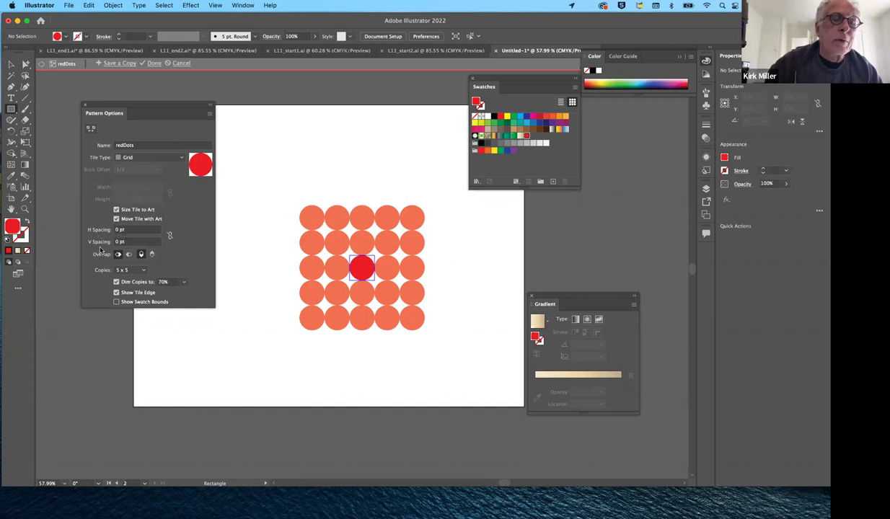
pyautogui.click(119, 230)
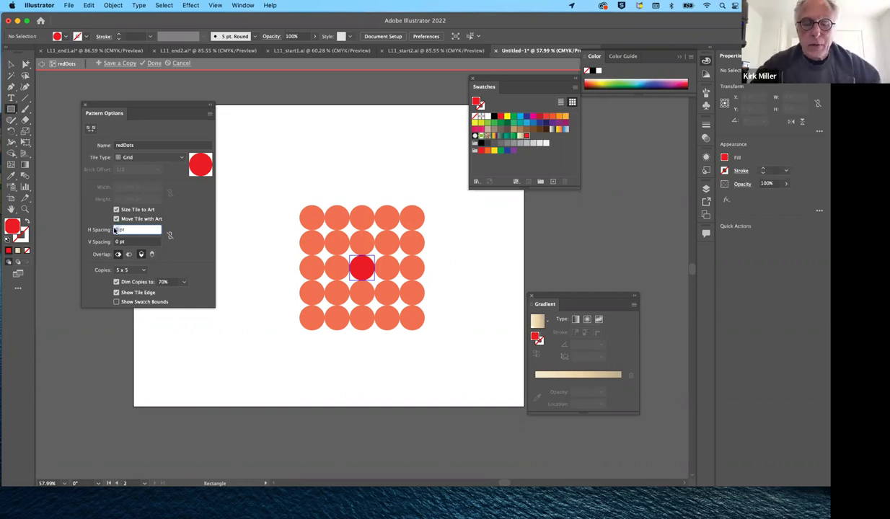
pyautogui.write('12pt')
pyautogui.press('Tab')
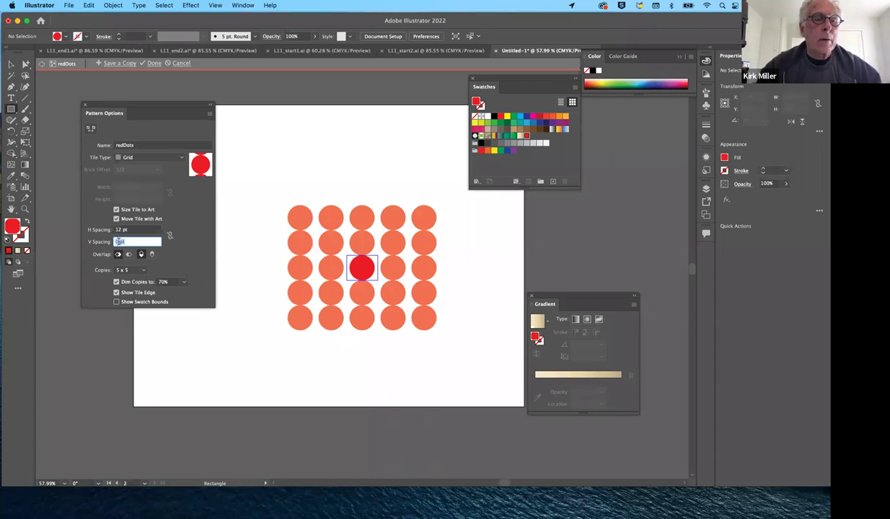
pyautogui.write('12')
pyautogui.press('Tab')
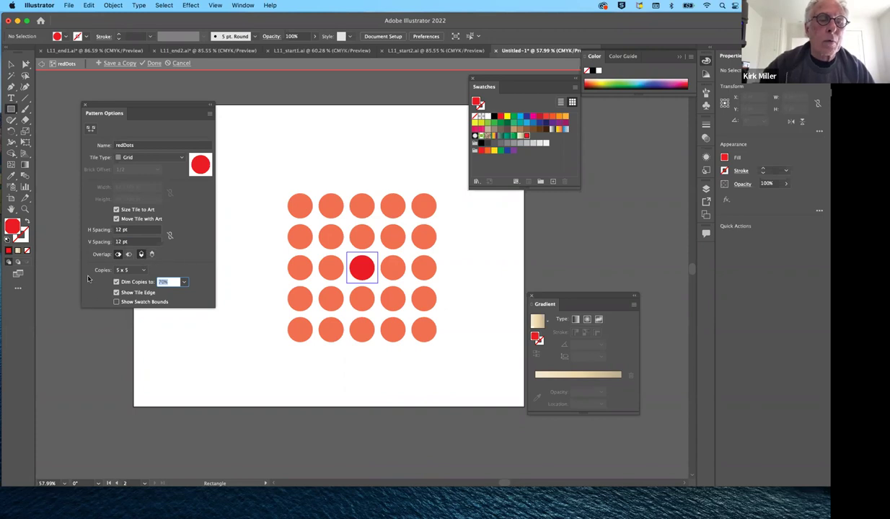
# Reduce the pattern preview copies to 3 x 3 and on to 1 x 1.
pyautogui.click(134, 270)
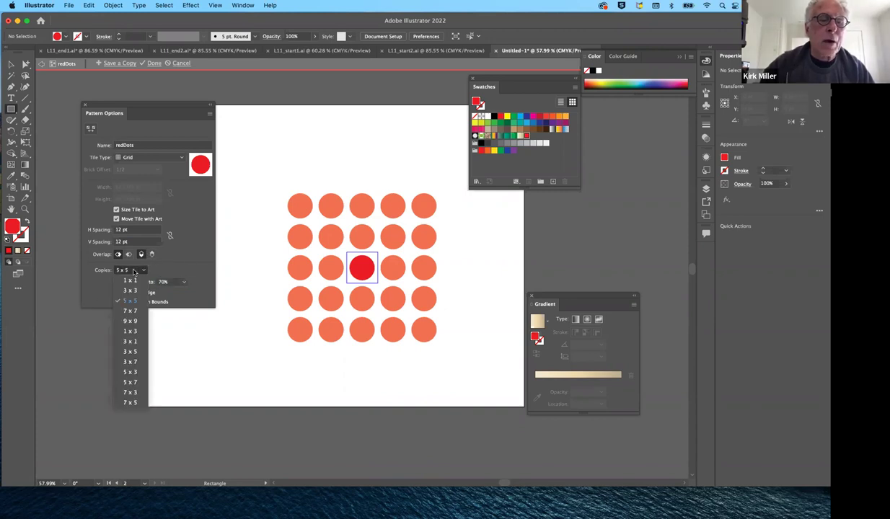
pyautogui.click(131, 293)
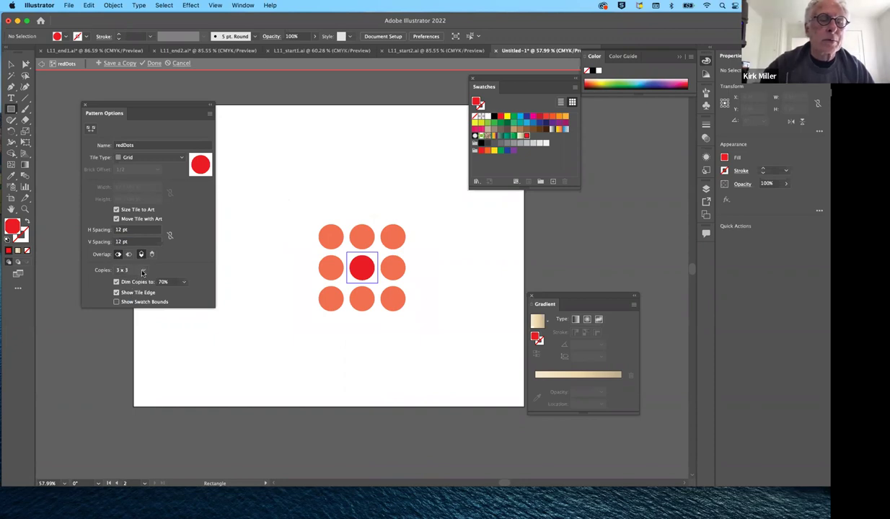
pyautogui.click(143, 272)
pyautogui.click(136, 261)
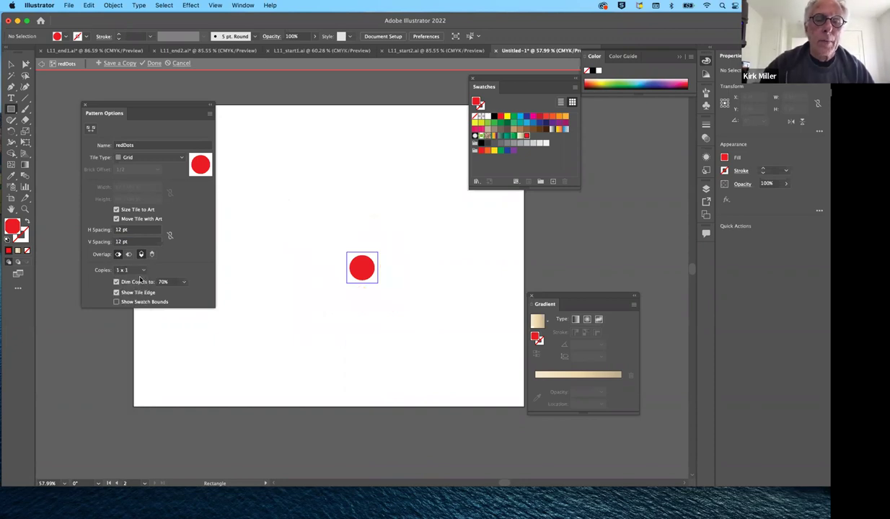
# Set the pattern preview to 5 x 5 copies and move the pattern options clear of the artboard.
pyautogui.click(137, 271)
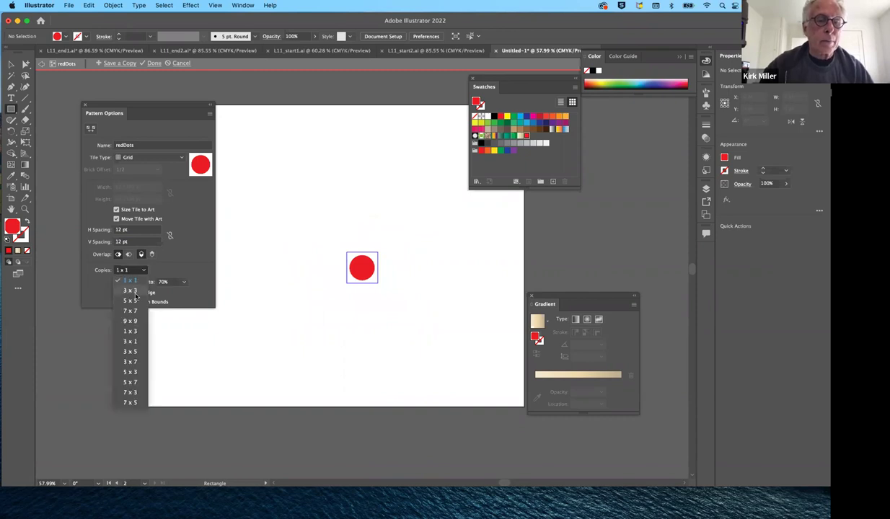
pyautogui.click(130, 301)
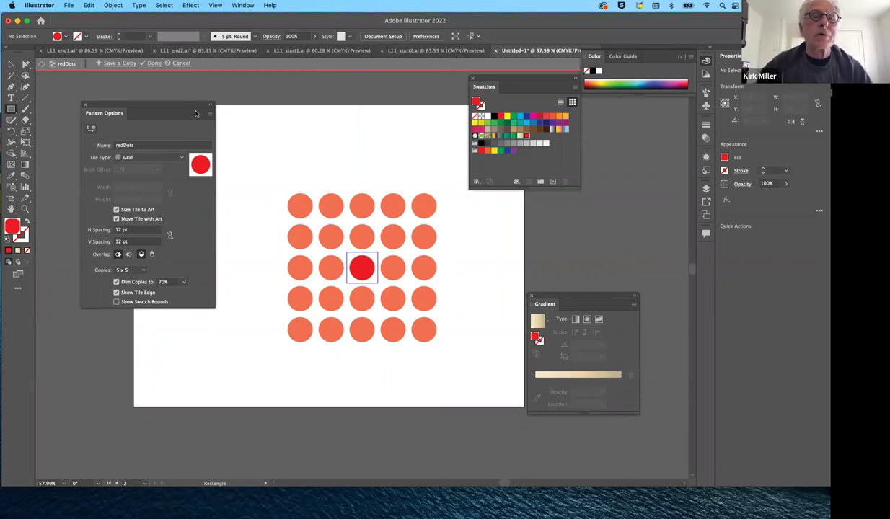
pyautogui.moveTo(187, 105); pyautogui.dragTo(165, 88)
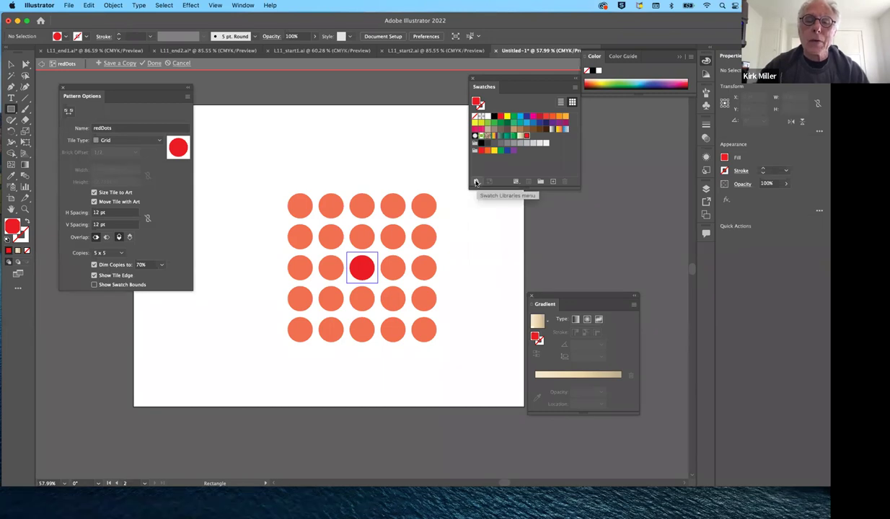
# Open the Nature_Animal Skins pattern library and place it beside the artboard below the swatches.
pyautogui.click(476, 182)
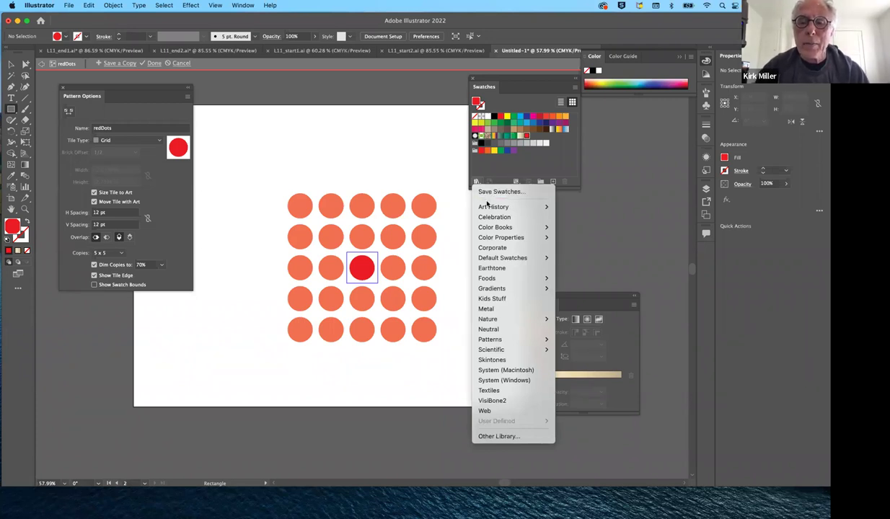
pyautogui.moveTo(518, 343)
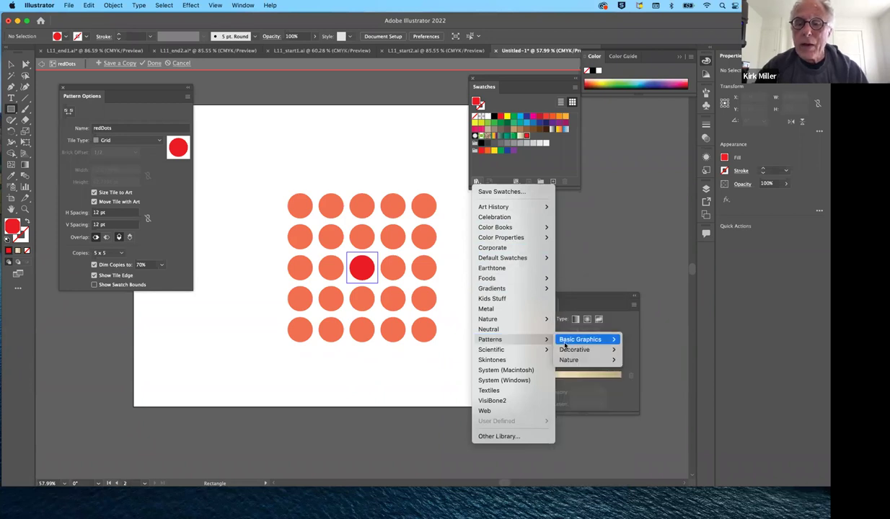
pyautogui.moveTo(573, 342)
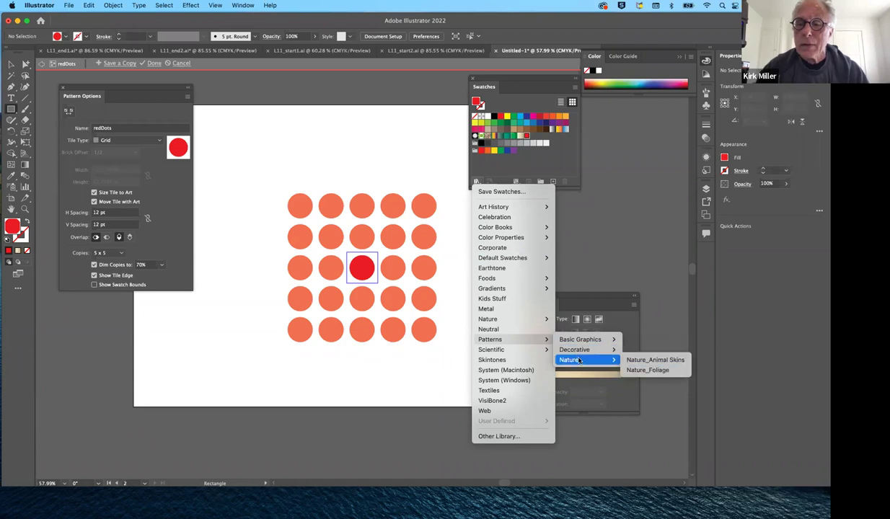
pyautogui.click(627, 359)
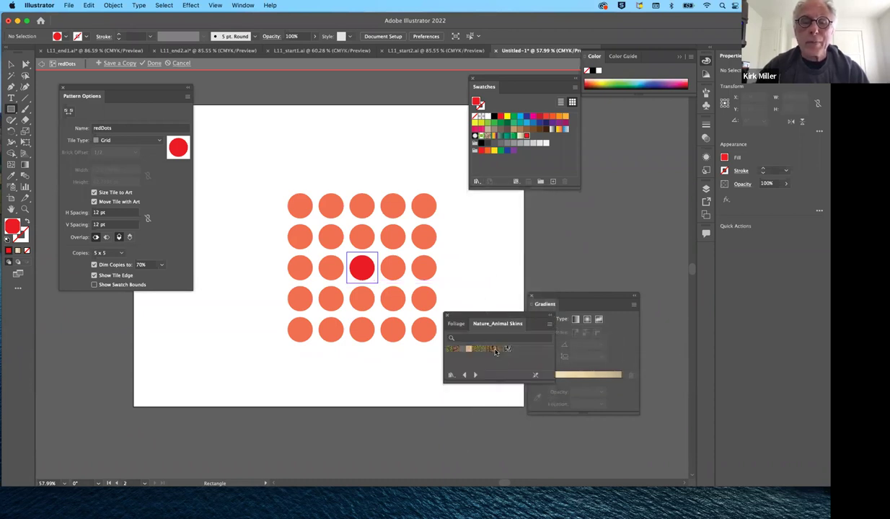
pyautogui.moveTo(466, 316); pyautogui.dragTo(573, 208)
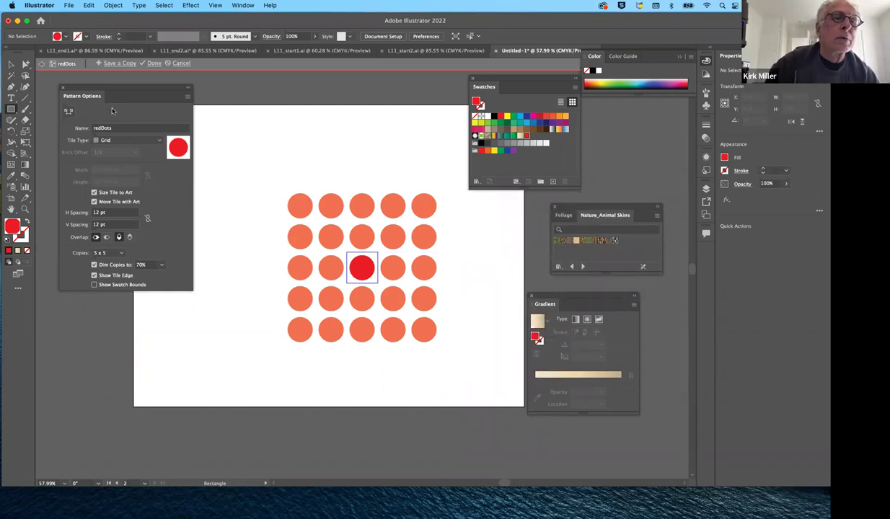
# Exit pattern editing and add the black-and-white zebra pattern from Nature_Animal Skins to the document's swatches.
pyautogui.click(41, 64)
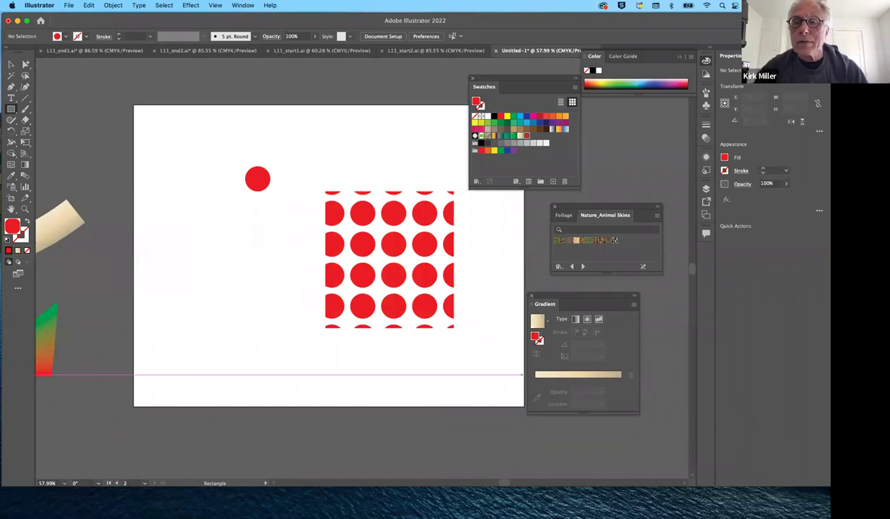
pyautogui.click(615, 241)
# Try the zebra pattern as the dotted rectangle's fill, enlarge the rectangle to about 430 x 354 pt, and undo both changes.
pyautogui.click(10, 63)
pyautogui.click(392, 299)
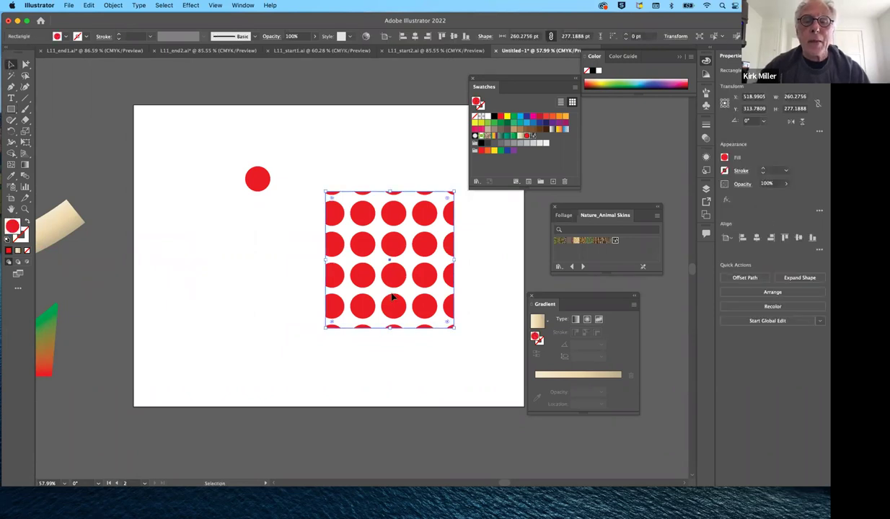
pyautogui.click(615, 241)
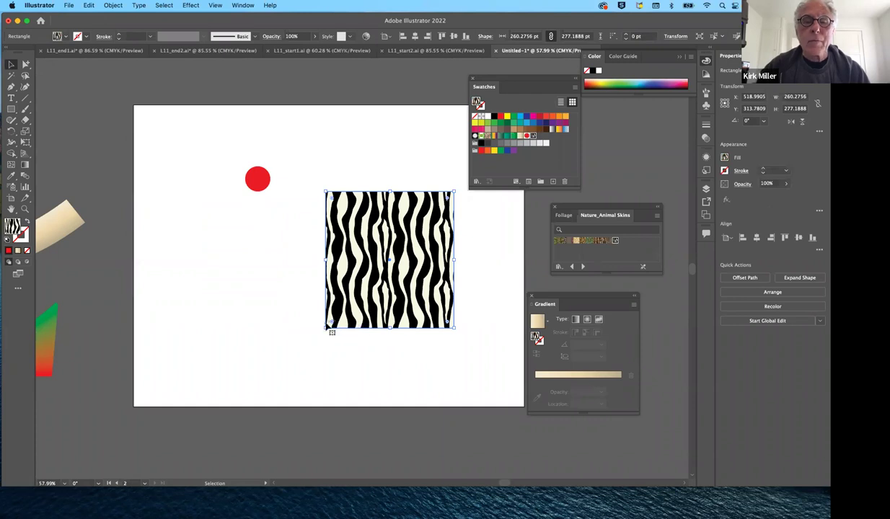
pyautogui.moveTo(324, 326); pyautogui.dragTo(242, 366)
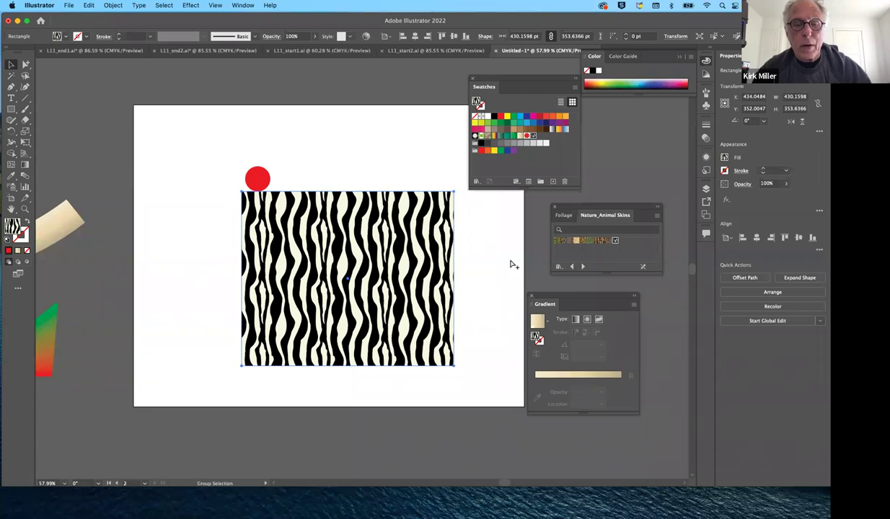
pyautogui.press('super+z')
pyautogui.press('super+z')
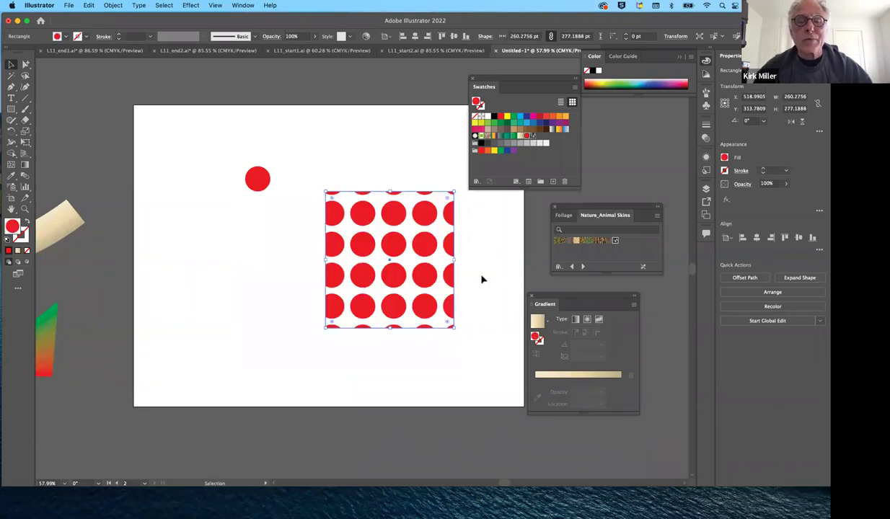
# Move the dotted rectangle down toward the artboard's centre, shrink it to about 137 x 146 pt and enlarge it to about 265 x 283 pt.
pyautogui.moveTo(427, 279); pyautogui.dragTo(379, 301)
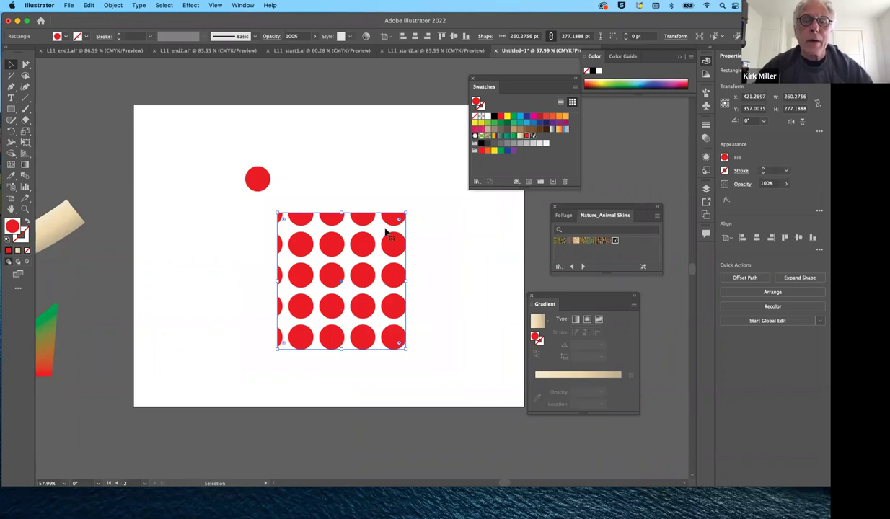
pyautogui.moveTo(404, 211); pyautogui.dragTo(345, 277)
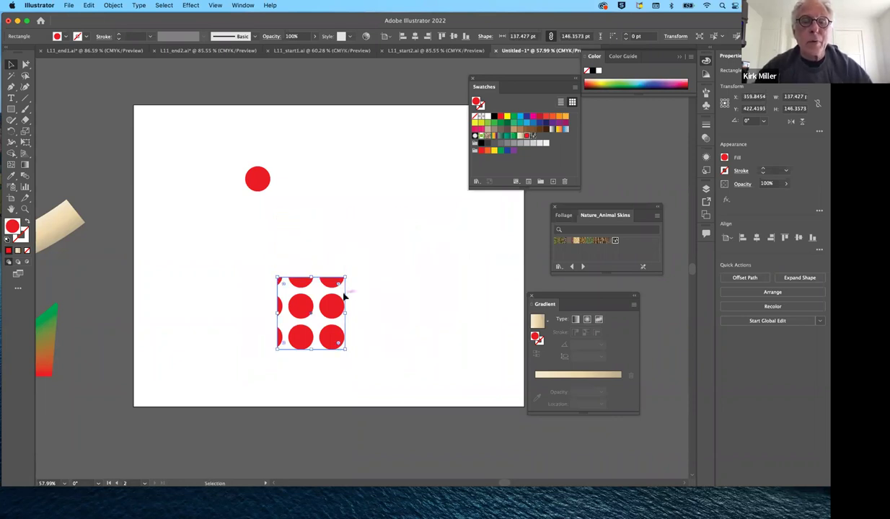
pyautogui.moveTo(345, 277); pyautogui.dragTo(409, 211)
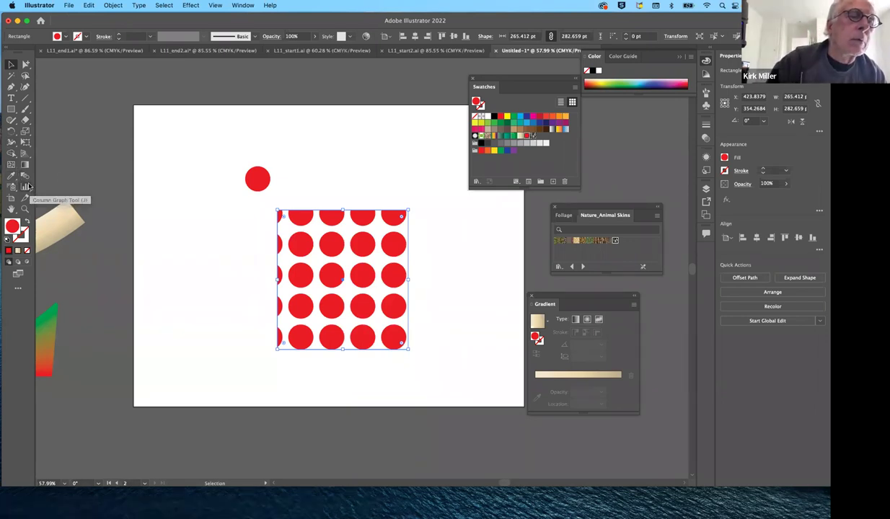
# Start scaling the dotted rectangle with Transform Patterns enabled, and preview a uniform scale of 50%.
pyautogui.doubleClick(26, 132)
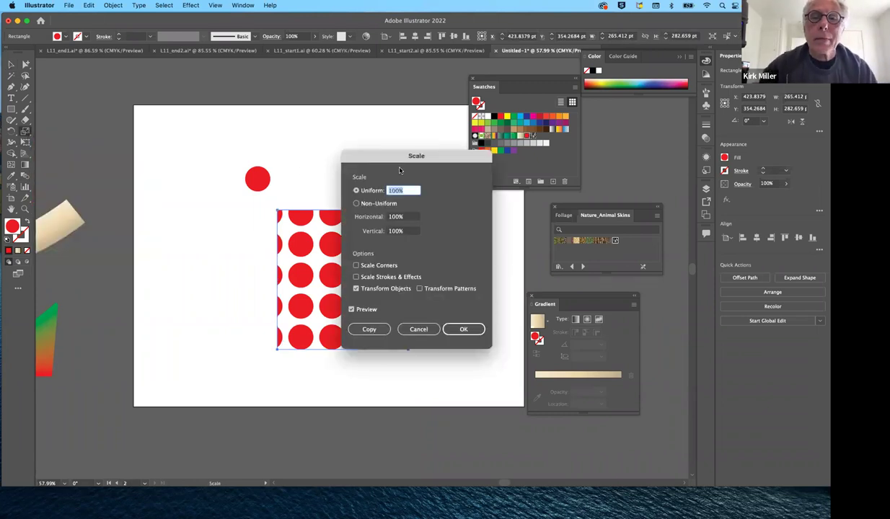
pyautogui.moveTo(397, 155); pyautogui.dragTo(502, 199)
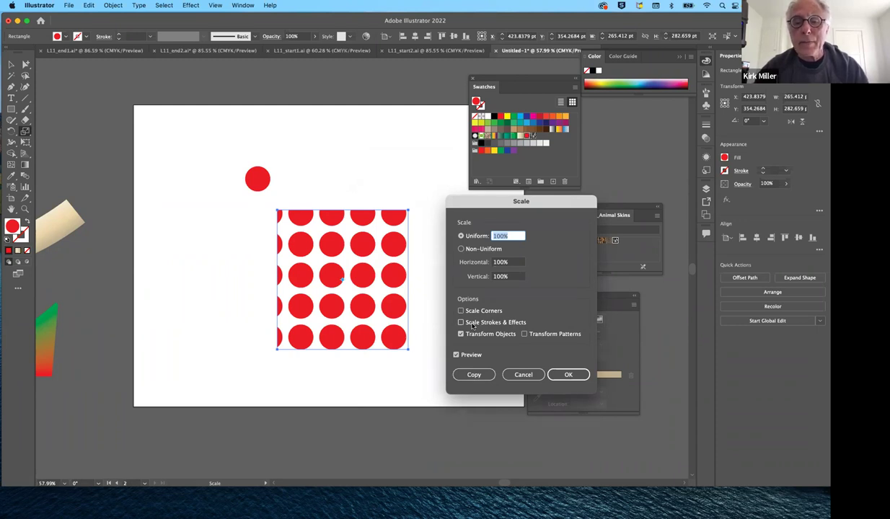
pyautogui.click(524, 334)
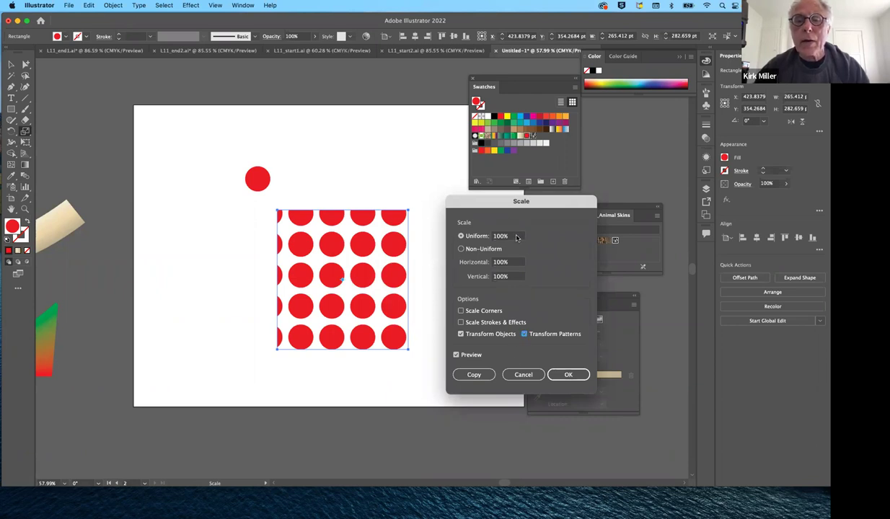
pyautogui.moveTo(515, 236); pyautogui.dragTo(495, 237)
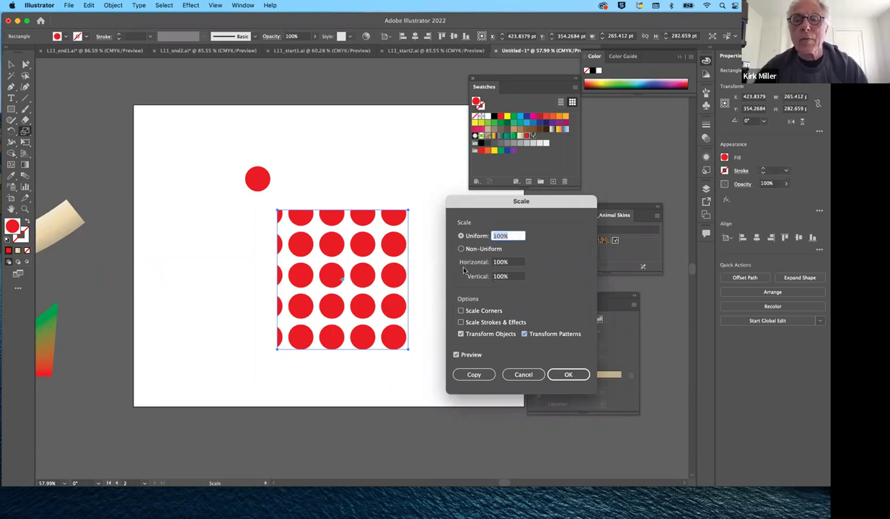
pyautogui.write('50')
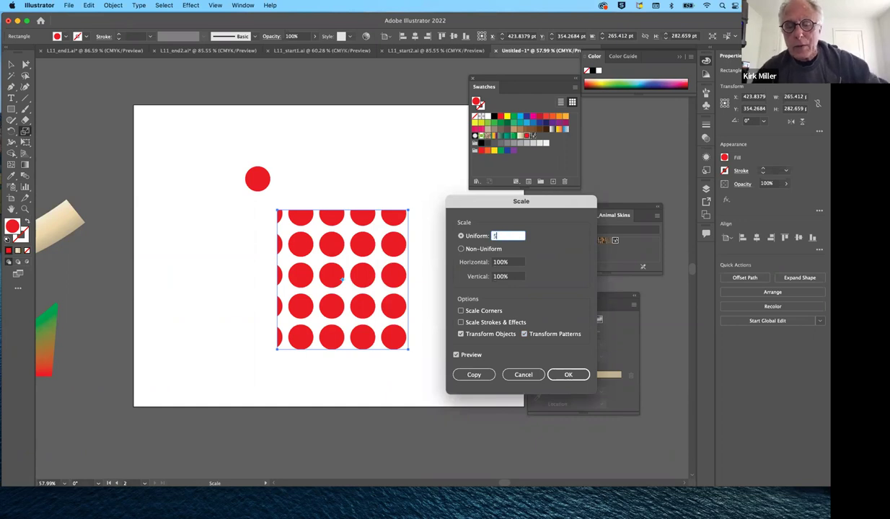
pyautogui.click(456, 355)
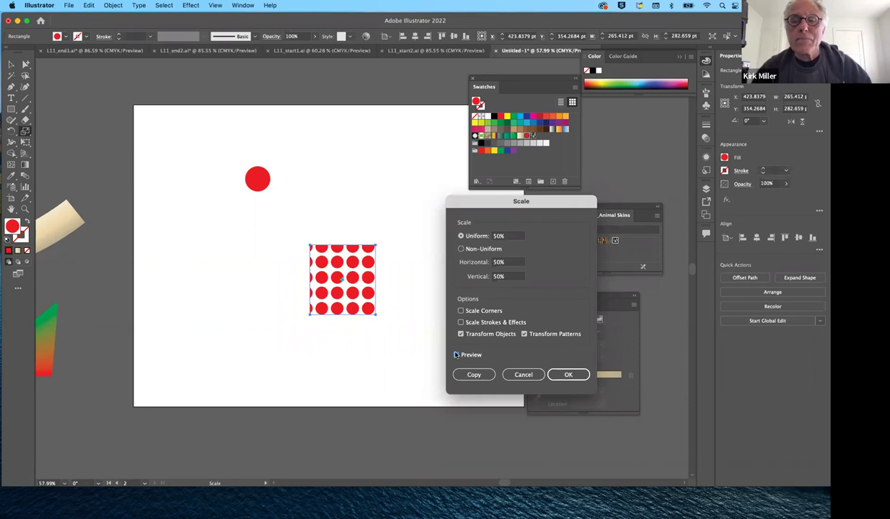
pyautogui.click(456, 355)
# Set the uniform scale to 200%, disable Transform Patterns, compare the preview and apply the scaling to the rectangle.
pyautogui.click(485, 237)
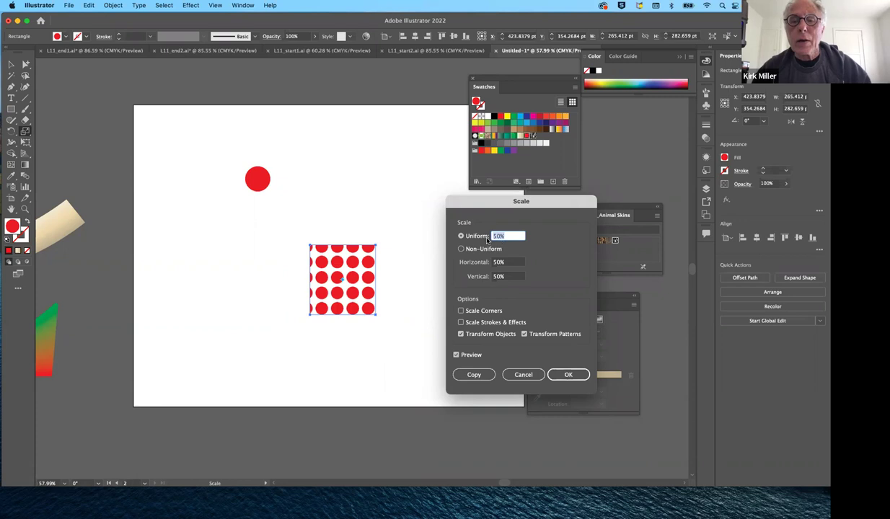
pyautogui.write('20')
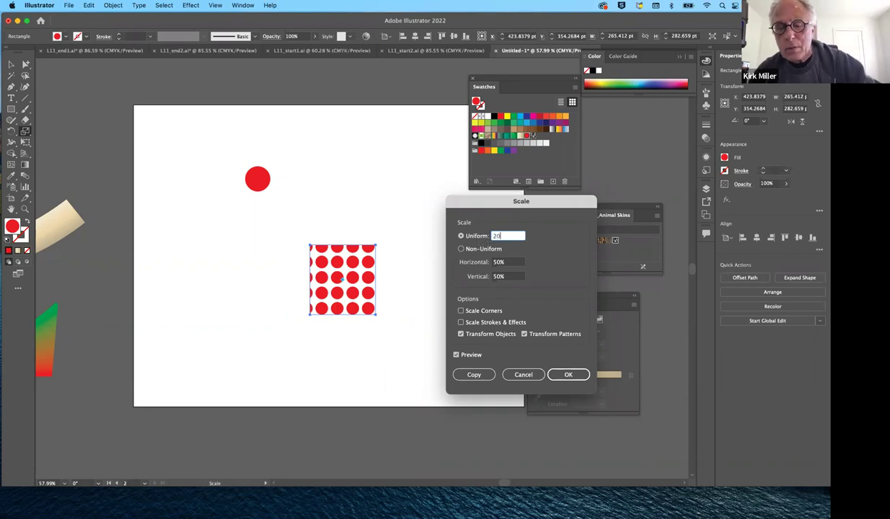
pyautogui.write('0')
pyautogui.press('Tab')
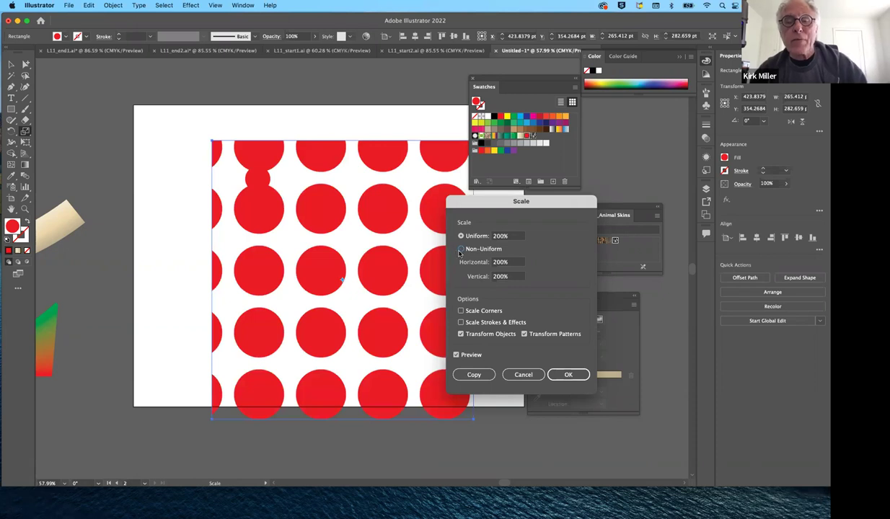
pyautogui.click(525, 334)
pyautogui.click(462, 355)
pyautogui.click(461, 356)
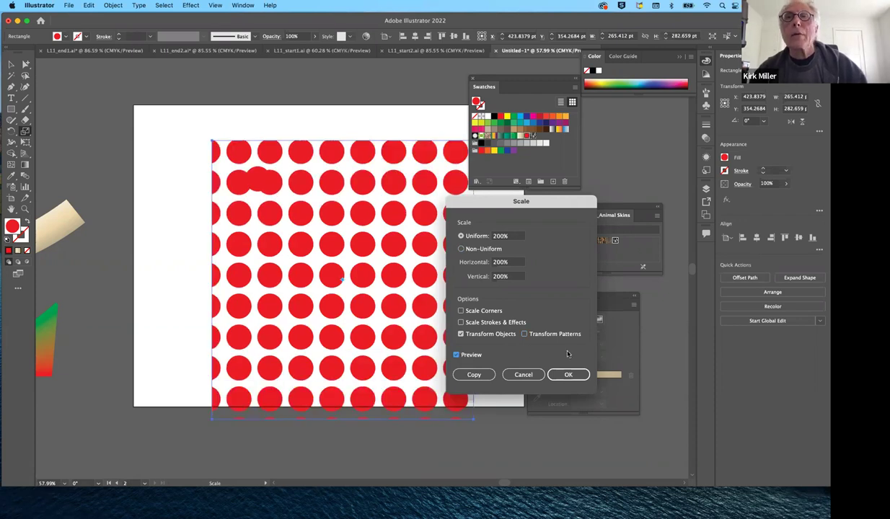
pyautogui.click(574, 375)
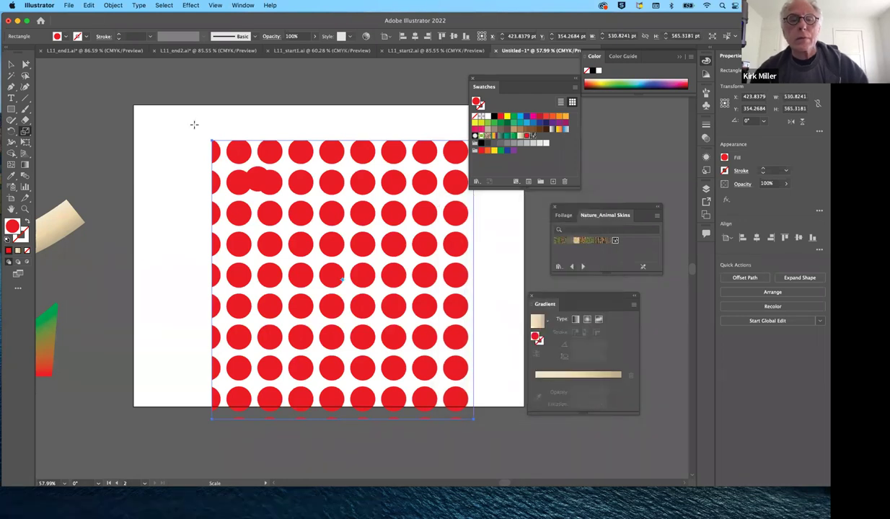
# Resize the scaled dotted rectangle to about 299 x 319 pt and keep it below the single red circle.
pyautogui.press('v')
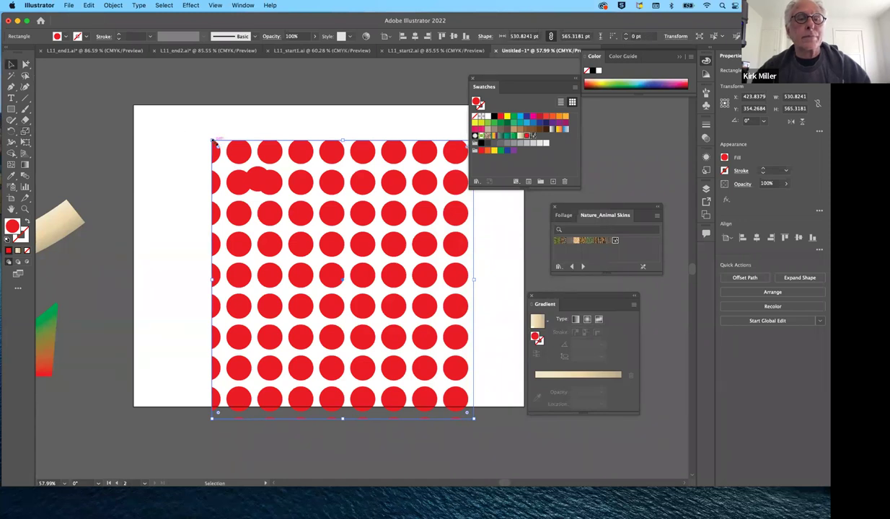
pyautogui.moveTo(211, 138); pyautogui.dragTo(344, 165)
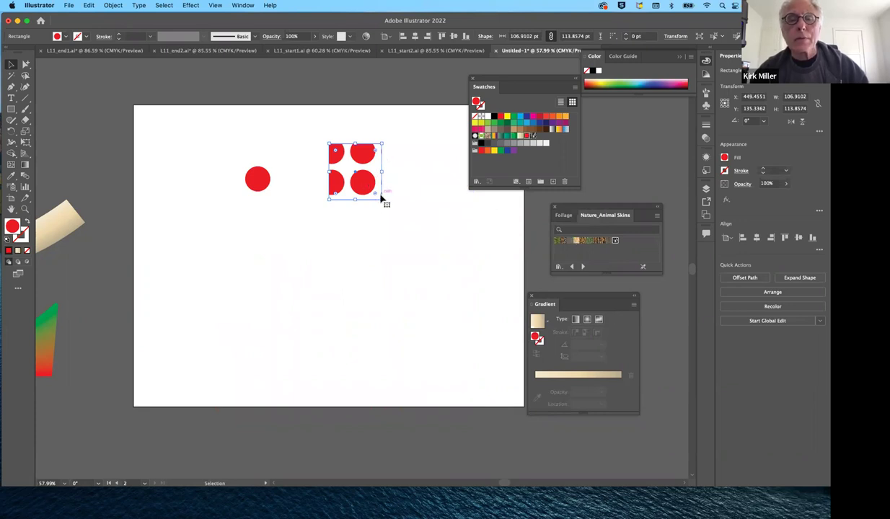
pyautogui.moveTo(382, 202); pyautogui.dragTo(461, 350)
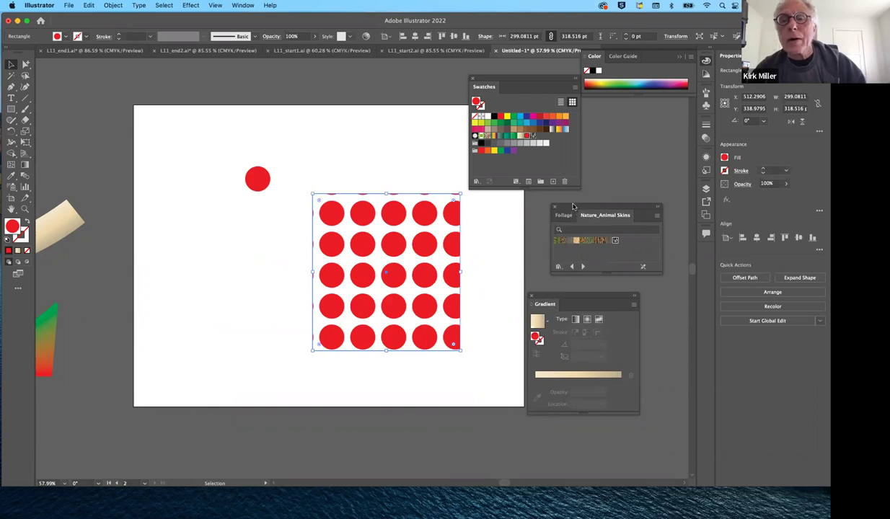
# Try the zebra and orange tiger-stripe patterns on the rectangle, and settle on the peacock-feather pattern fill.
pyautogui.click(533, 137)
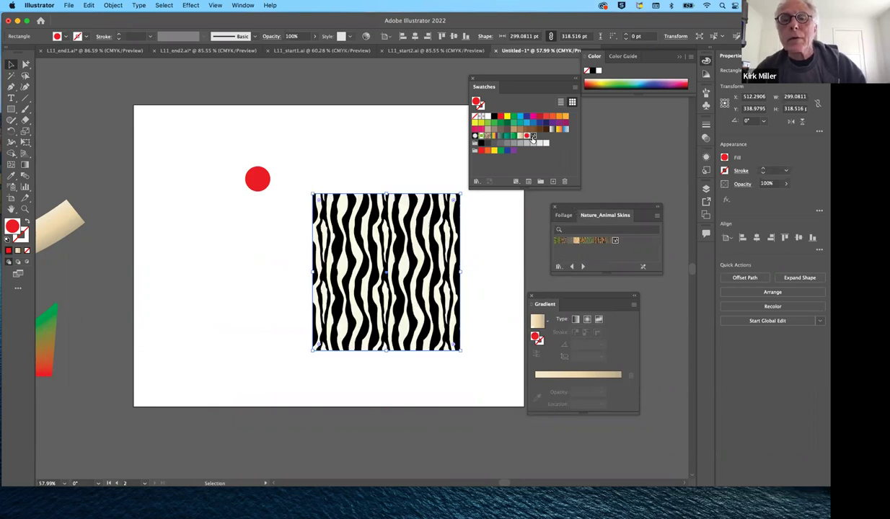
pyautogui.click(602, 241)
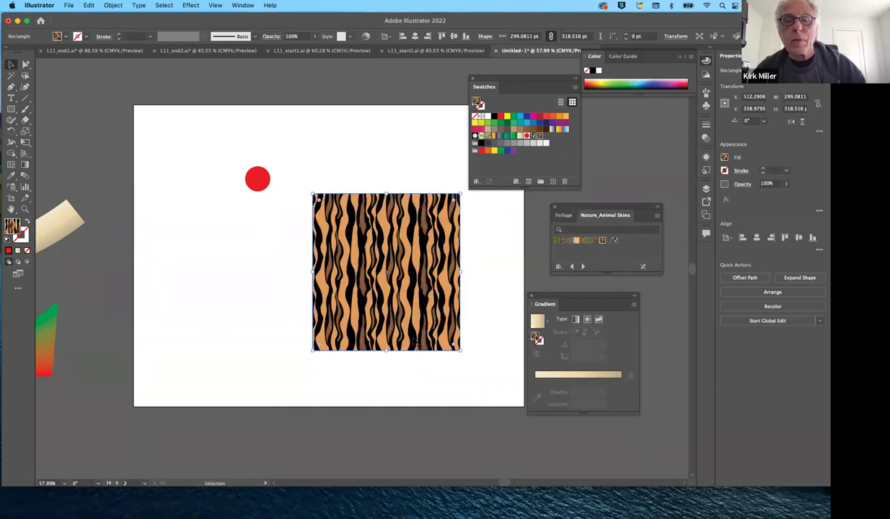
pyautogui.click(590, 240)
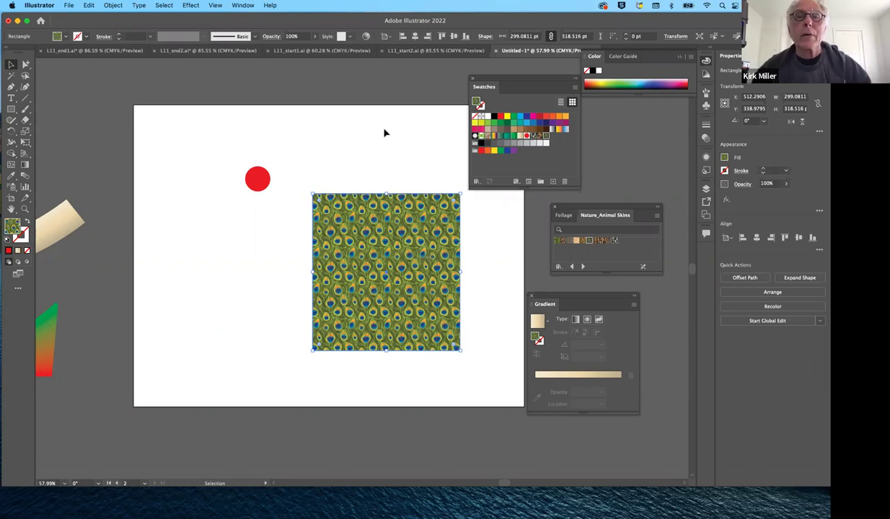
# Switch to the L11_start2.ai document and open the Famous Frank's logo group beside the truck in isolation mode.
pyautogui.click(408, 51)
pyautogui.moveTo(141, 206); pyautogui.dragTo(216, 156)
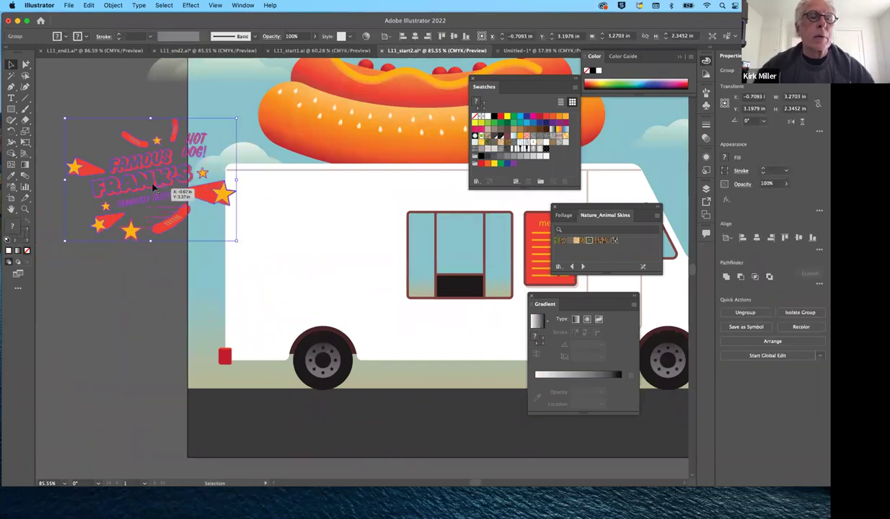
pyautogui.doubleClick(153, 183)
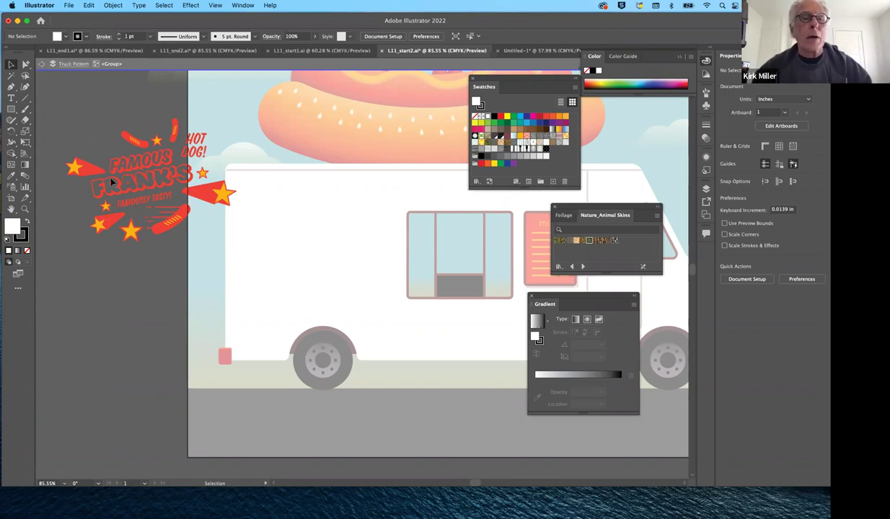
# Make a pattern swatch from the logo's Famous Frank's lettering, leave isolation mode, and fill the white truck body with the pattern.
pyautogui.moveTo(143, 162); pyautogui.dragTo(561, 162)
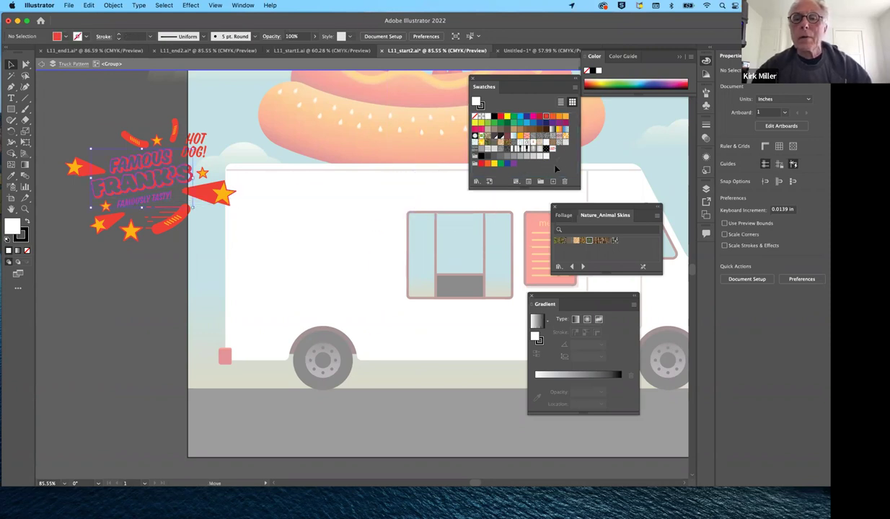
pyautogui.click(141, 313)
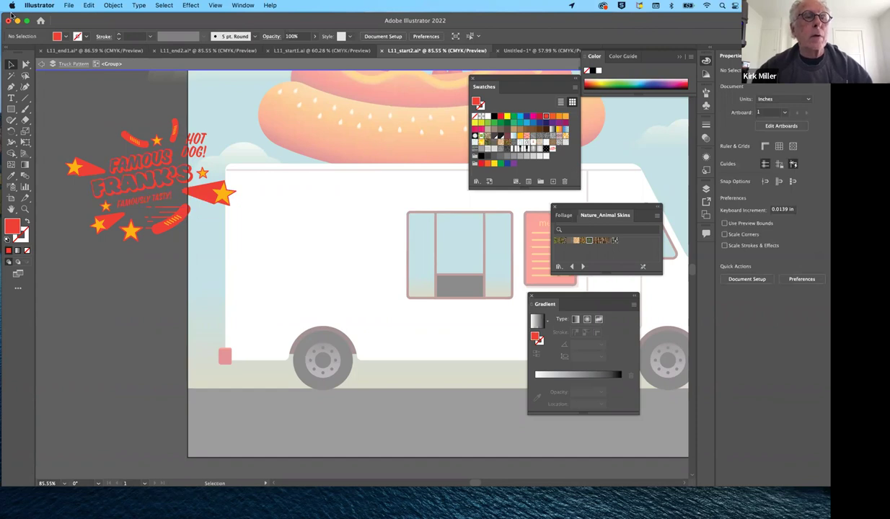
pyautogui.click(42, 64)
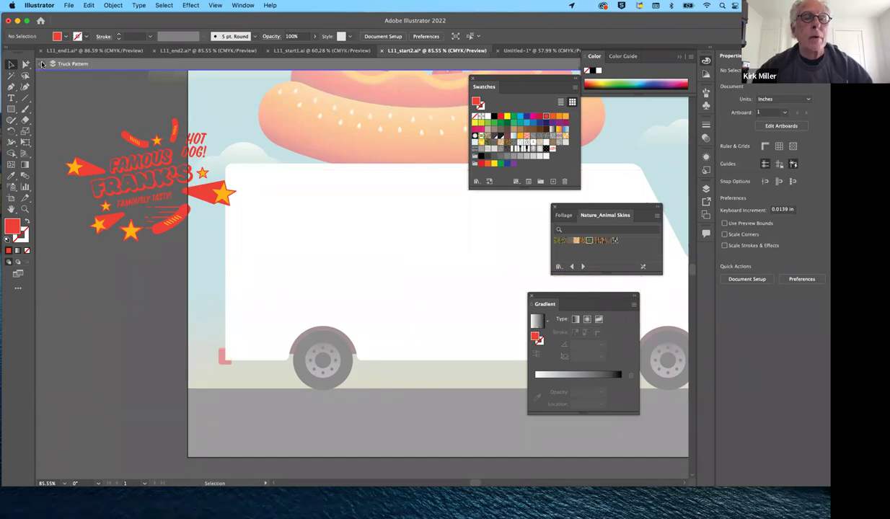
pyautogui.click(41, 64)
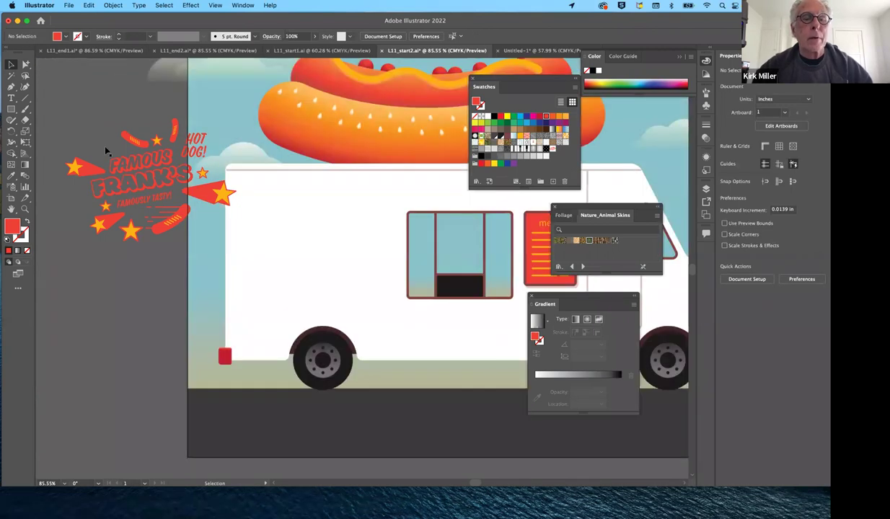
pyautogui.click(260, 364)
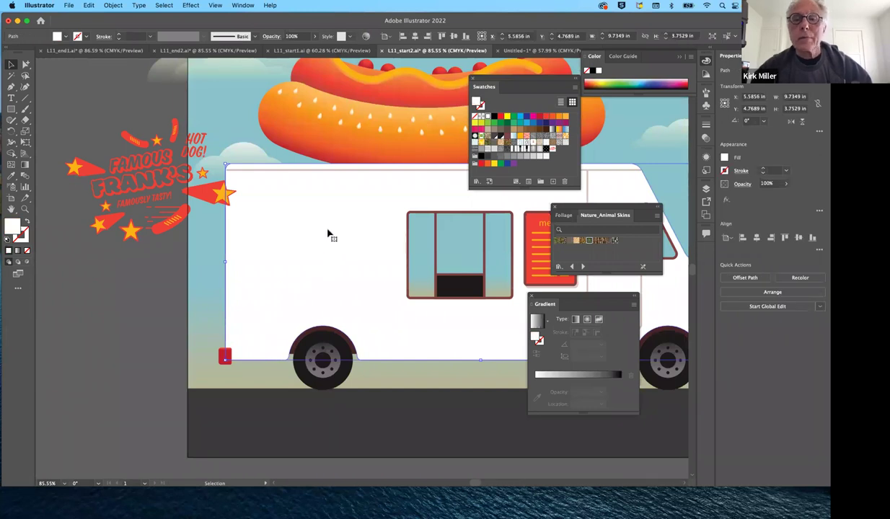
pyautogui.click(552, 148)
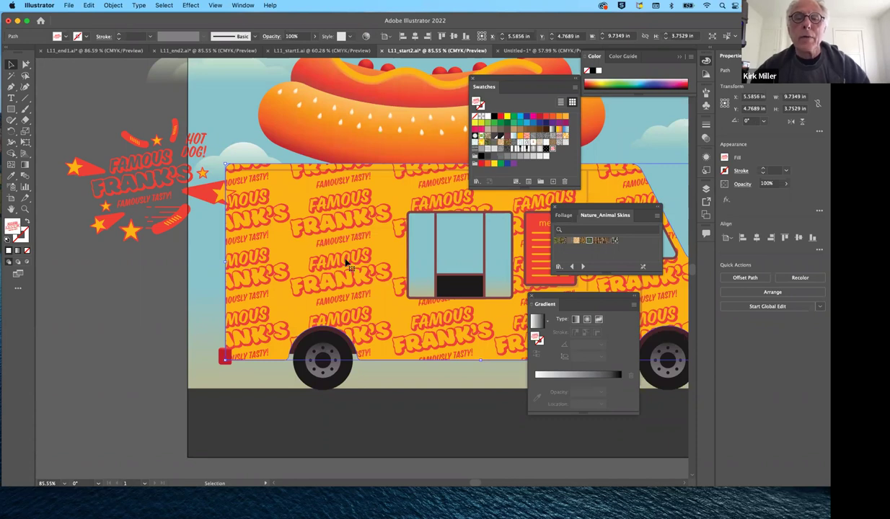
# Open the truck's lettering pattern for editing, try a tile width of 1 in, and cancel the pattern edit.
pyautogui.doubleClick(550, 149)
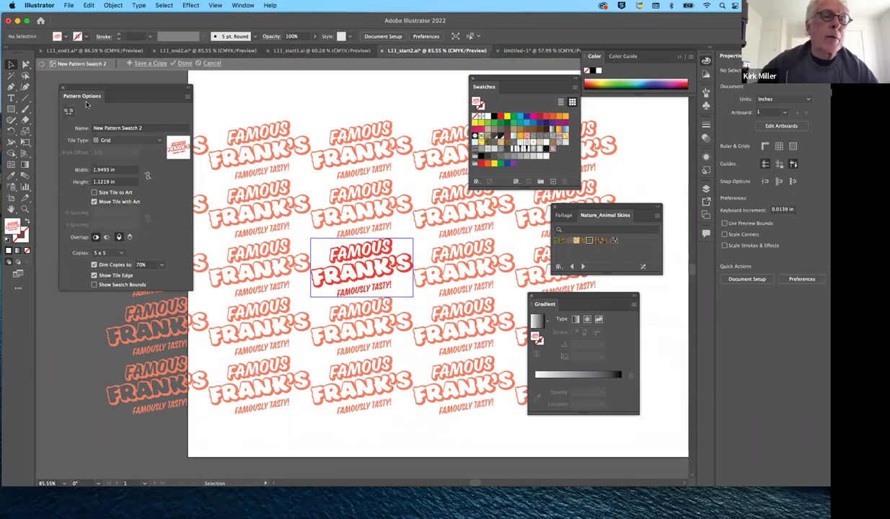
pyautogui.click(118, 170)
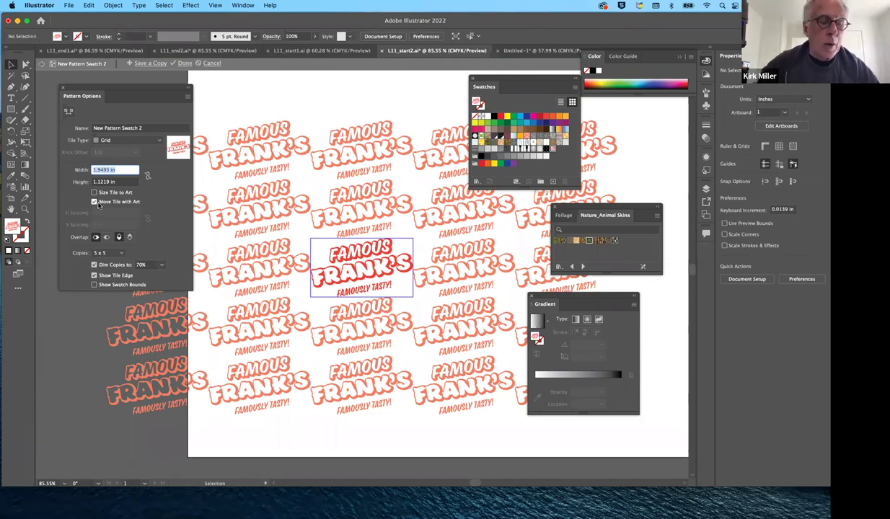
pyautogui.write('1')
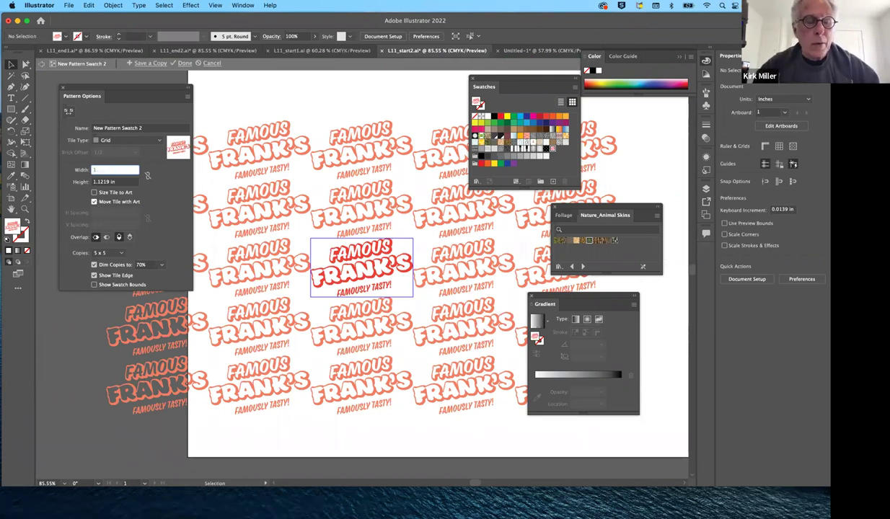
pyautogui.press('Tab')
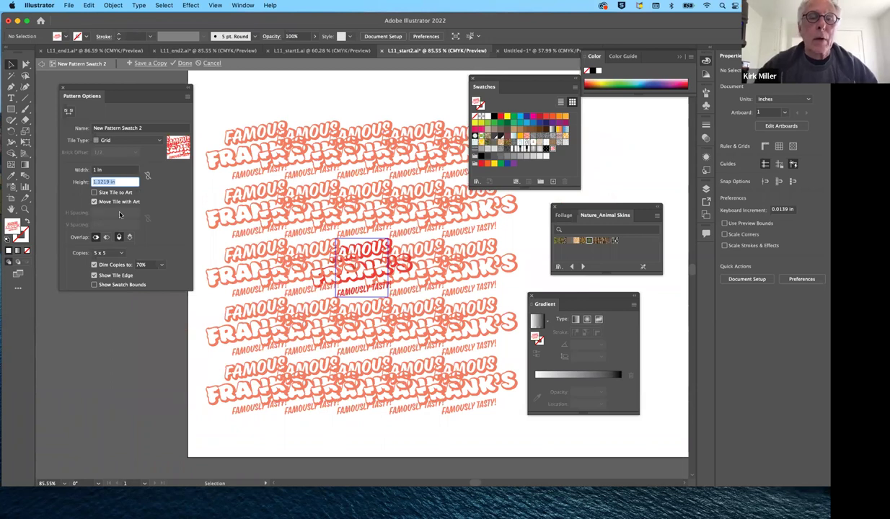
pyautogui.press('Left')
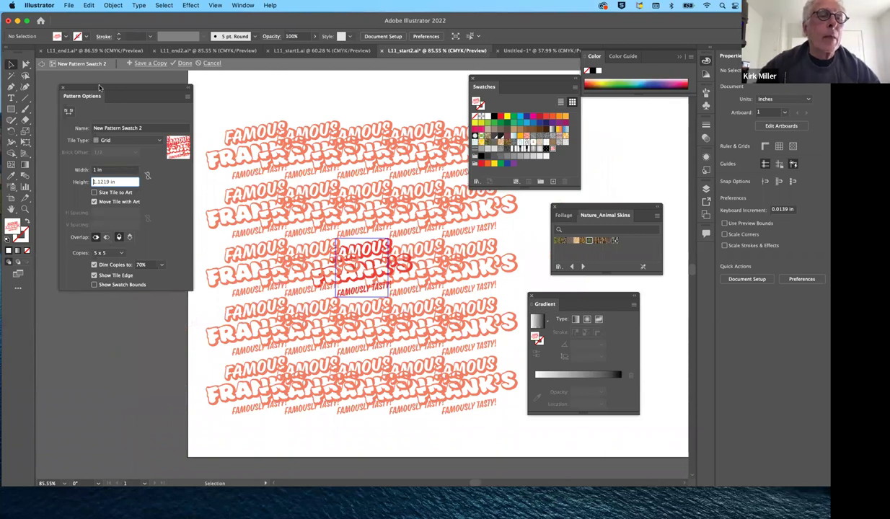
pyautogui.moveTo(95, 96); pyautogui.dragTo(98, 113)
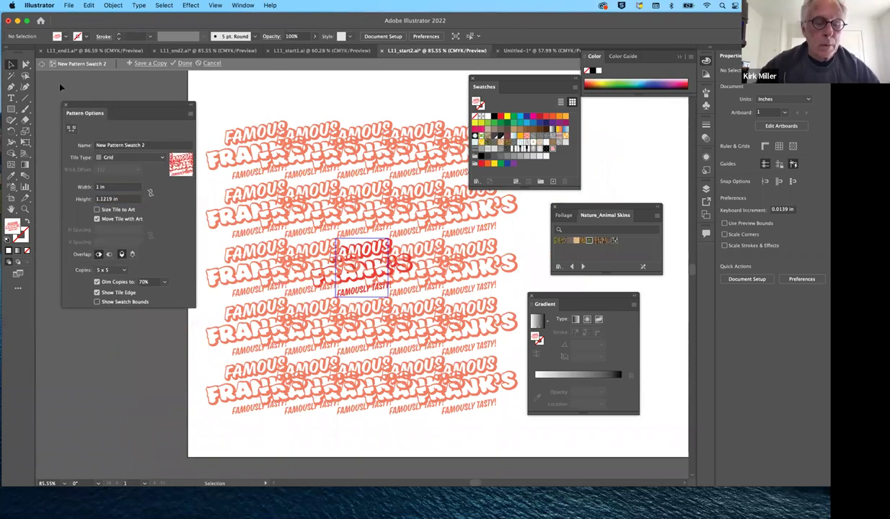
pyautogui.click(211, 63)
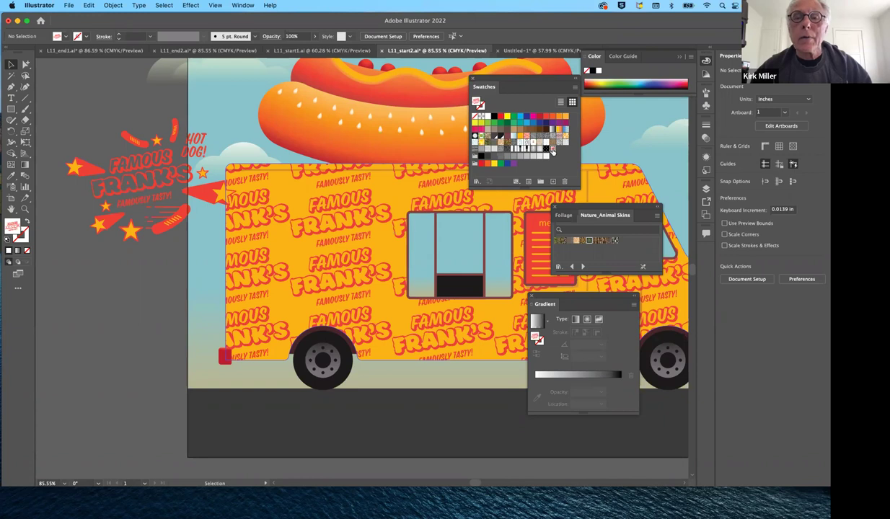
# Reopen the lettering pattern to examine its tile, hide the swatches, and finish pattern editing without changes.
pyautogui.doubleClick(553, 149)
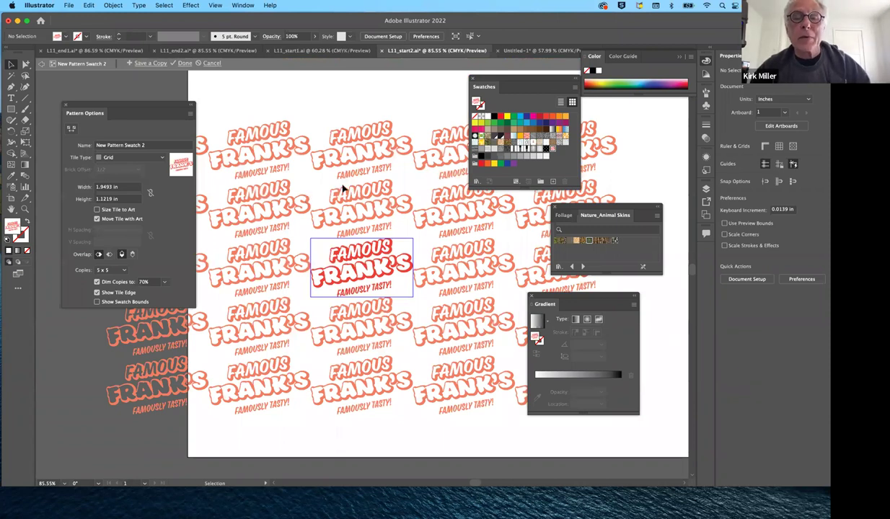
pyautogui.click(473, 79)
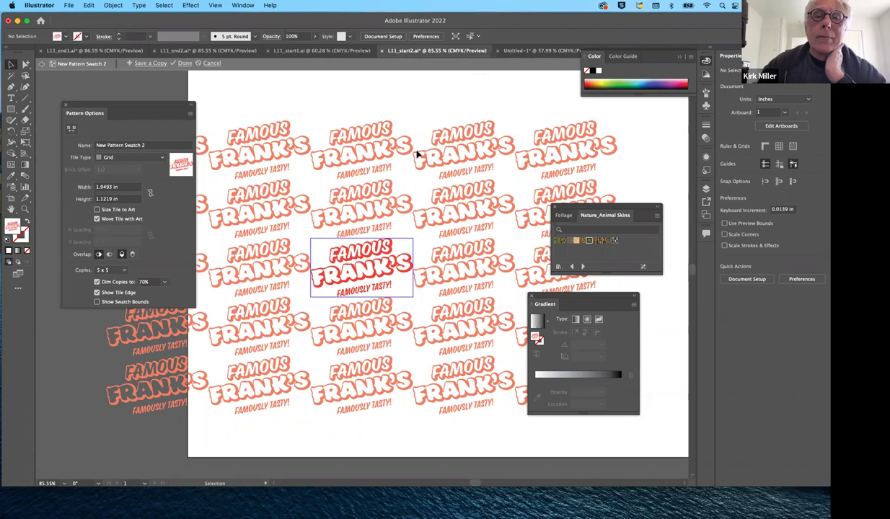
pyautogui.click(184, 64)
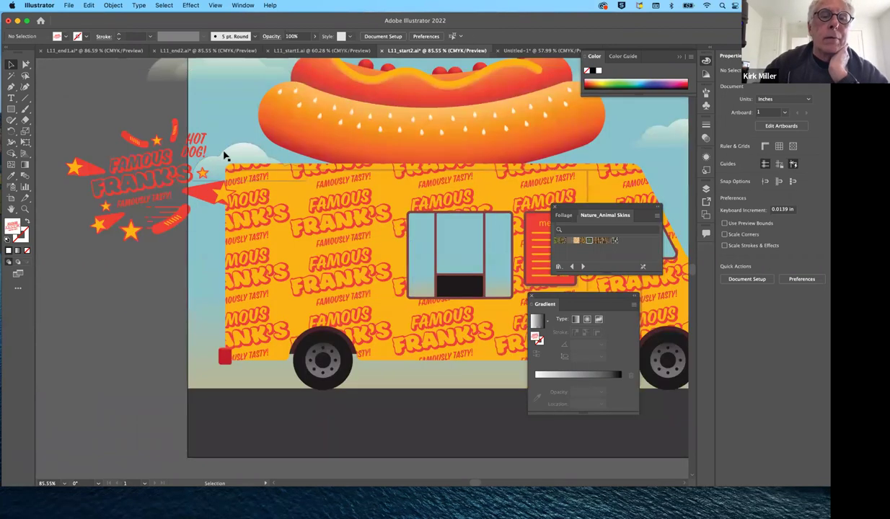
# Move the whole Famous Frank's logo group up and slightly right, to about X -0.53 in, Y 2.15 in.
pyautogui.moveTo(168, 176)
pyautogui.mouseDown()
pyautogui.moveTo(139, 184)
pyautogui.moveTo(145, 244)
pyautogui.moveTo(170, 252)
pyautogui.moveTo(167, 185)
pyautogui.mouseUp()
pyautogui.moveTo(175, 145); pyautogui.dragTo(201, 145)
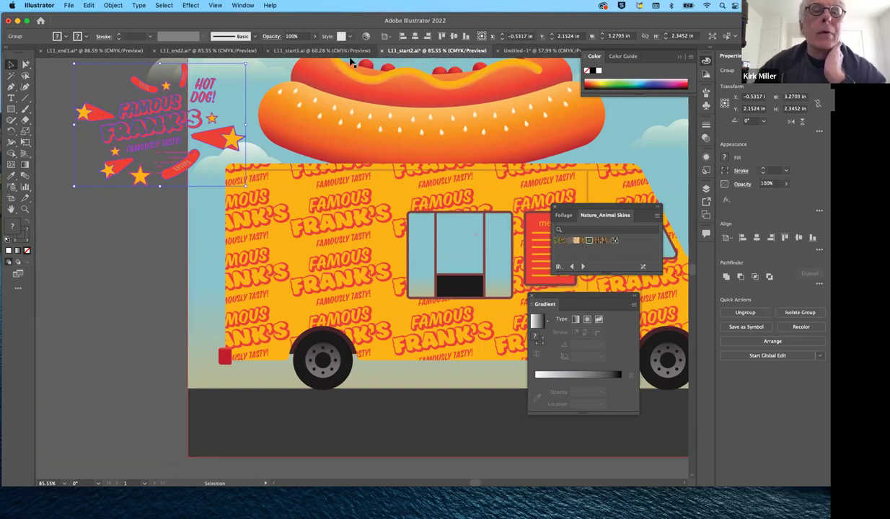
# Switch to the L11_end2.ai document, close the animal skins library, and show the swatches over the sky beside the hot dog.
pyautogui.click(184, 52)
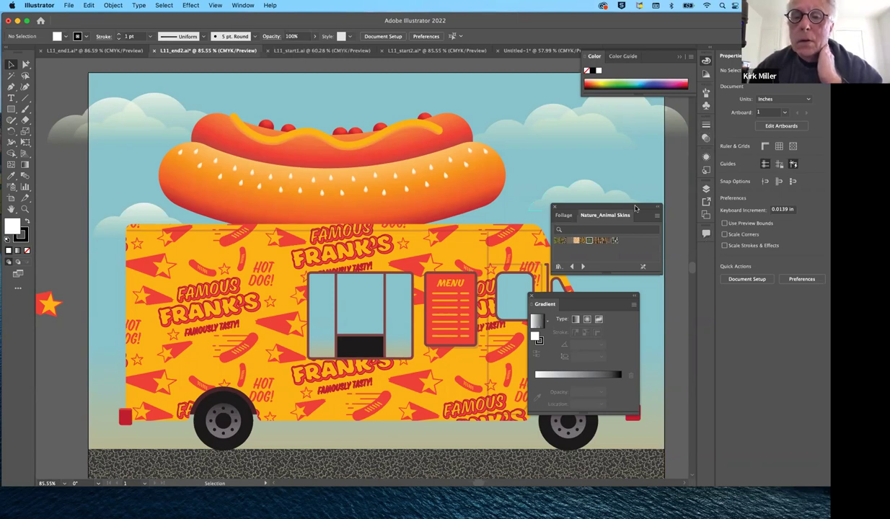
pyautogui.click(556, 208)
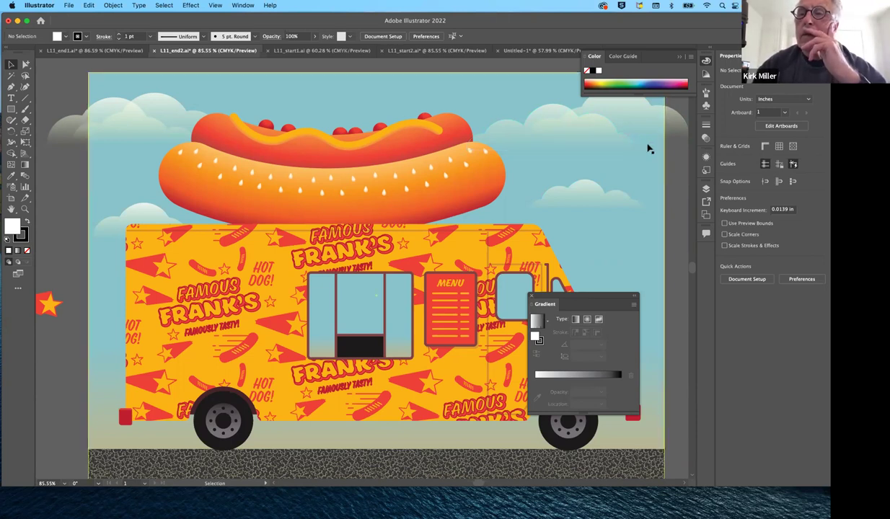
pyautogui.click(243, 5)
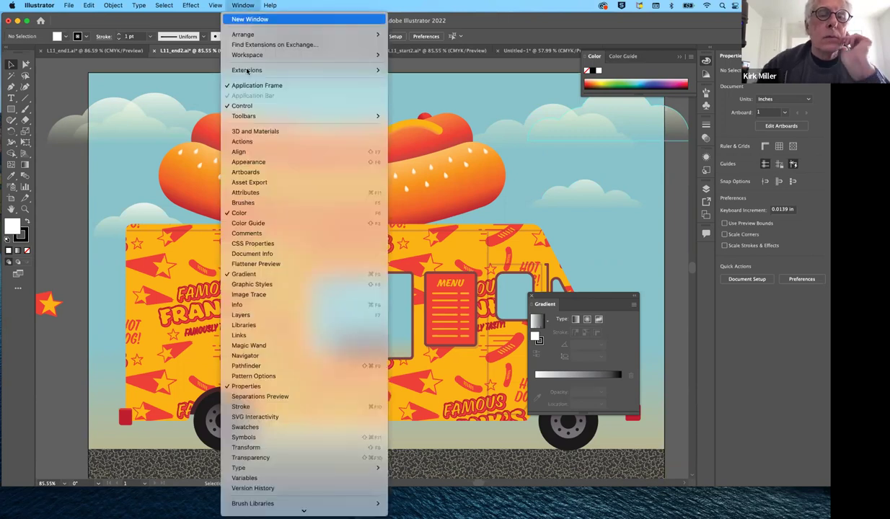
pyautogui.click(276, 427)
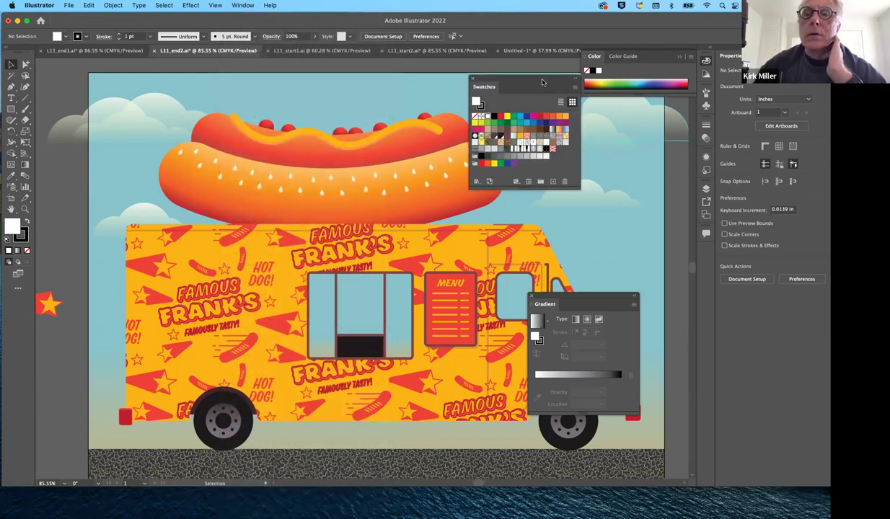
pyautogui.moveTo(543, 82); pyautogui.dragTo(613, 128)
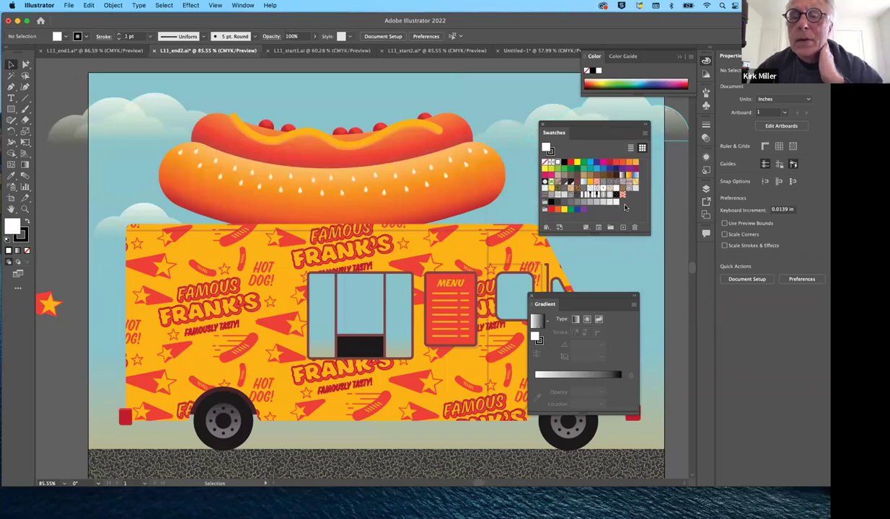
# Open the Truck vinyl pattern for editing, examine its tile type, spacing and overlap options, and return to the truck artwork.
pyautogui.click(509, 251)
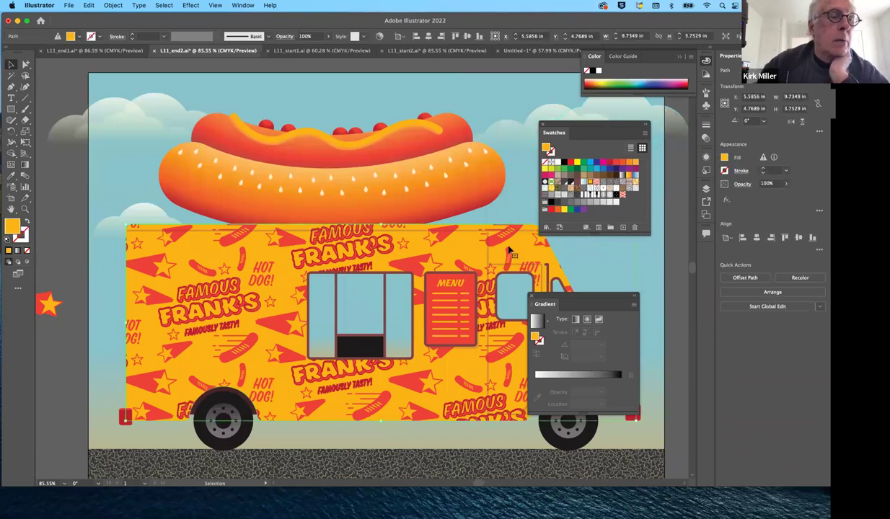
pyautogui.doubleClick(622, 197)
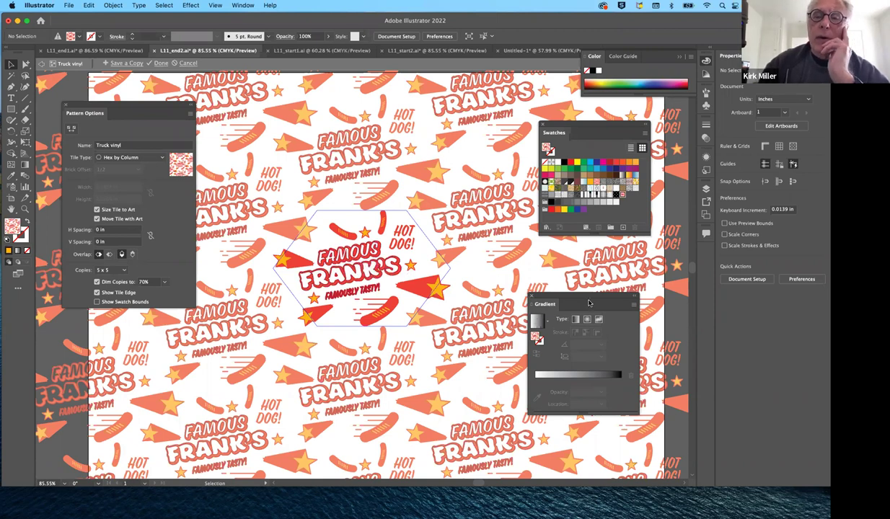
pyautogui.moveTo(588, 298); pyautogui.dragTo(453, 249)
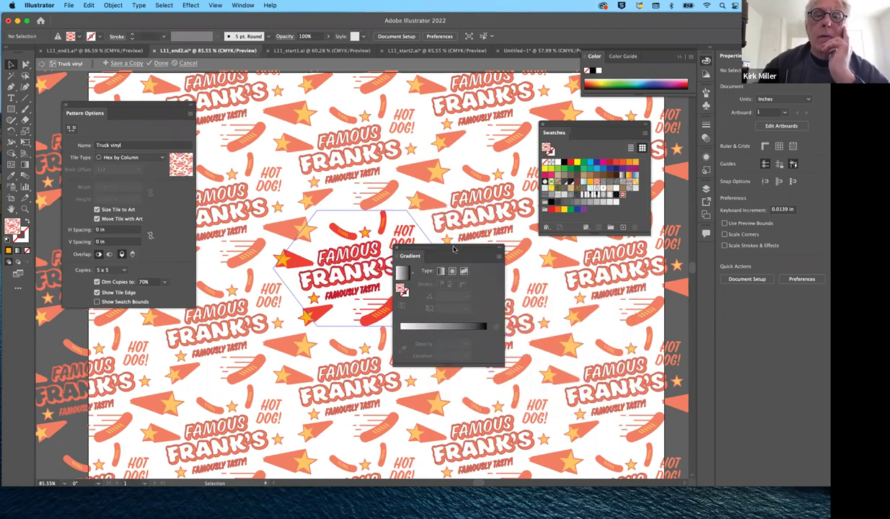
pyautogui.click(159, 64)
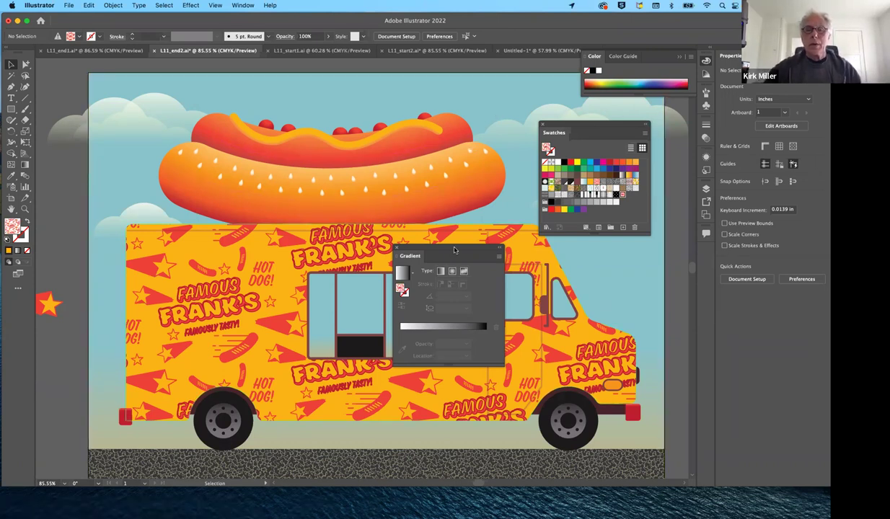
pyautogui.moveTo(454, 250); pyautogui.dragTo(627, 256)
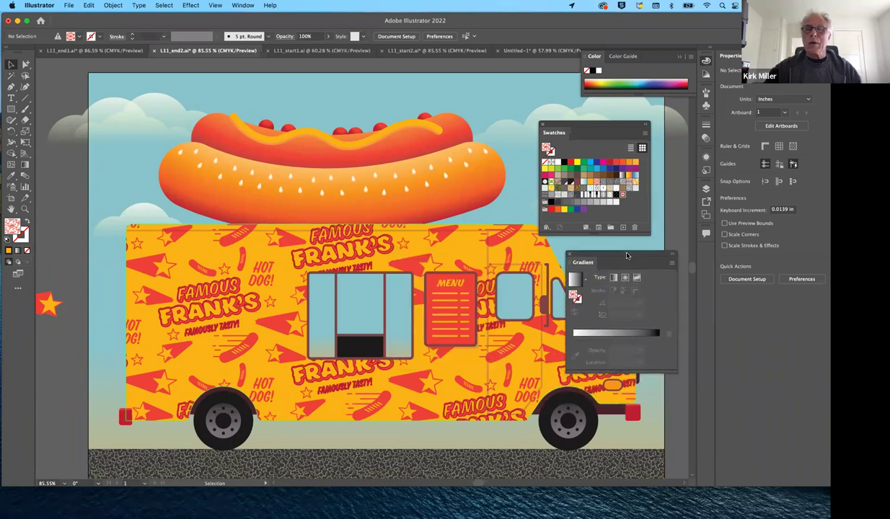